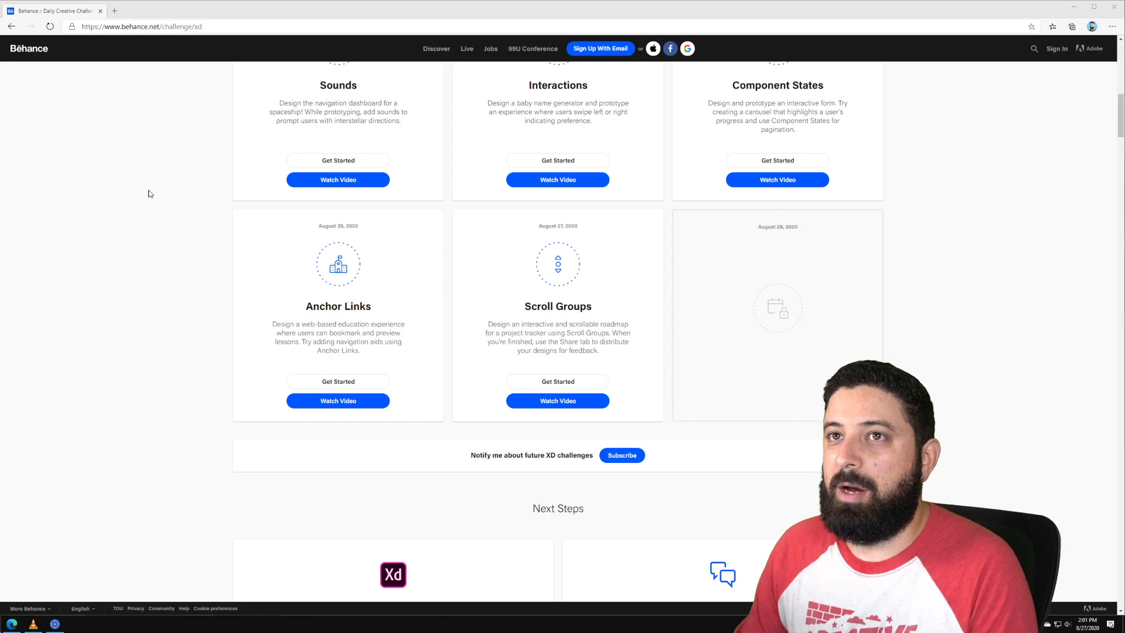
Step: Look over the Behance challenge page, then switch to Discord's #current-challenge channel
scroll(226, 186, up, 10)
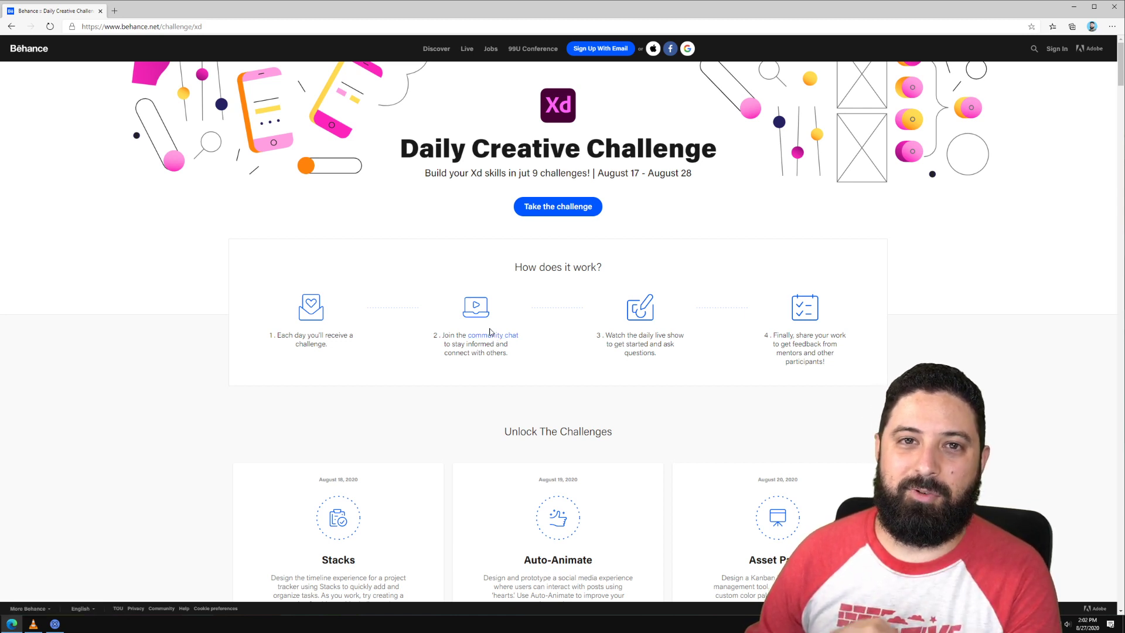
scroll(466, 317, down, 5)
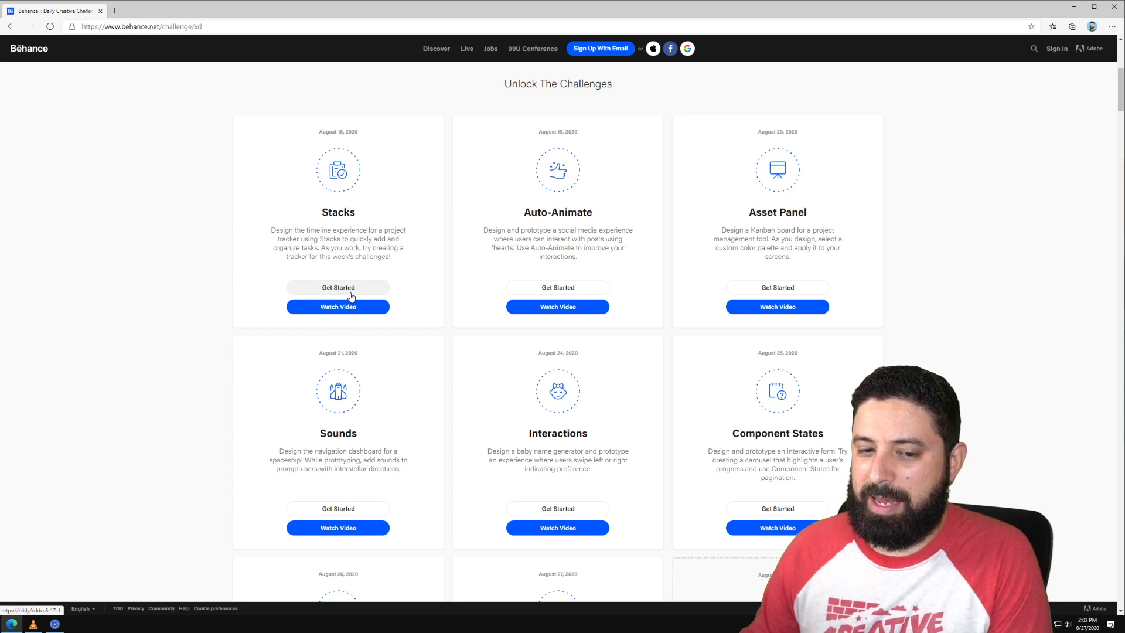
click(33, 624)
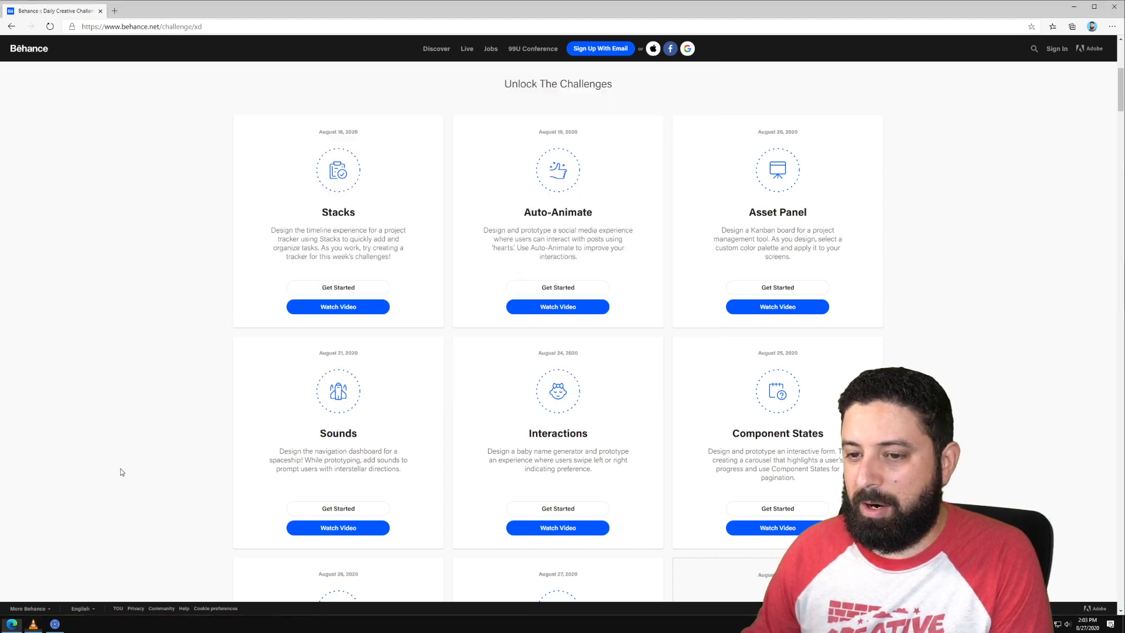
click(120, 468)
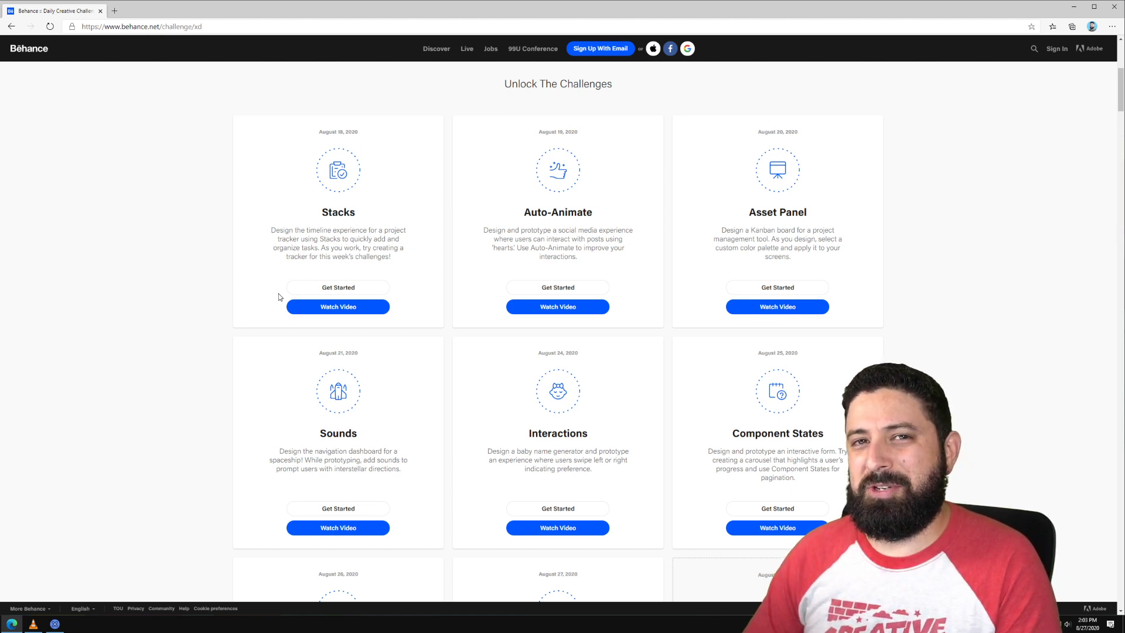
scroll(279, 296, down, 4)
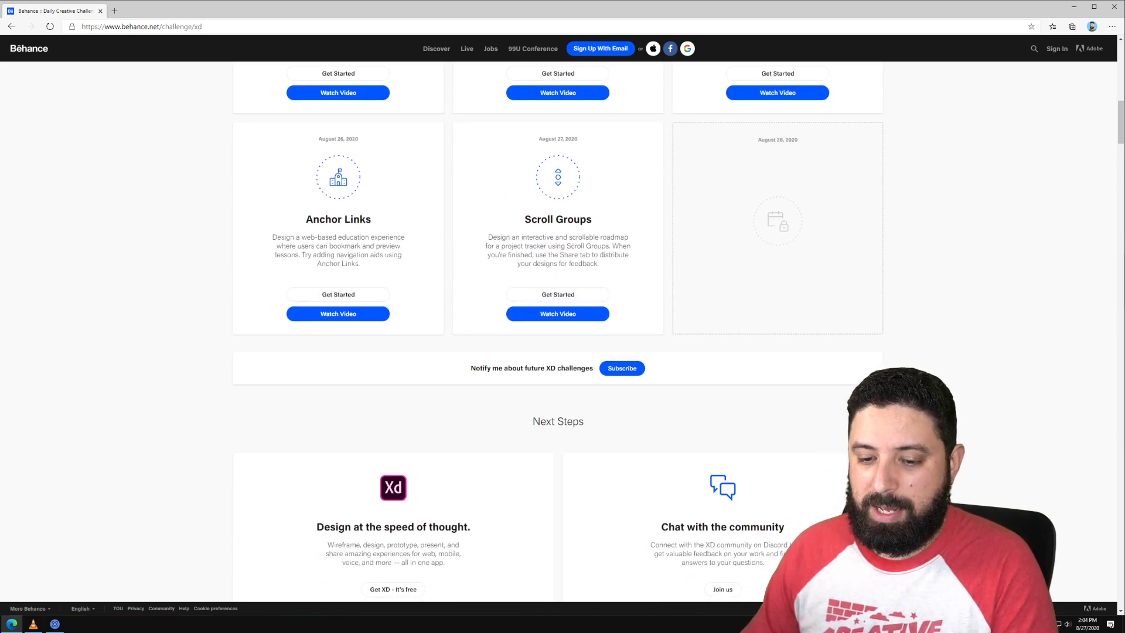
key(alt+Tab)
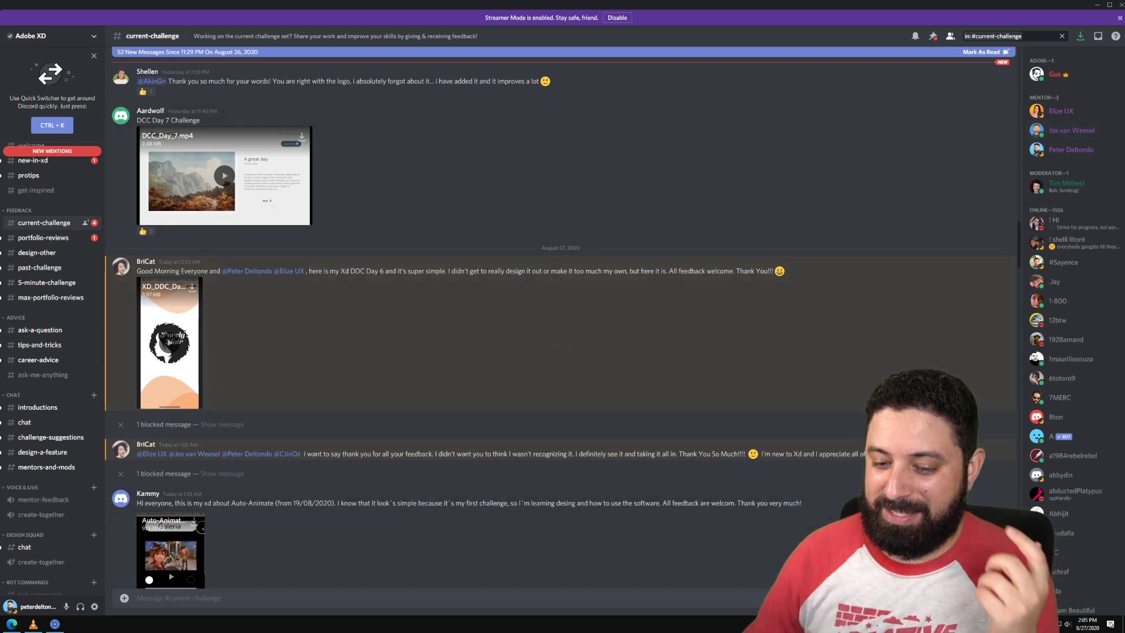
Step: Bring up the earlier XD challenge file and check the roadmap artboard's scrolling
mouse_move(11, 624)
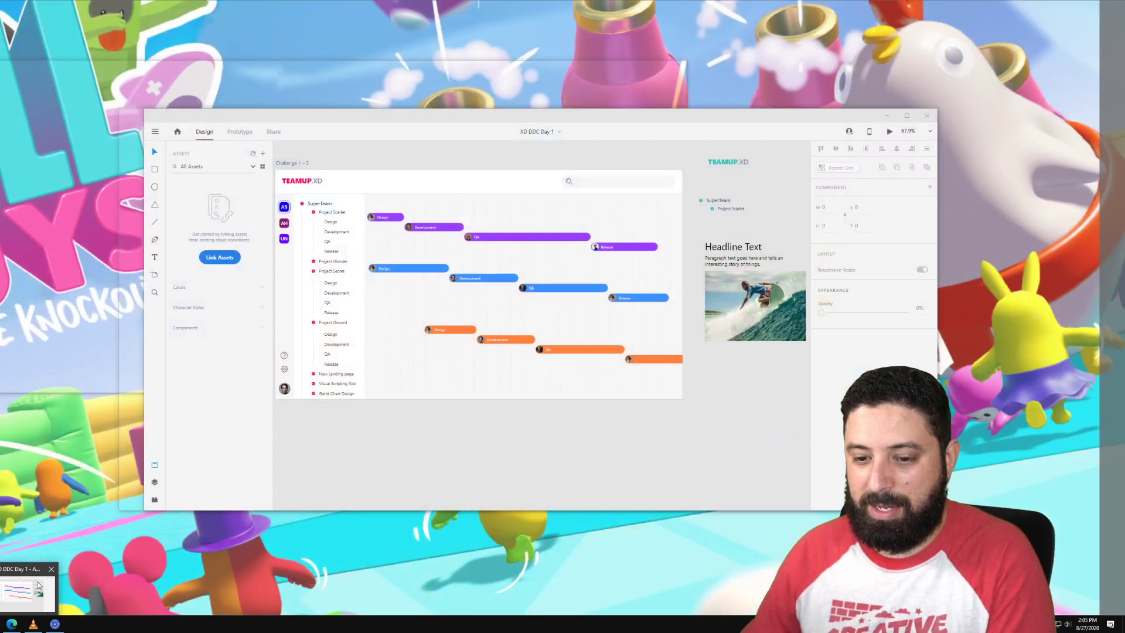
click(27, 593)
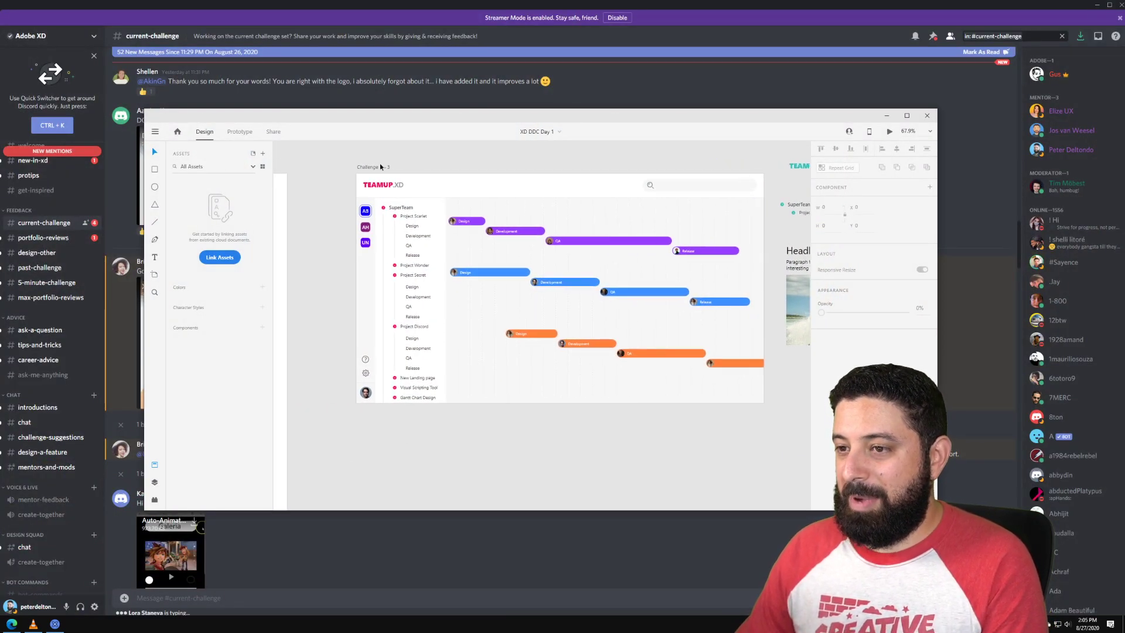
click(380, 167)
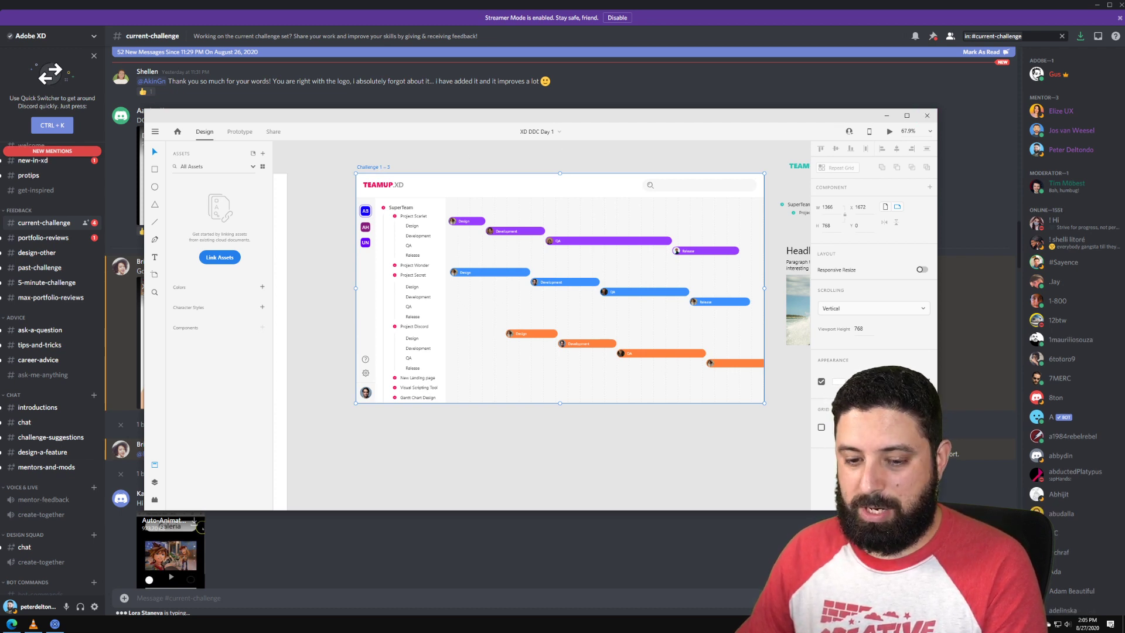
Step: Switch to the DDC Day 8 Scroll Groups document and zoom in
click(1, 624)
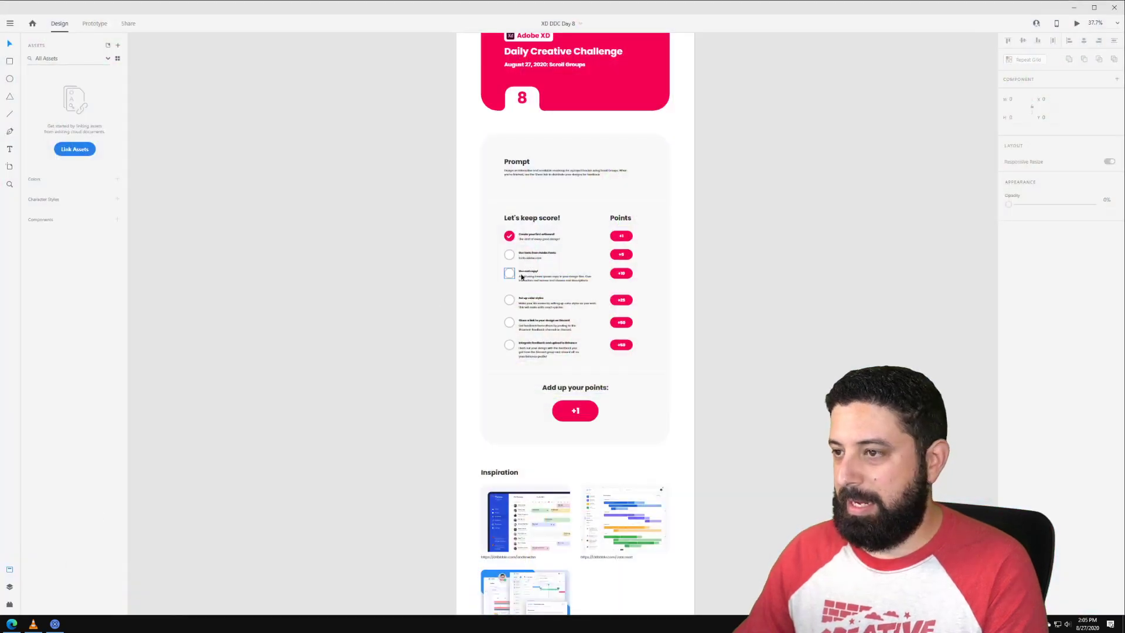
scroll(658, 276, up, 3)
scroll(658, 276, up, 8)
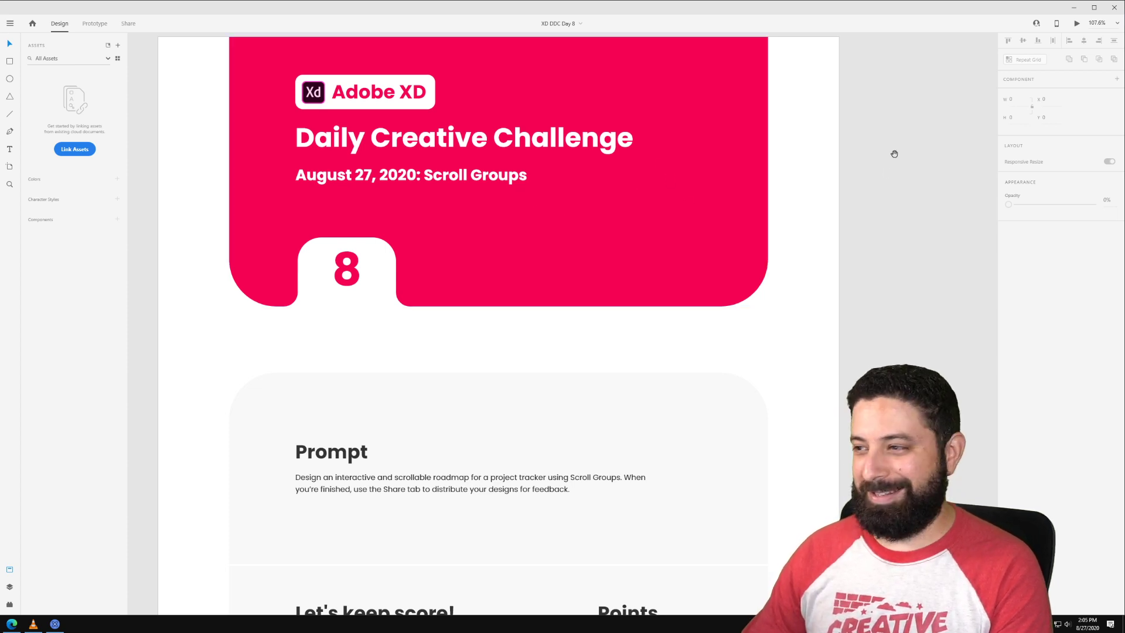
Step: Draw a tall narrow rectangle on empty canvas beside the artboard
drag(891, 153, 331, 221)
key(r)
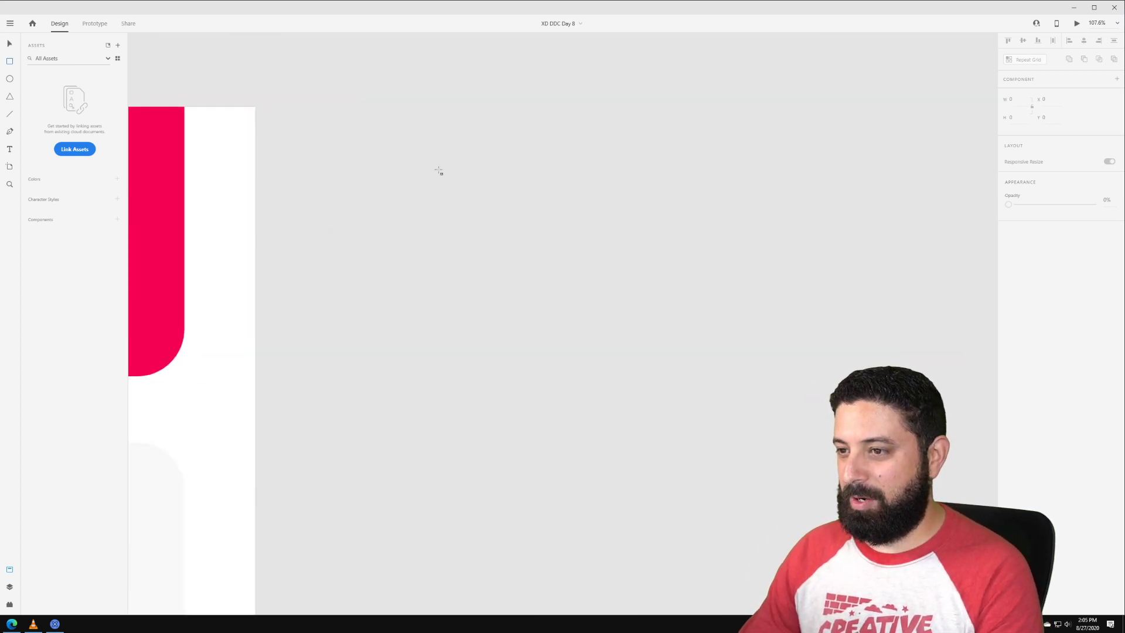
drag(436, 149, 589, 303)
drag(541, 370, 509, 593)
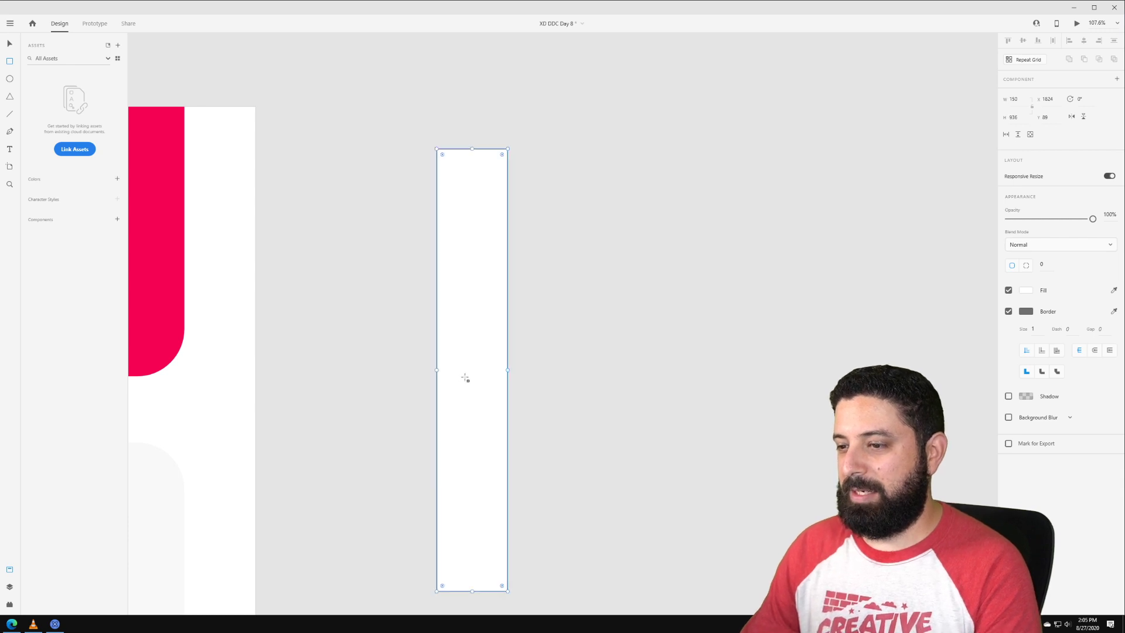
Step: Duplicate the tall box and reshape the copy into a wide box beside it
drag(506, 352, 647, 532)
drag(645, 588, 923, 229)
drag(737, 209, 716, 348)
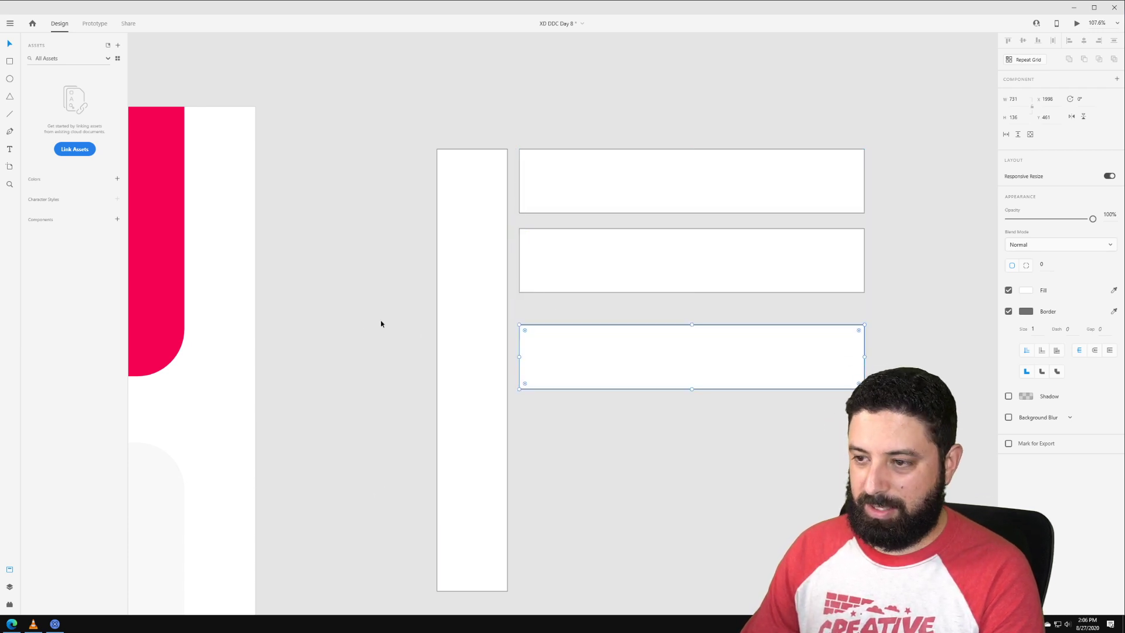
Step: Search the Nucleo icon library for 'arrow'
click(51, 625)
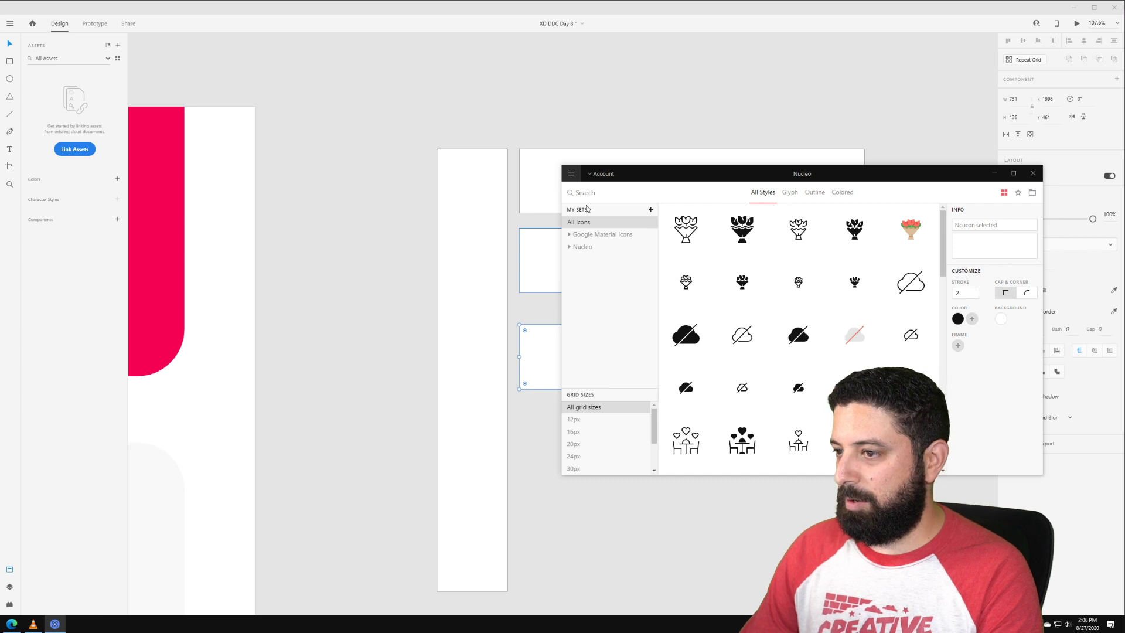
click(582, 247)
click(599, 193)
text(arrow)
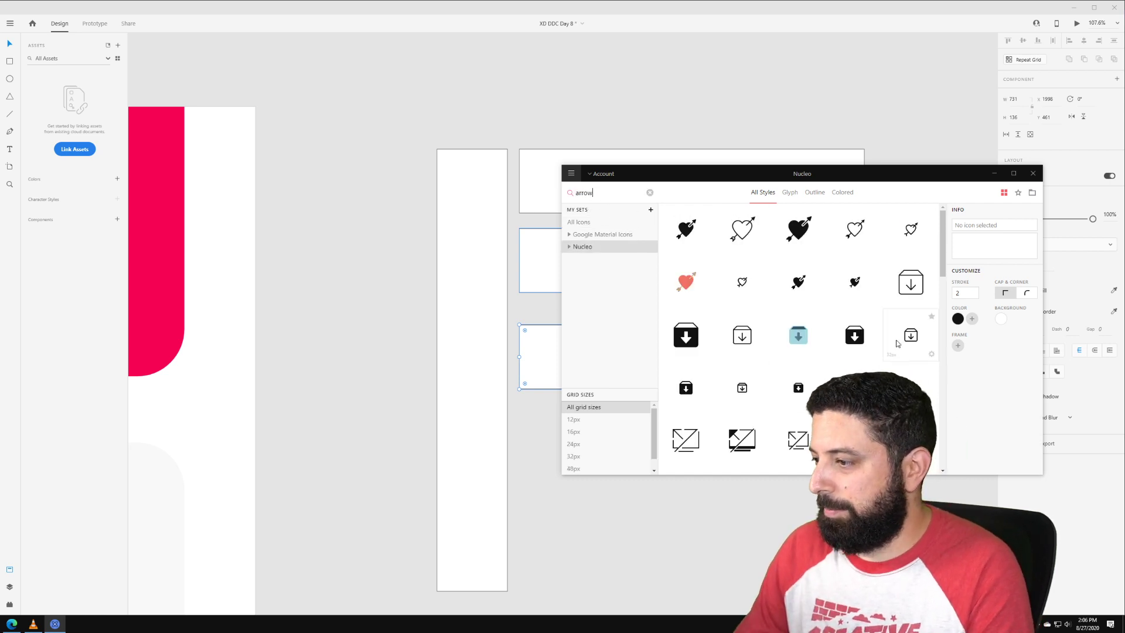
scroll(882, 337, down, 10)
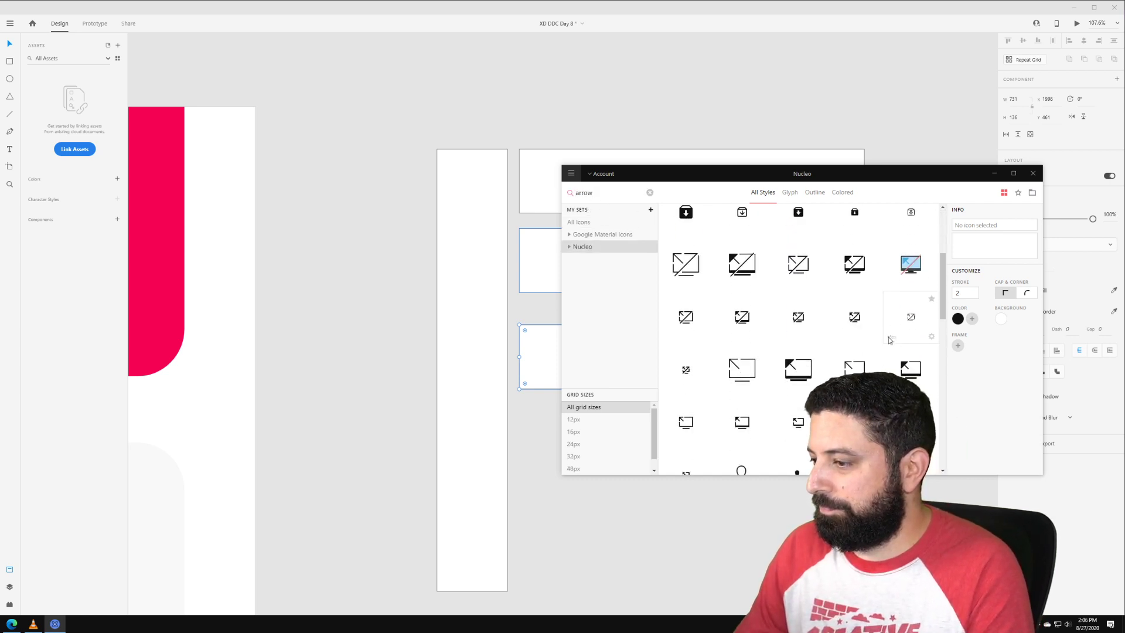
scroll(877, 339, down, 1)
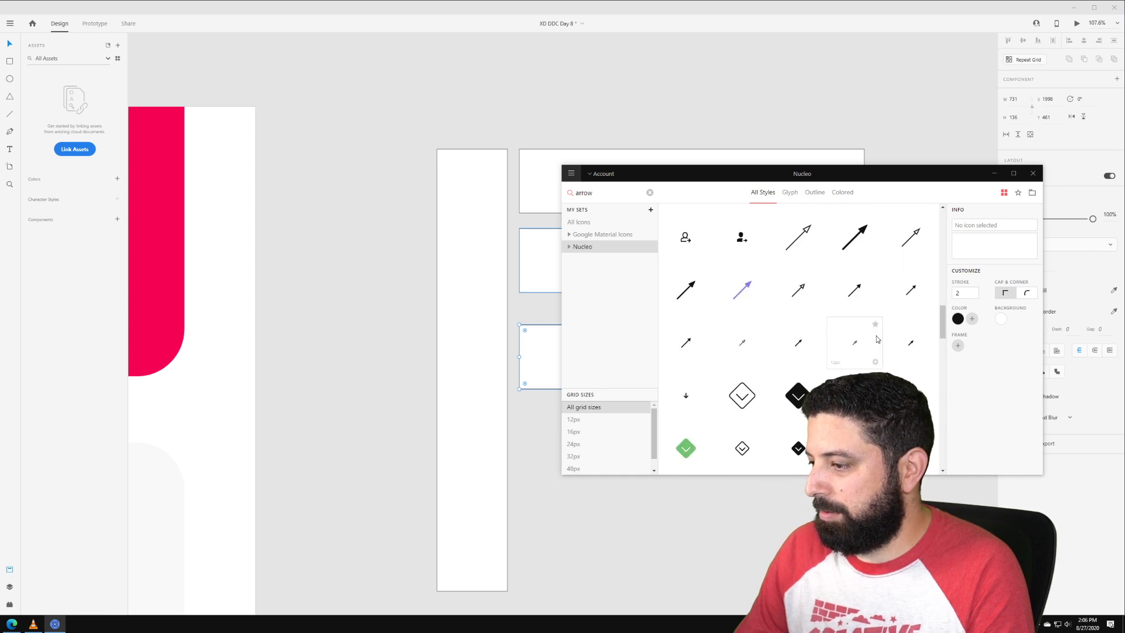
scroll(877, 340, down, 10)
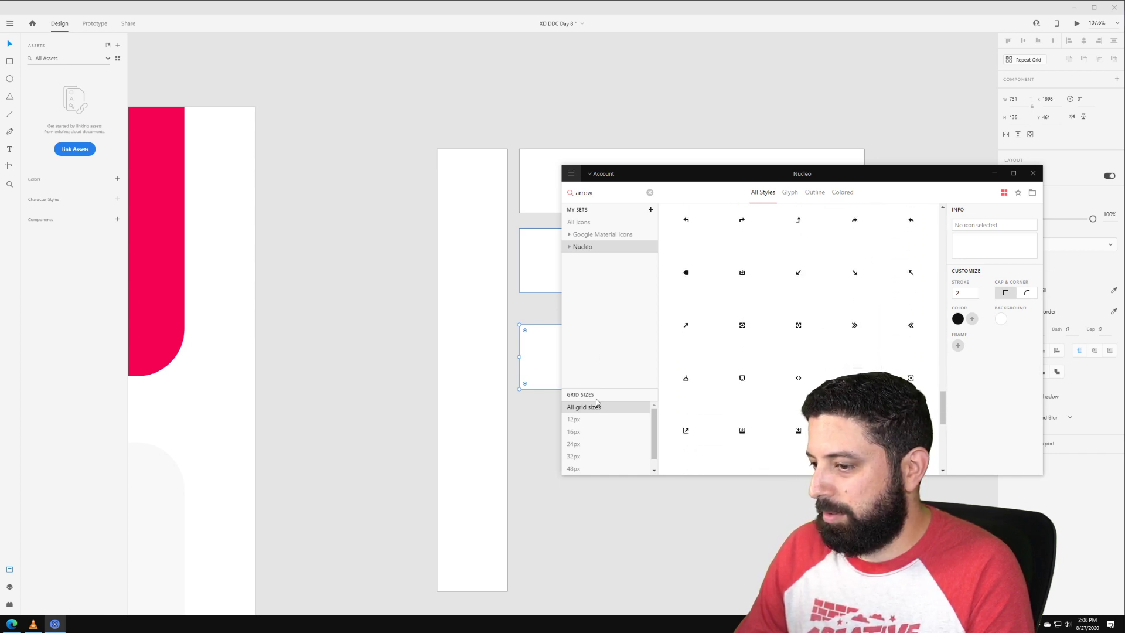
Step: Filter to 24px icons and place the arrow-down icon onto the XD canvas
click(577, 445)
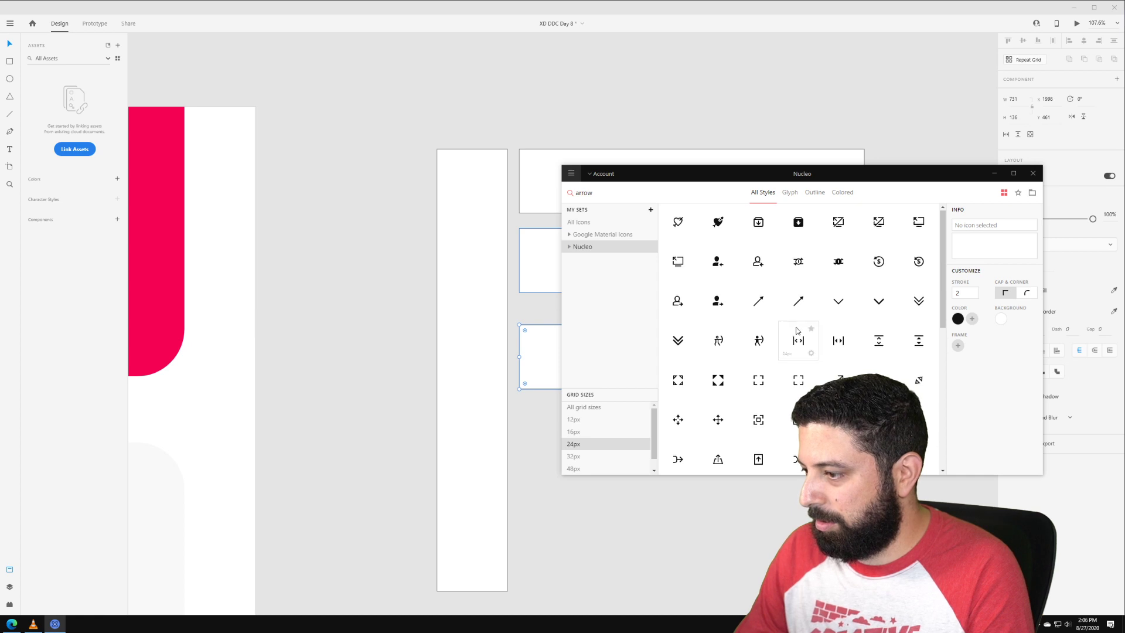
scroll(797, 331, down, 5)
click(717, 310)
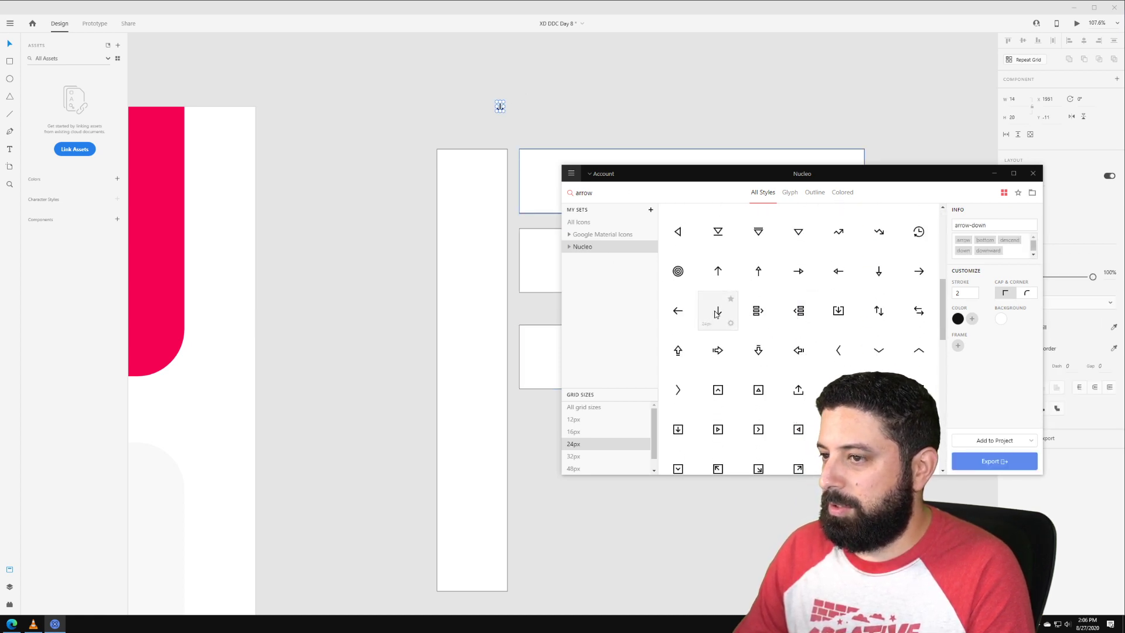
click(515, 109)
click(501, 107)
Step: Enlarge the arrow, set its border size to 10, and move it into the tall box
drag(504, 111, 537, 143)
click(1034, 367)
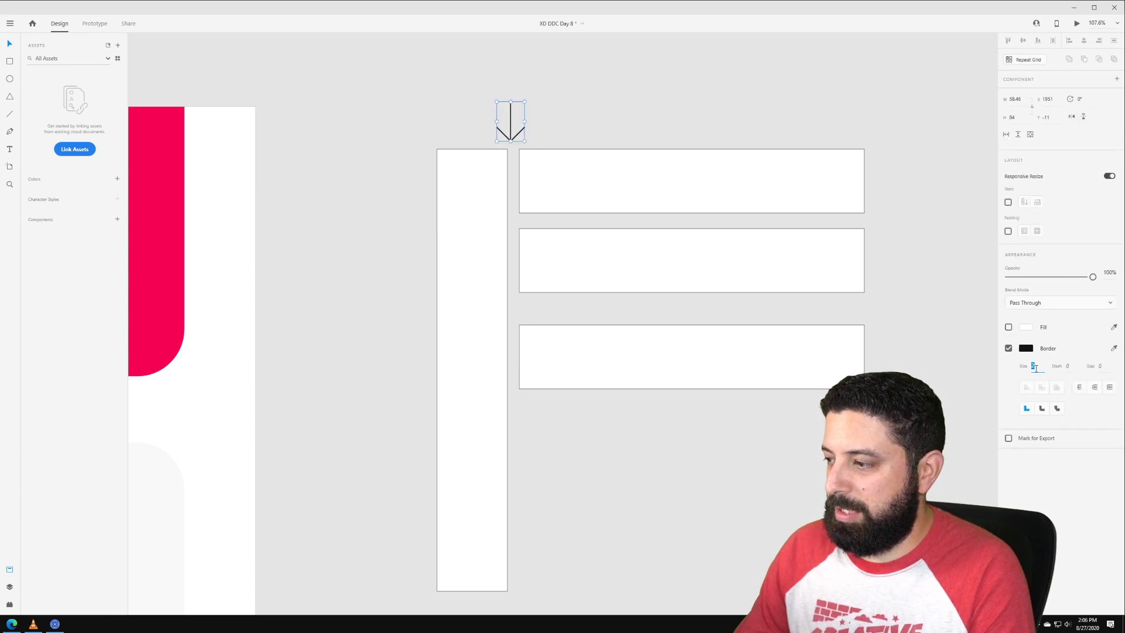
text(10)
key(Return)
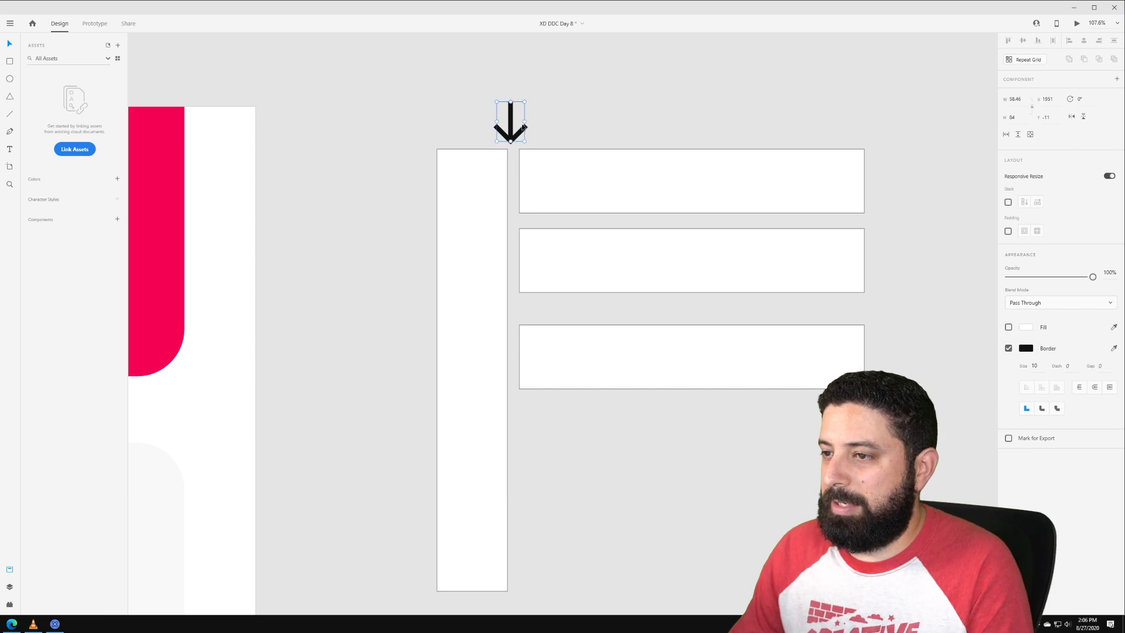
drag(510, 131, 400, 268)
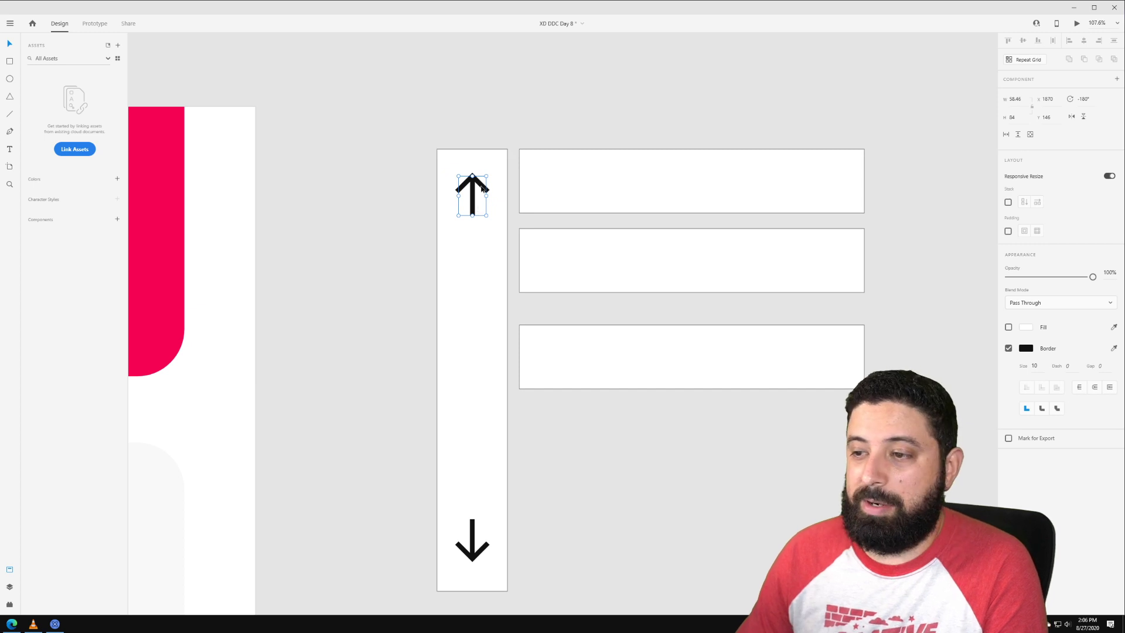
Step: Copy left and right arrow pairs into each of the three wide boxes
drag(481, 187, 764, 216)
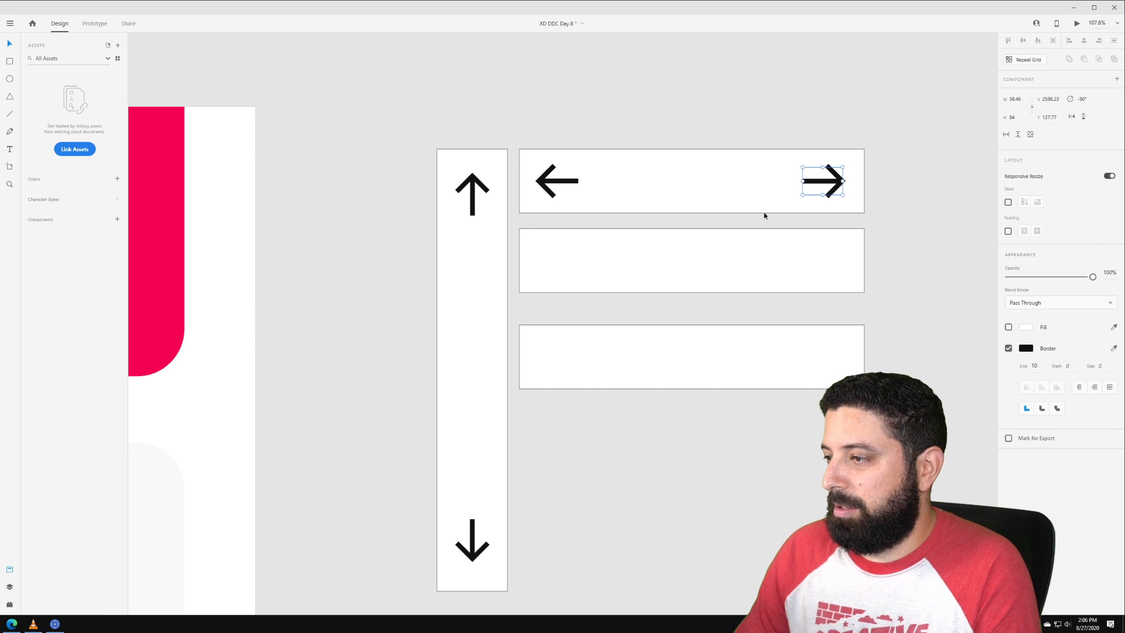
shift+click(573, 180)
drag(573, 180, 572, 376)
click(726, 451)
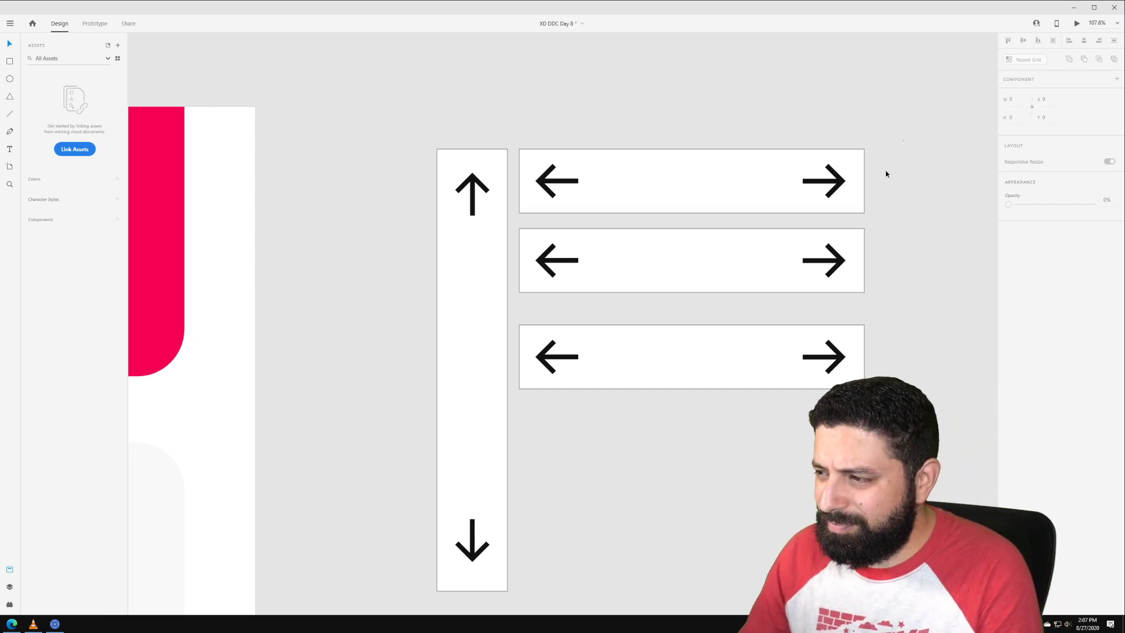
Step: Select all the boxes and arrows and move the set up and to the right
drag(906, 139, 375, 593)
scroll(495, 484, down, 5)
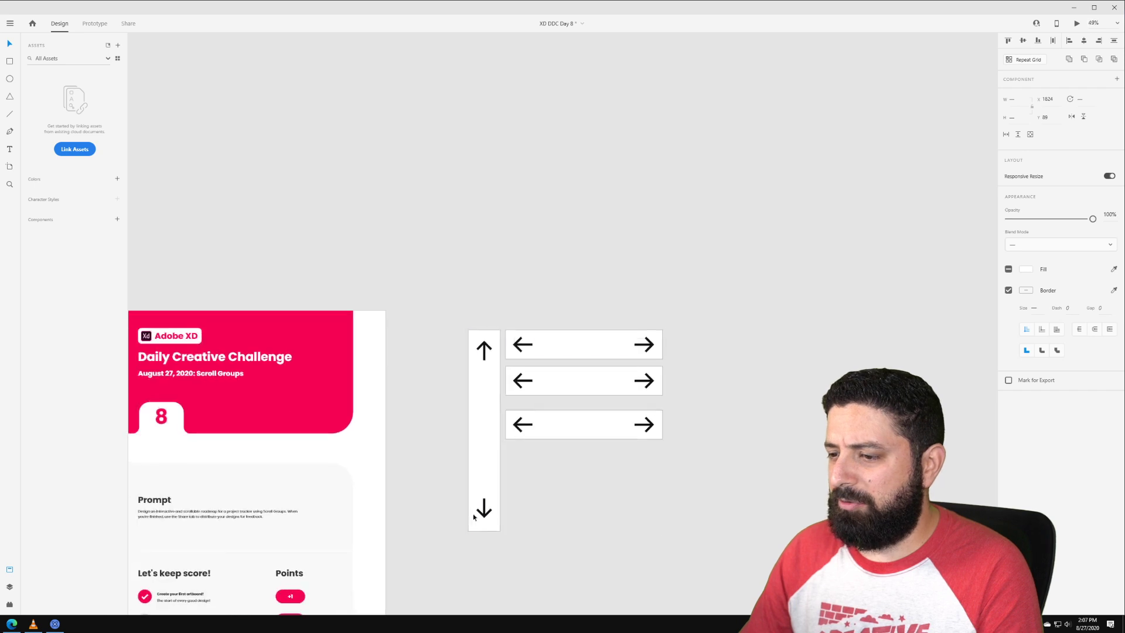
drag(487, 523, 754, 267)
click(701, 317)
scroll(527, 262, up, 5)
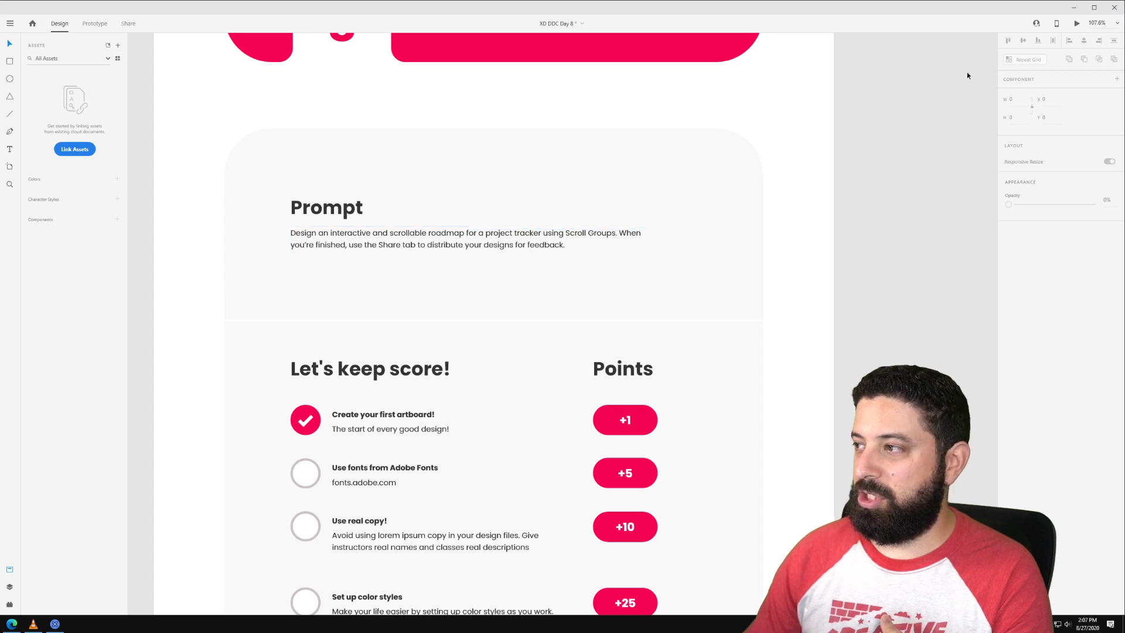
click(130, 23)
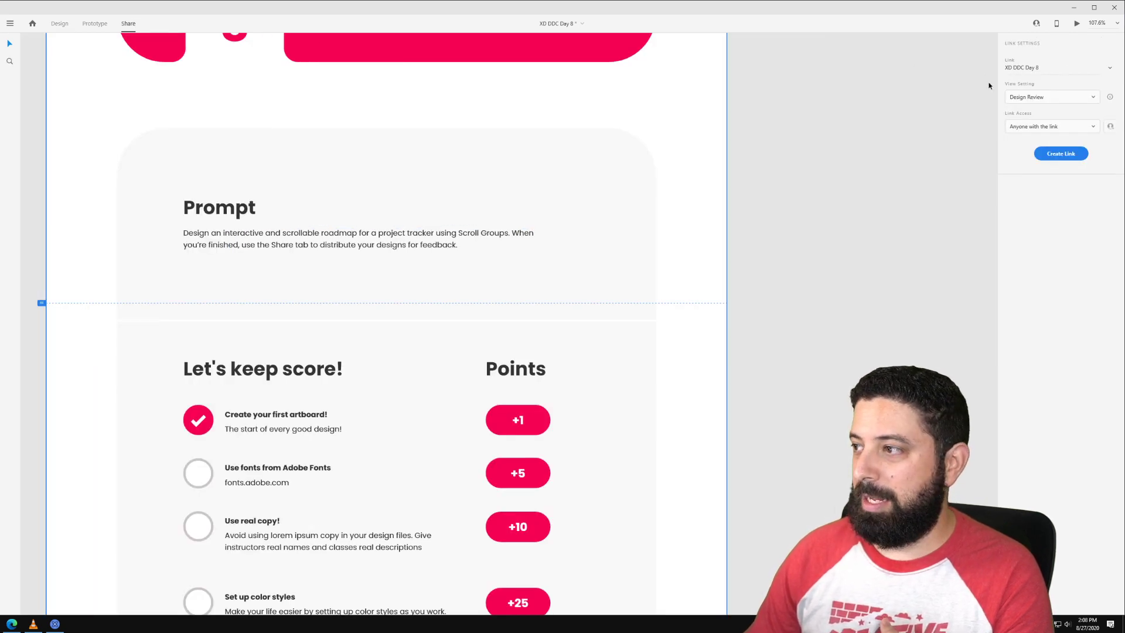
click(60, 24)
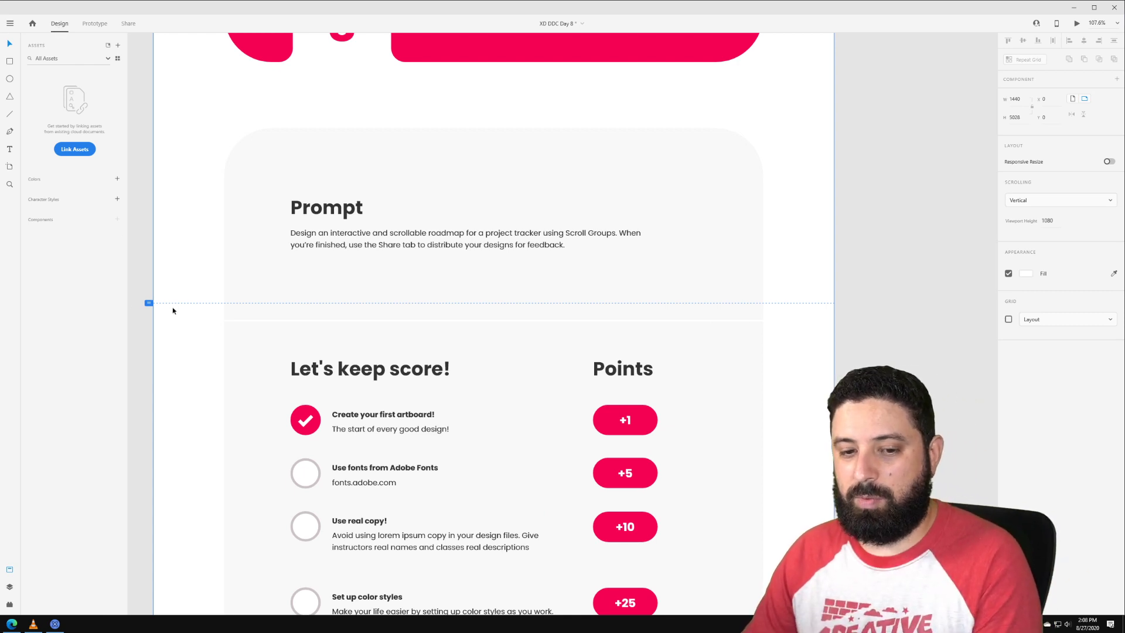
Step: Zoom the canvas to show the Dribbble roadmap and Gantt-chart inspiration artboard
ctrl+scroll(358, 345, down, 5)
scroll(424, 542, down, 10)
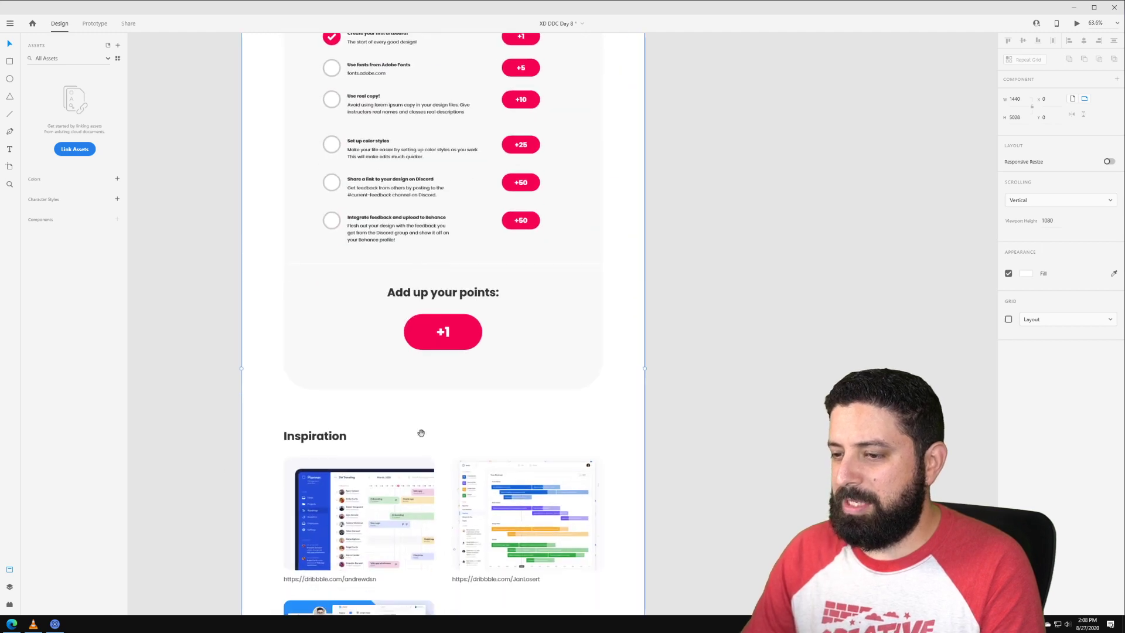
ctrl+scroll(424, 360, up, 5)
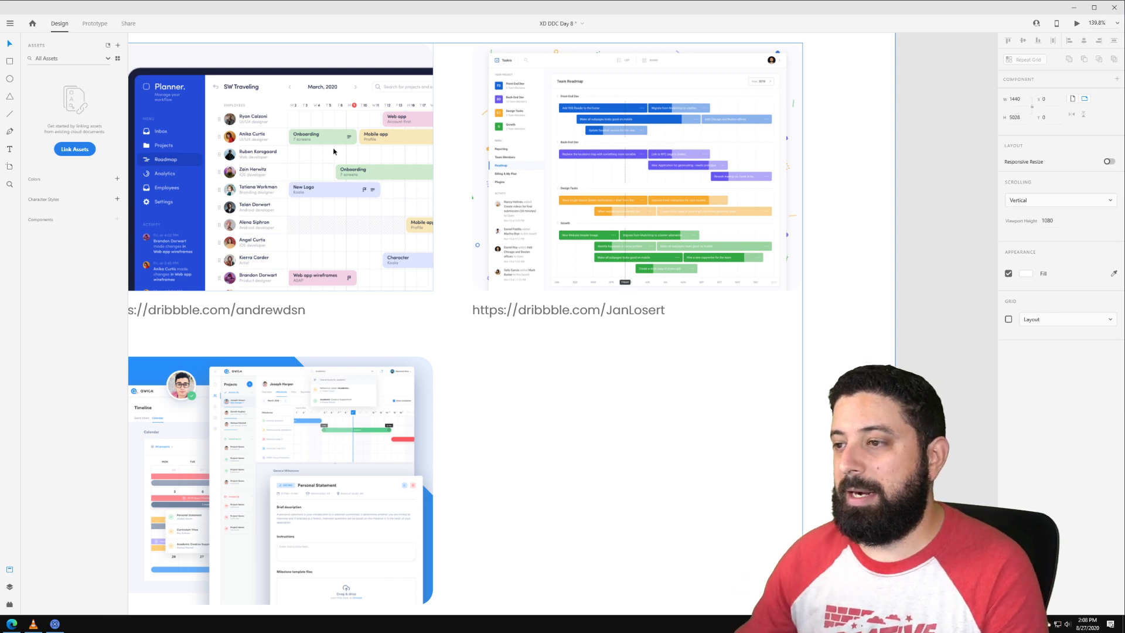
scroll(334, 152, down, 3)
Step: Paste the Challenge 1 – 3 Gantt chart artboard into empty canvas and nudge its bars right
drag(672, 82, 387, 427)
drag(504, 117, 444, 403)
drag(427, 149, 451, 380)
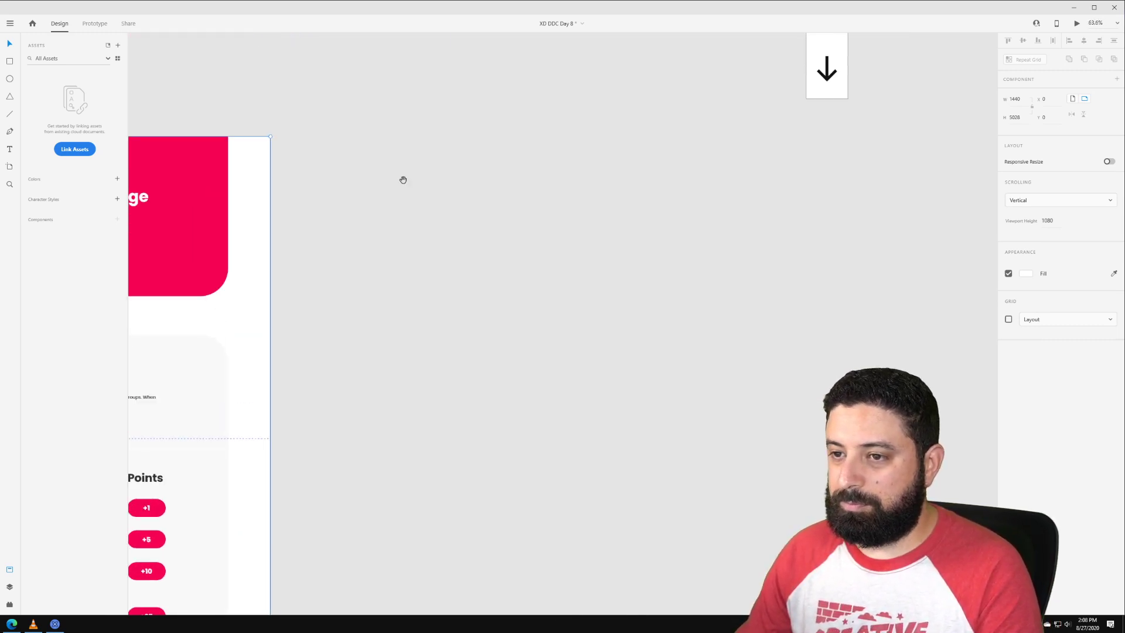
key(ctrl+v)
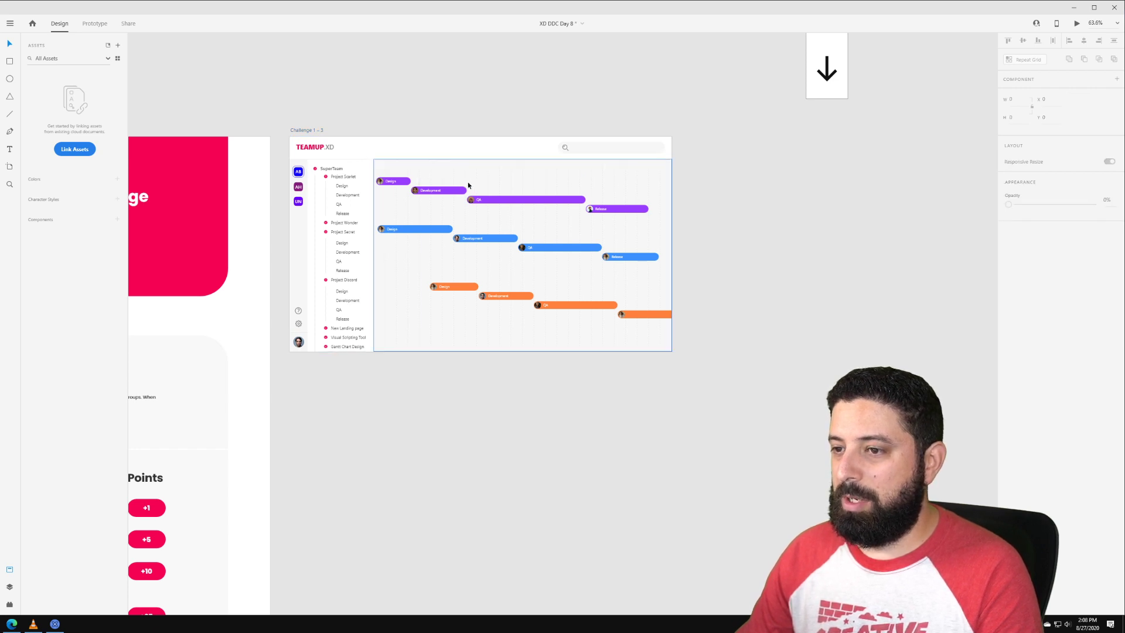
click(395, 184)
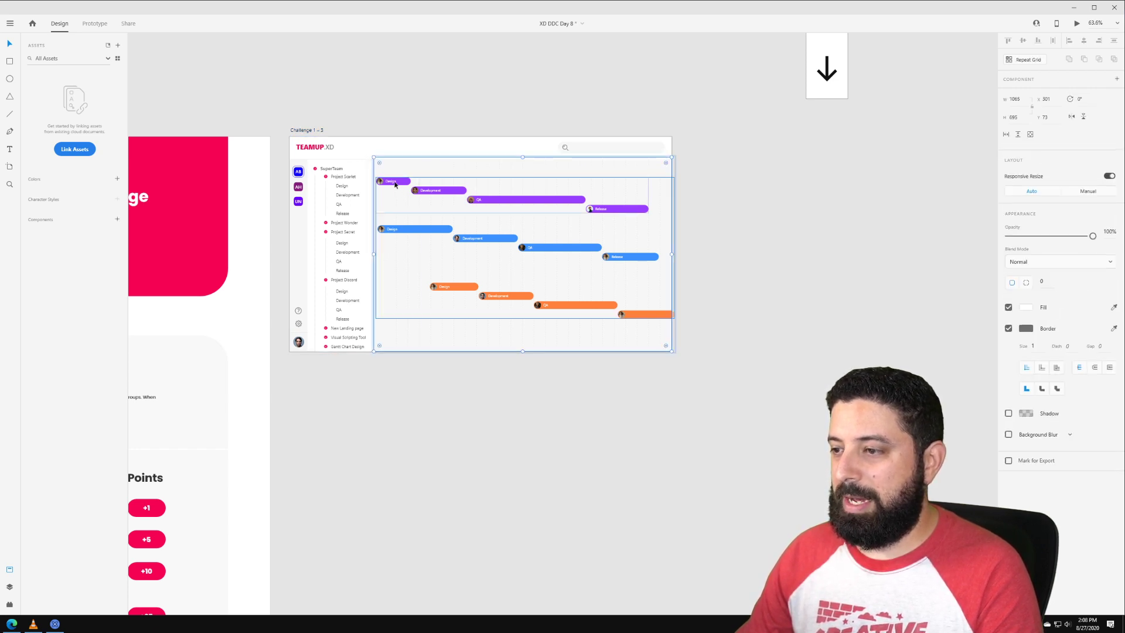
mouse_move(395, 184)
mouse_down()
mouse_move(344, 183)
mouse_move(425, 183)
mouse_move(405, 183)
mouse_up()
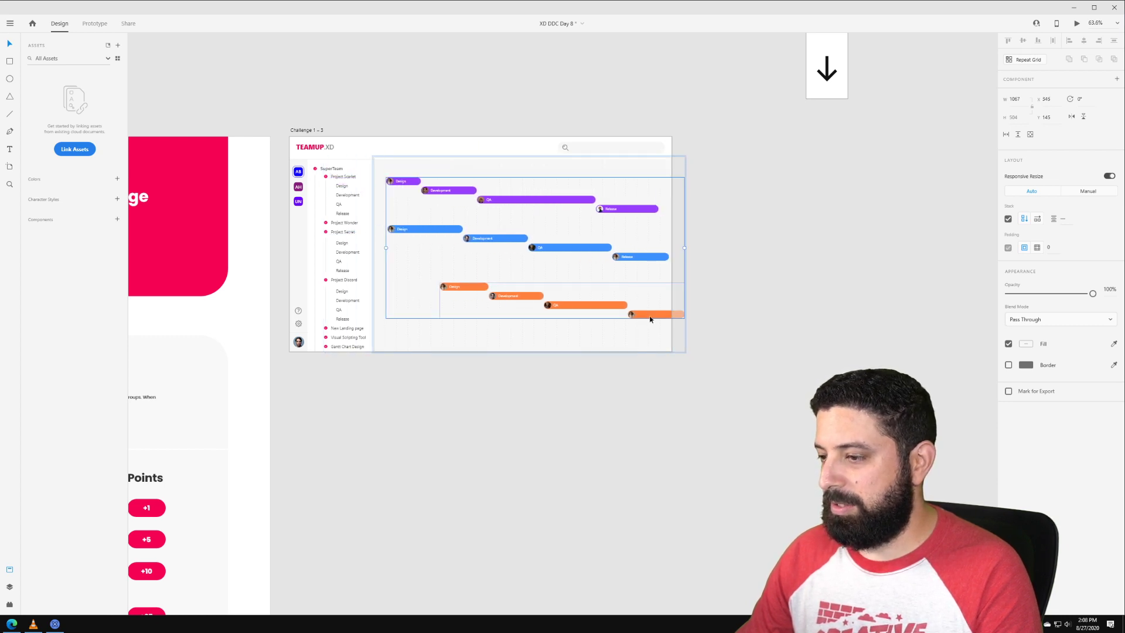
Step: Duplicate the purple Development bar to the right end of the top row
double_click(650, 319)
double_click(647, 317)
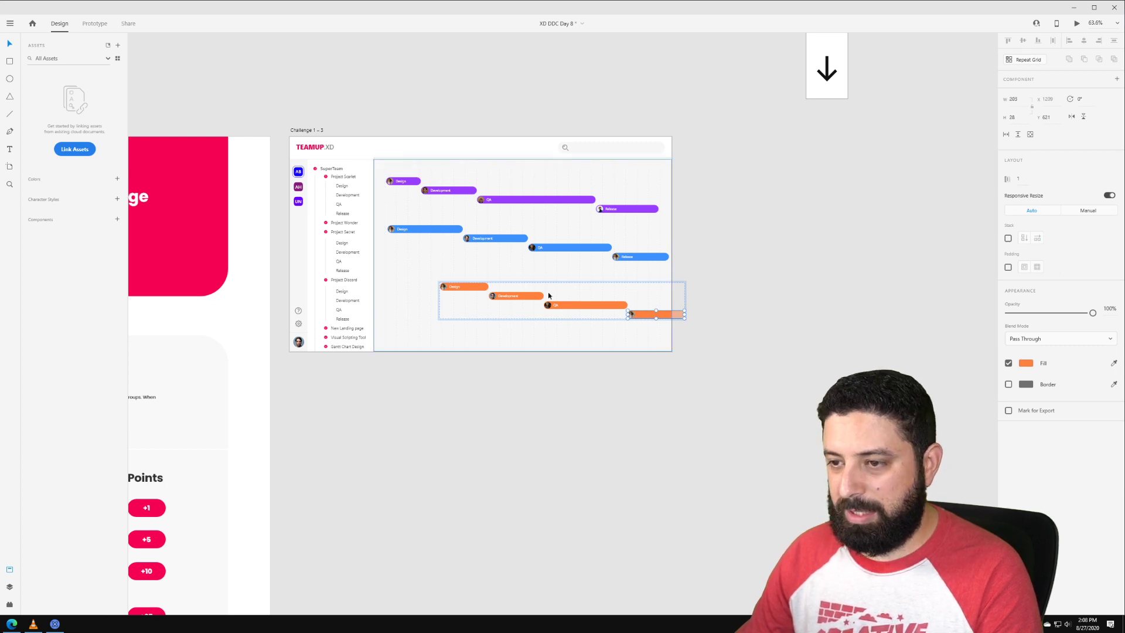
click(746, 269)
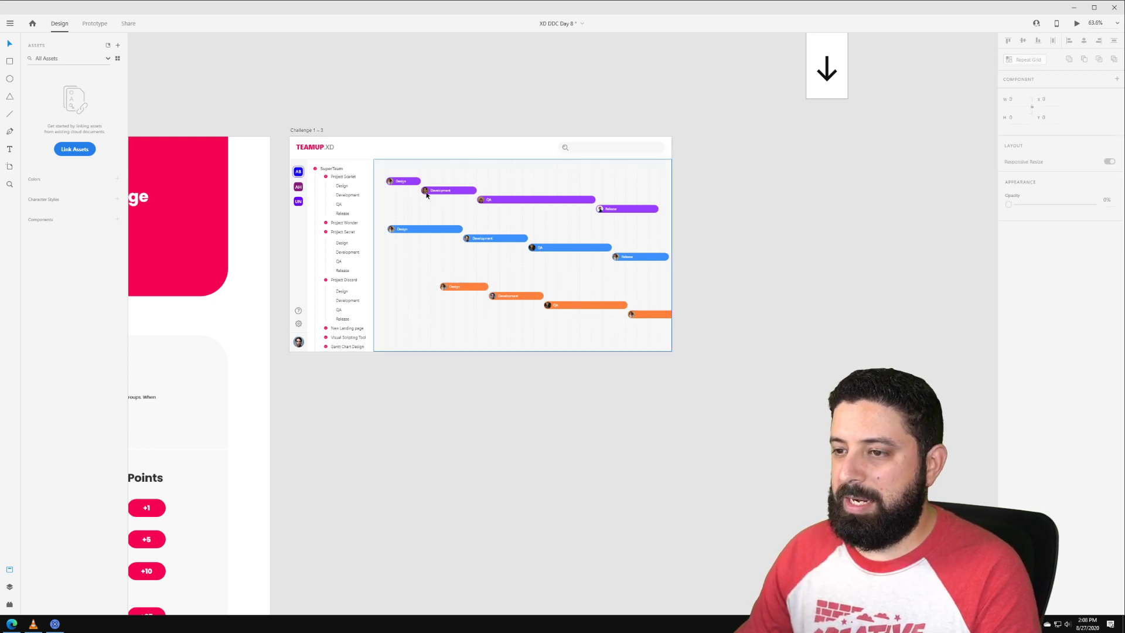
click(556, 207)
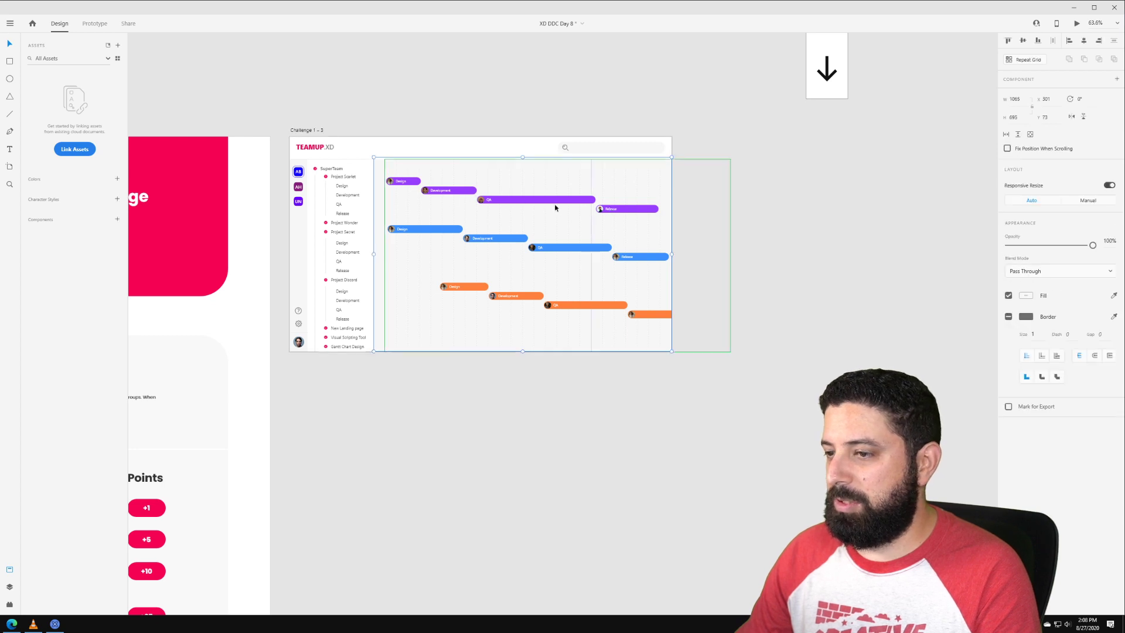
double_click(437, 194)
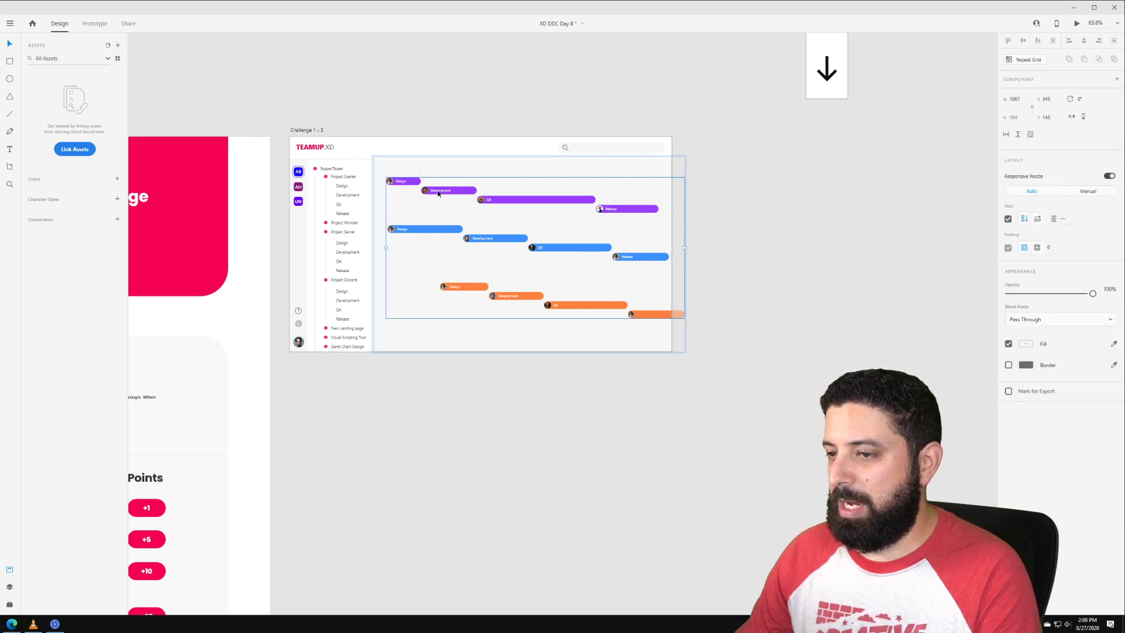
double_click(438, 193)
drag(437, 189, 680, 192)
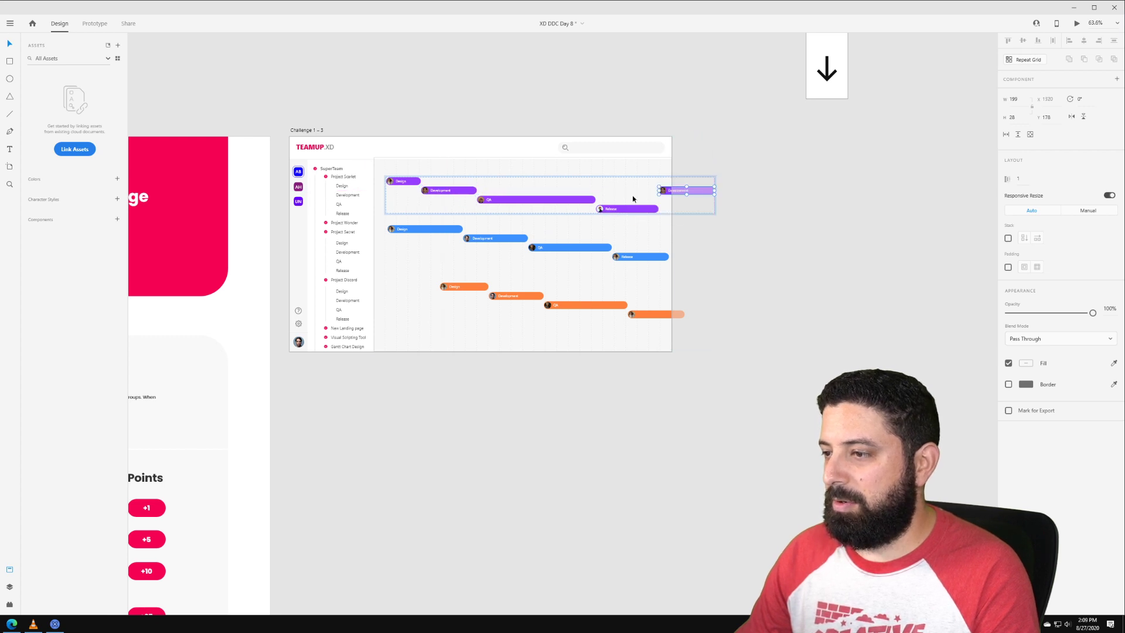
Step: Copy the blue Design bar and the orange Design, Development and QA bars further right
double_click(427, 229)
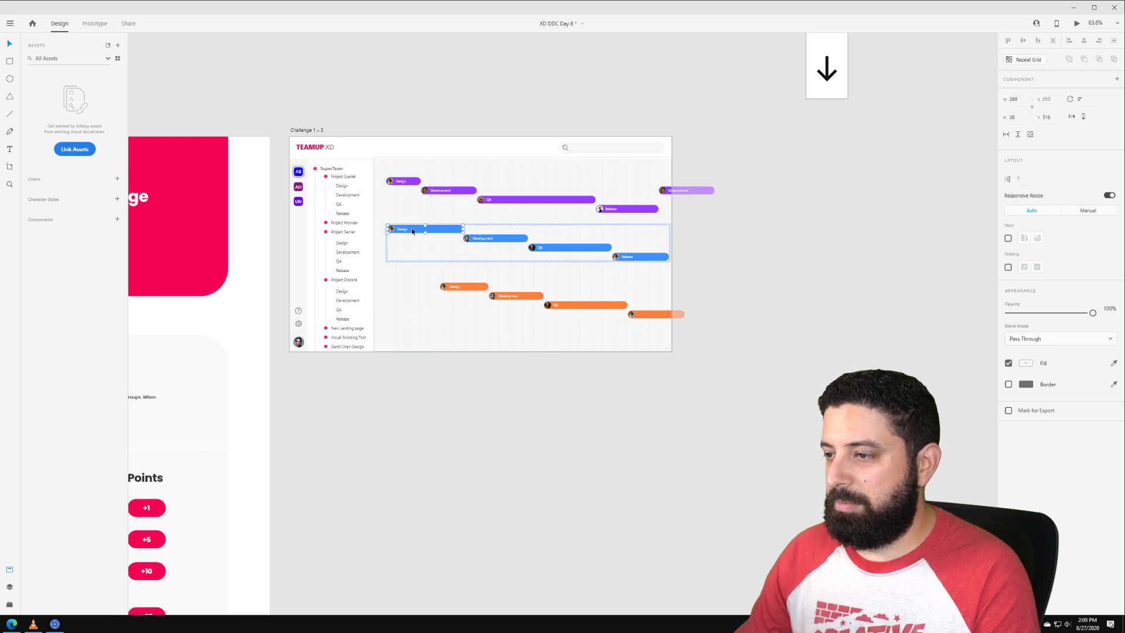
drag(413, 232, 687, 254)
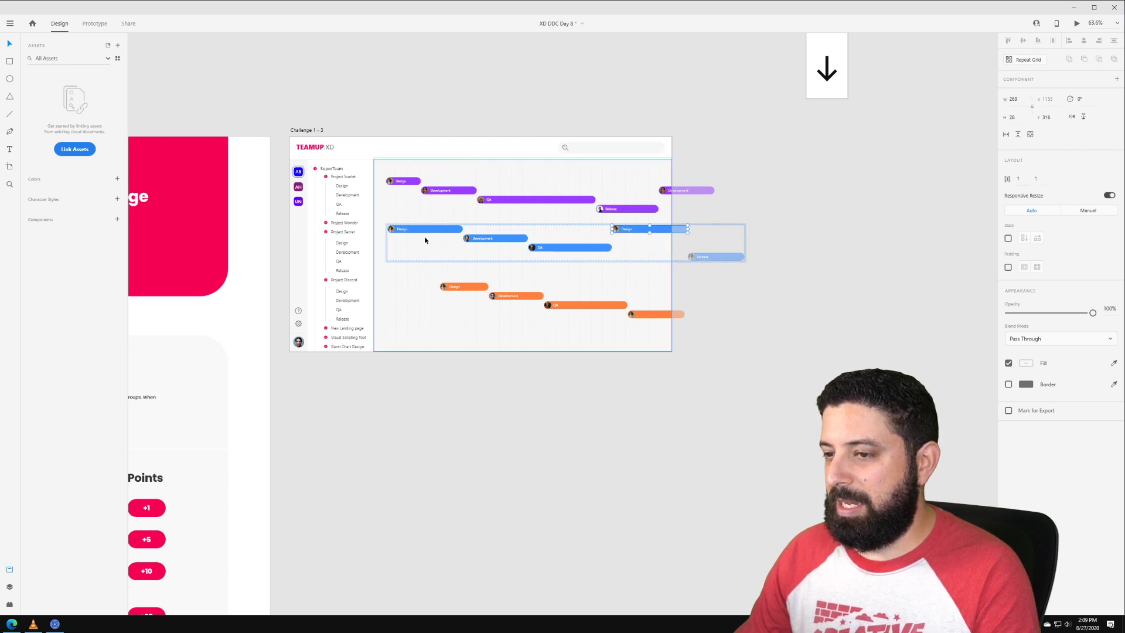
double_click(461, 288)
drag(460, 287, 639, 319)
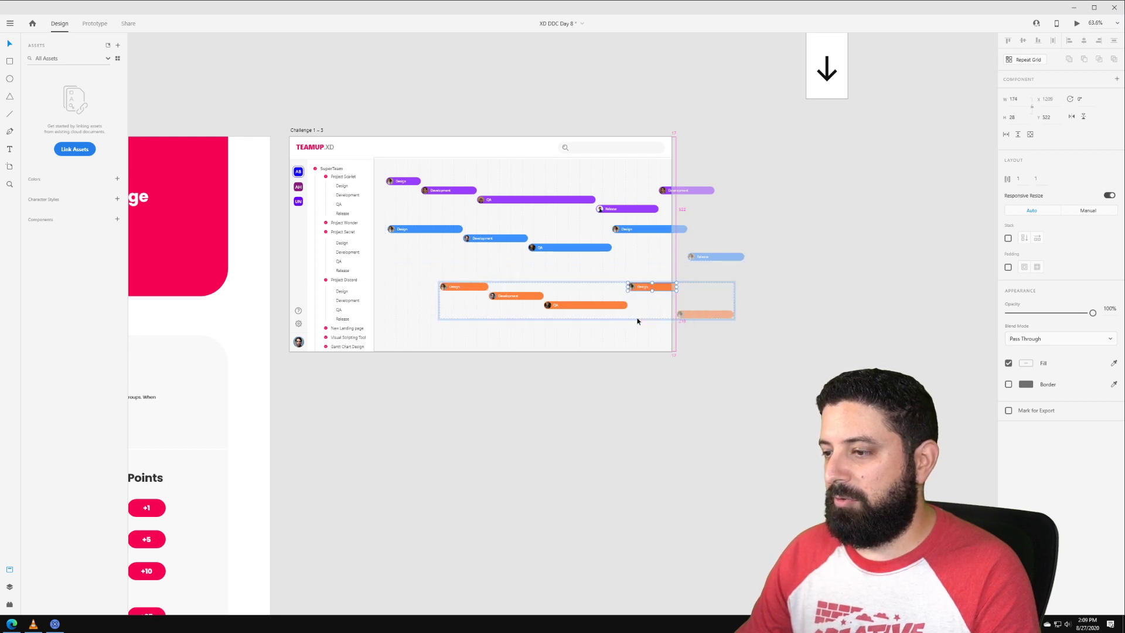
click(513, 296)
drag(513, 295, 677, 314)
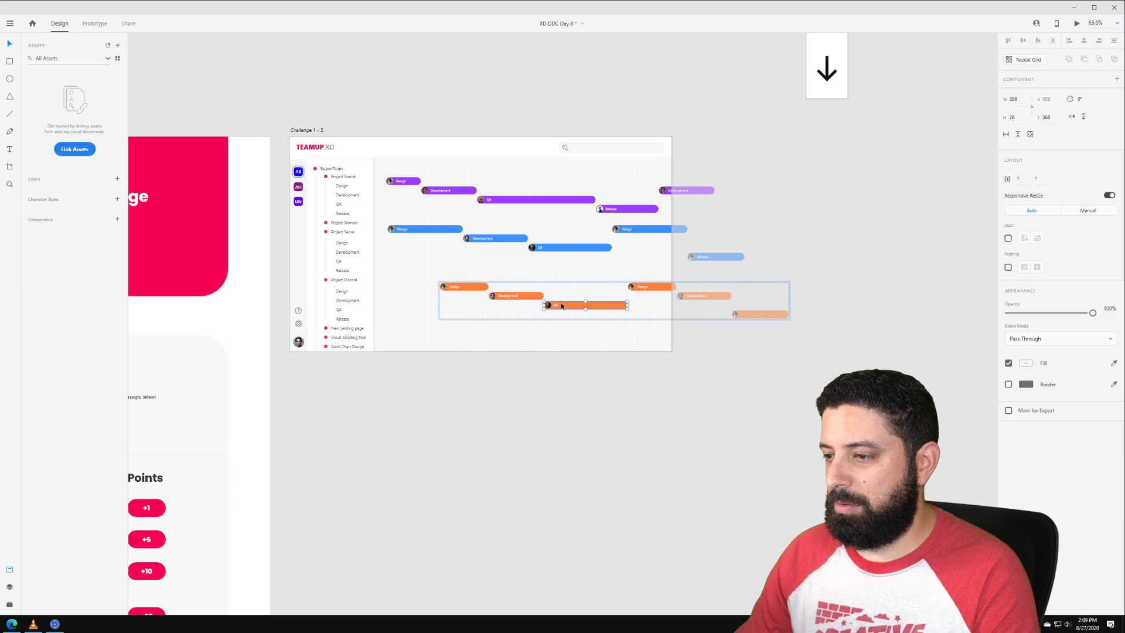
drag(567, 305, 754, 305)
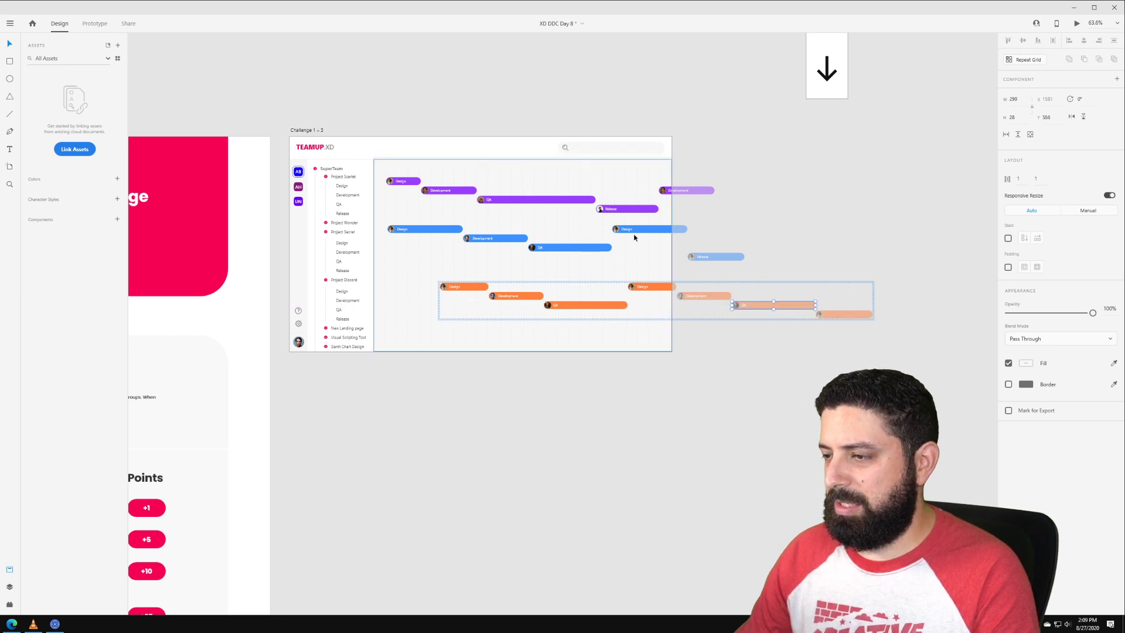
Step: Copy the blue Development and purple QA bars right, deleting a stray purple Development copy
double_click(485, 242)
drag(485, 242, 709, 243)
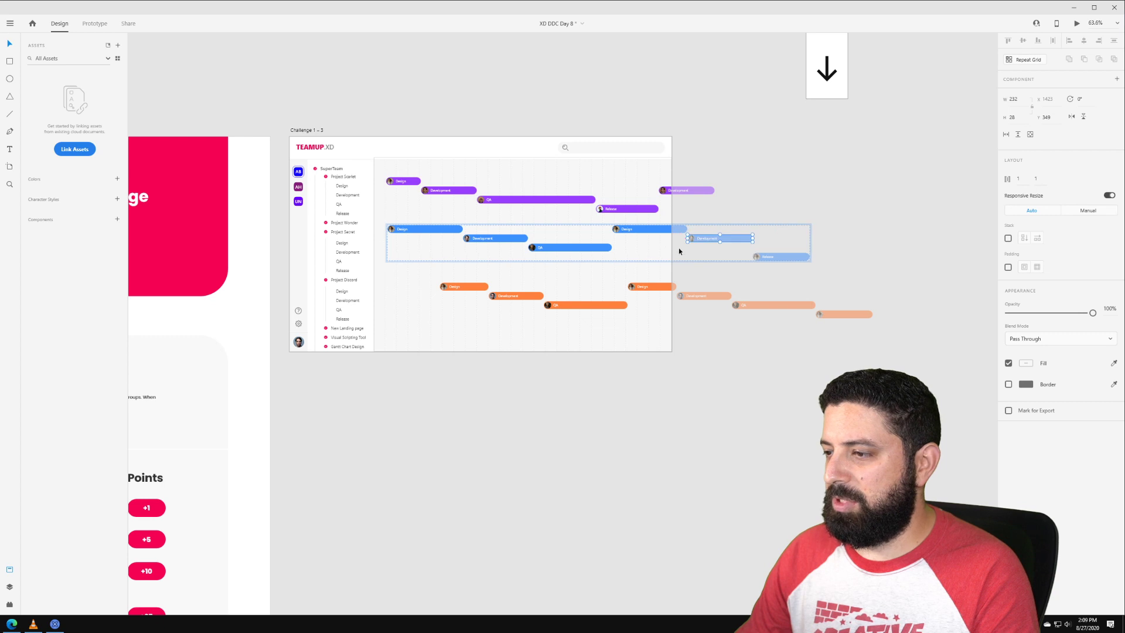
double_click(447, 192)
drag(431, 193, 700, 214)
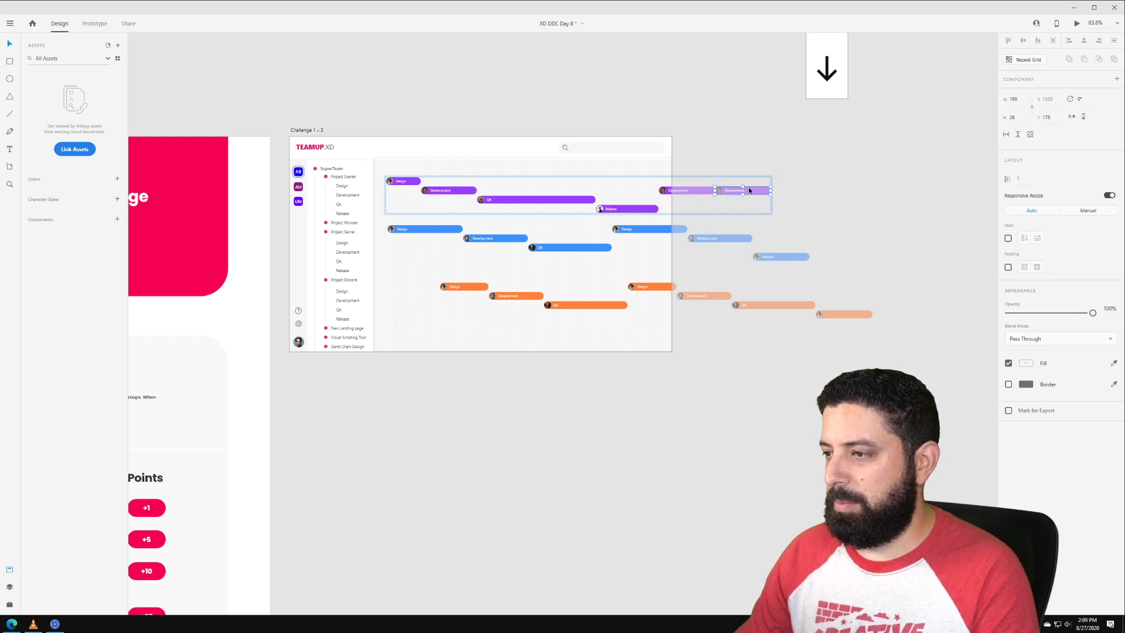
key(Delete)
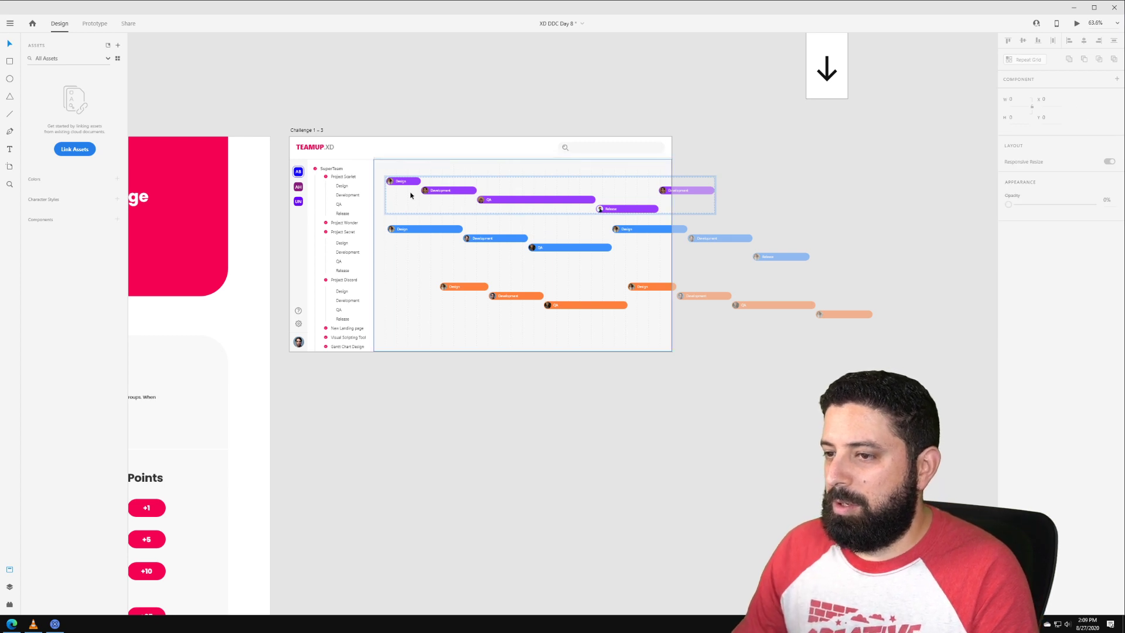
click(495, 200)
drag(496, 200, 753, 203)
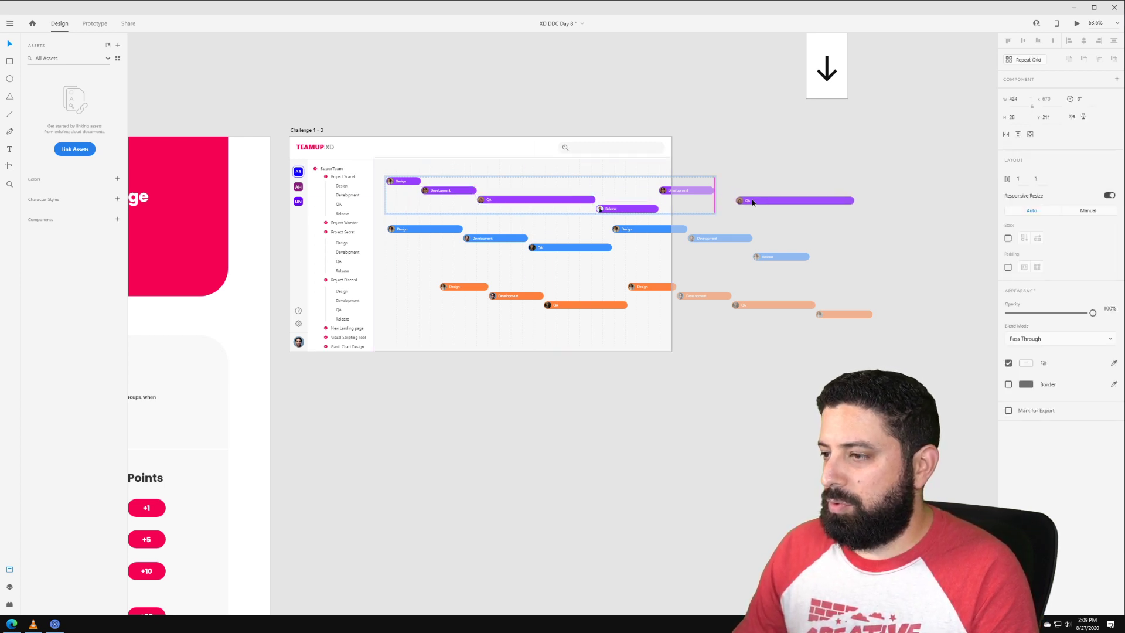
click(610, 109)
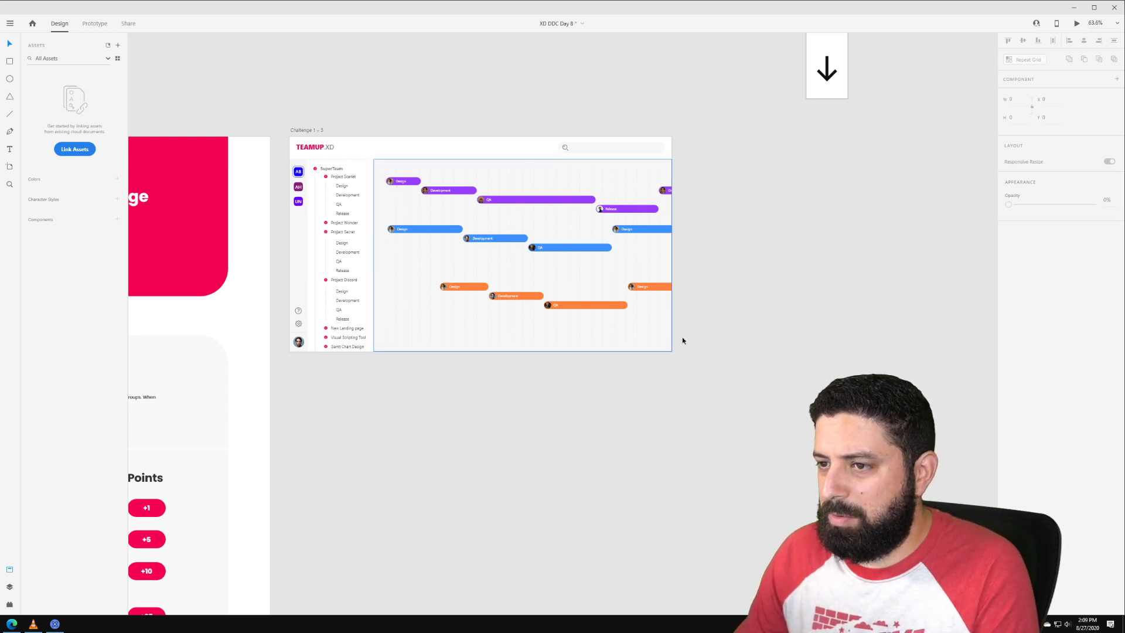
Step: Switch to the other XD document and delete the Challenge 1 – 3 artboard
drag(700, 392, 382, 165)
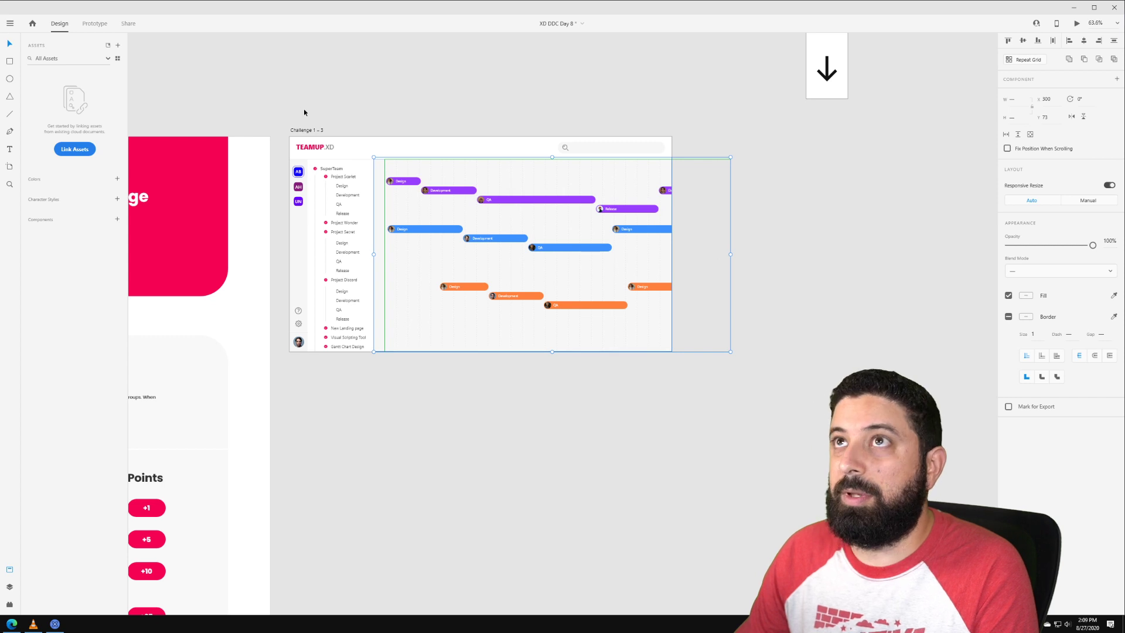
click(0, 624)
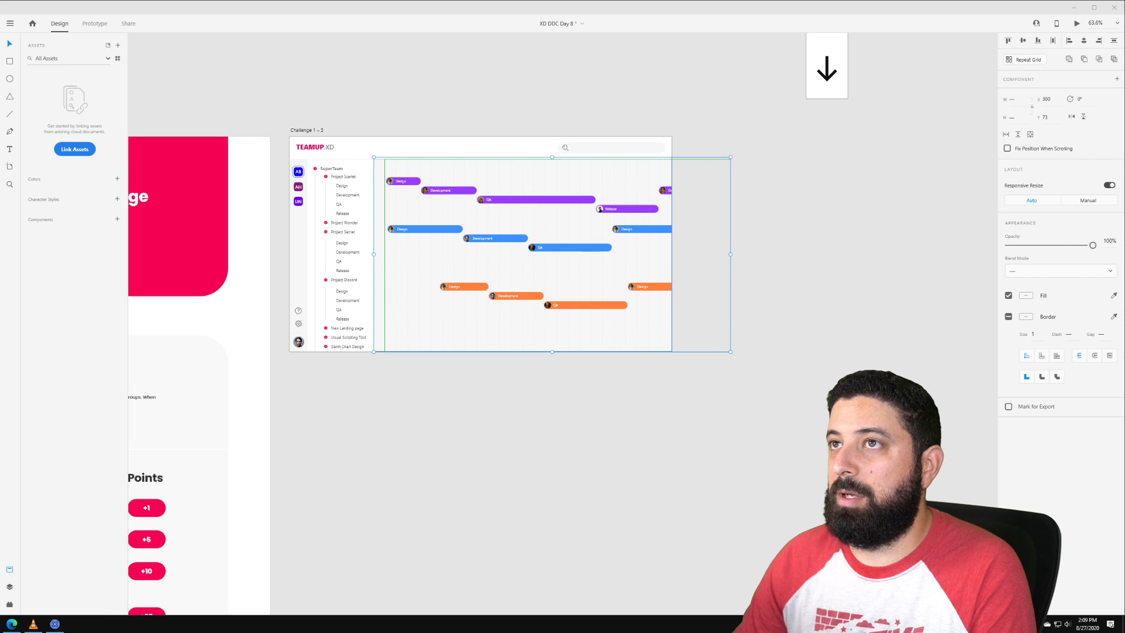
click(306, 130)
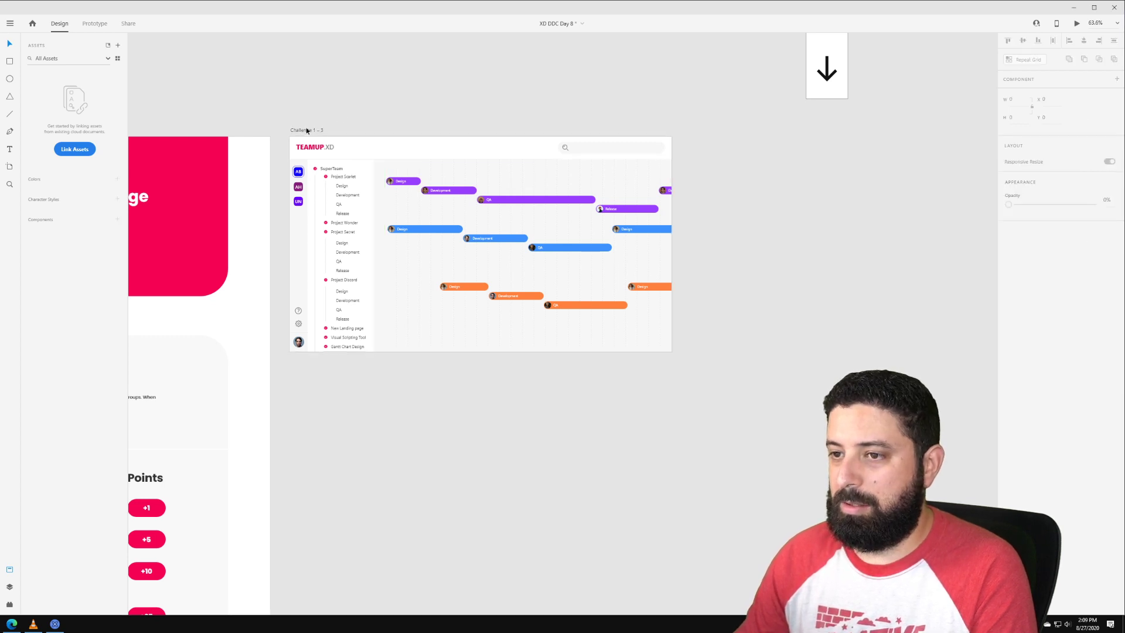
key(Delete)
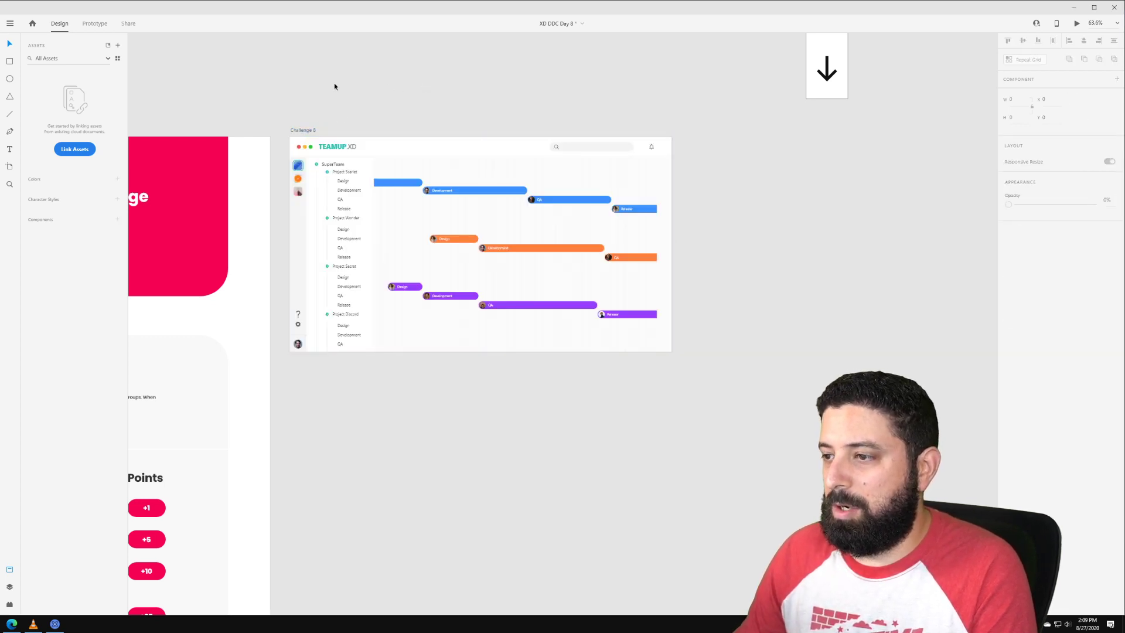
Step: Turn the Challenge 8 Gantt chart group into a horizontal scroll group
drag(334, 85, 429, 77)
click(563, 174)
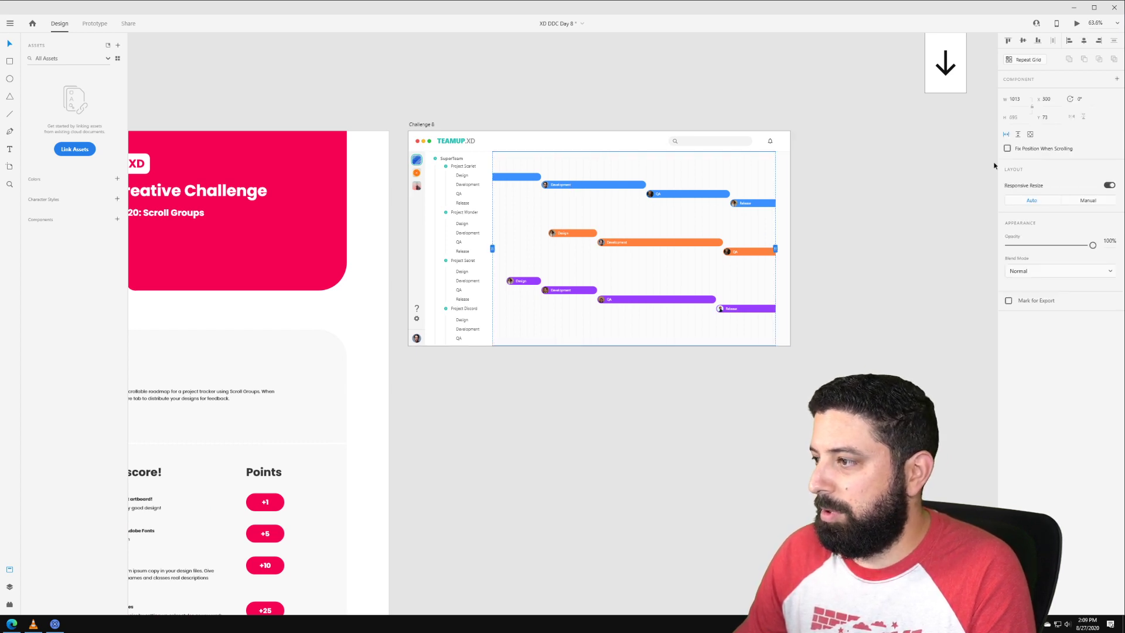
click(1005, 136)
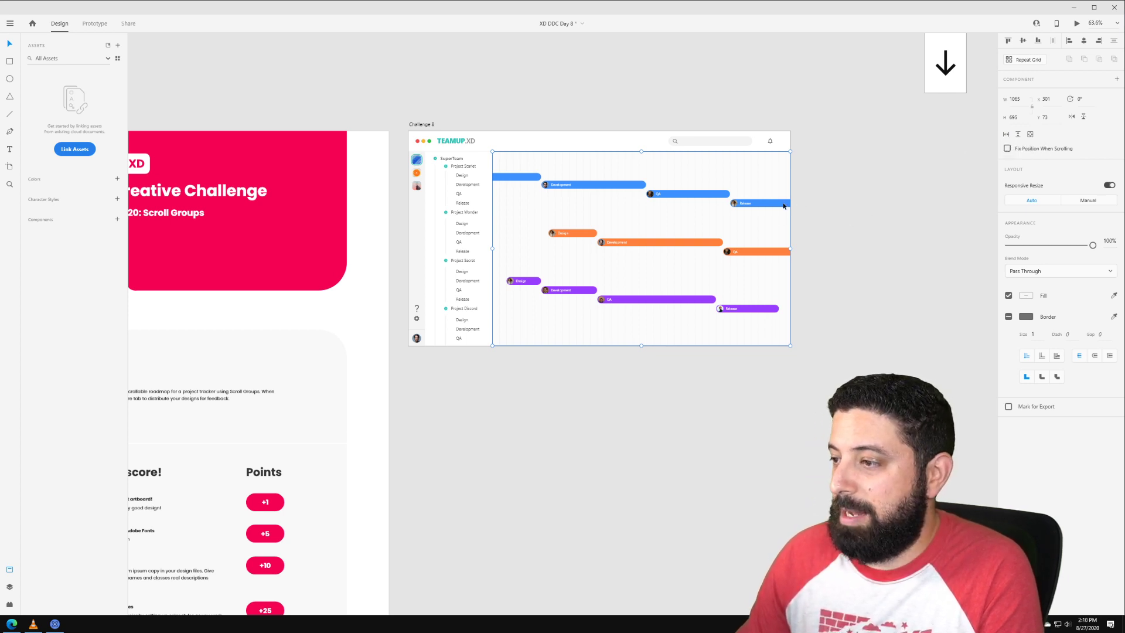
click(1006, 134)
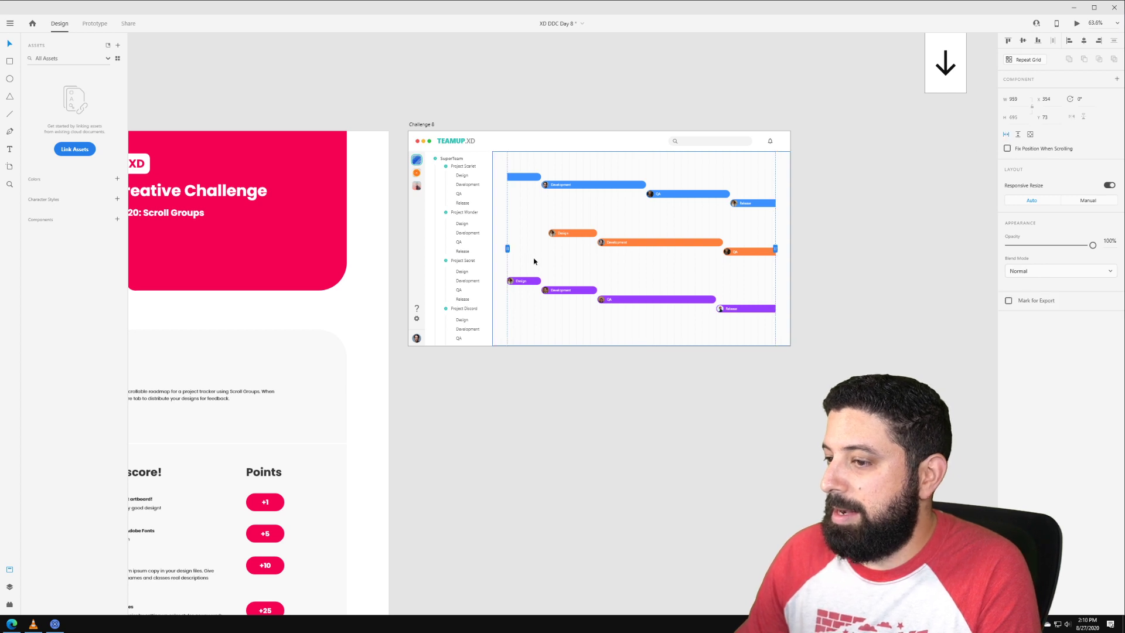
Step: Fit the scroll viewport's left and right edges to the chart, reaching the artboard edge
drag(507, 248, 492, 248)
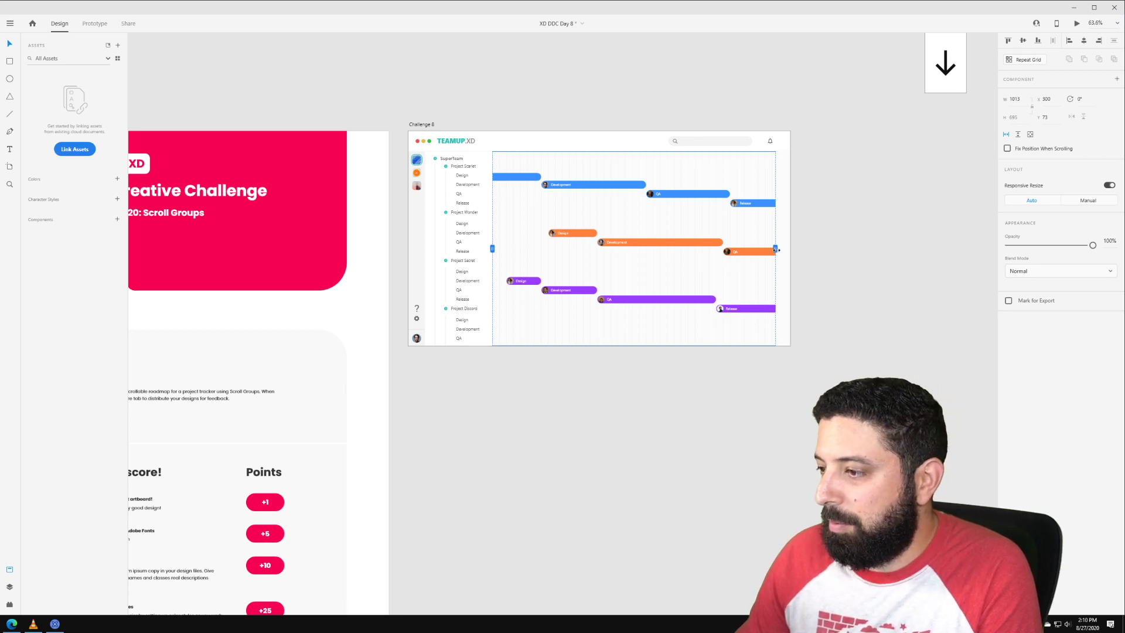
mouse_move(778, 250)
mouse_down()
mouse_move(790, 250)
mouse_move(593, 258)
mouse_move(793, 242)
mouse_up()
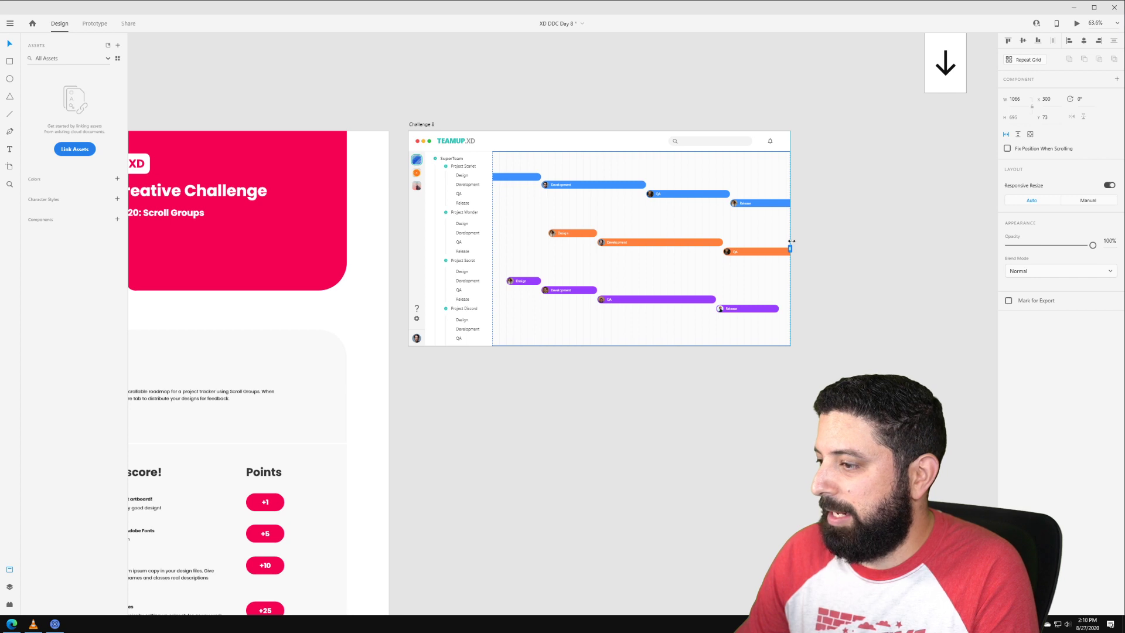
drag(791, 241, 792, 248)
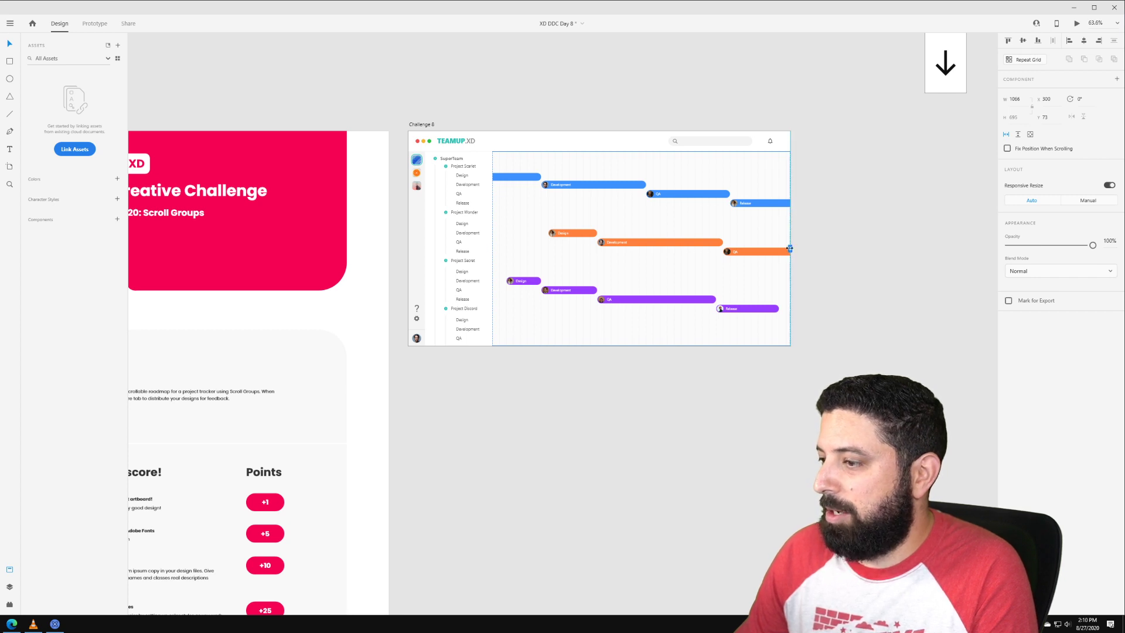
click(844, 237)
click(462, 177)
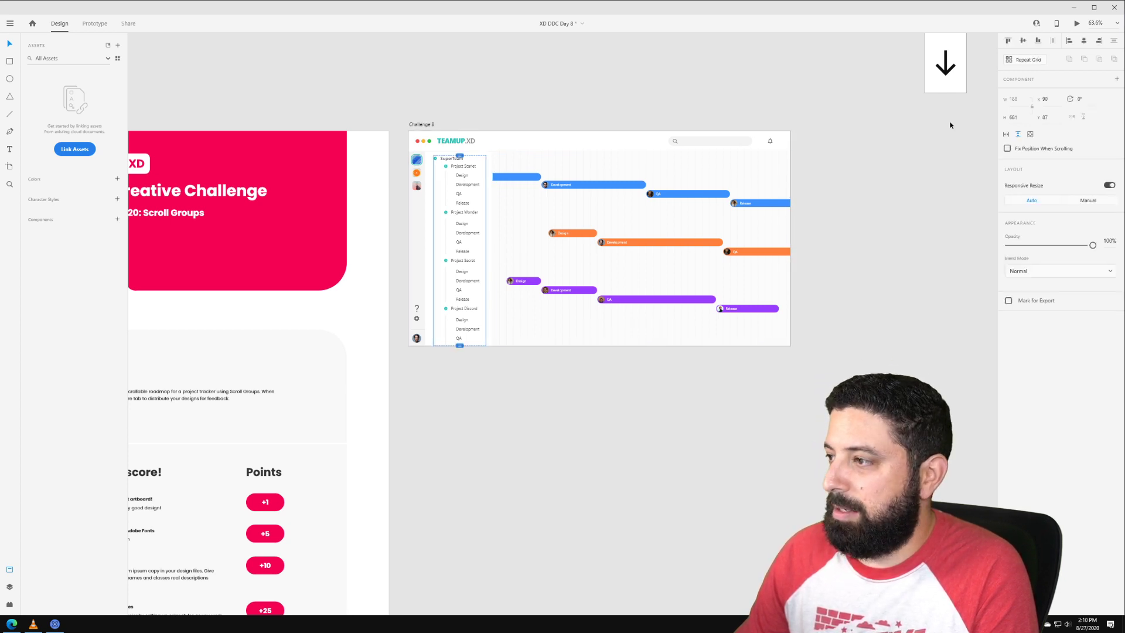
Step: Make the SuperTeam project list a Vertical Scroll group with its viewport extended up to the header line
click(1019, 136)
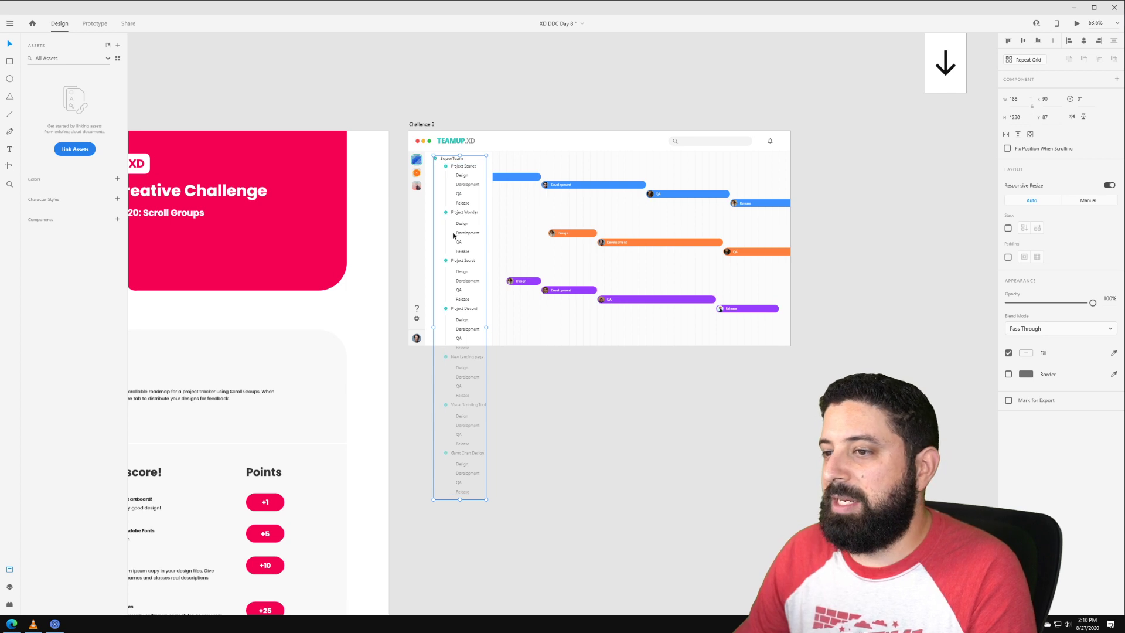
scroll(457, 246, up, 2)
scroll(458, 250, up, 2)
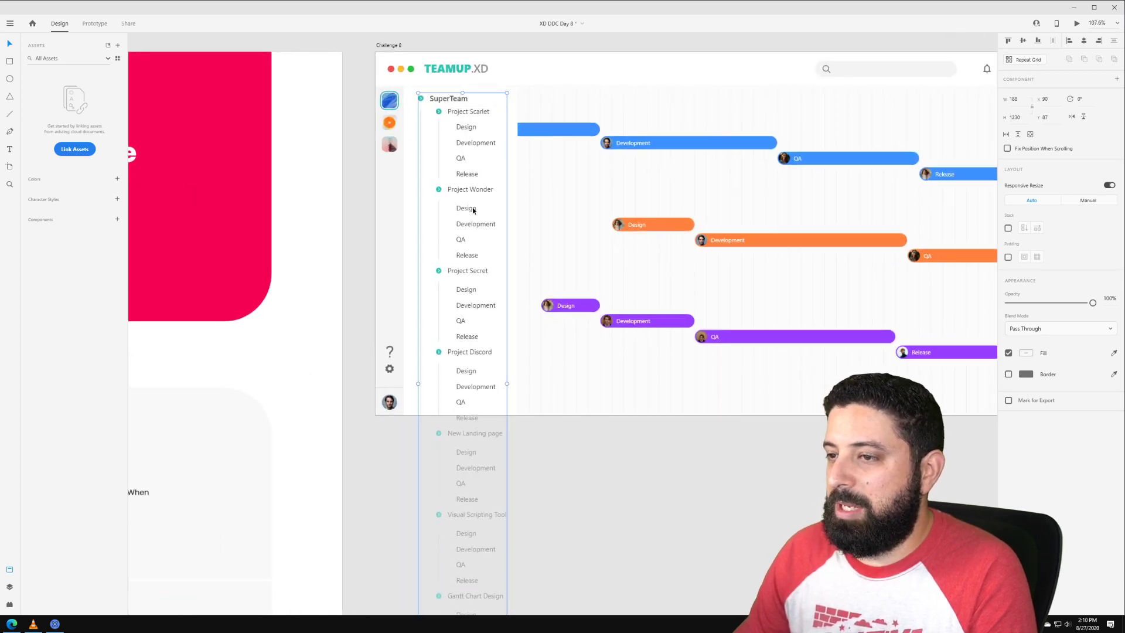
click(1018, 138)
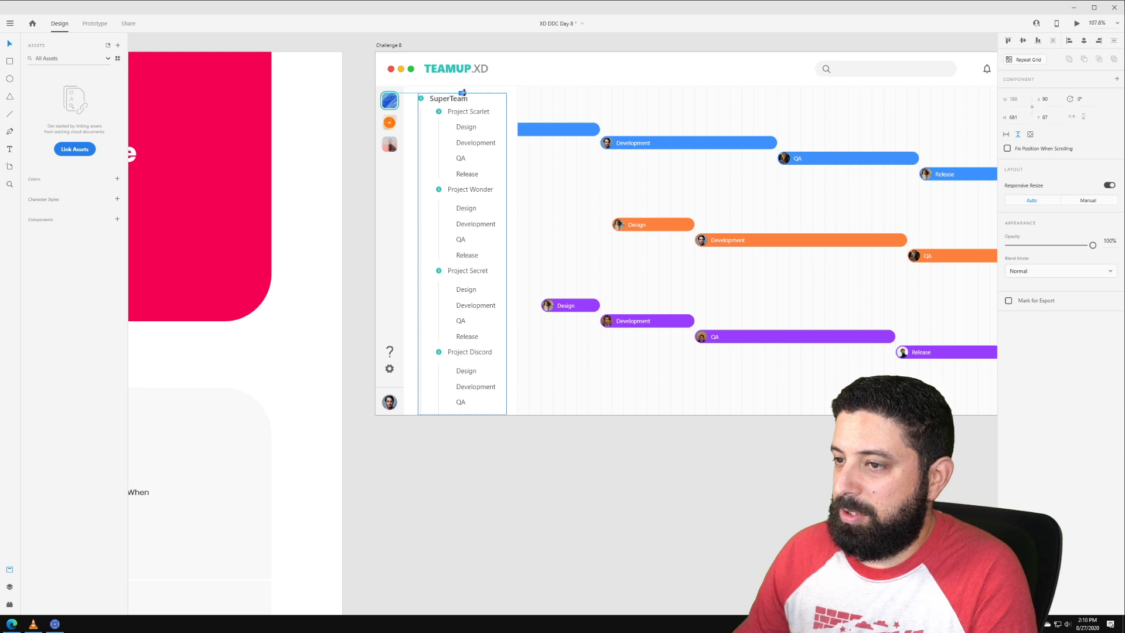
drag(463, 93, 462, 92)
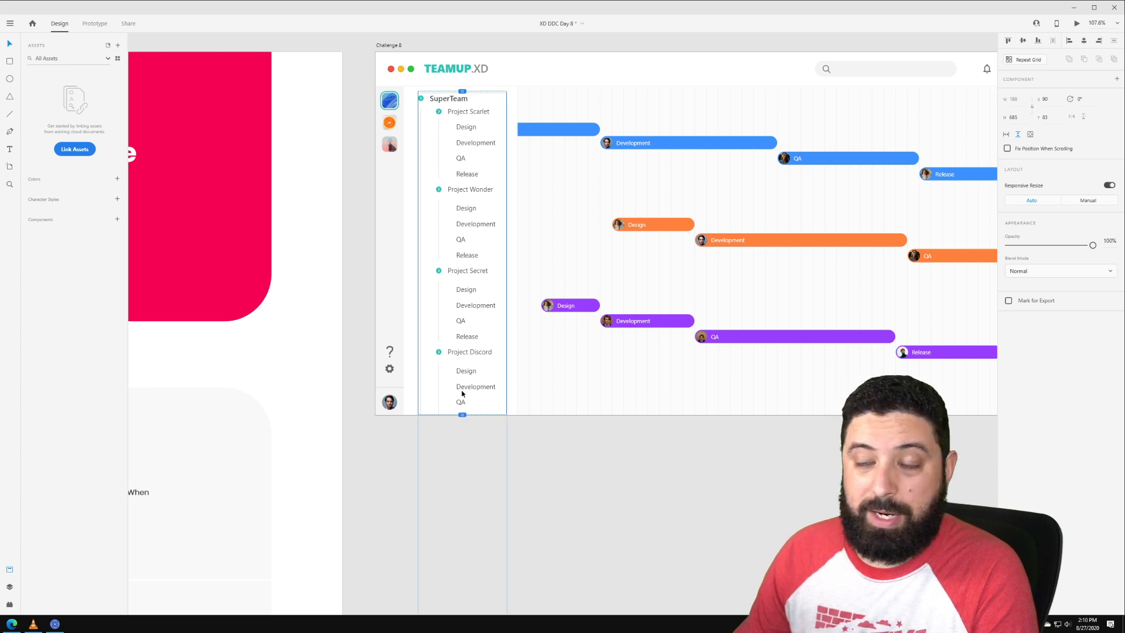
click(385, 47)
click(386, 46)
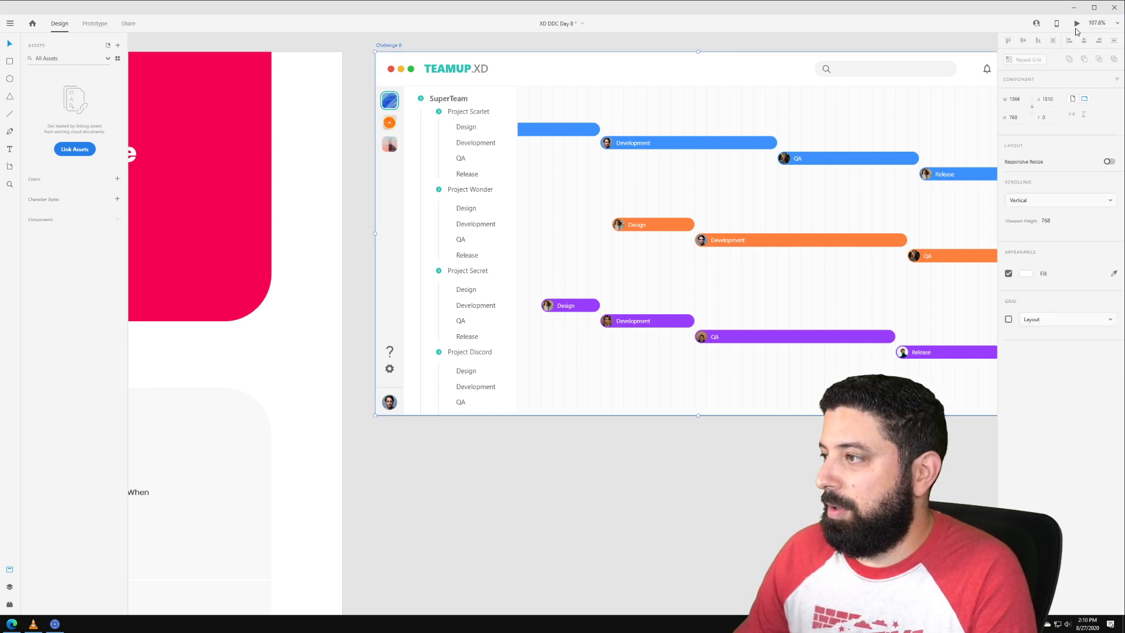
click(1077, 24)
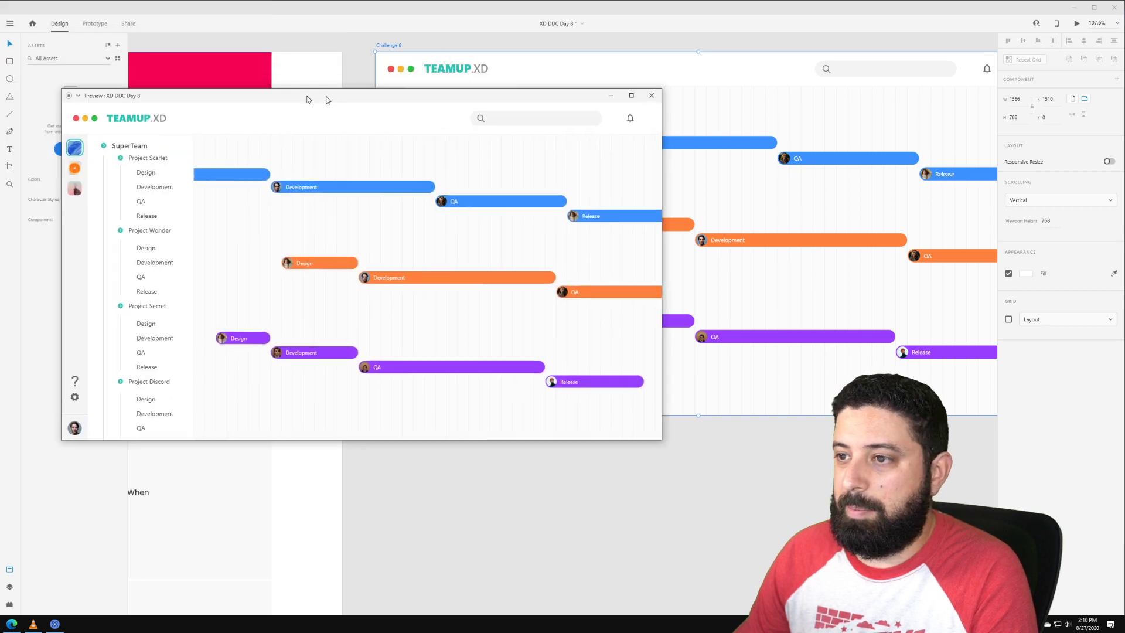
scroll(268, 235, down, 5)
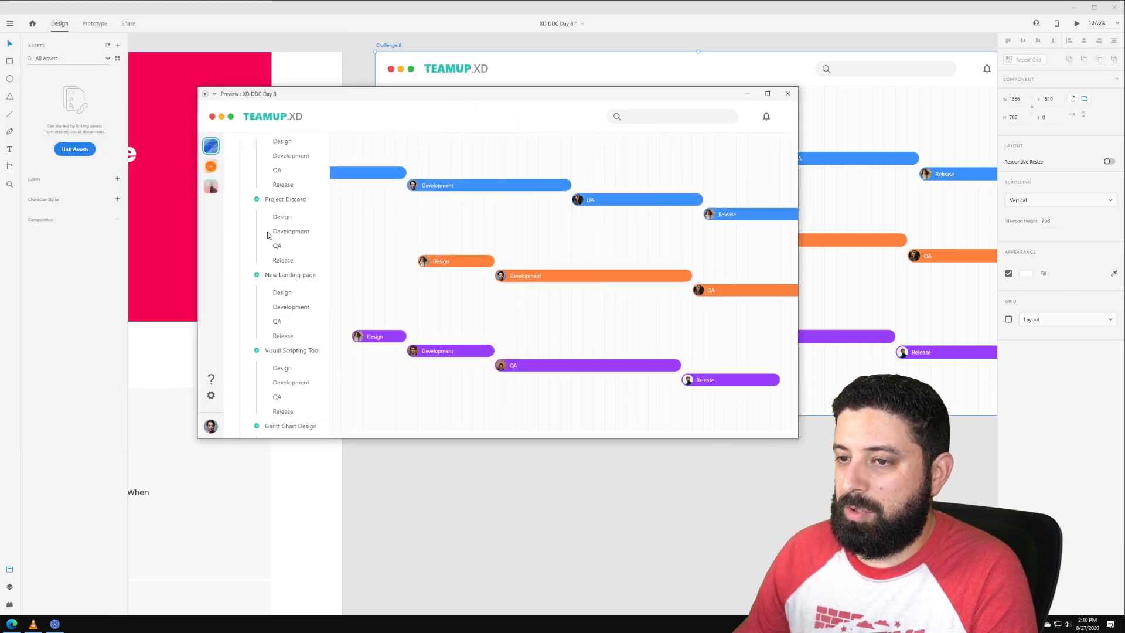
scroll(269, 237, down, 2)
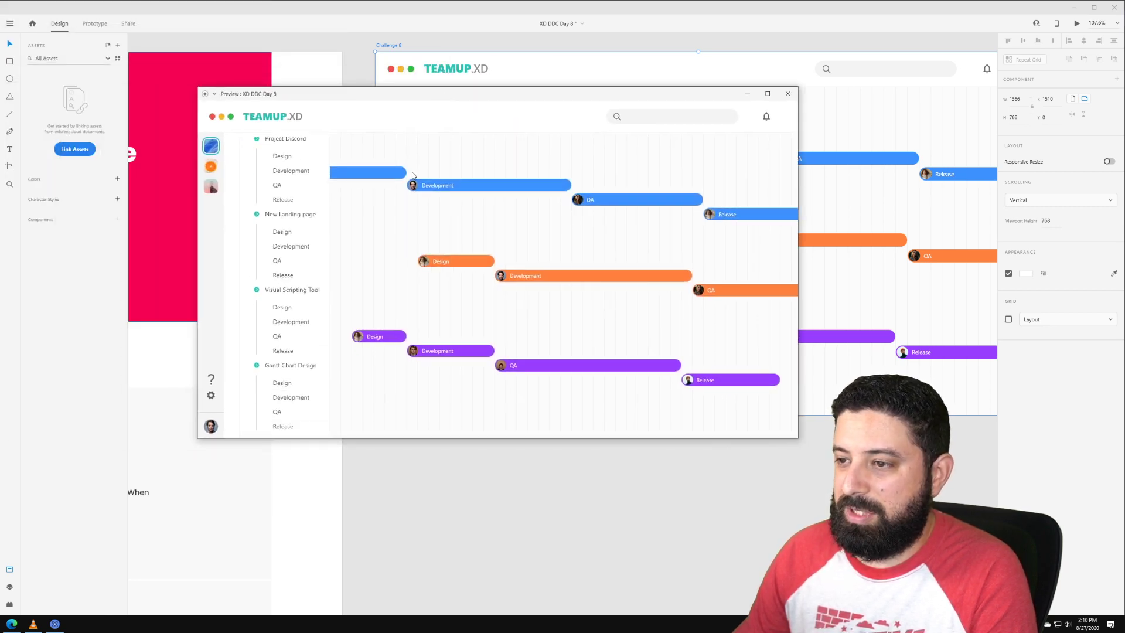
scroll(280, 217, up, 7)
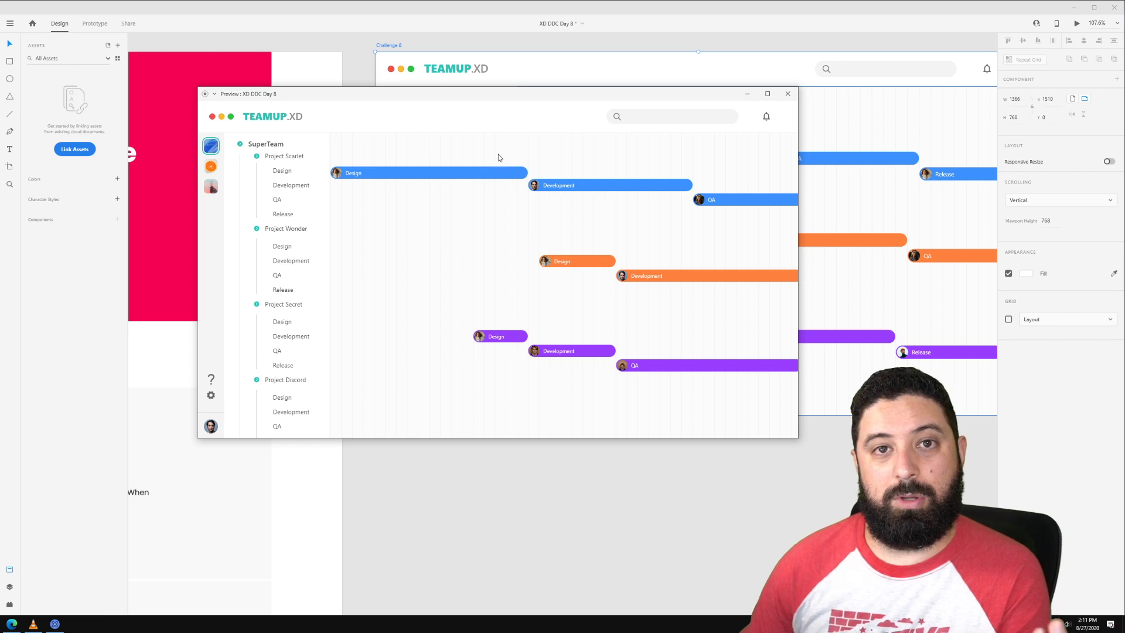
click(788, 93)
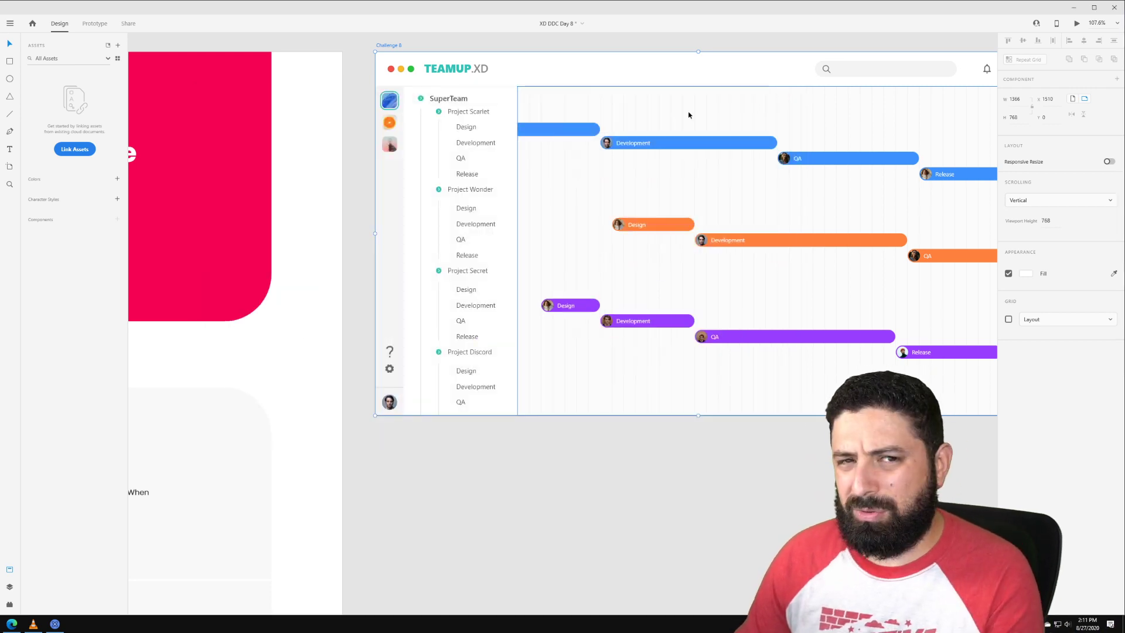
Step: Pan to empty canvas space and add a 1920 × 1080 Web 1920 artboard beside the Gantt chart
scroll(626, 118, down, 5)
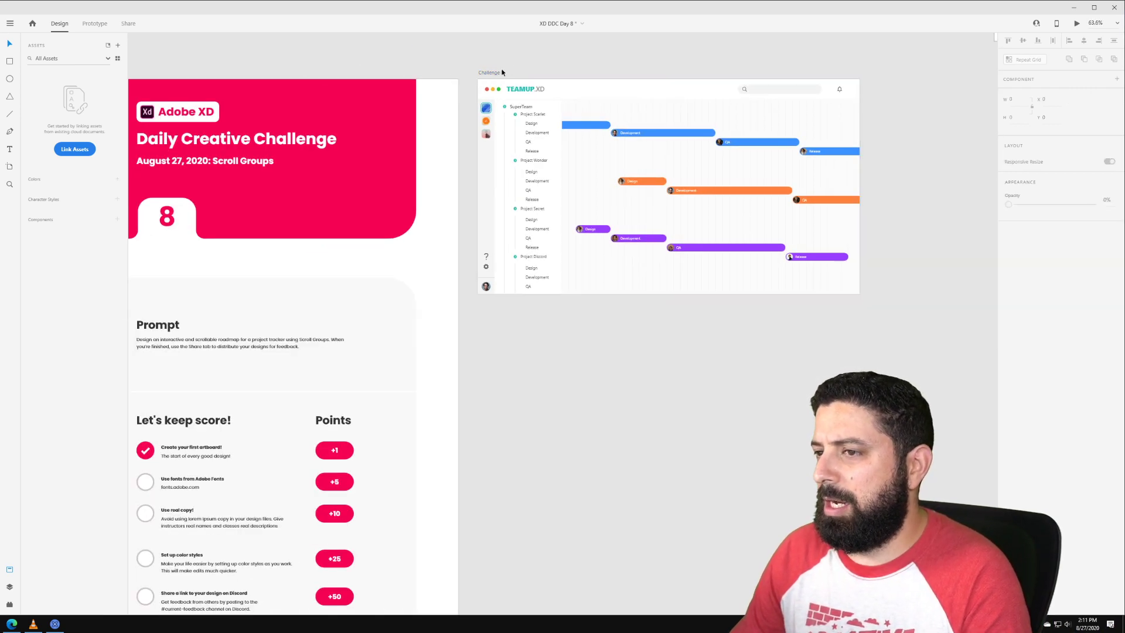
drag(813, 60, 502, 72)
drag(683, 75, 450, 101)
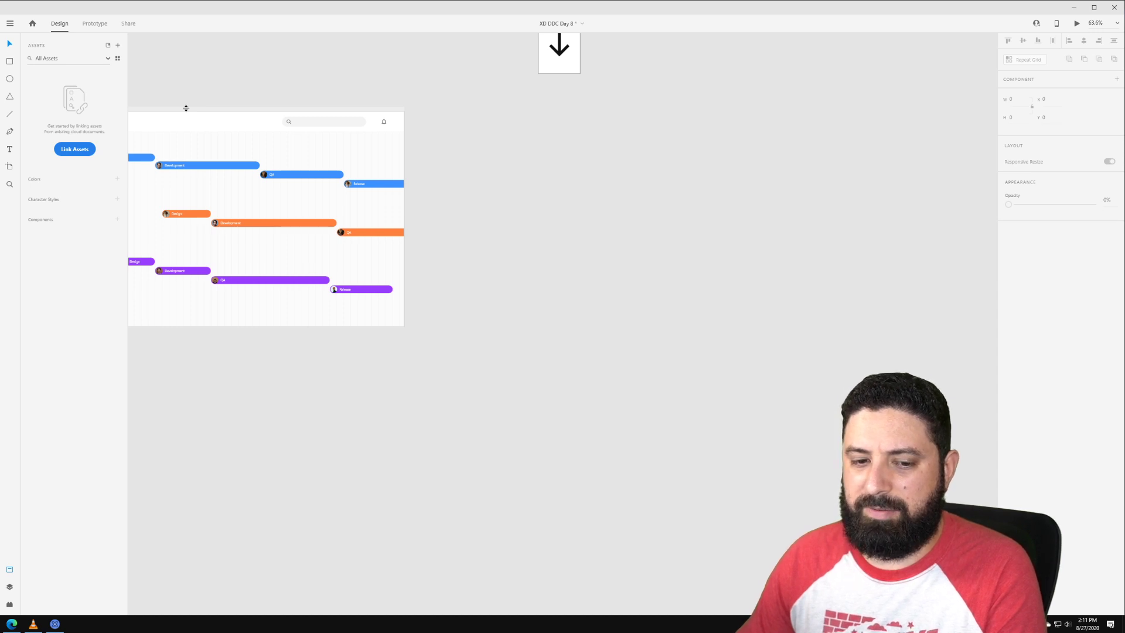
scroll(317, 96, left, 5)
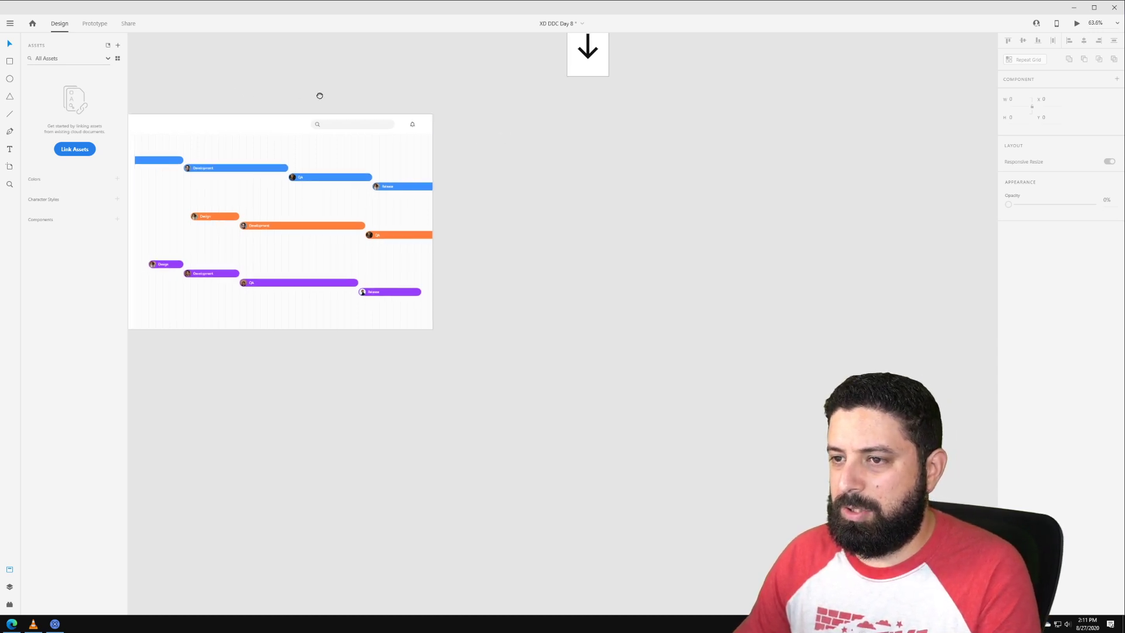
key(a)
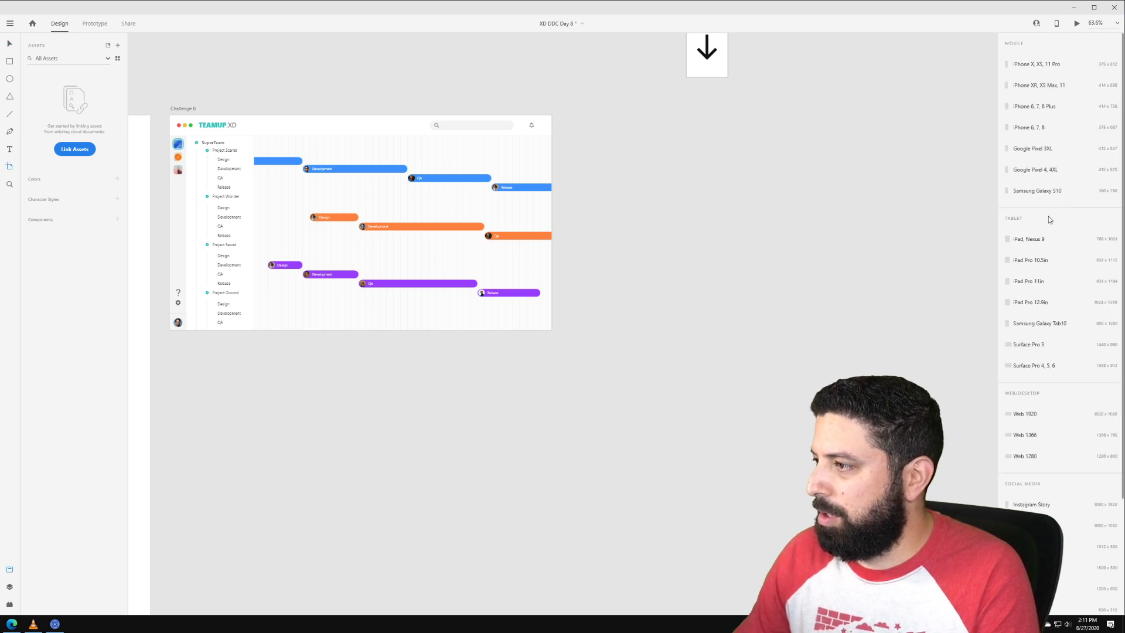
click(1031, 414)
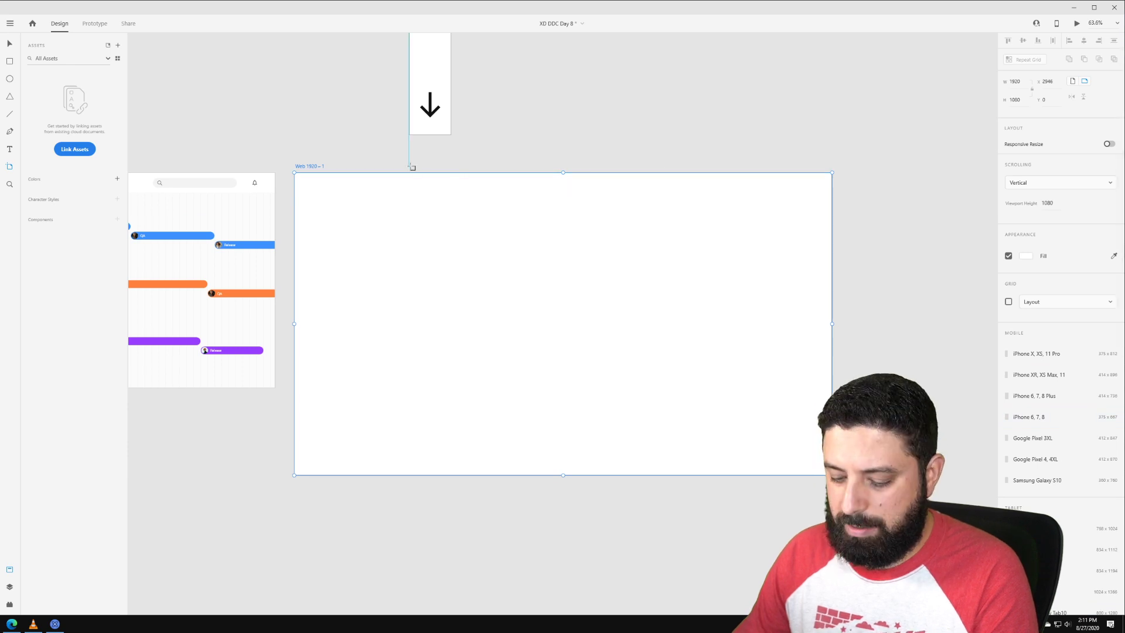
Step: Show the installed plugins list from the left toolbar, then select the Web 1920 – 1 artboard
key(v)
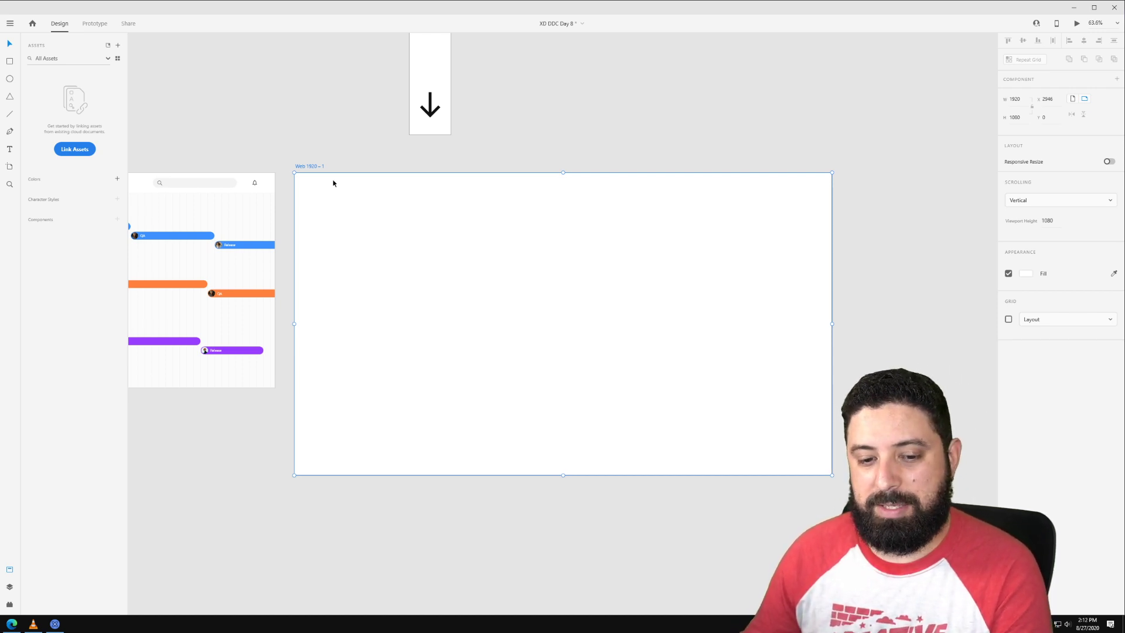
click(356, 150)
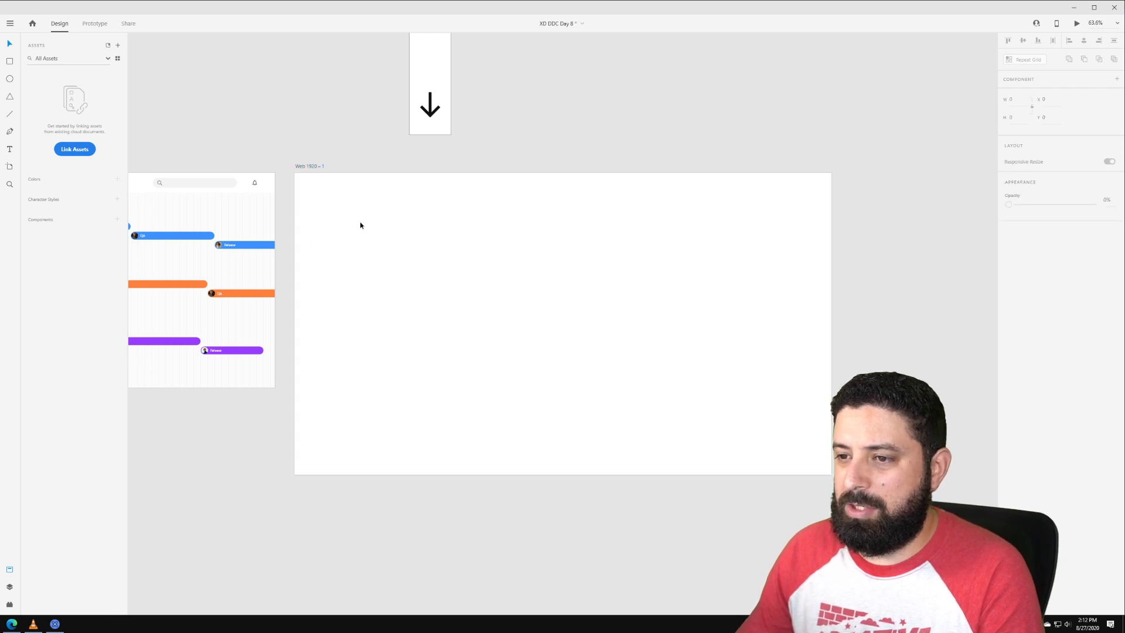
scroll(361, 225, up, 2)
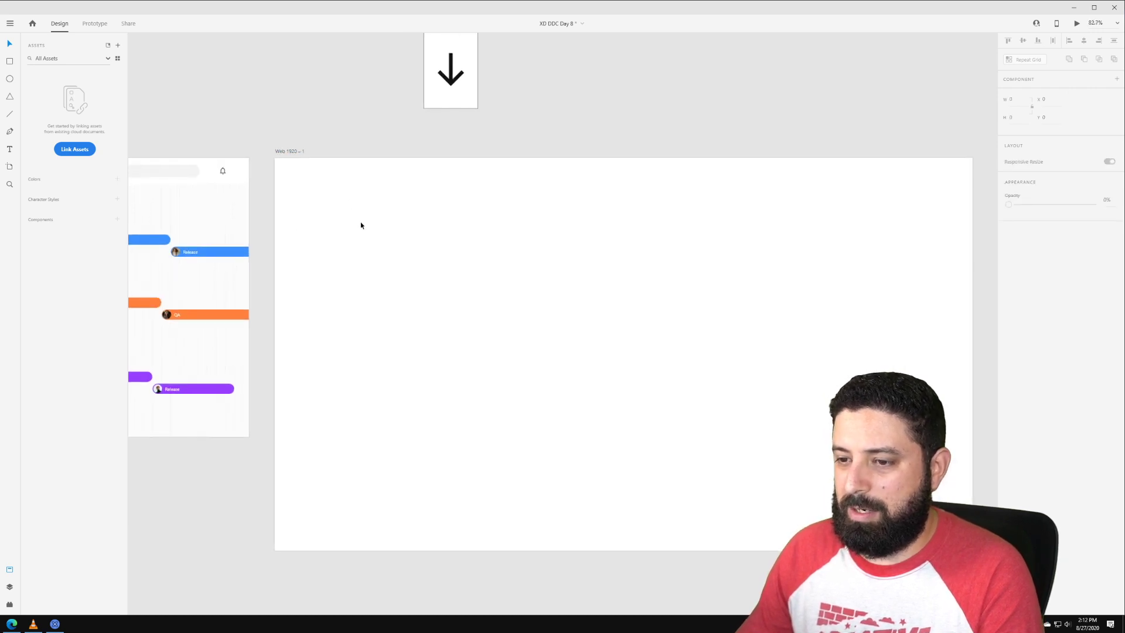
click(10, 605)
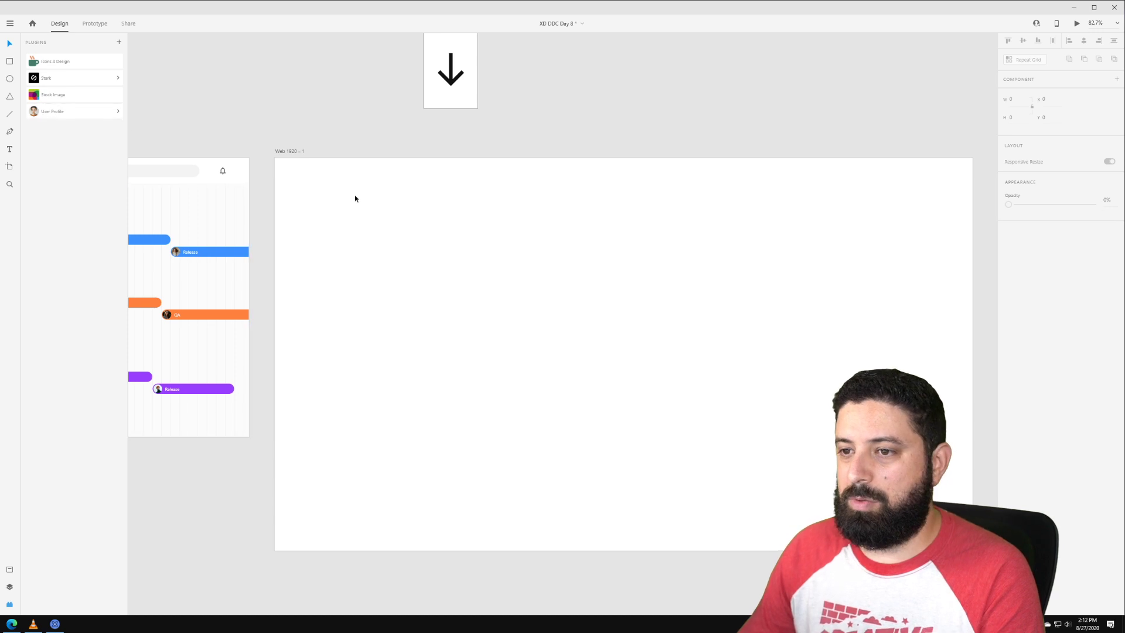
click(412, 235)
Step: Draw a 128 px borderless black circle on the new artboard
click(10, 80)
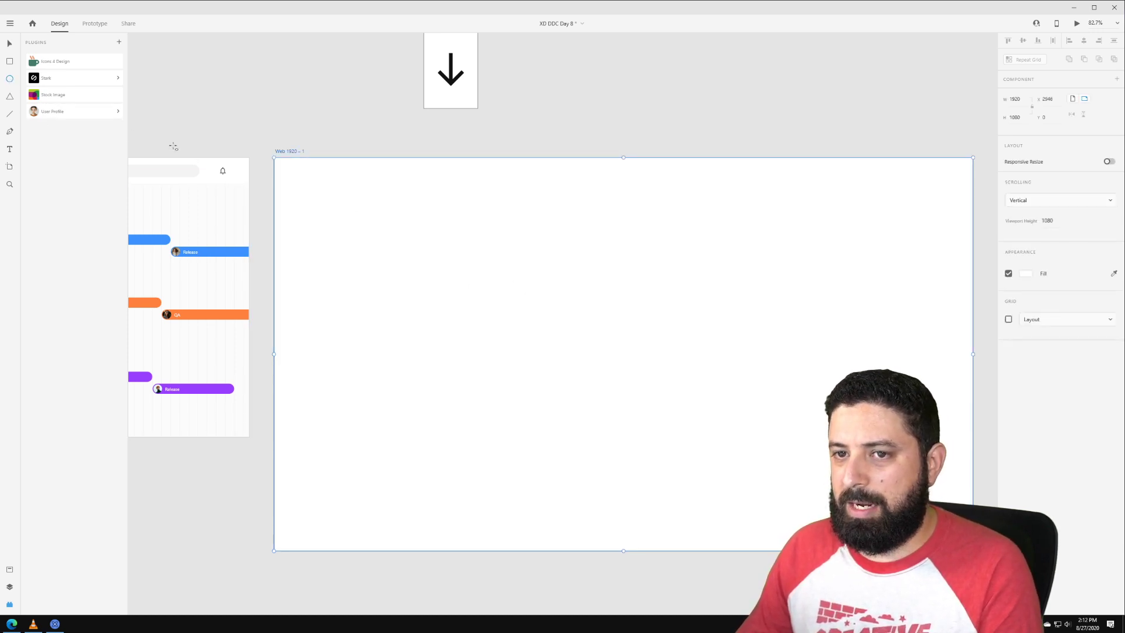
drag(458, 246, 481, 220)
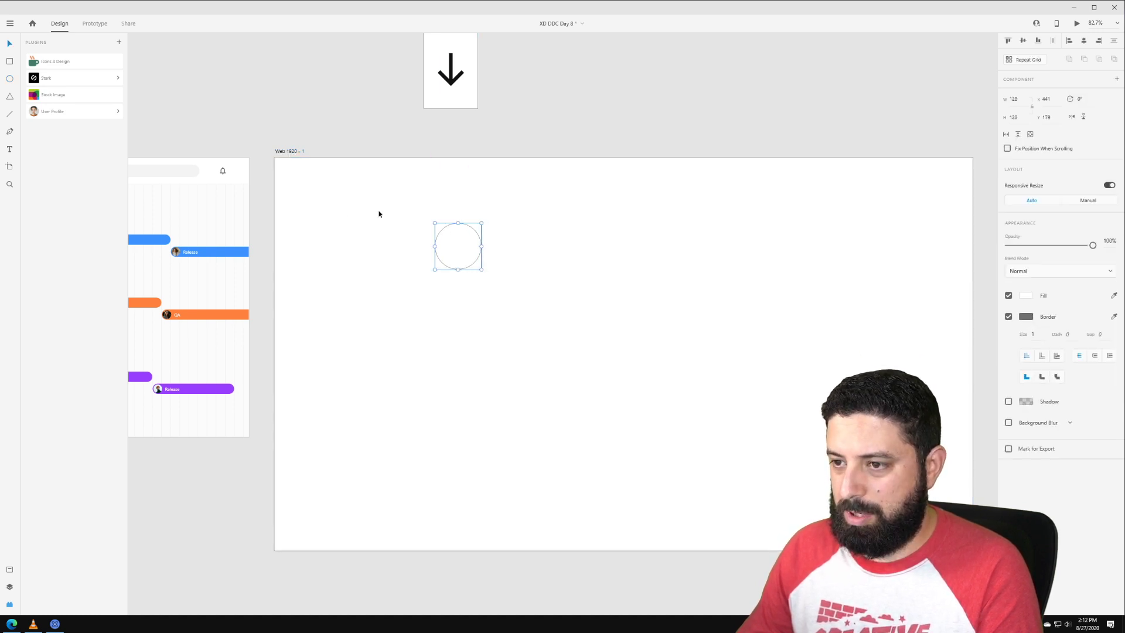
click(1008, 316)
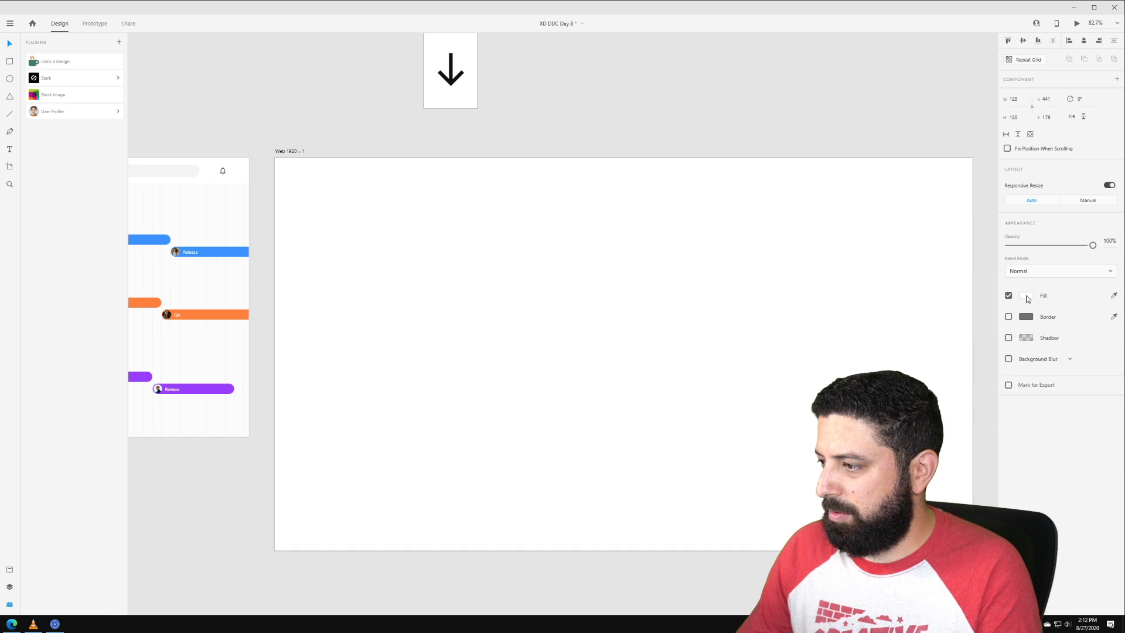
click(1024, 295)
click(914, 306)
text(0)
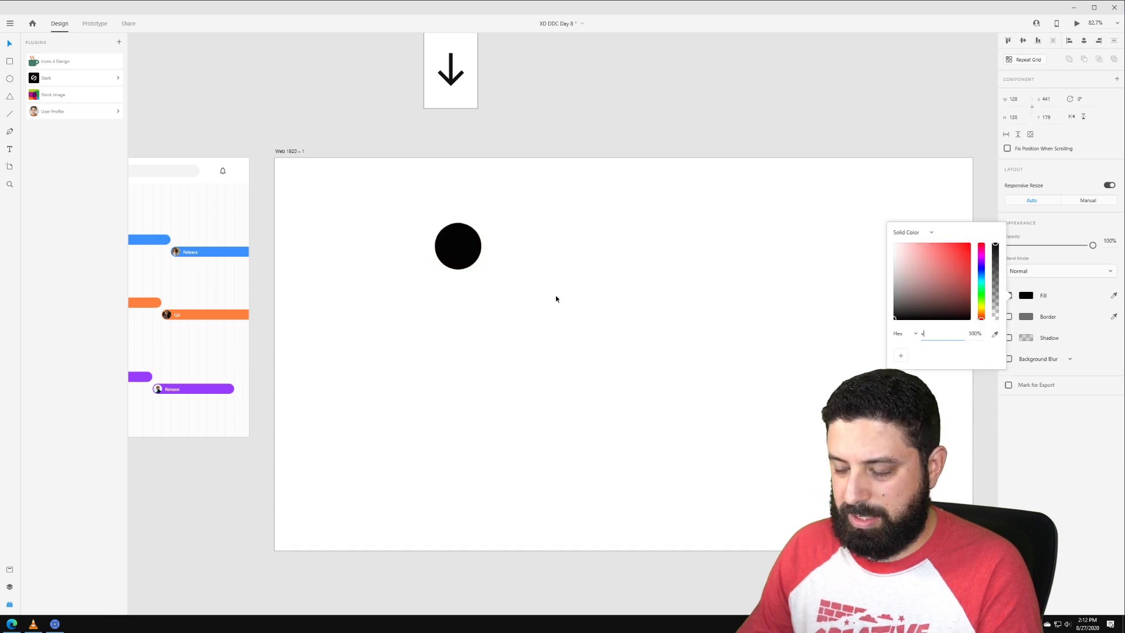
click(557, 297)
drag(457, 254, 484, 242)
click(381, 246)
click(378, 244)
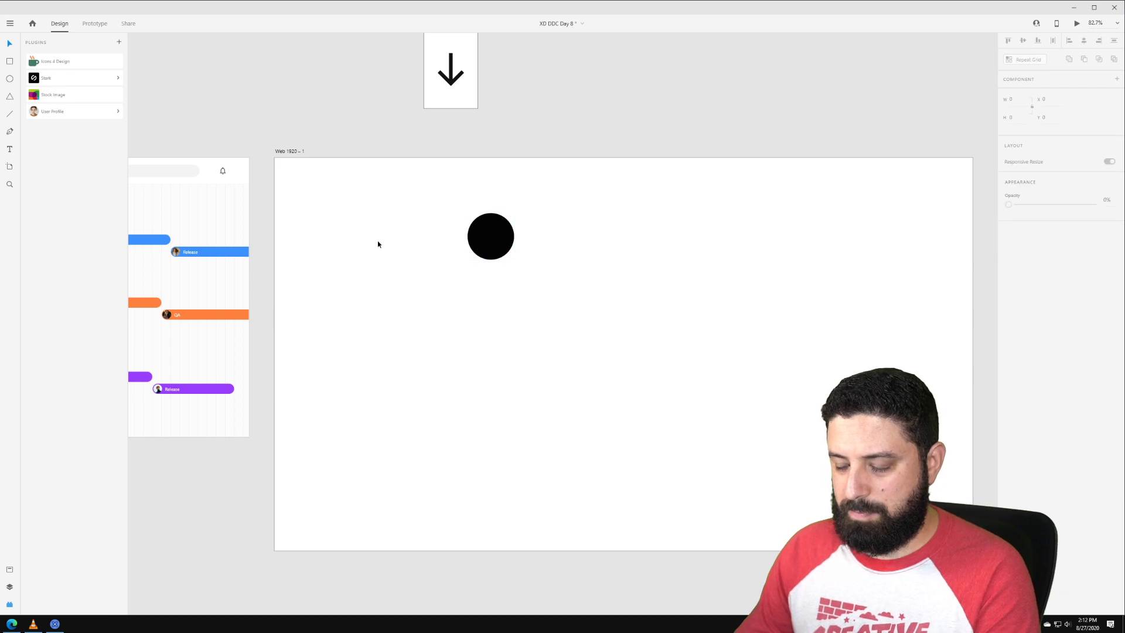
Step: Add an 'Albums' text label near the top-left, coloured dark grey #333
key(t)
click(285, 183)
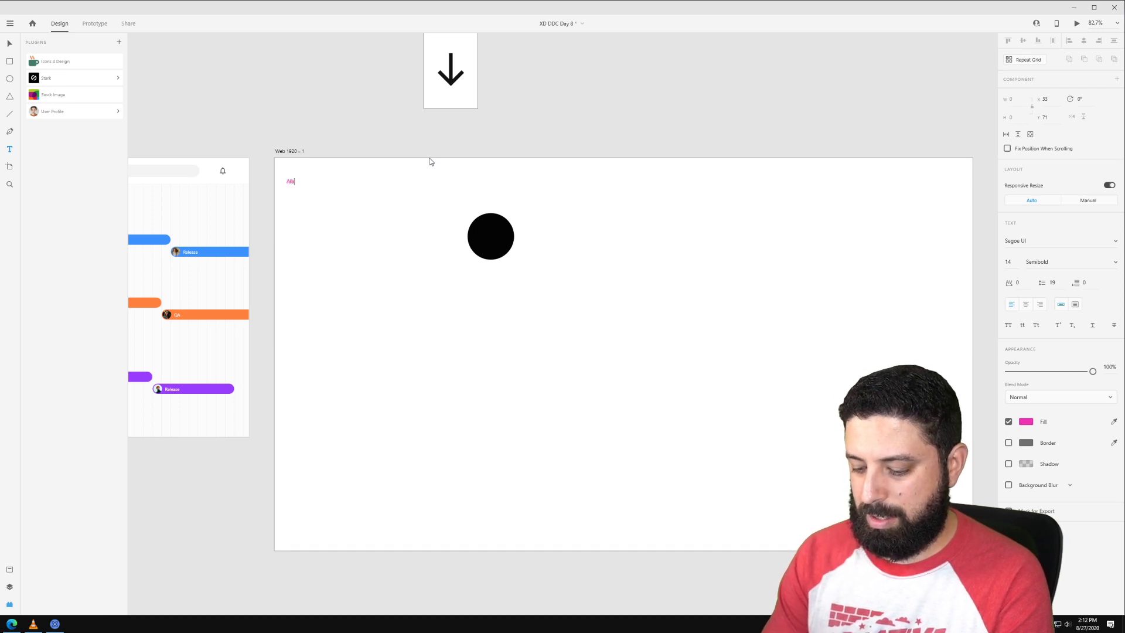
key(Escape)
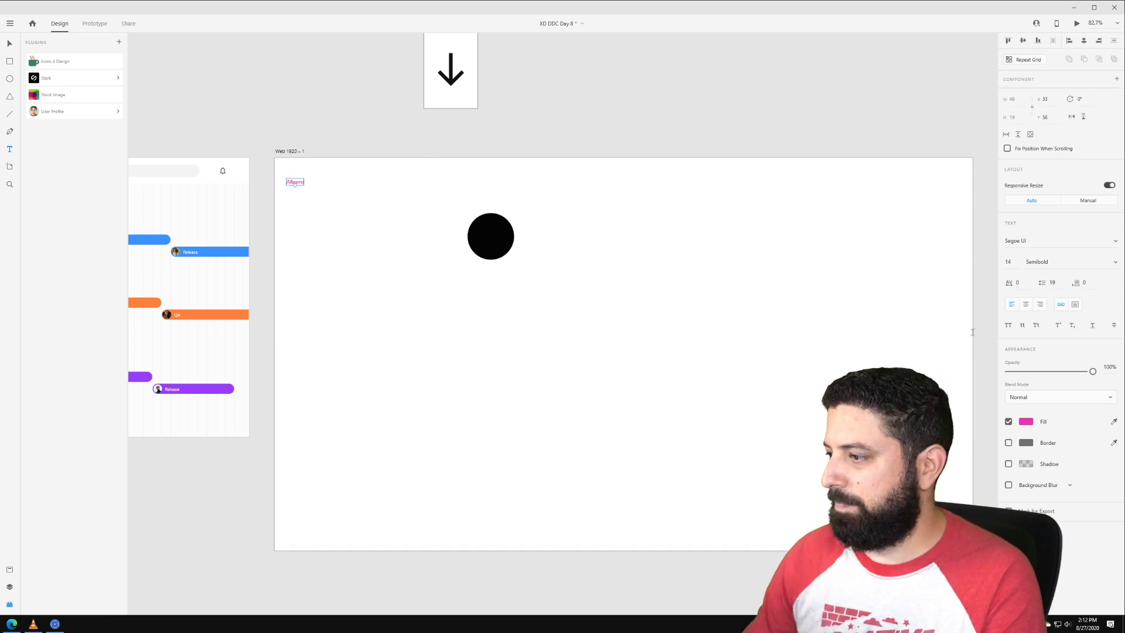
click(1026, 422)
text(333)
key(Tab)
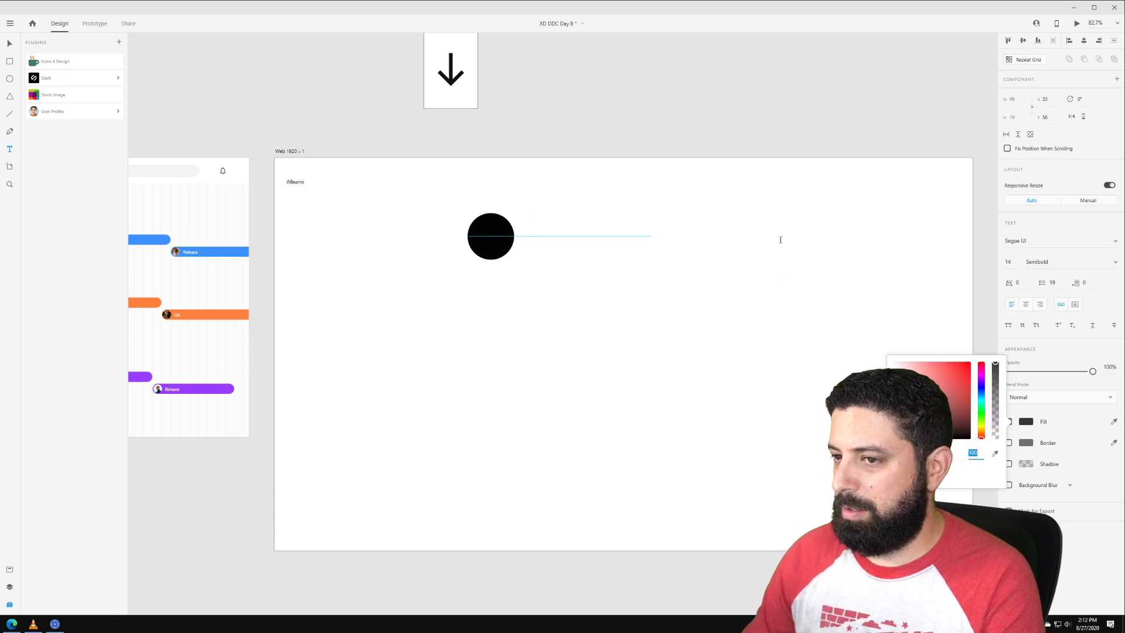
Step: Make the Albums heading 32 pt bold and shift it into place
click(1017, 262)
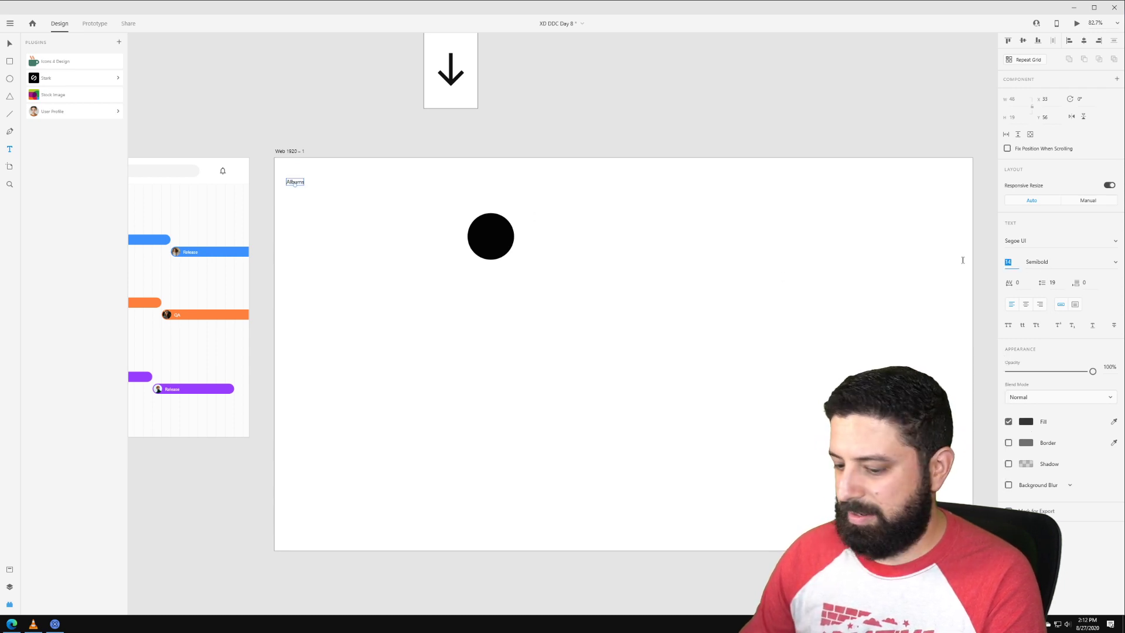
text(18)
key(Return)
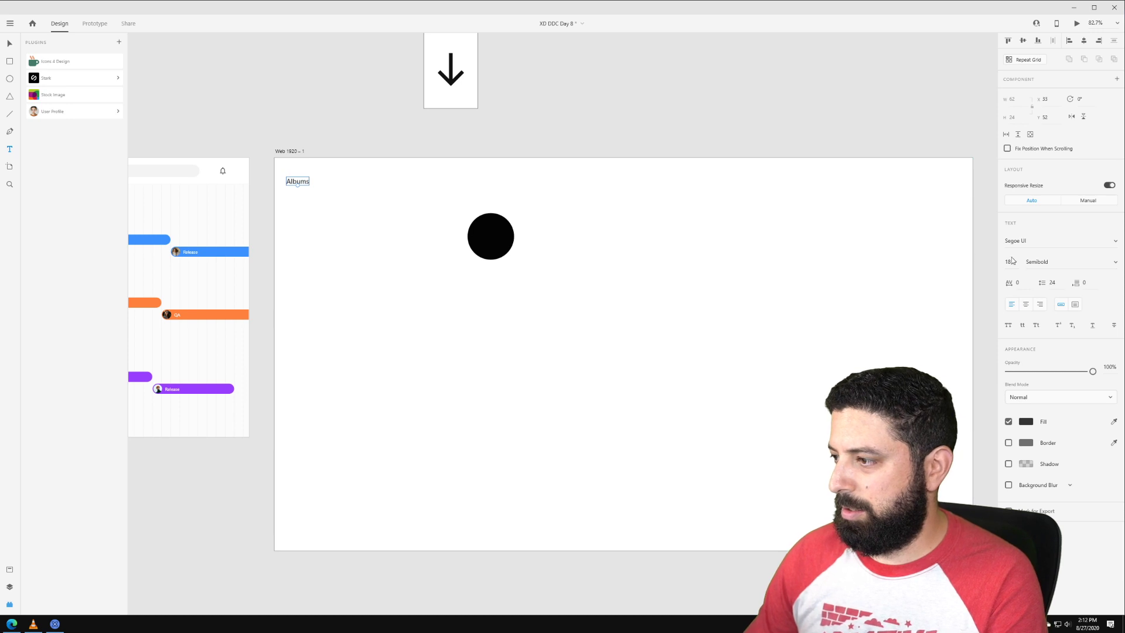
text(32)
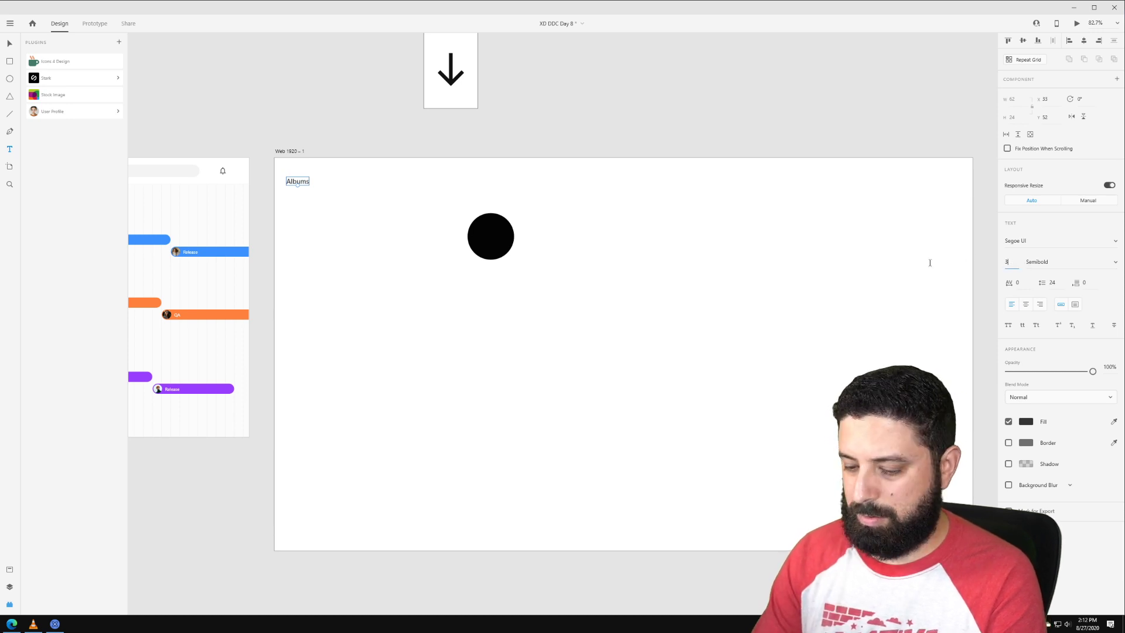
key(Tab)
click(1116, 262)
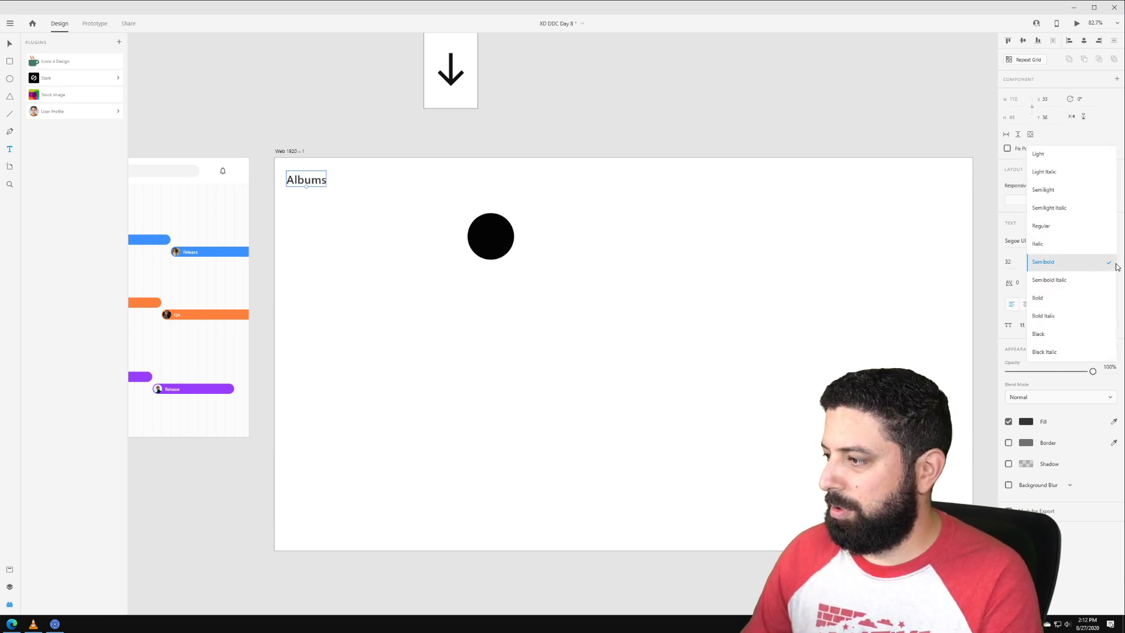
click(1065, 303)
key(v)
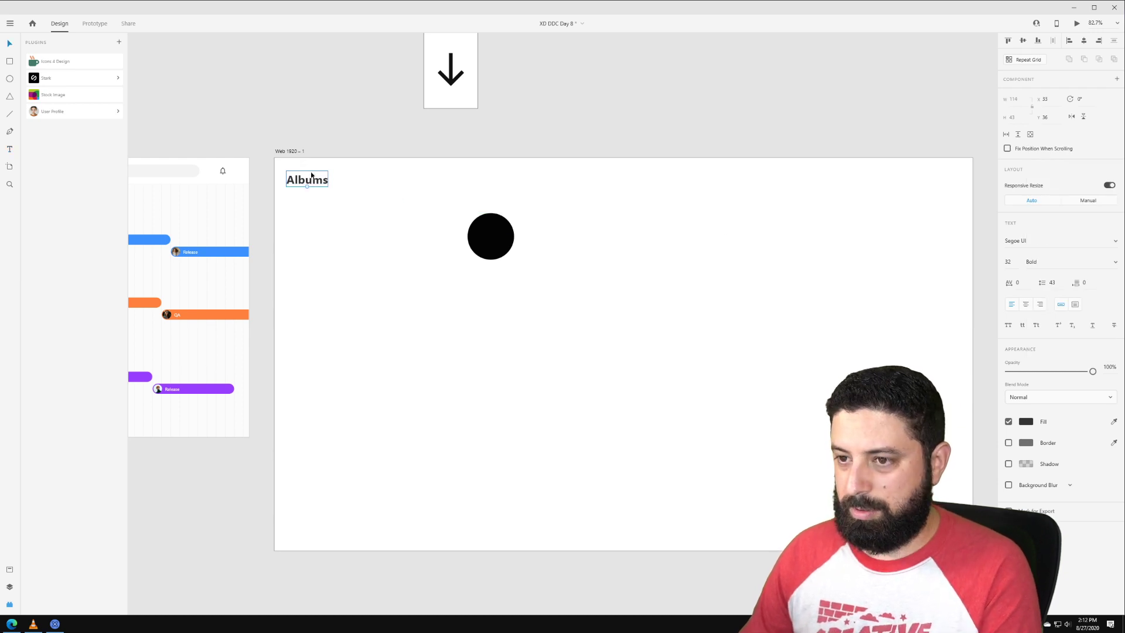
drag(309, 183, 307, 205)
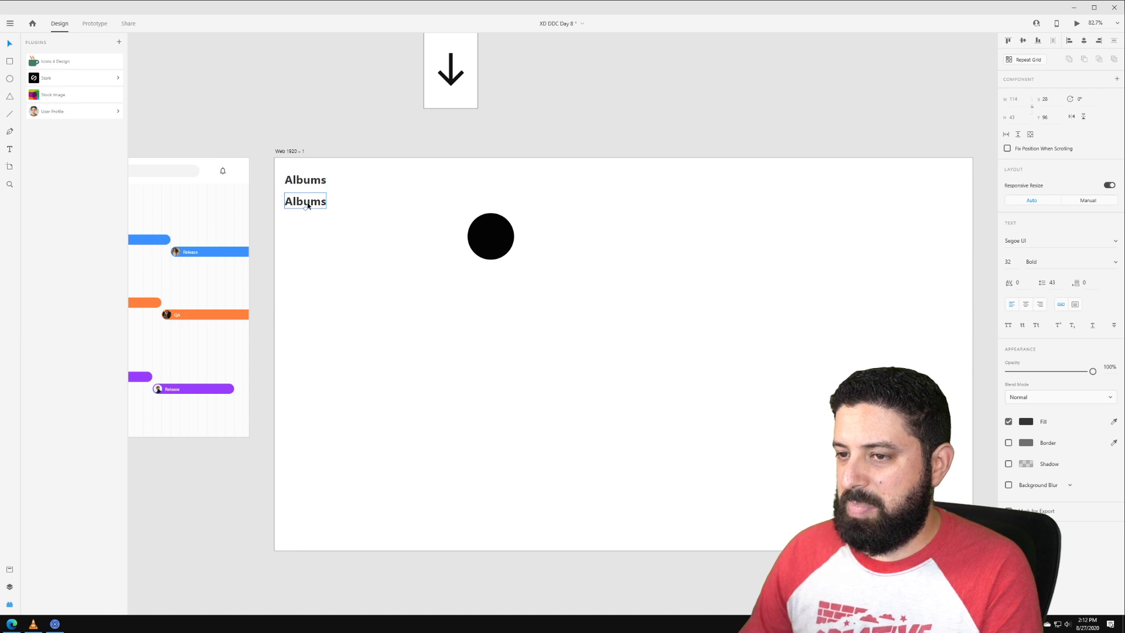
Step: Set the copied Albums label to 16 pt Regular weight
click(1009, 261)
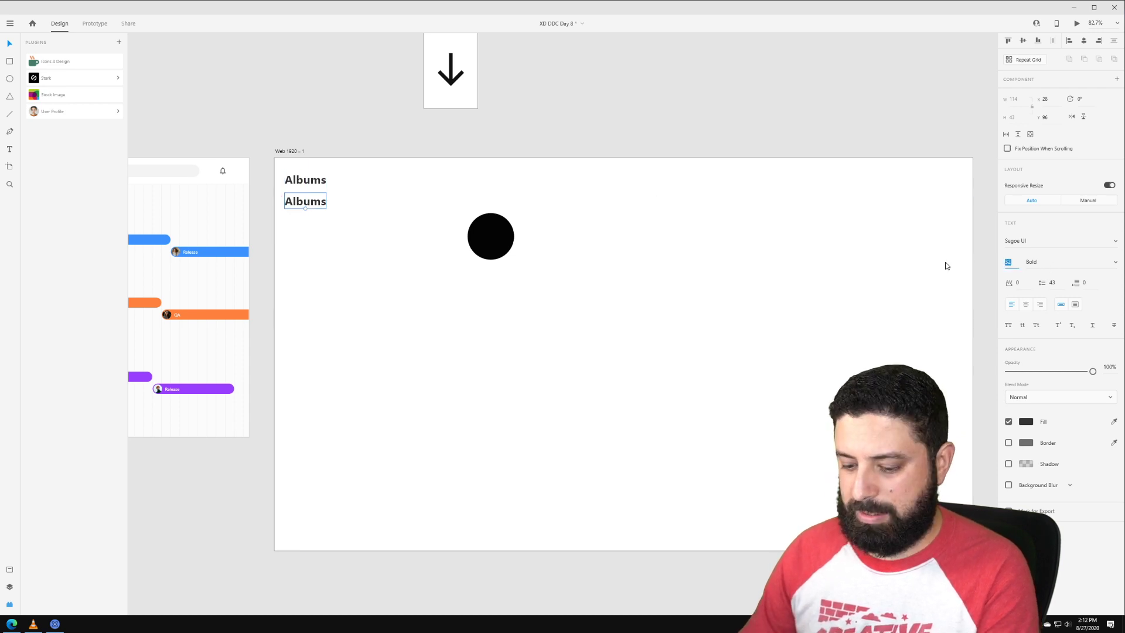
text(16)
key(Return)
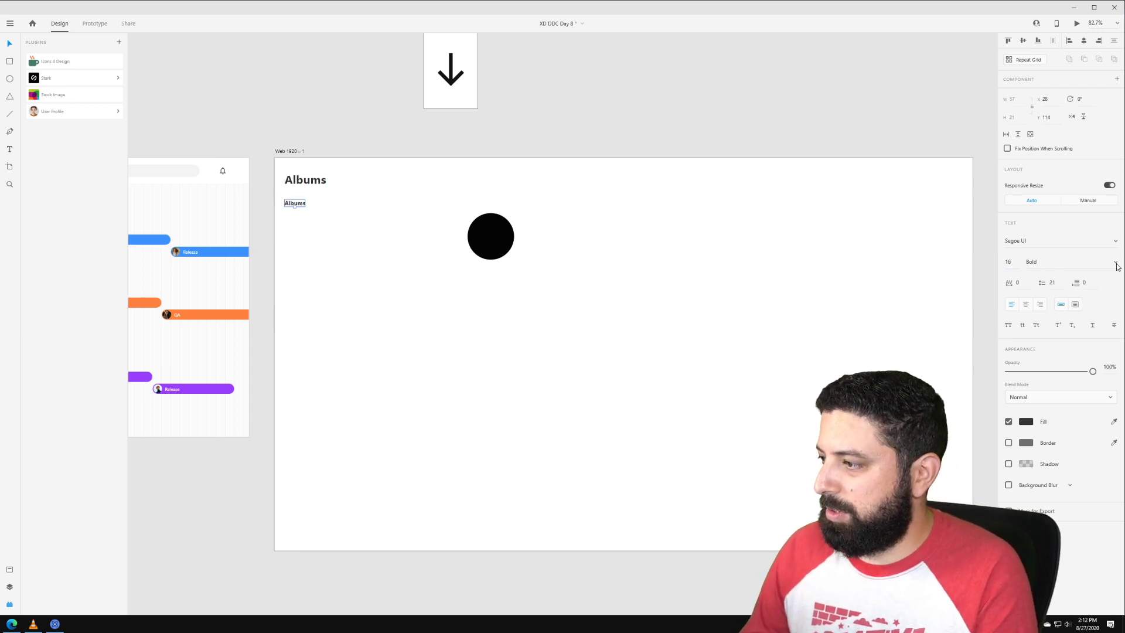
click(1114, 262)
click(1049, 190)
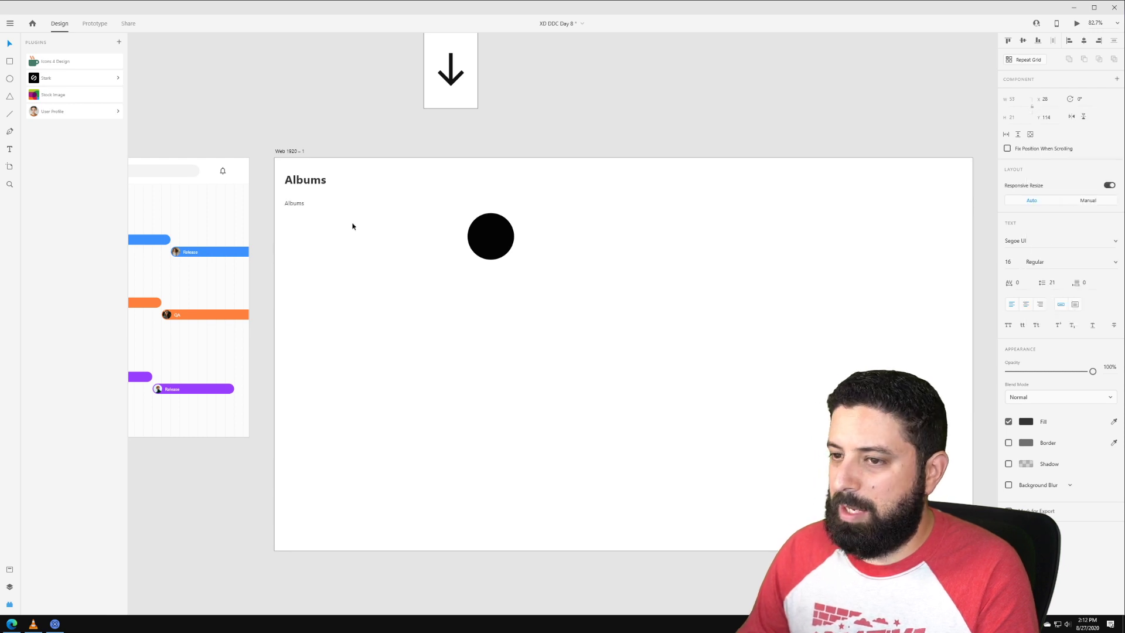
Step: Colour the small label #777, move it under the heading and retype it 'Album Name'
scroll(305, 218, up, 2)
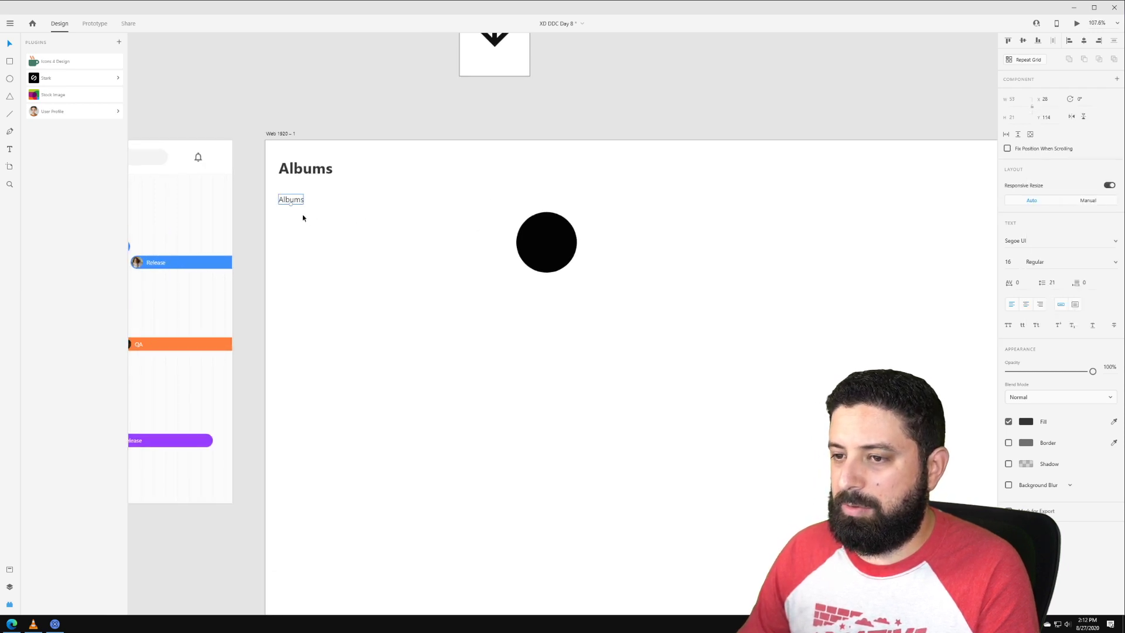
click(1028, 422)
text(777)
key(Return)
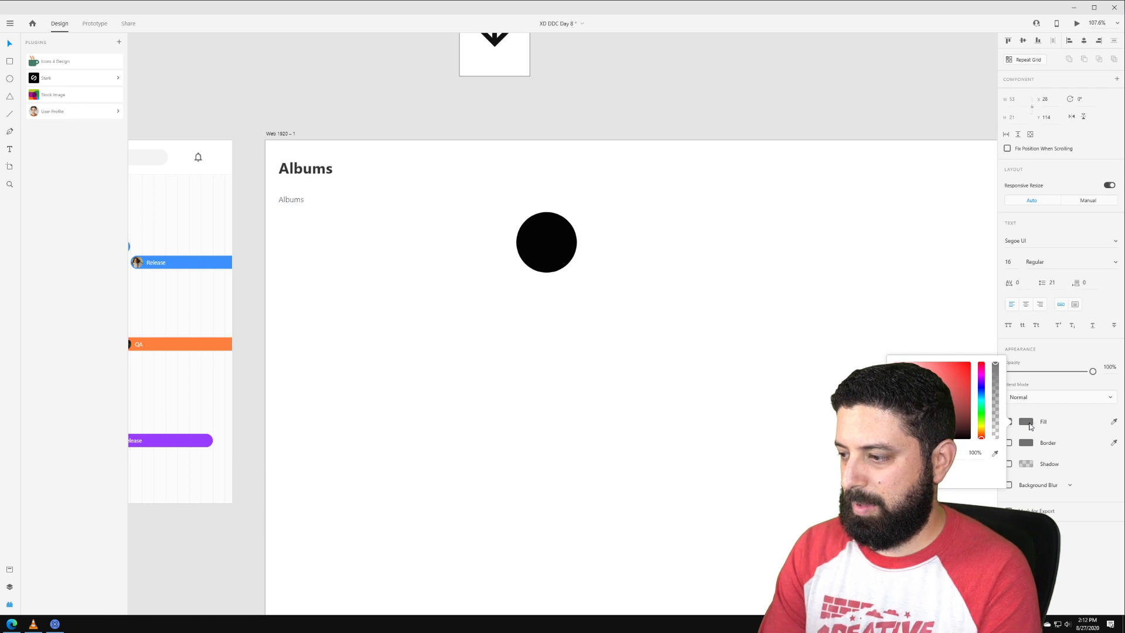
drag(293, 200, 293, 194)
double_click(297, 194)
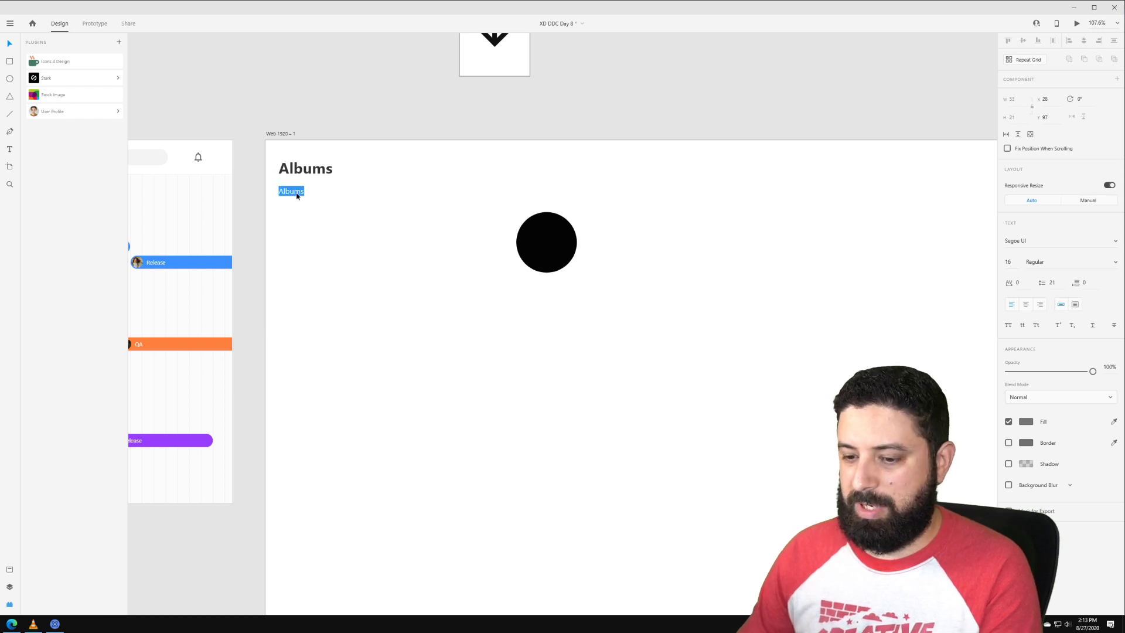
text(Album Name)
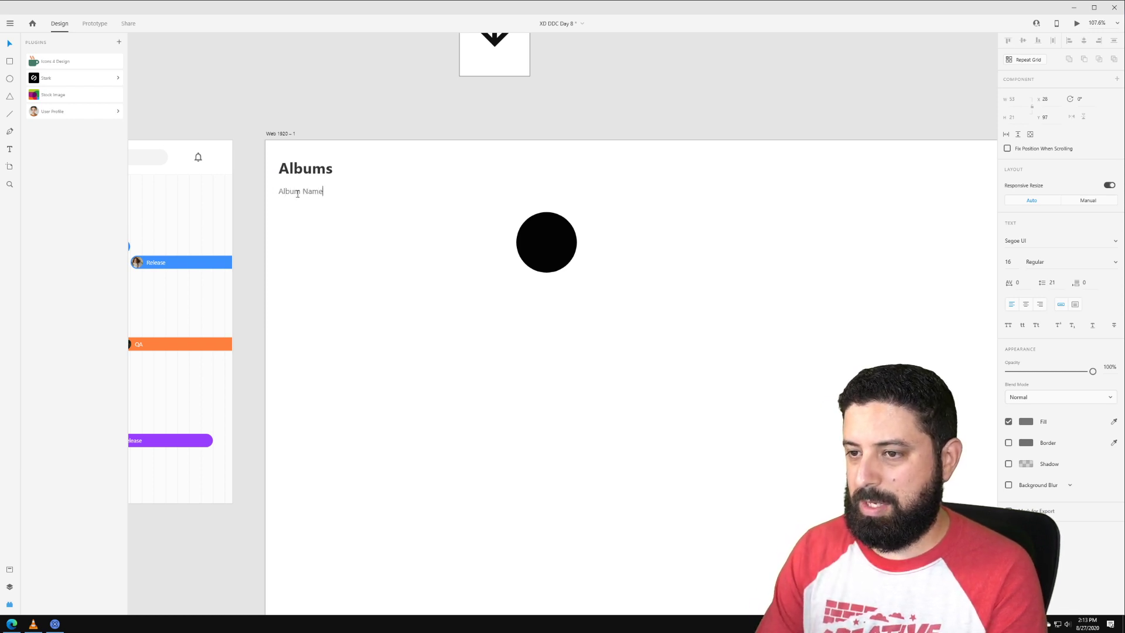
key(Escape)
Step: Turn Album Name into a Repeat Grid extending down the whole column
click(1023, 59)
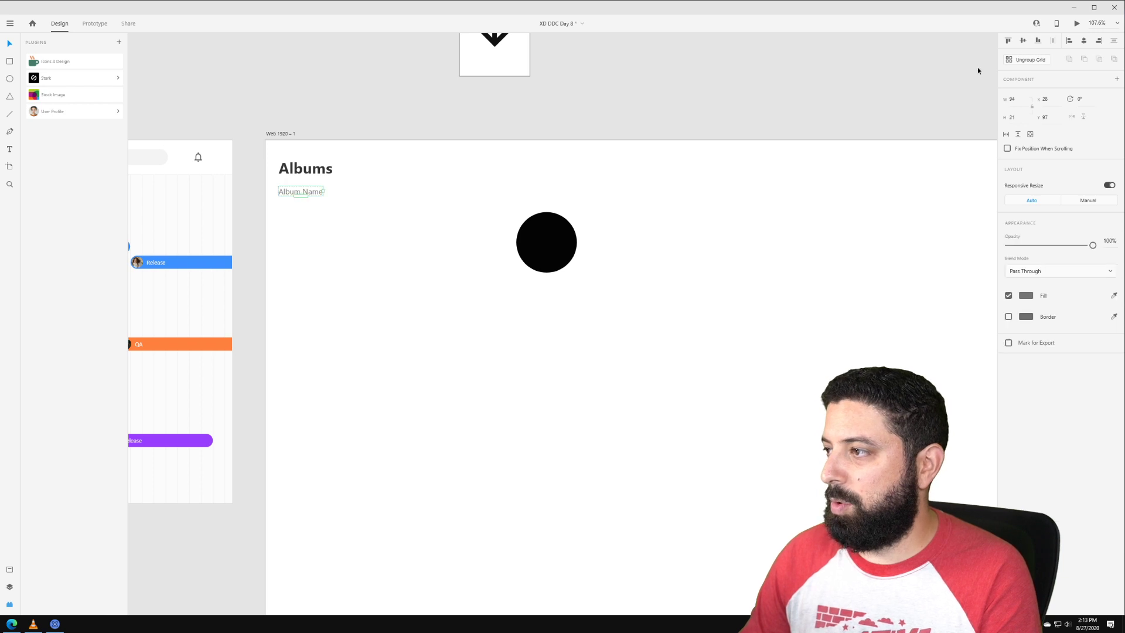
scroll(486, 199, down, 2)
drag(376, 198, 376, 599)
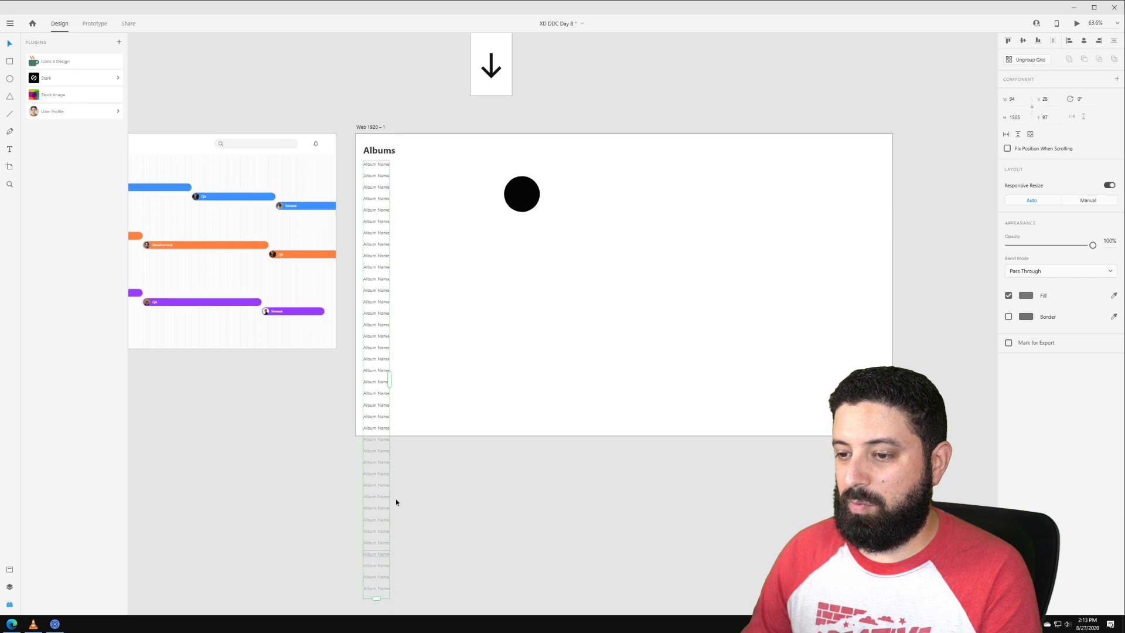
click(415, 184)
click(379, 176)
scroll(379, 176, up, 4)
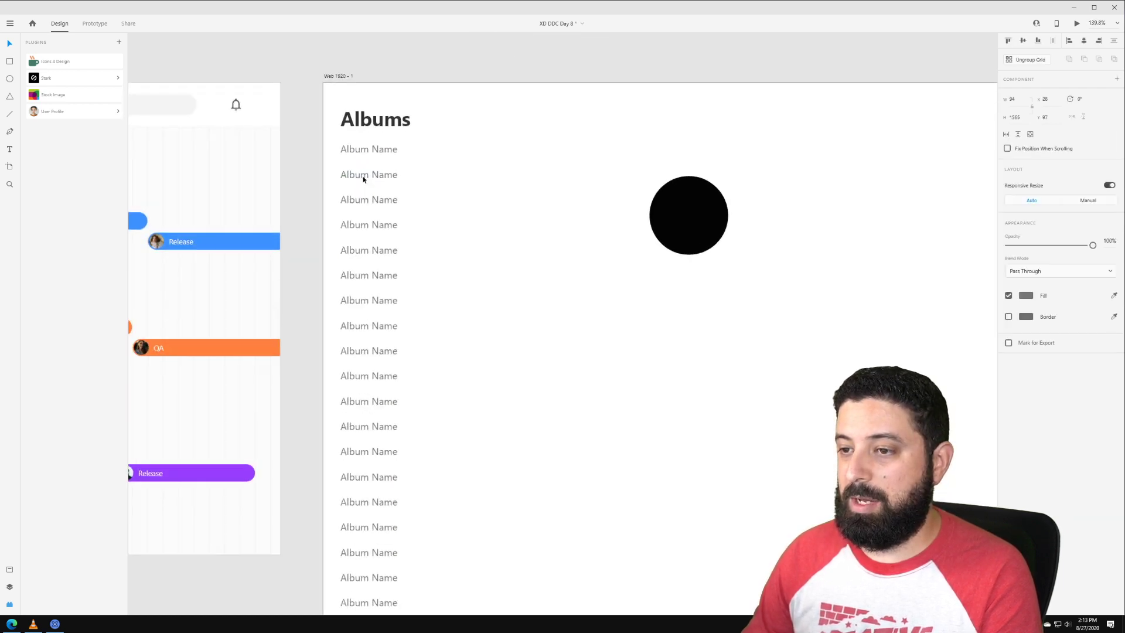
Step: Change the first three grid entries to 2020, 2019 and 2018, then shift the list down
double_click(364, 176)
double_click(364, 150)
text(2020)
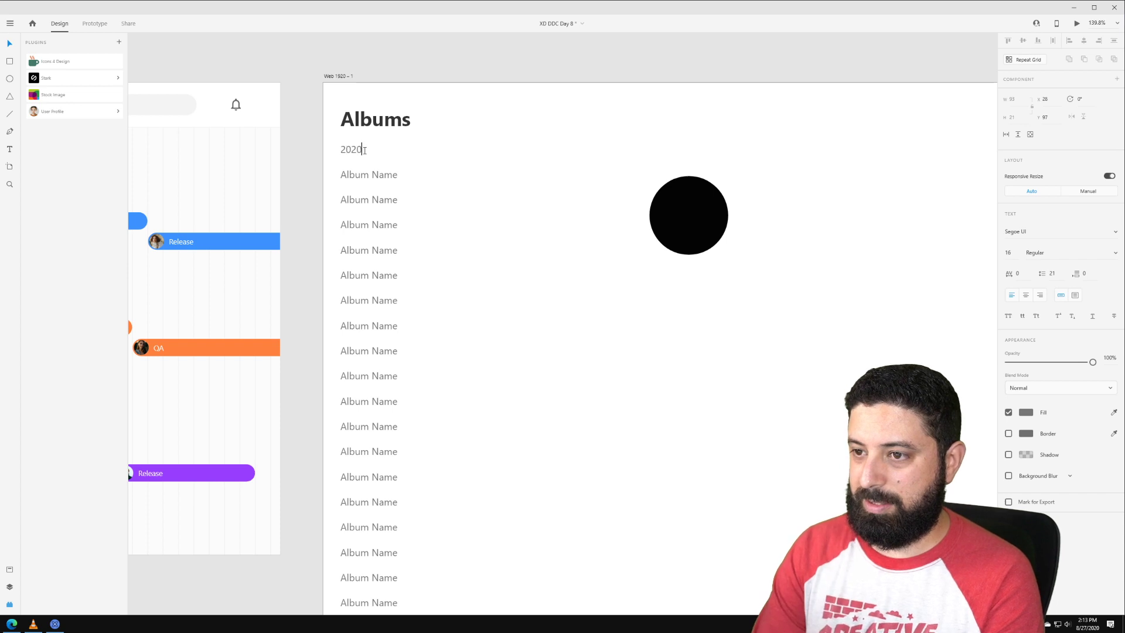
key(Escape)
double_click(359, 176)
text(2019)
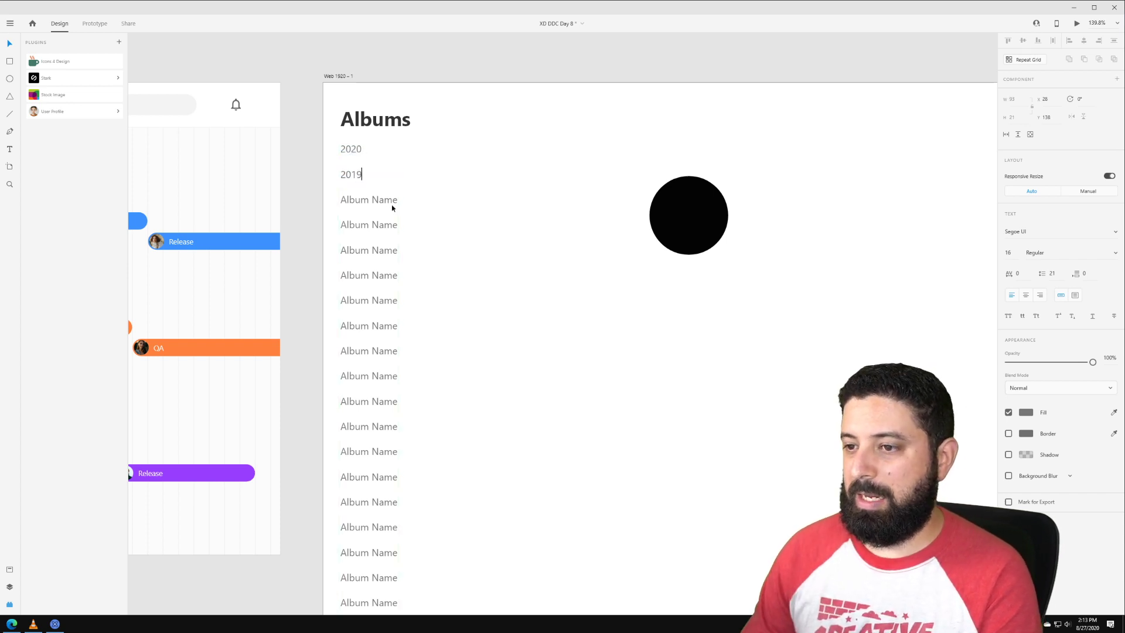
key(Escape)
key(Escape)
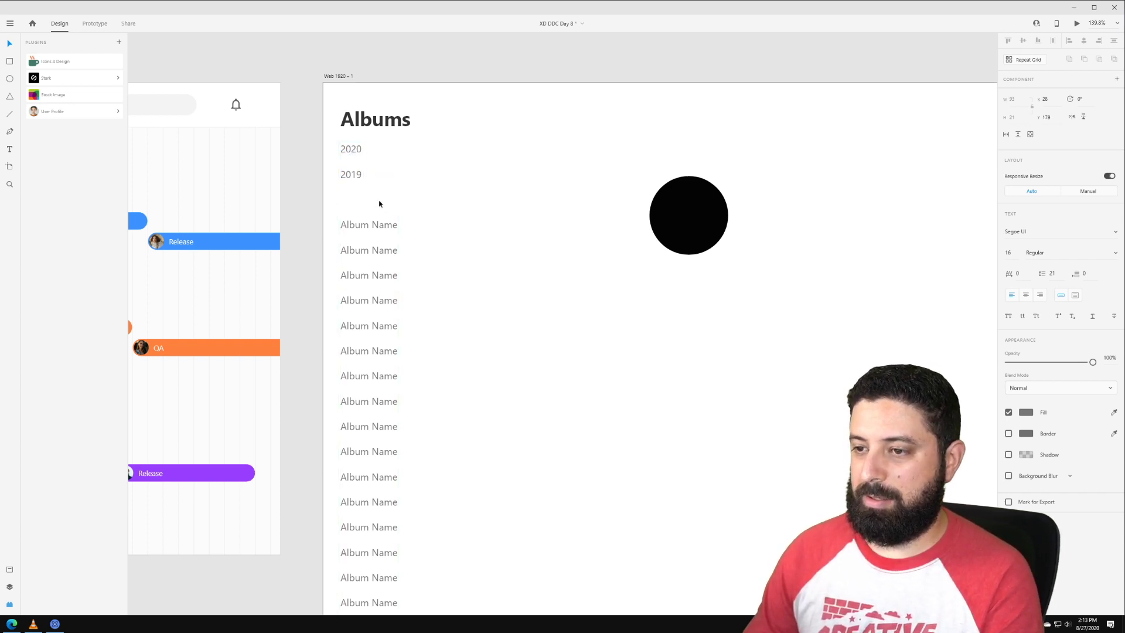
double_click(379, 201)
double_click(379, 201)
text(2018)
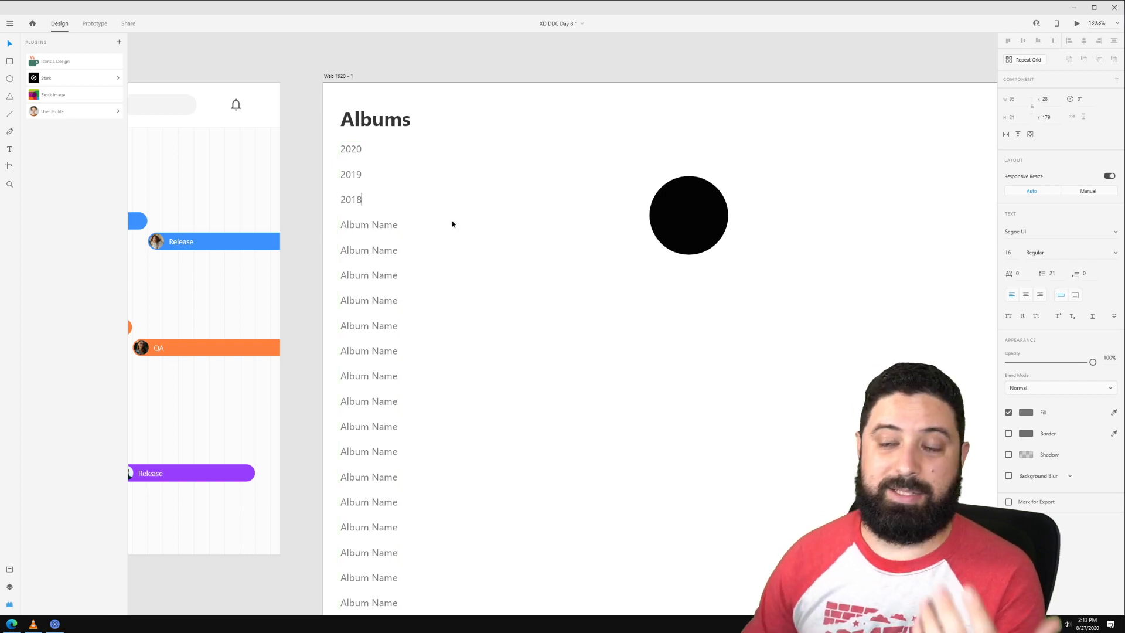
key(Escape)
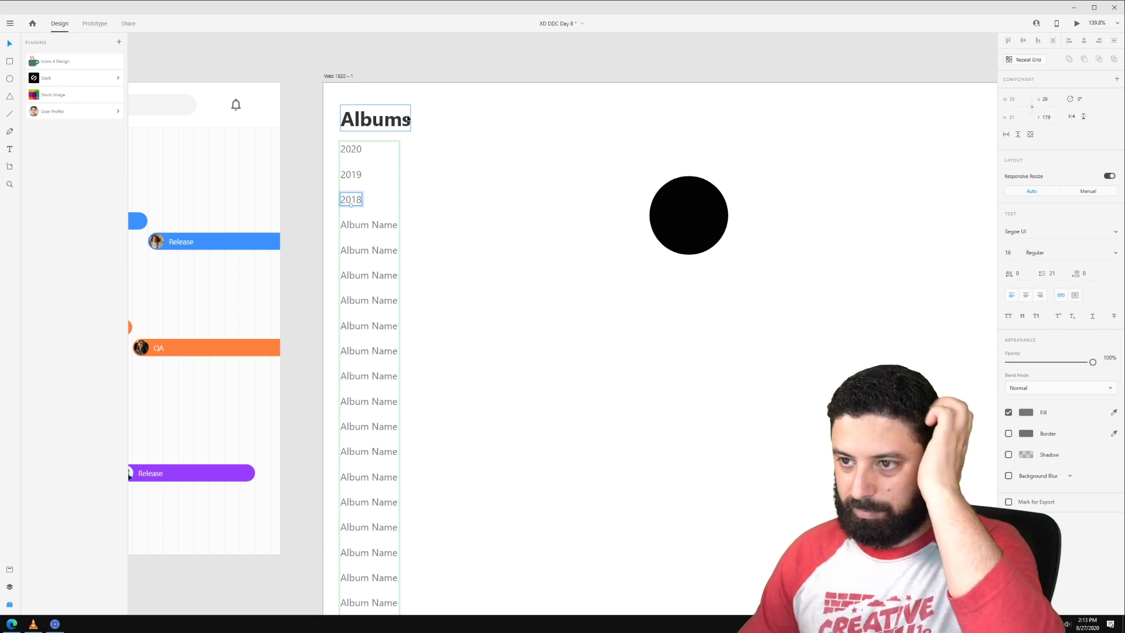
click(389, 128)
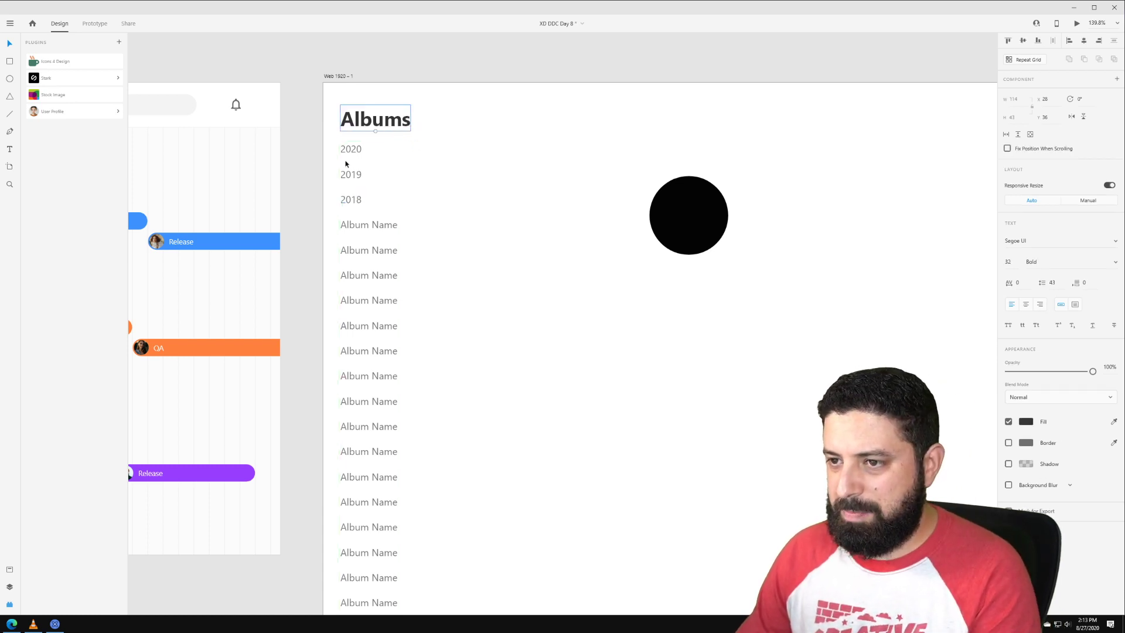
mouse_move(346, 164)
mouse_down()
mouse_move(355, 151)
mouse_move(353, 167)
mouse_up()
Step: Draw a full-width borderless light grey line, 1 px high, under the Albums header
drag(351, 177, 351, 182)
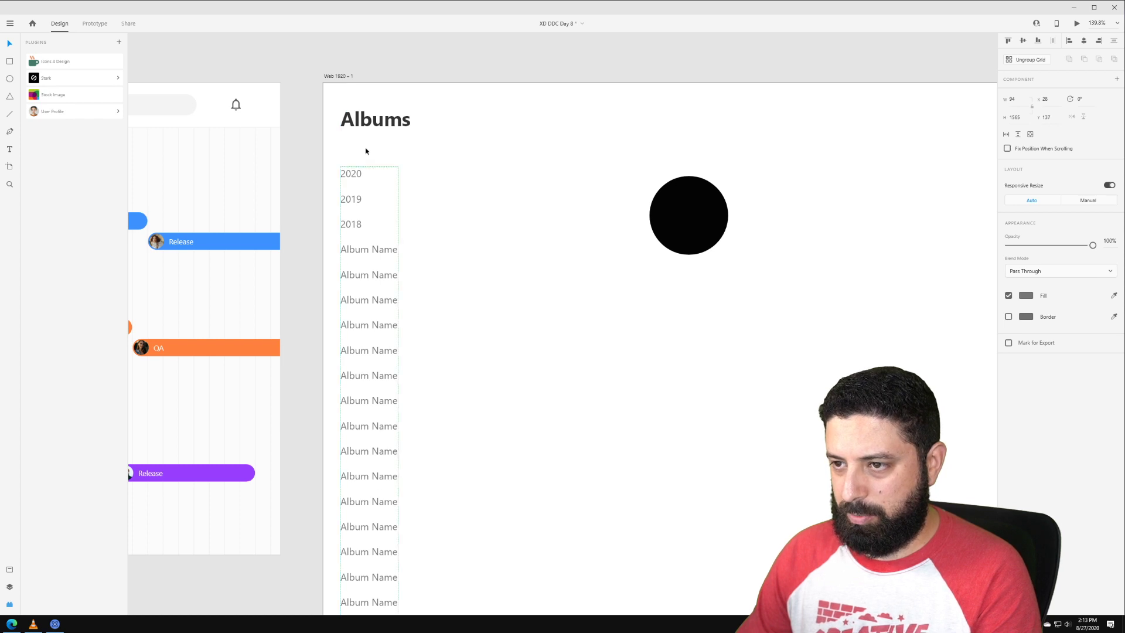
click(366, 150)
key(r)
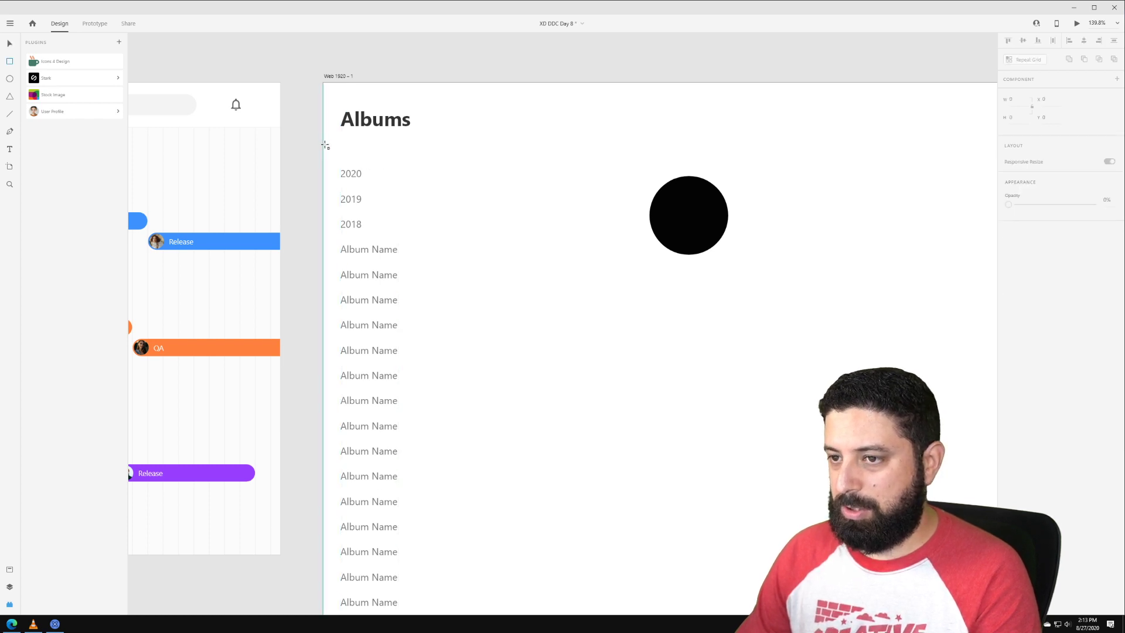
drag(324, 145, 819, 152)
scroll(798, 139, down, 2)
drag(880, 109, 551, 127)
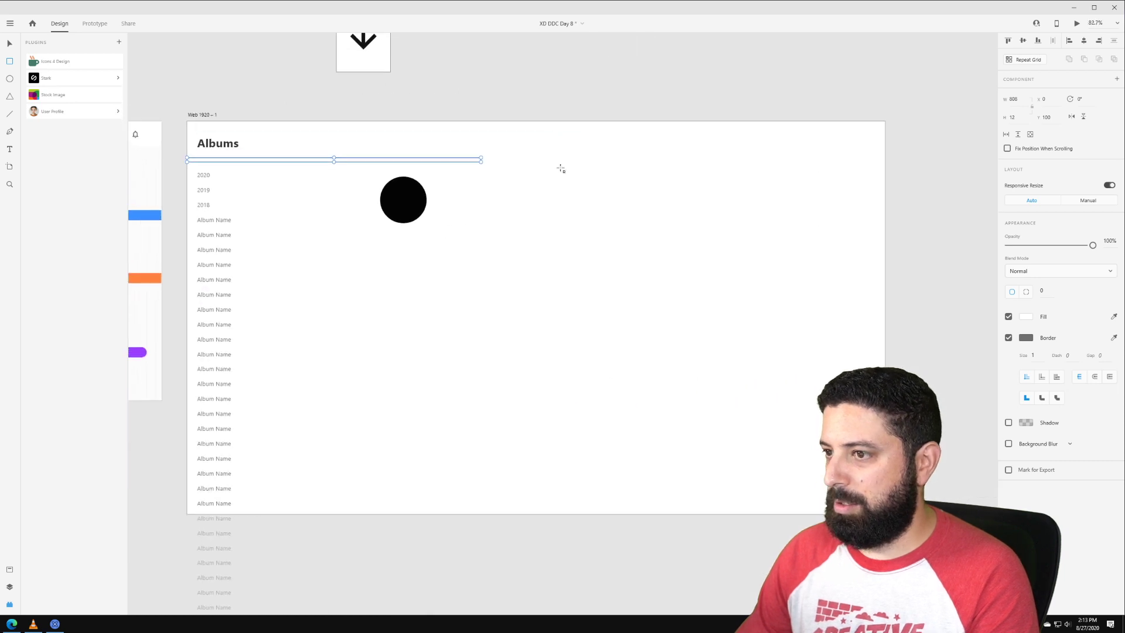
drag(481, 162, 885, 177)
click(1010, 338)
click(1022, 317)
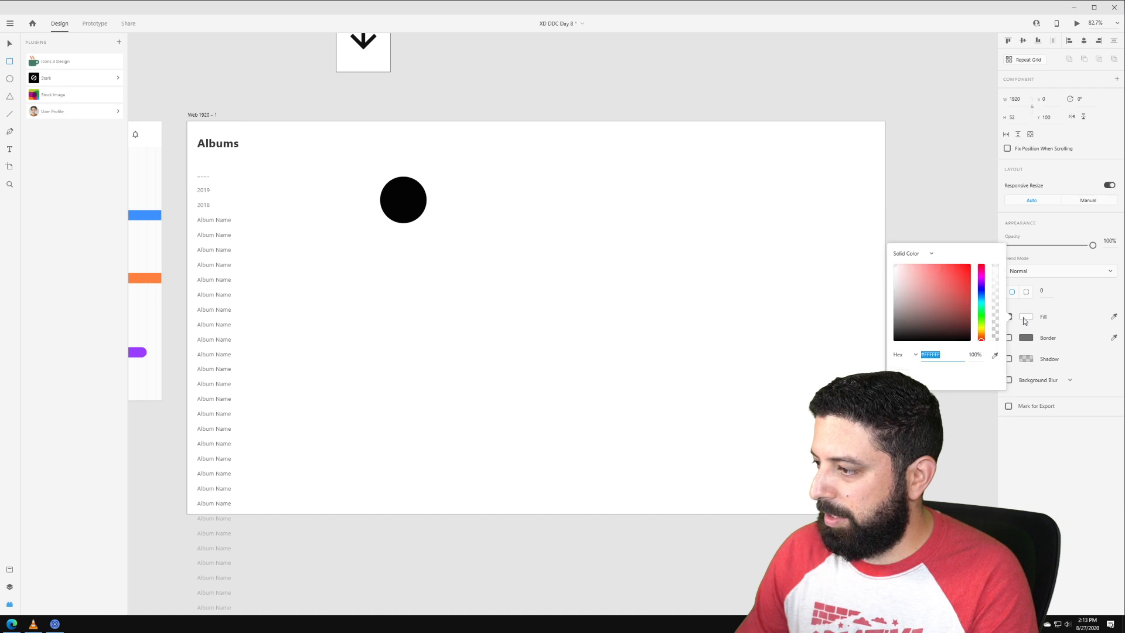
drag(911, 309, 874, 273)
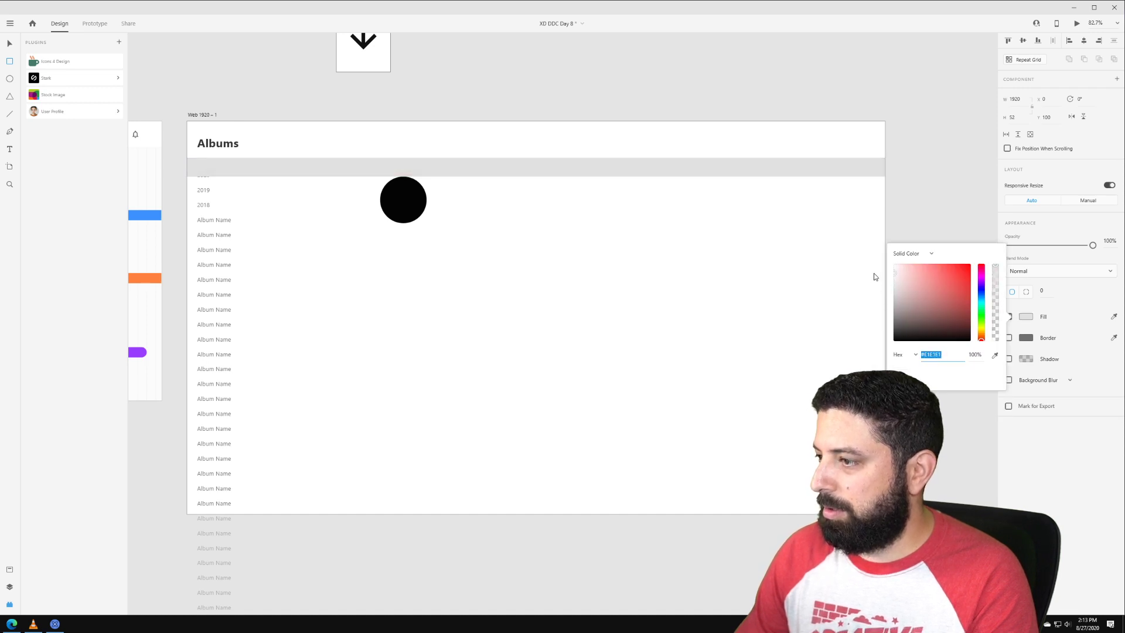
drag(1018, 117, 999, 118)
text(1)
key(Return)
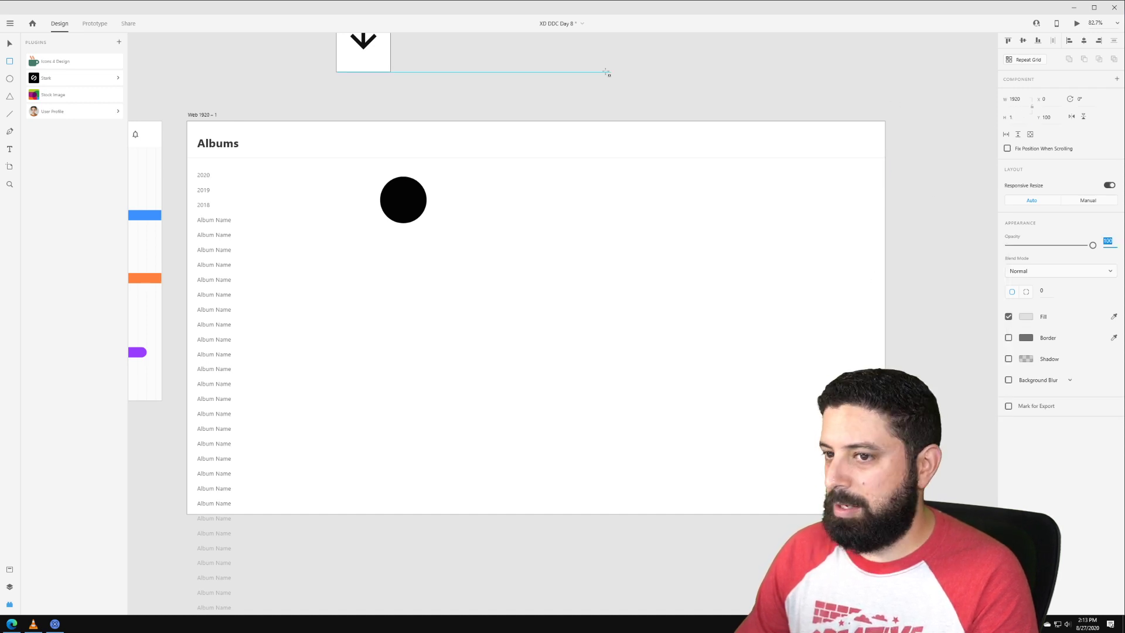
Step: Duplicate the line, rotate it 90° to vertical and place it beside the album list
text(vv)
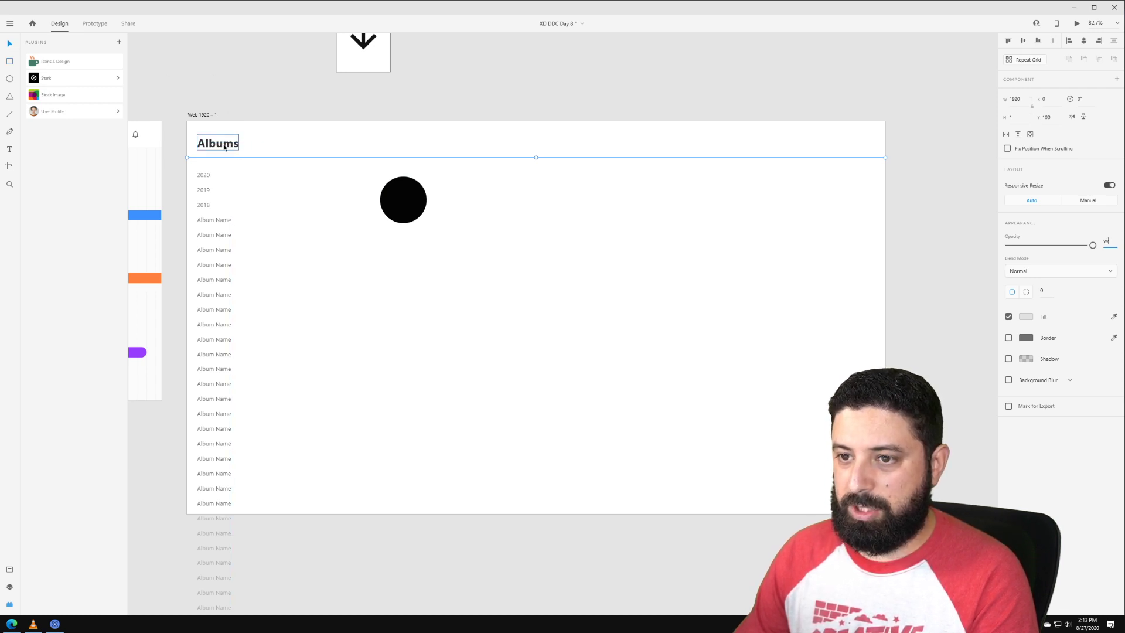
drag(229, 146, 228, 143)
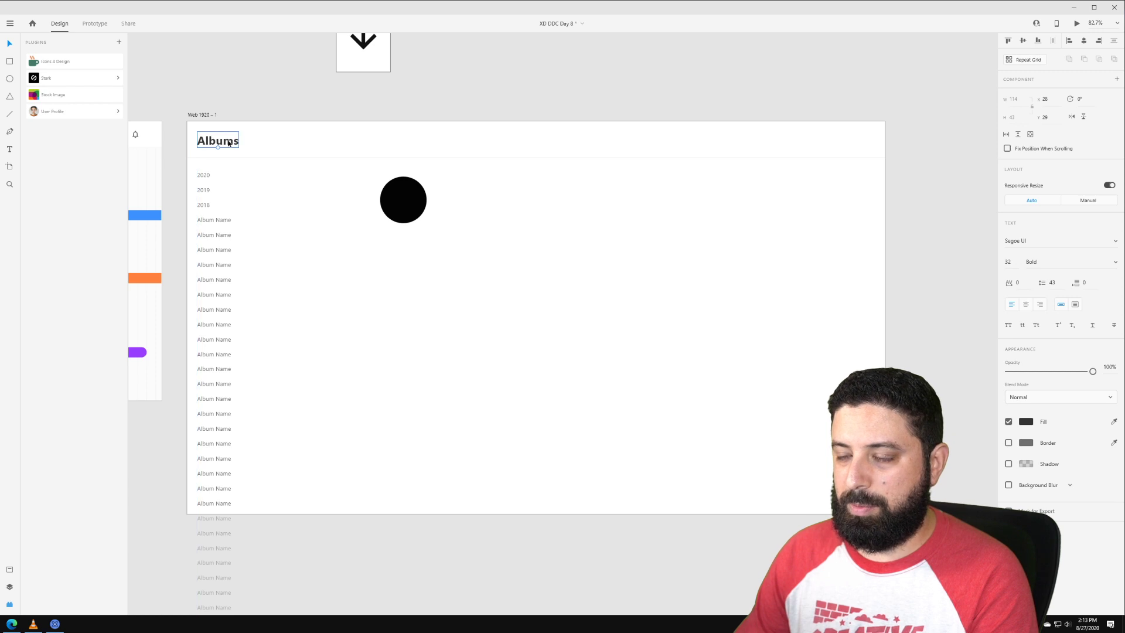
double_click(227, 143)
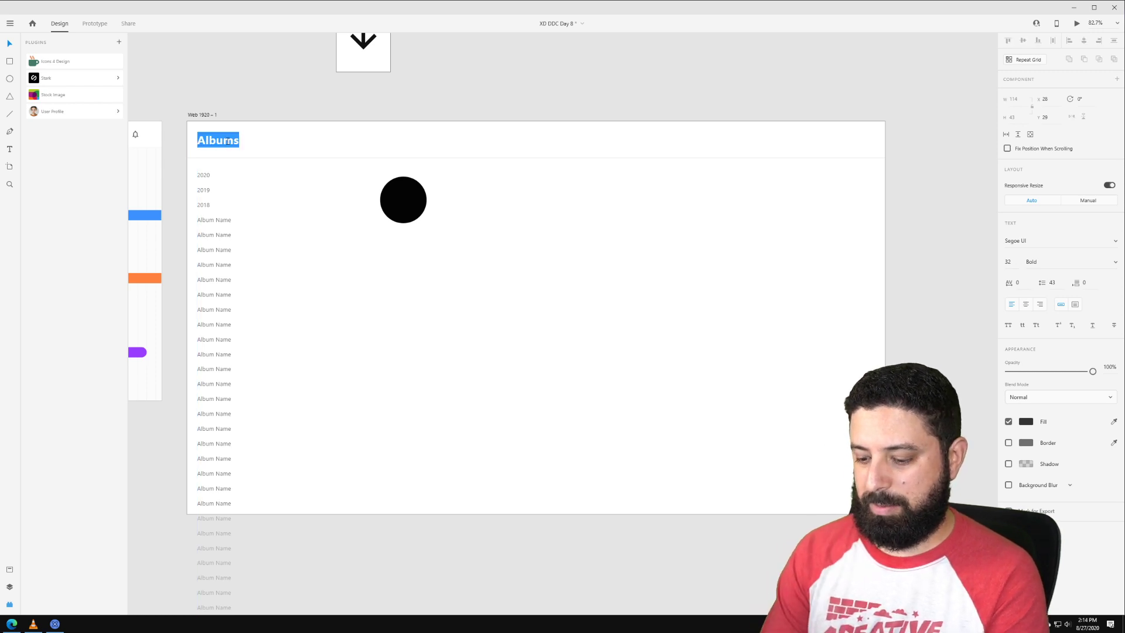
key(Escape)
drag(259, 157, 346, 183)
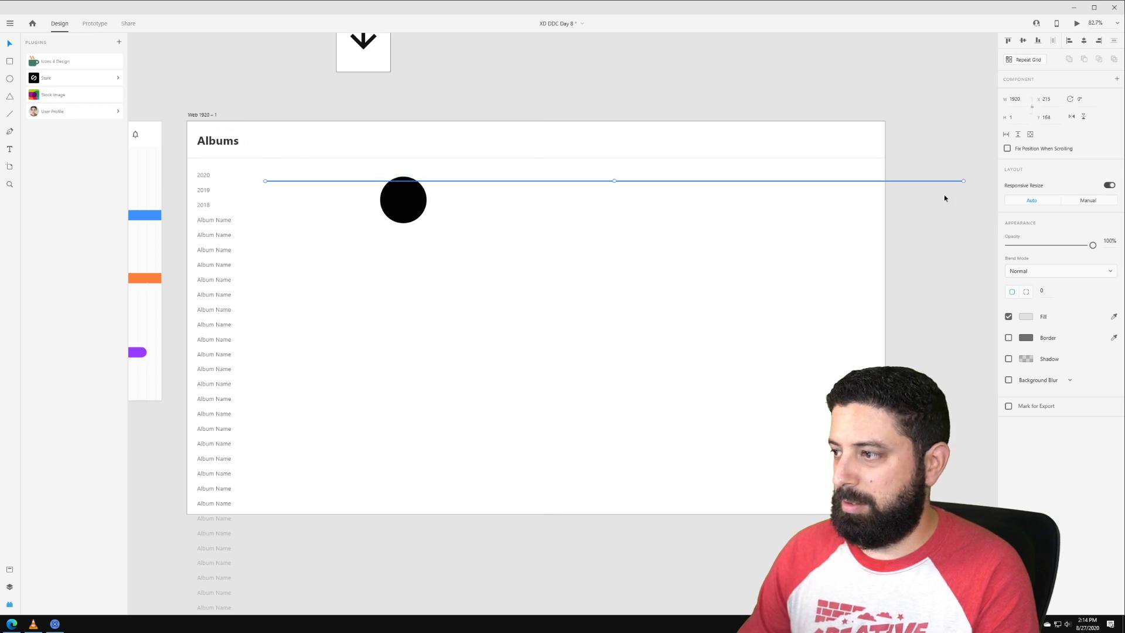
drag(962, 181, 873, 342)
drag(575, 496, 617, 450)
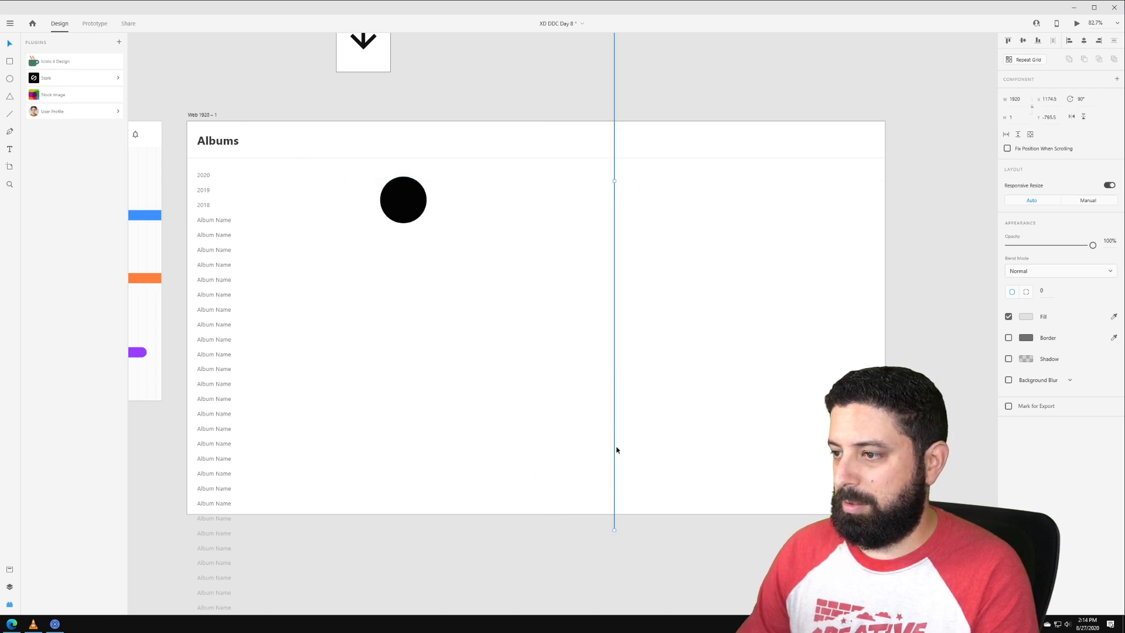
drag(614, 174, 276, 500)
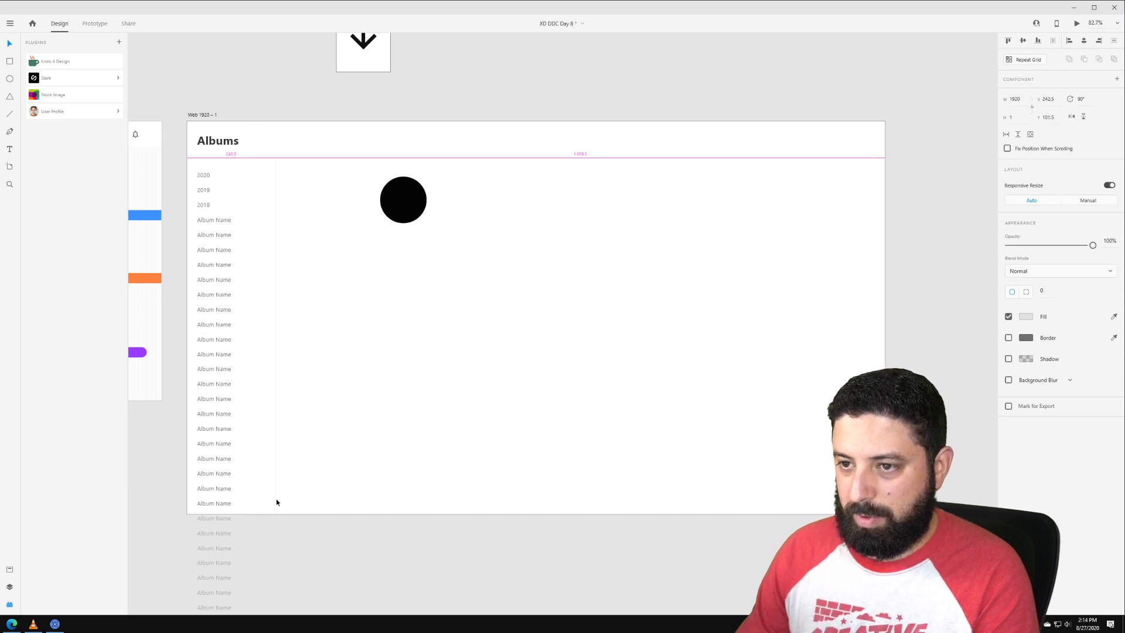
Step: Move the album list further down the artboard
click(214, 269)
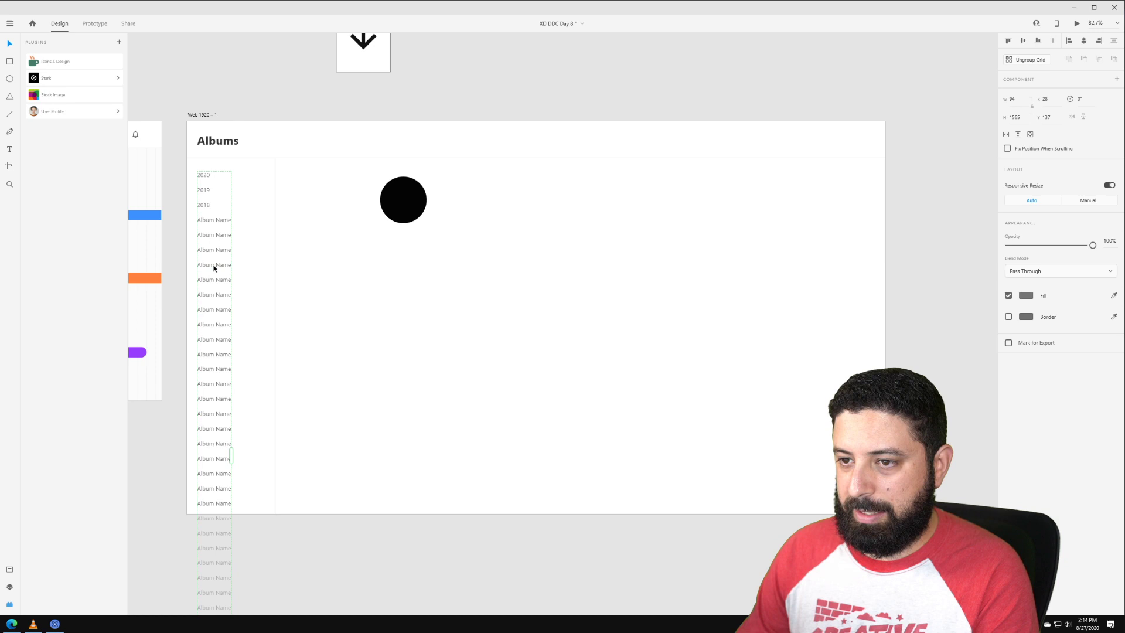
drag(209, 180, 205, 196)
click(224, 175)
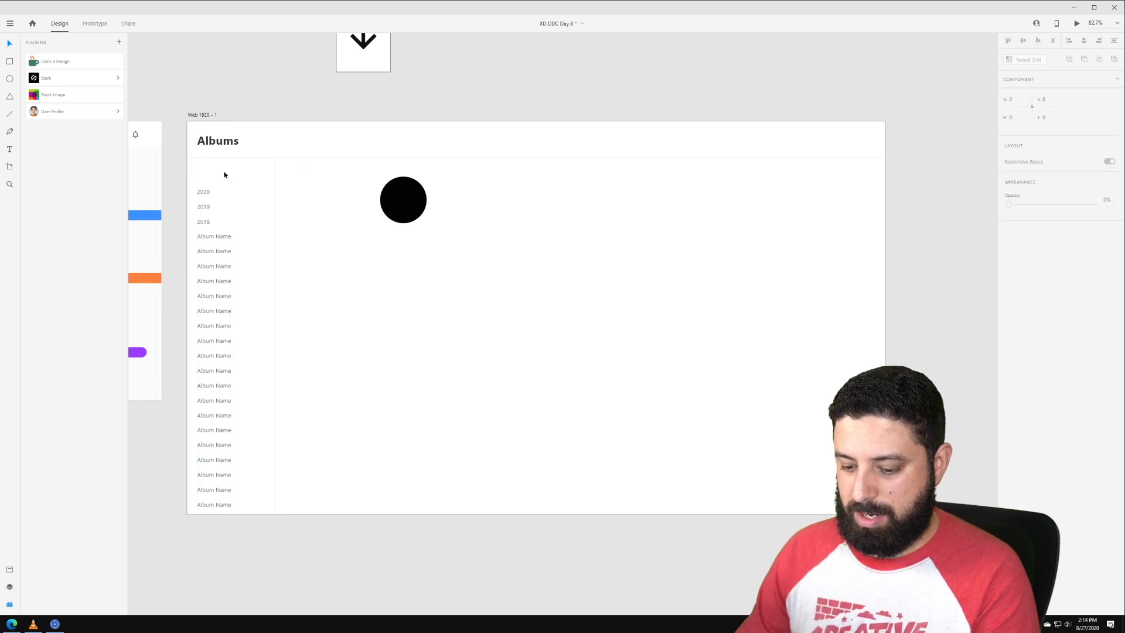
Step: Duplicate the Albums heading as a '+ New Album' label at font size 24
drag(217, 140, 217, 175)
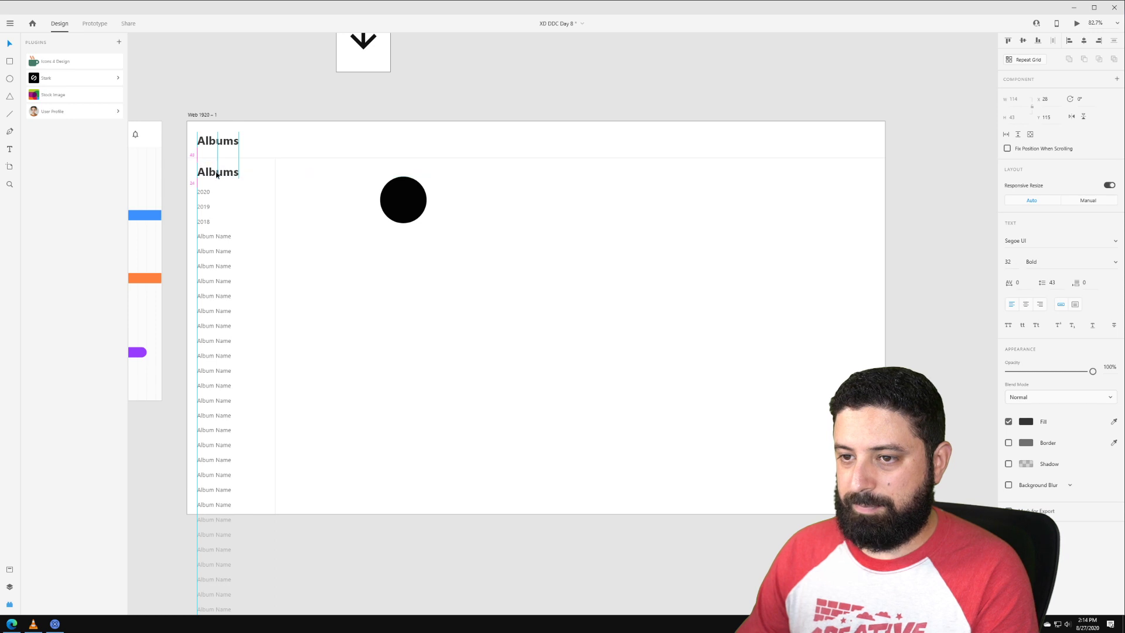
double_click(217, 172)
text(+)
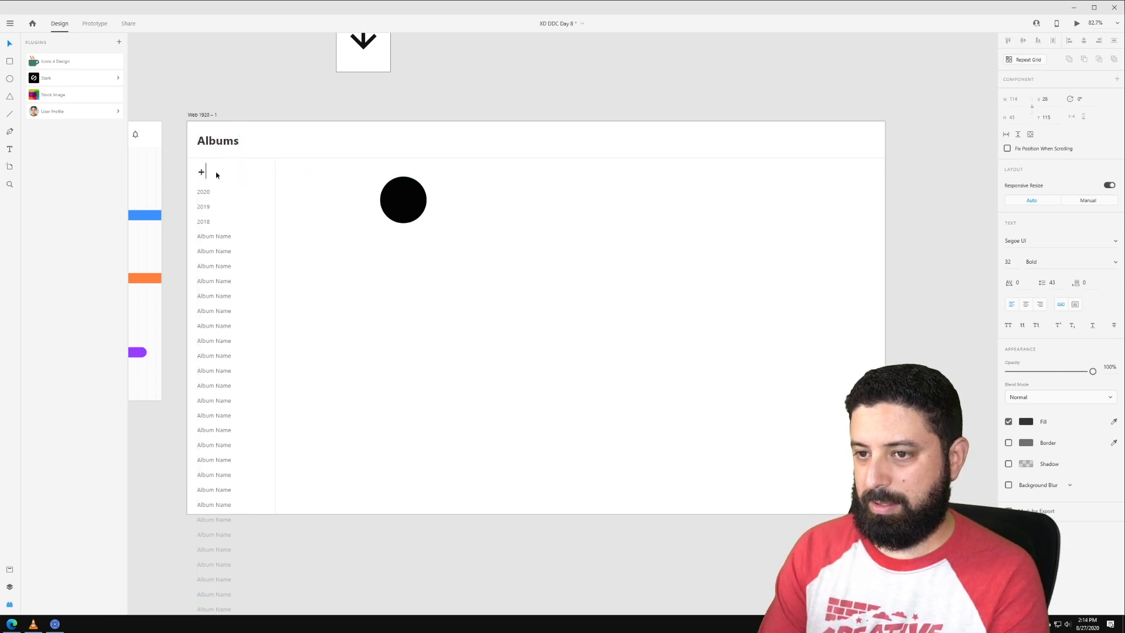
text( New Alb)
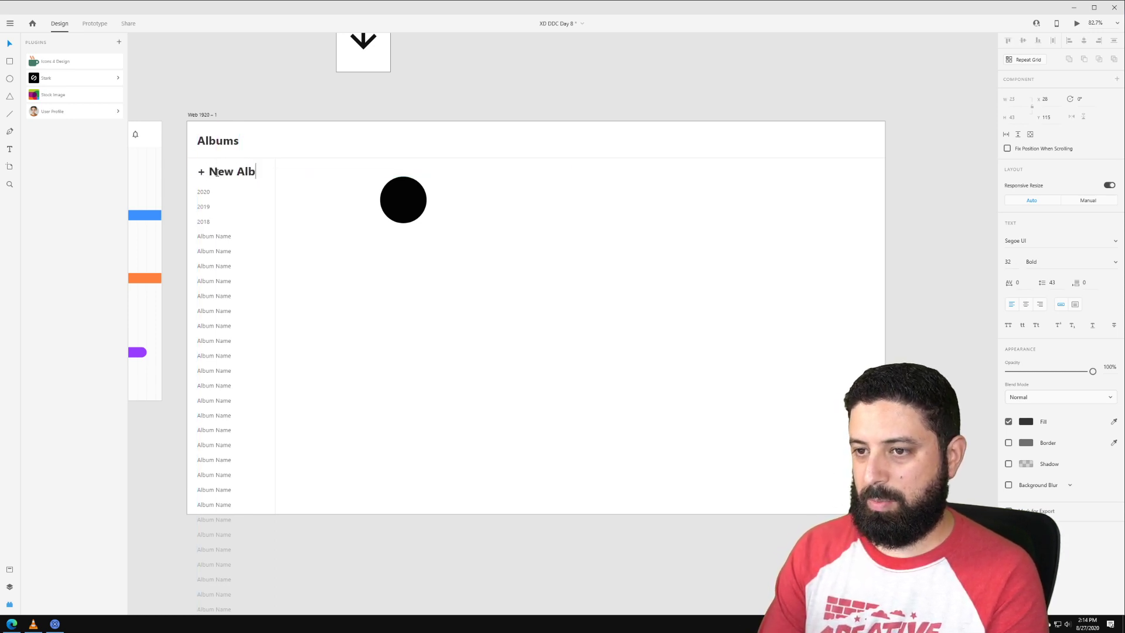
text(um)
key(Escape)
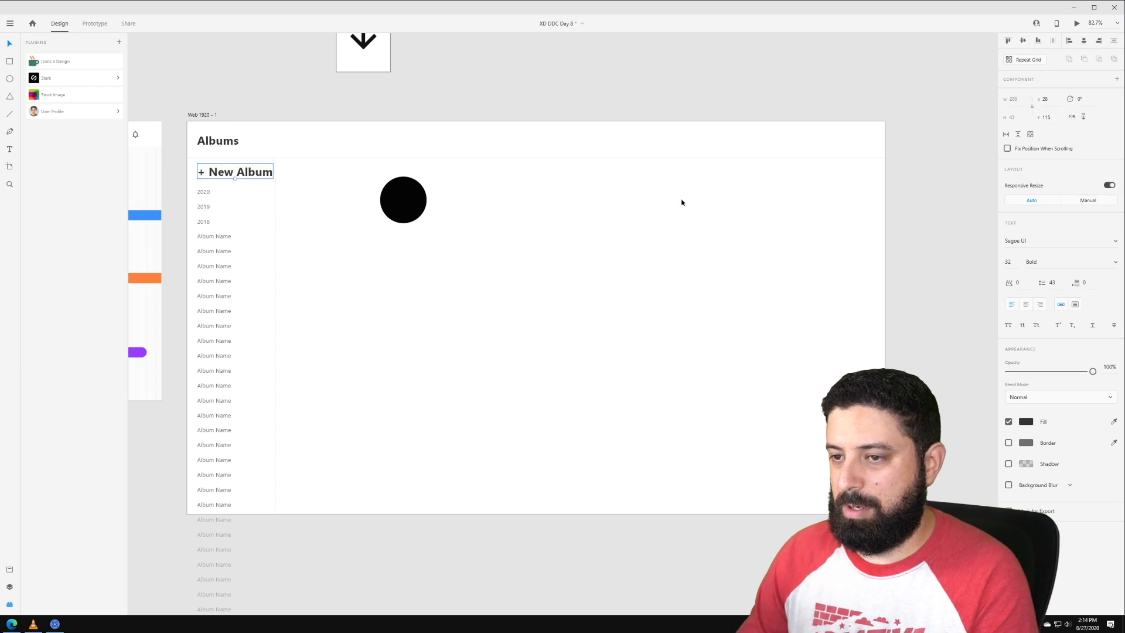
click(1008, 262)
text(24)
key(Return)
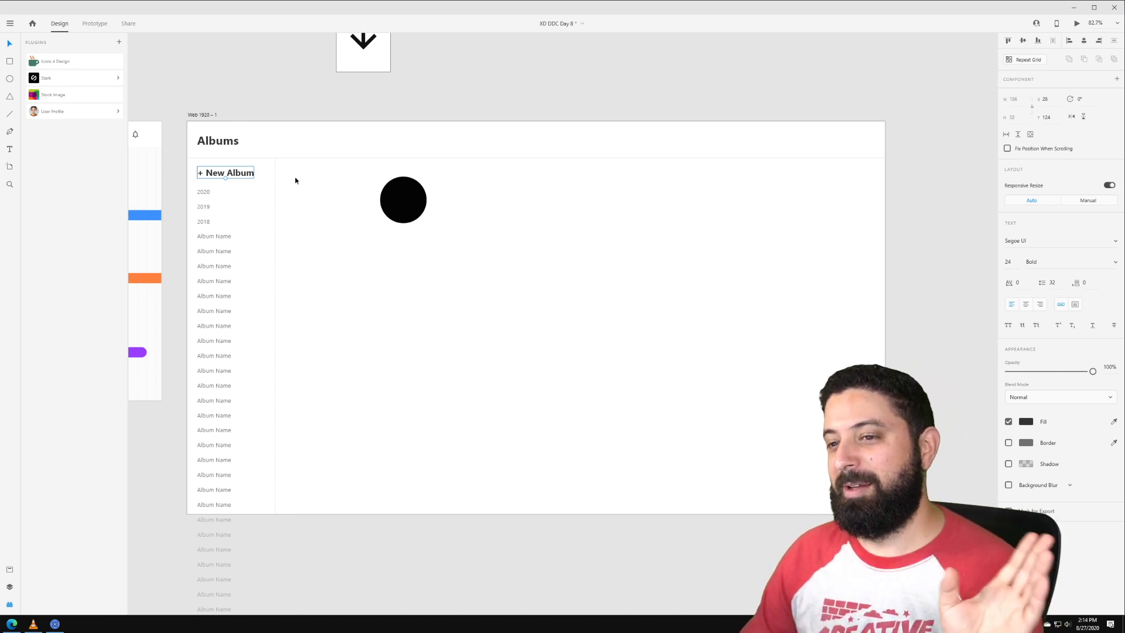
Step: Set both the Albums heading and + New Album label to Comic Sans MS
shift+click(233, 144)
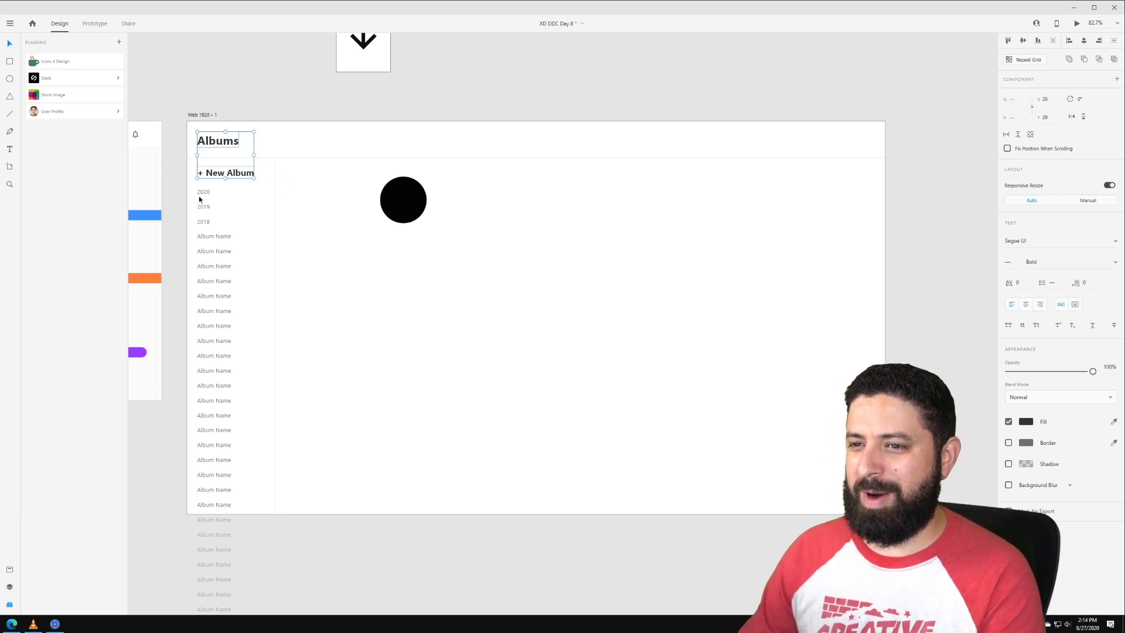
shift+click(202, 198)
click(533, 146)
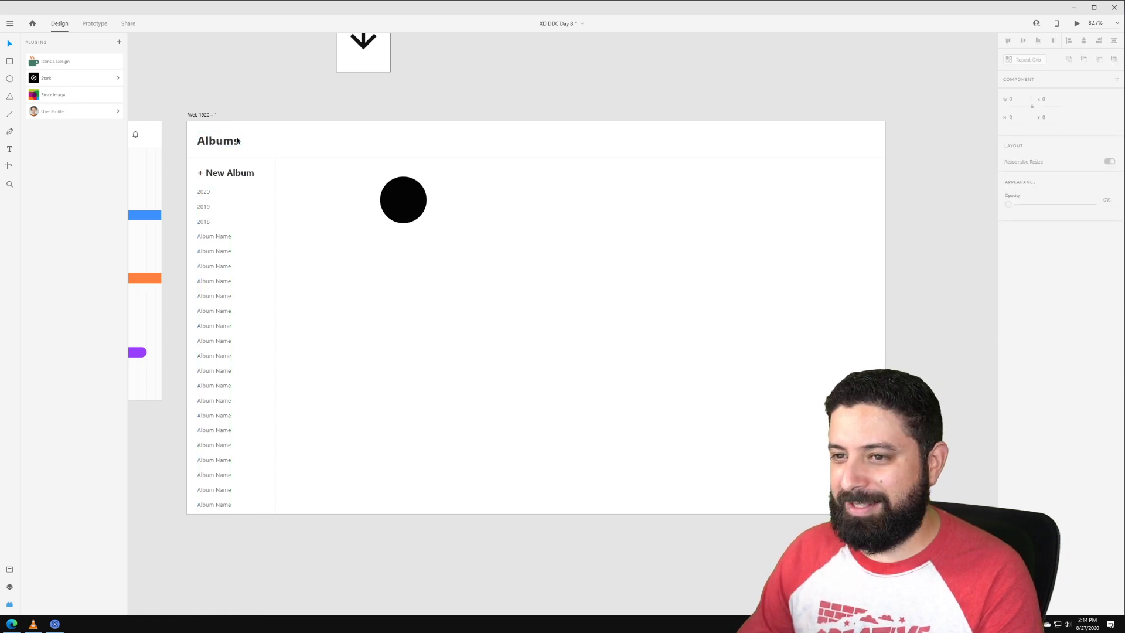
click(218, 140)
shift+click(229, 173)
click(1042, 234)
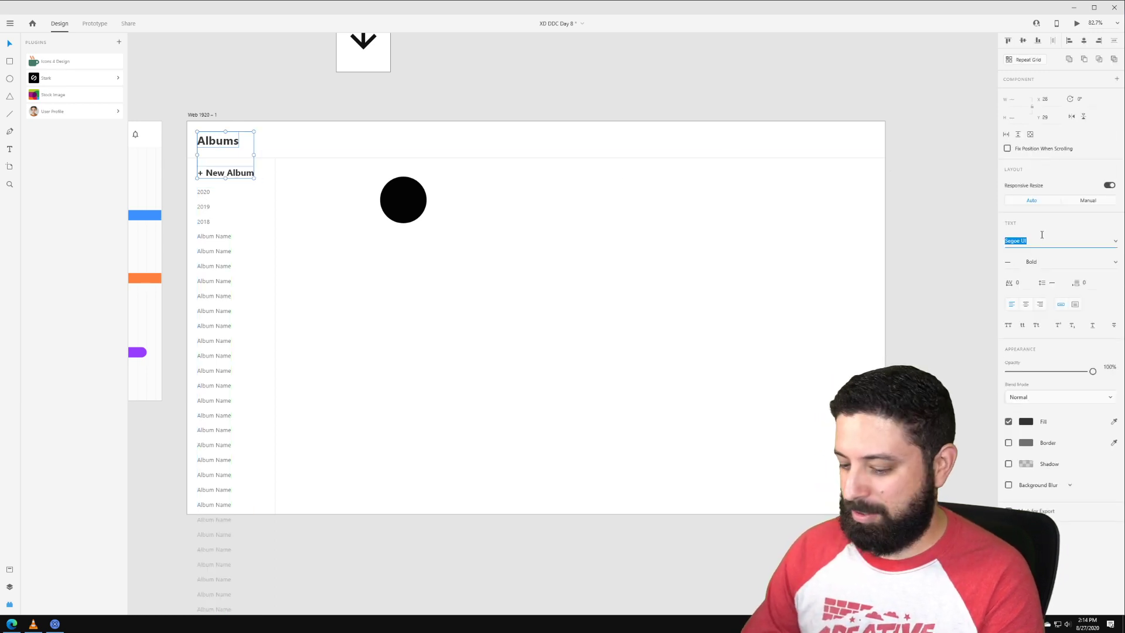
text(Comic Sans MS)
key(Return)
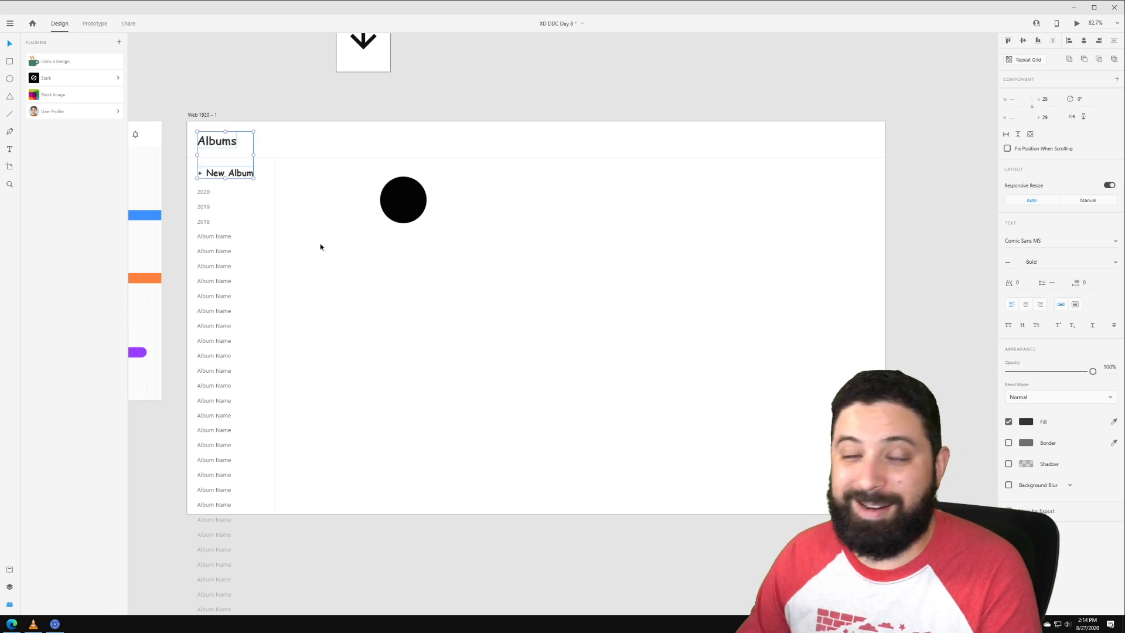
Step: Nudge the album list and move the black circle to the content area's top-left
click(202, 193)
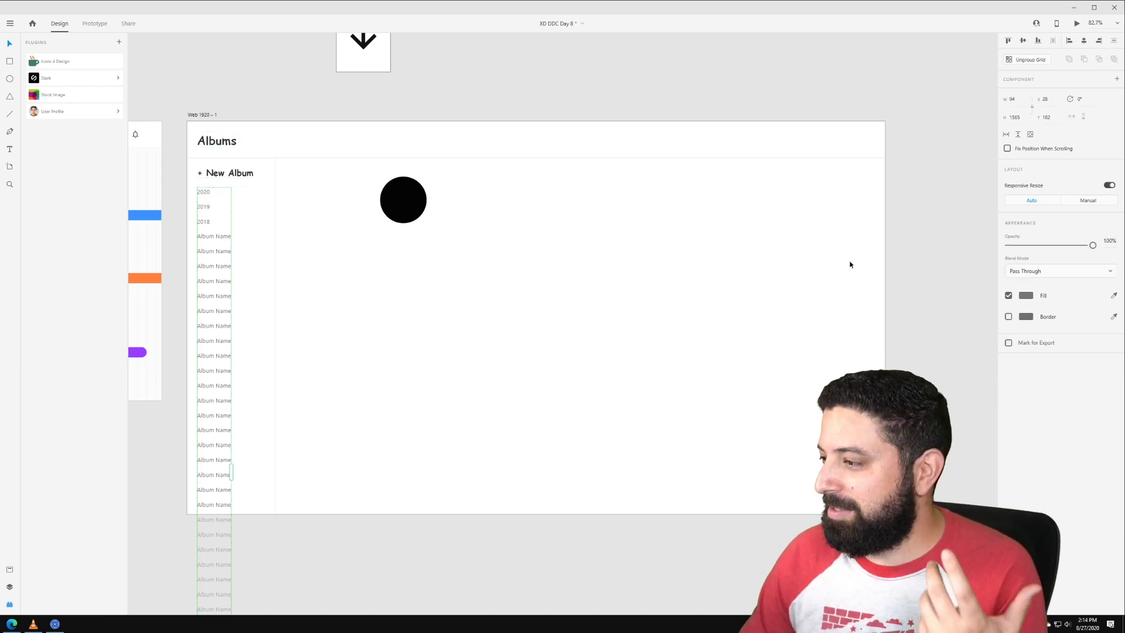
double_click(202, 192)
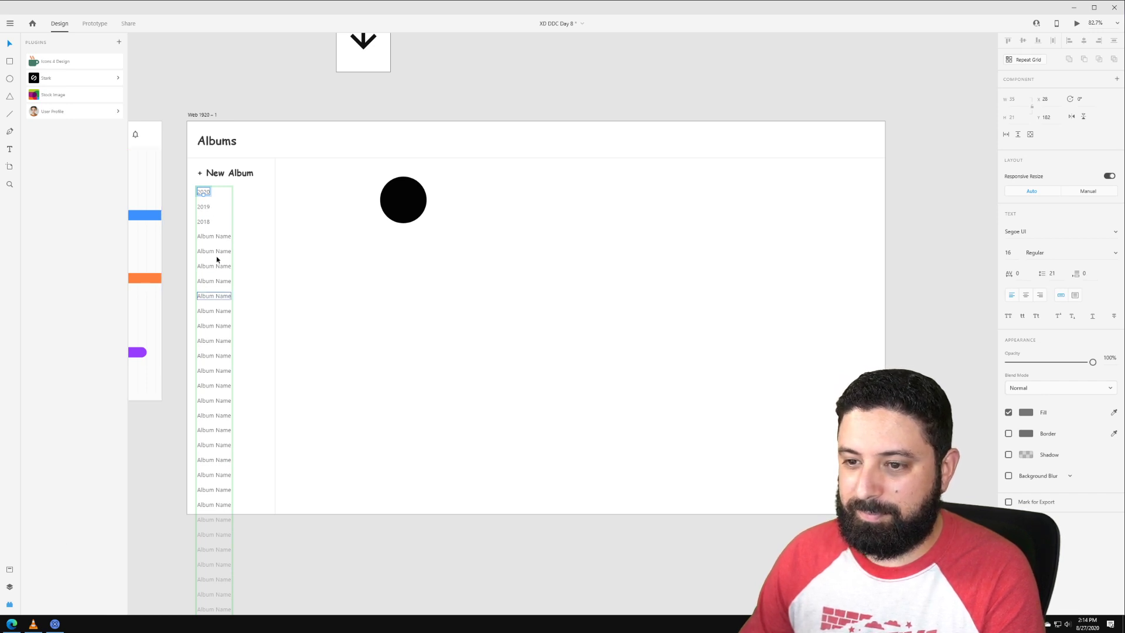
mouse_move(190, 204)
mouse_down()
mouse_move(176, 283)
mouse_move(180, 208)
mouse_up()
click(246, 111)
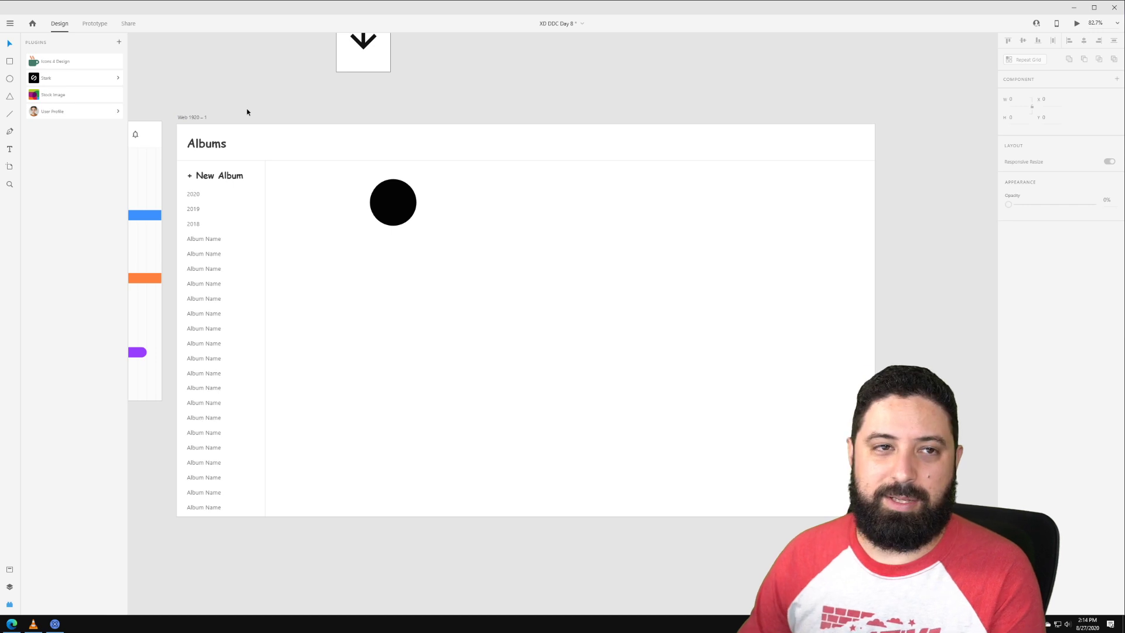
click(397, 211)
drag(397, 211, 301, 188)
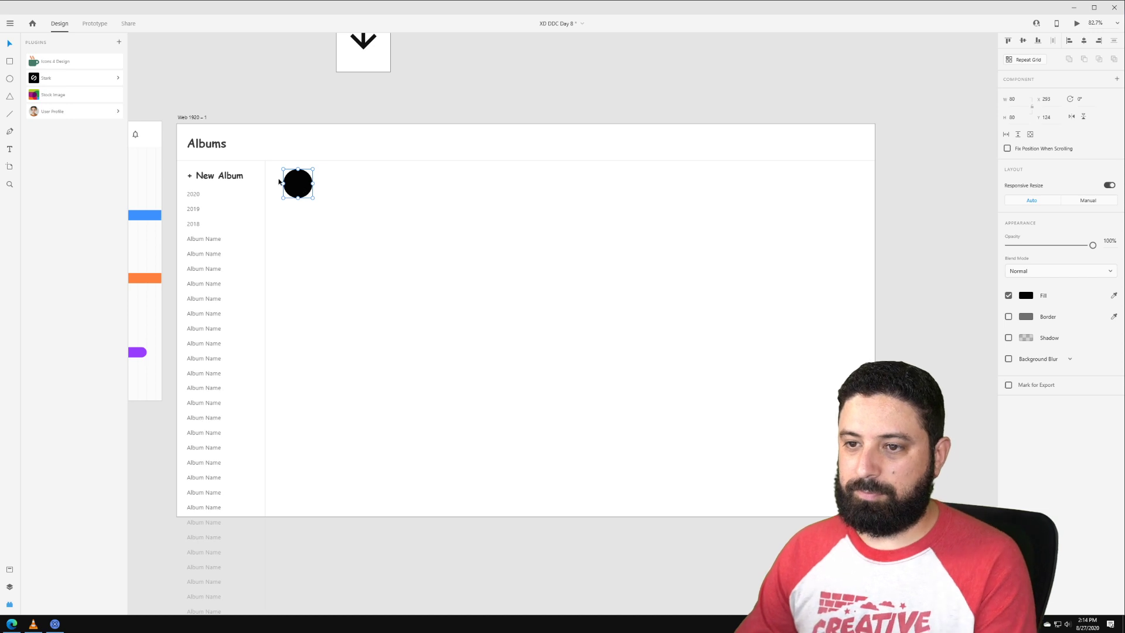
Step: Copy the Albums heading below the circle, retype it as a first name, and centre it under the circle
click(205, 146)
drag(206, 146, 297, 216)
double_click(297, 216)
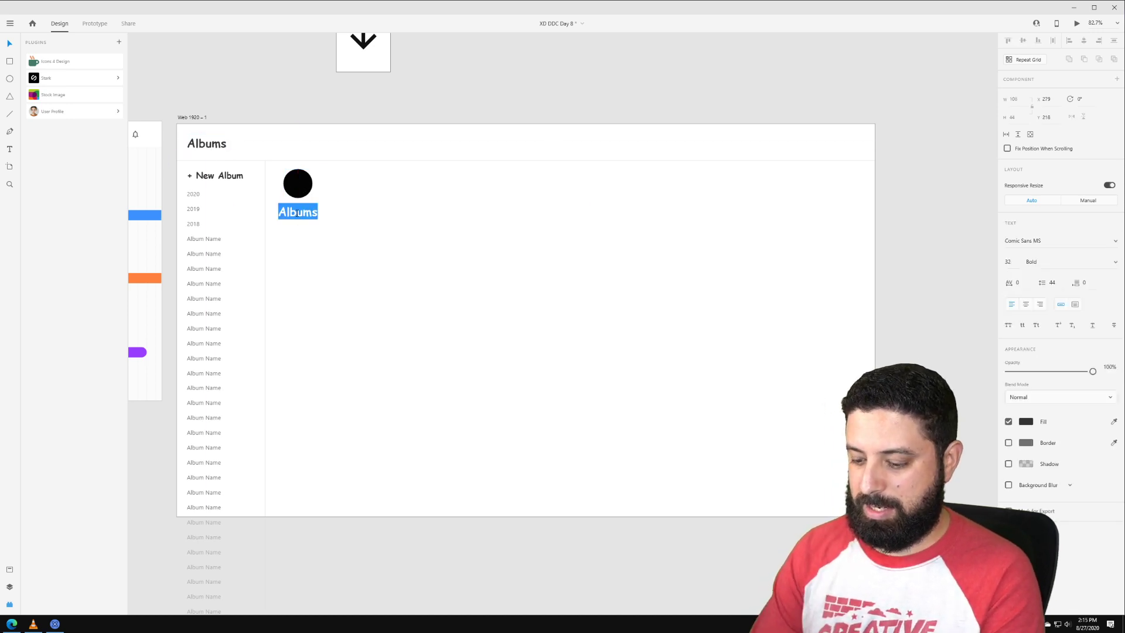
text(Peter)
key(Escape)
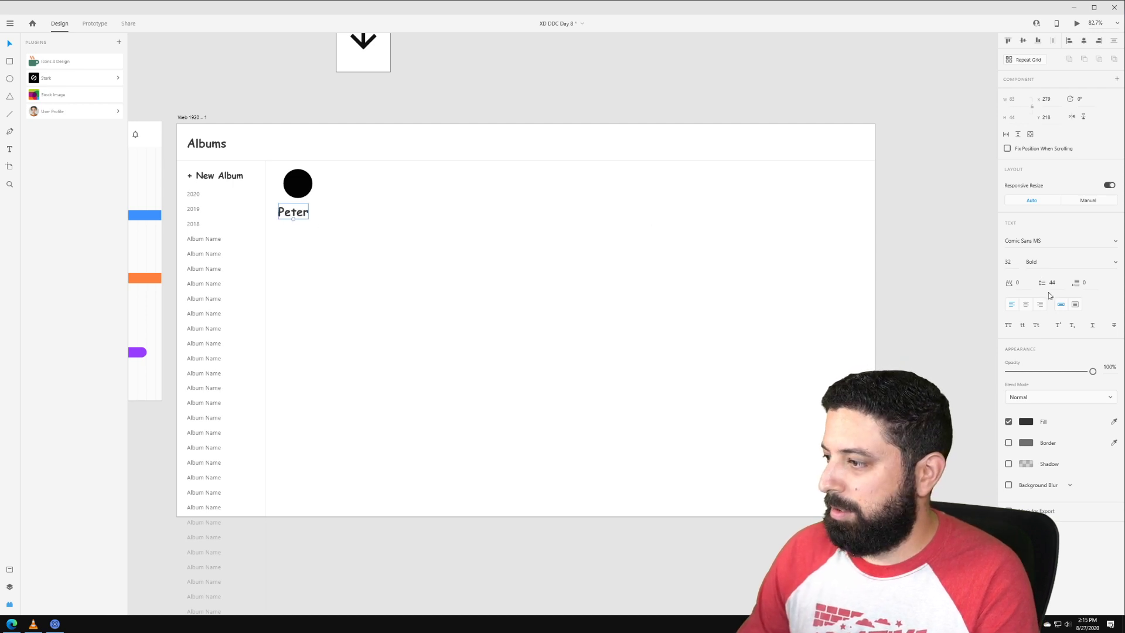
click(1027, 307)
shift+click(300, 186)
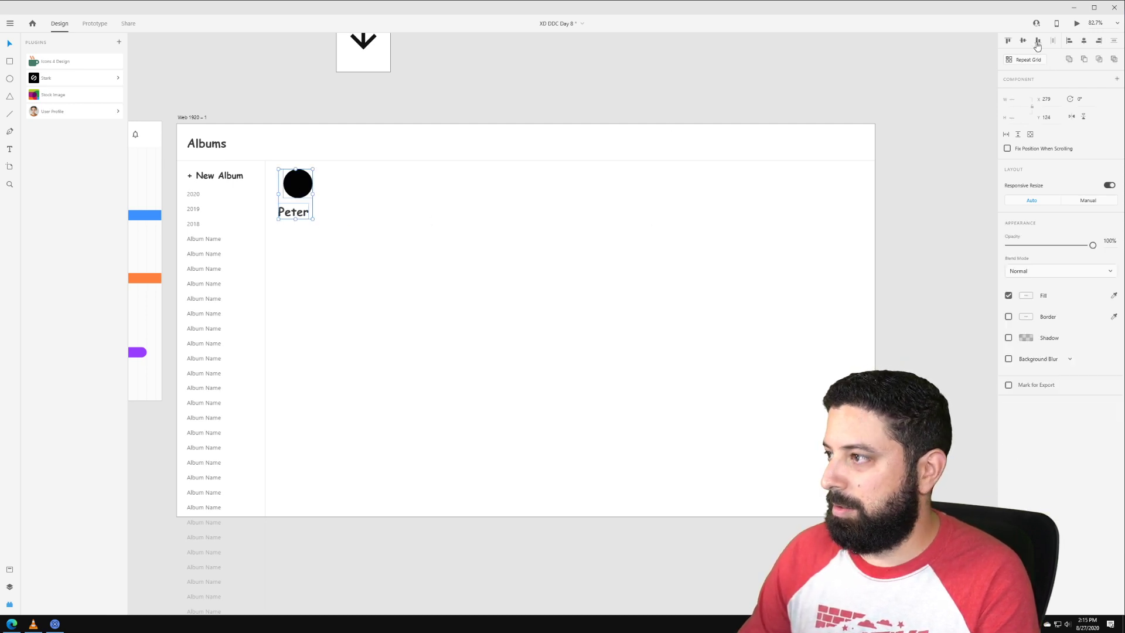
click(1084, 40)
Step: Set the name label's font size to 16
click(687, 185)
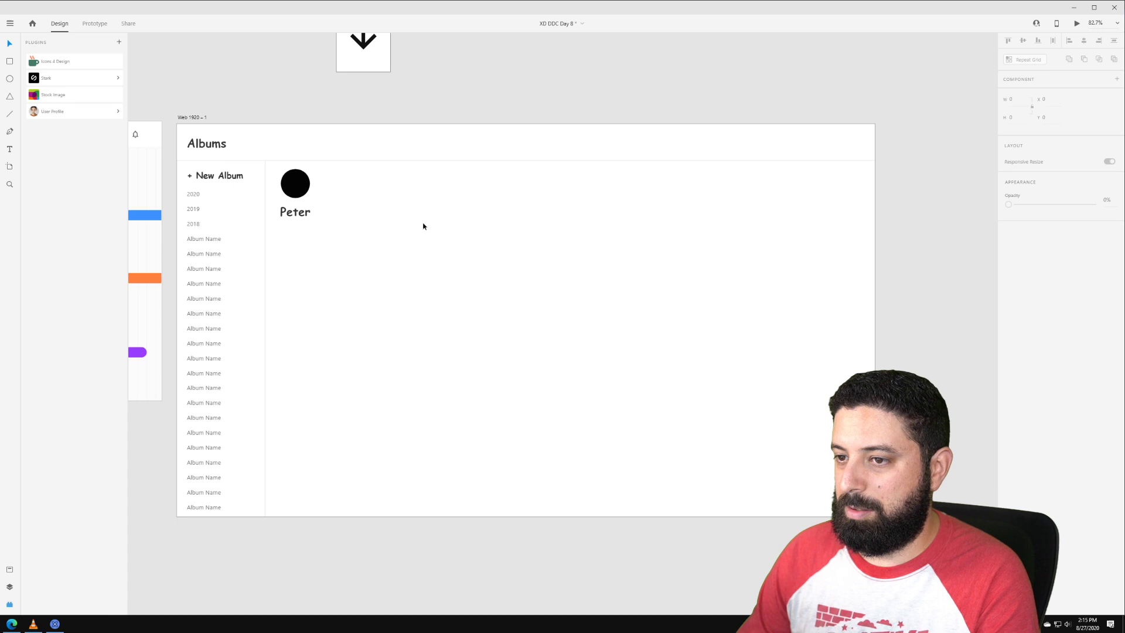
click(296, 183)
click(297, 212)
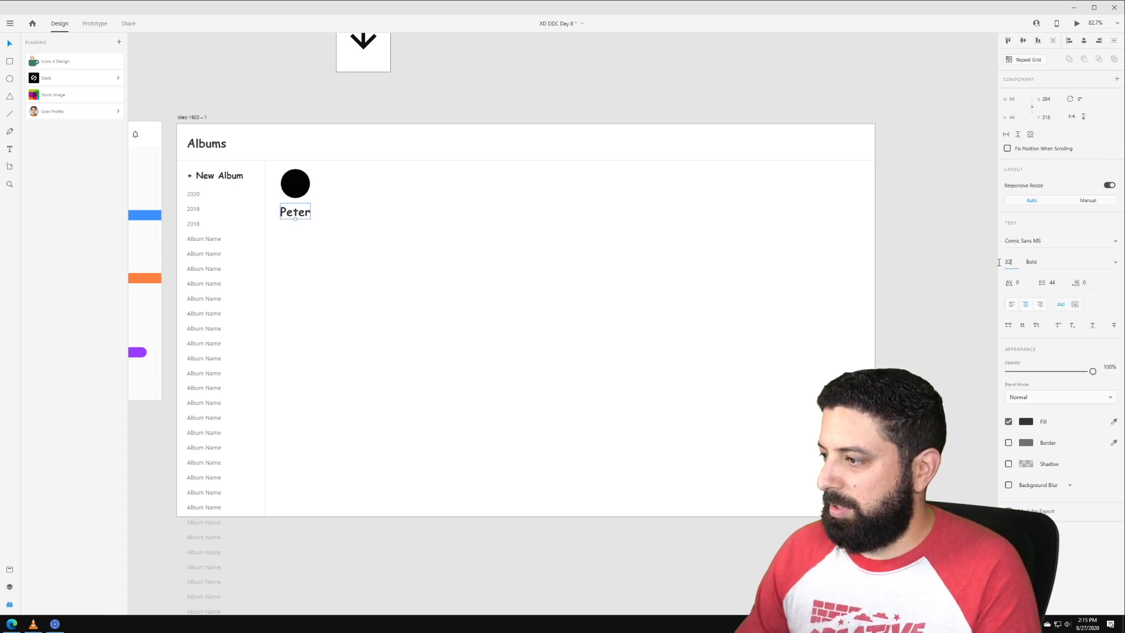
text(16)
key(Return)
Step: Duplicate the name label just below it and retype the copy as '820 Photos'
scroll(306, 208, up, 4)
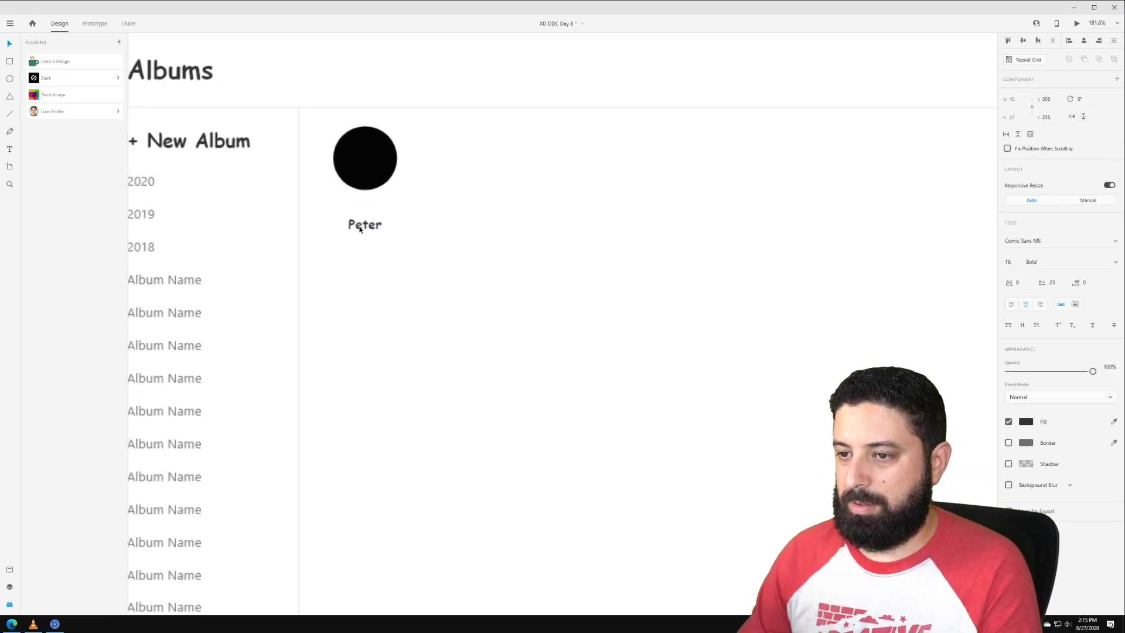
mouse_move(367, 225)
mouse_down()
mouse_move(366, 215)
mouse_move(367, 234)
mouse_up()
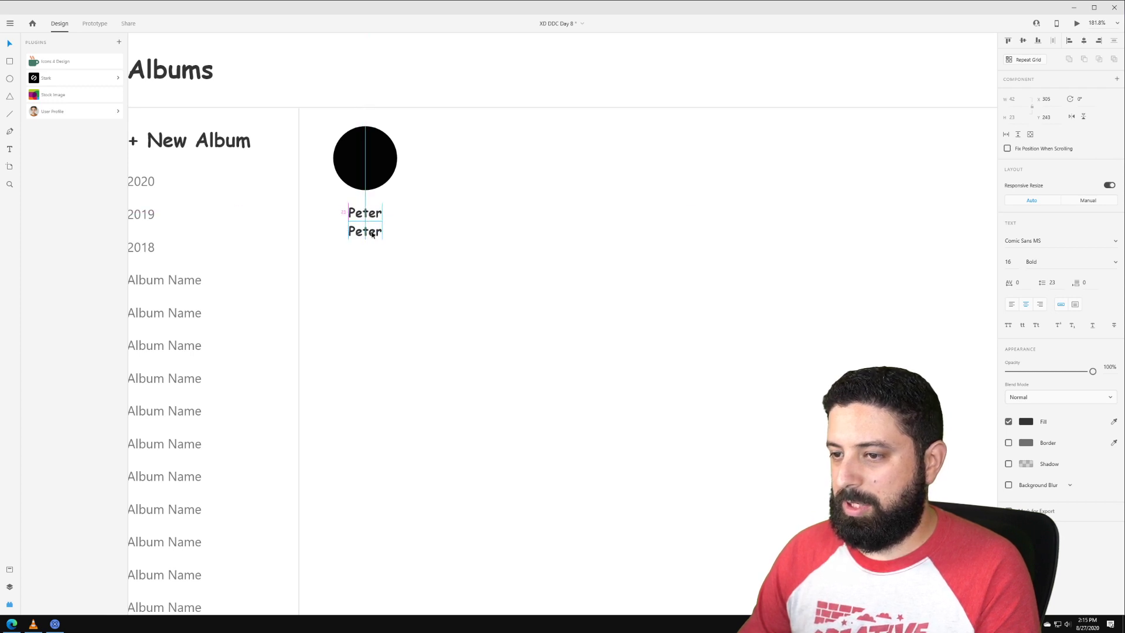
double_click(374, 231)
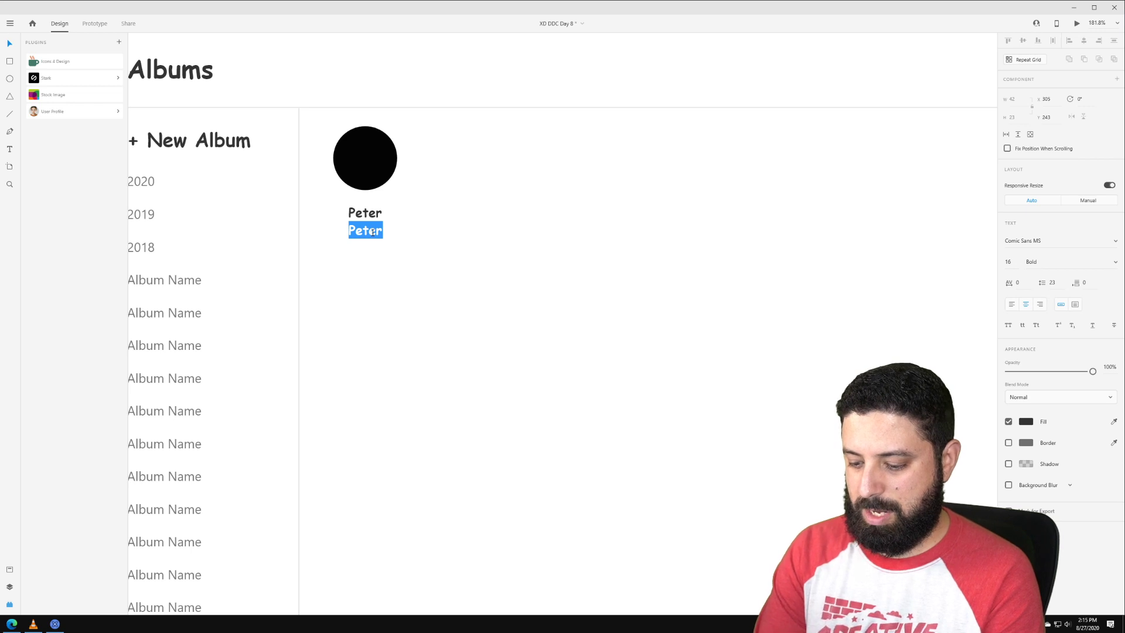
text(82)
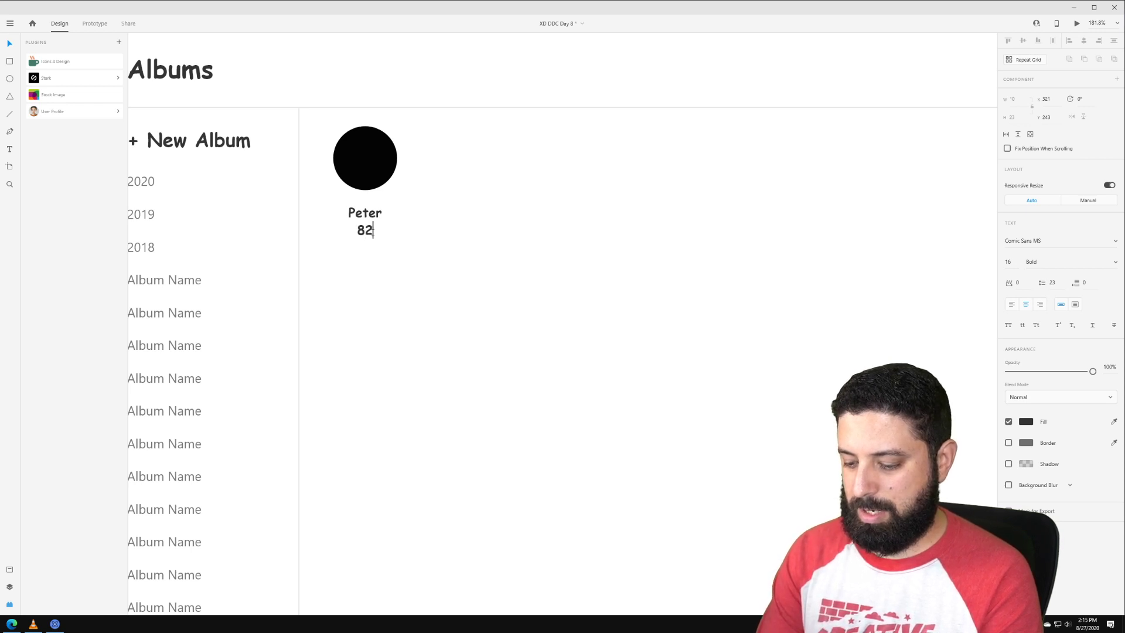
text(0 Photos)
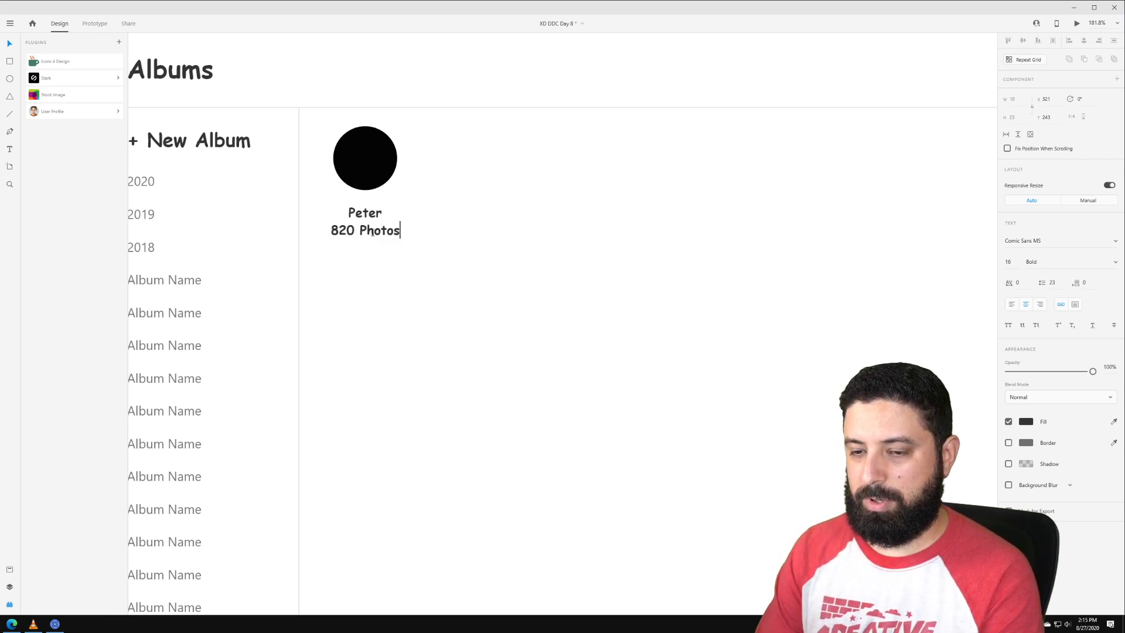
key(Escape)
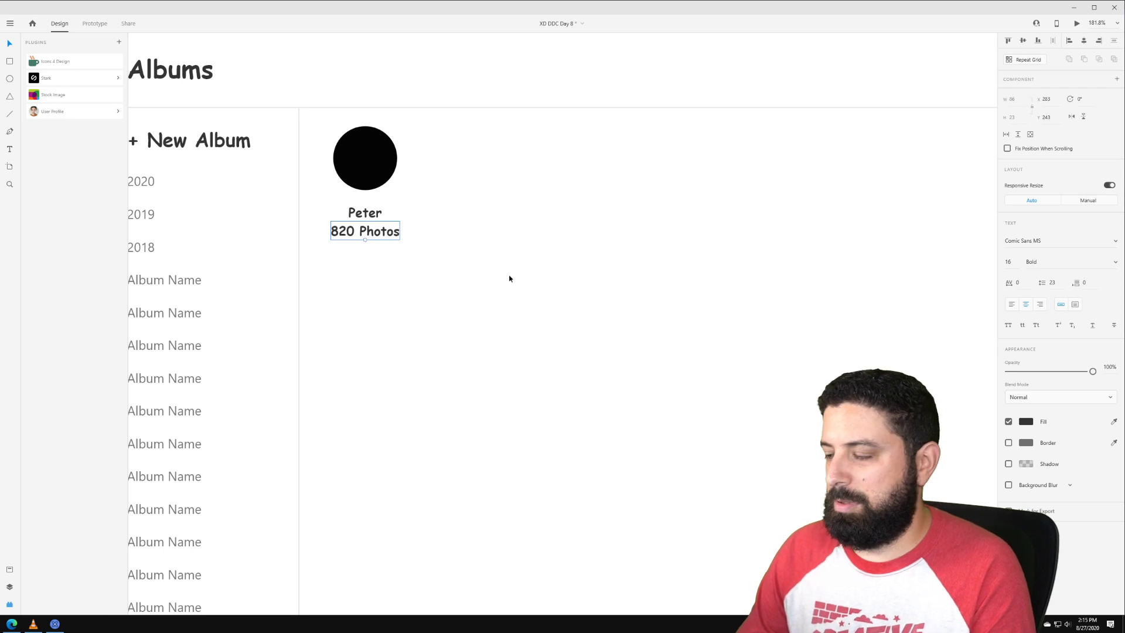
Step: Style '820 Photos' as Regular weight with a mid grey fill at size 12
click(1053, 262)
click(1115, 262)
click(1055, 226)
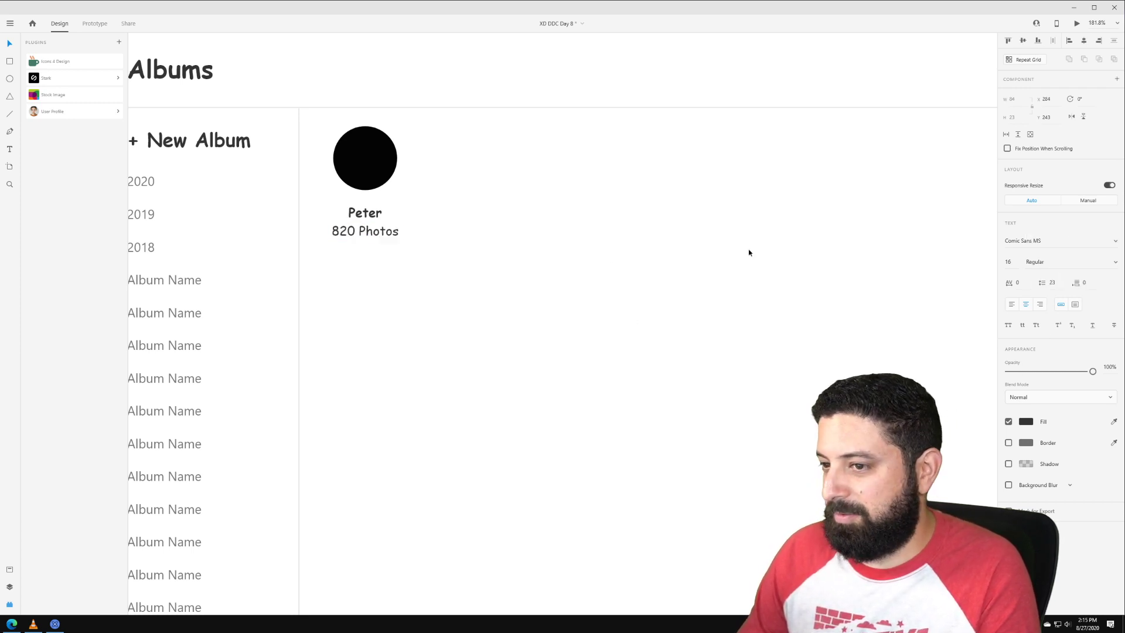
click(1029, 422)
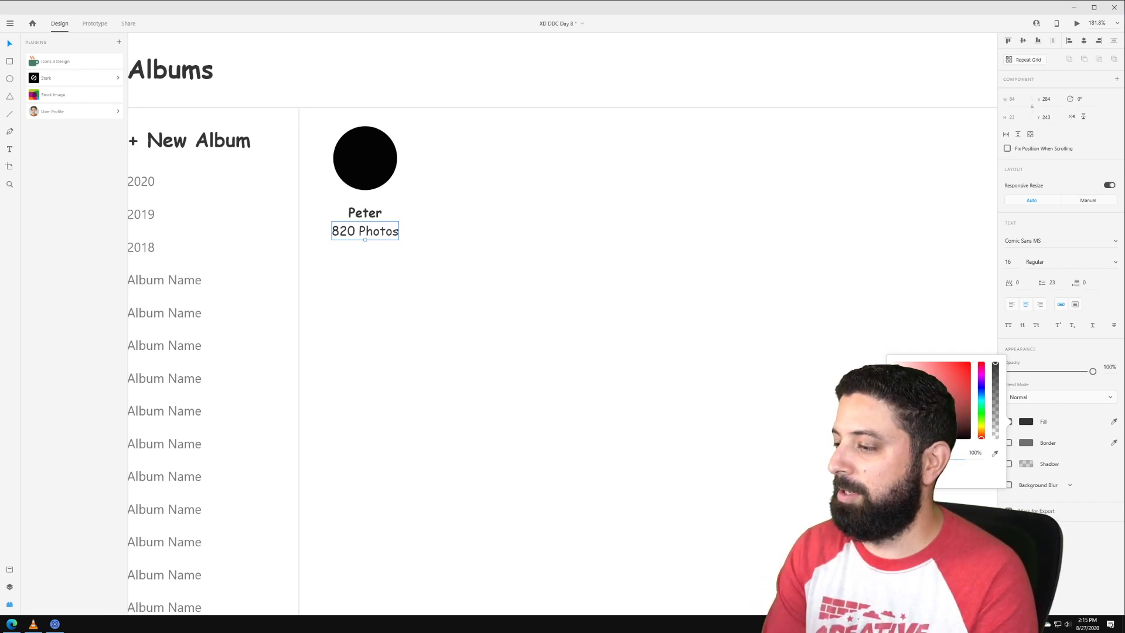
click(923, 473)
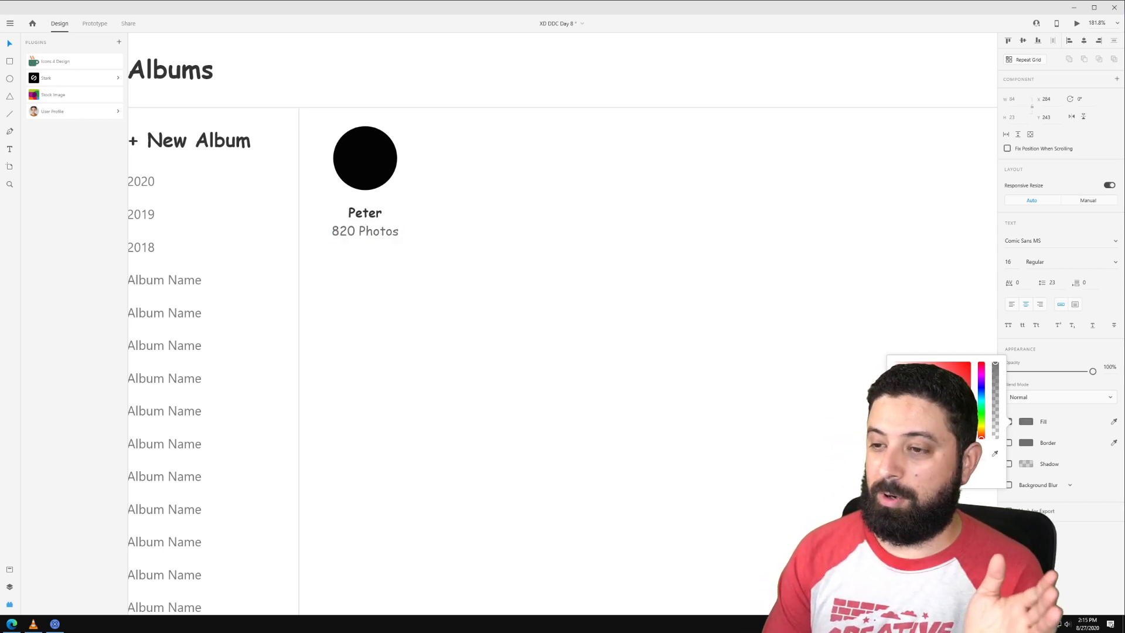
click(1008, 262)
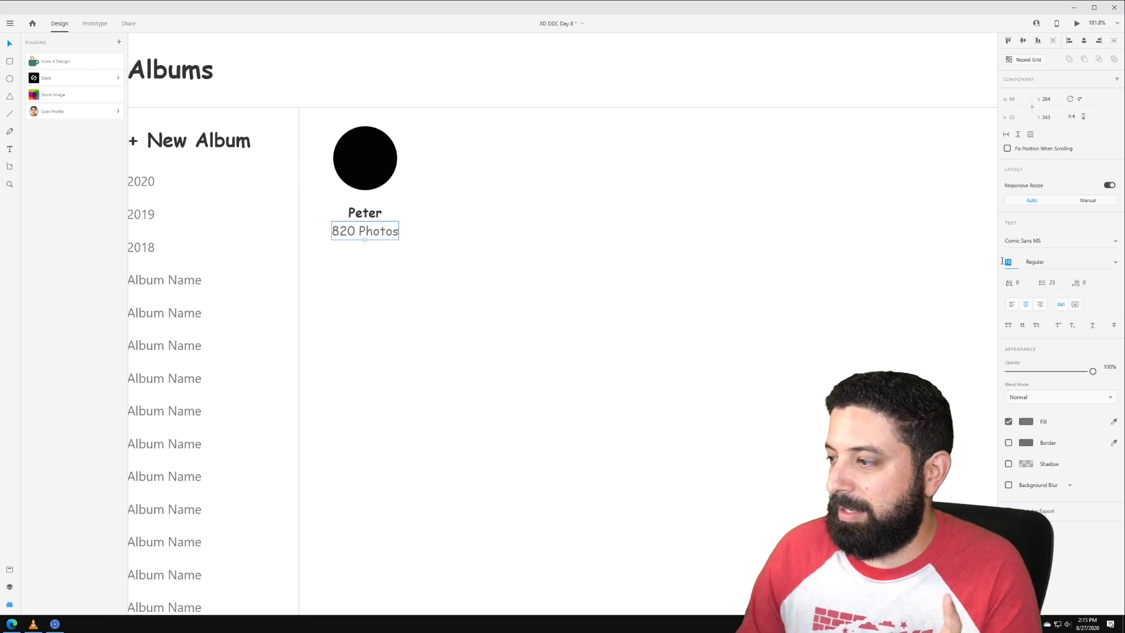
text(12)
key(Return)
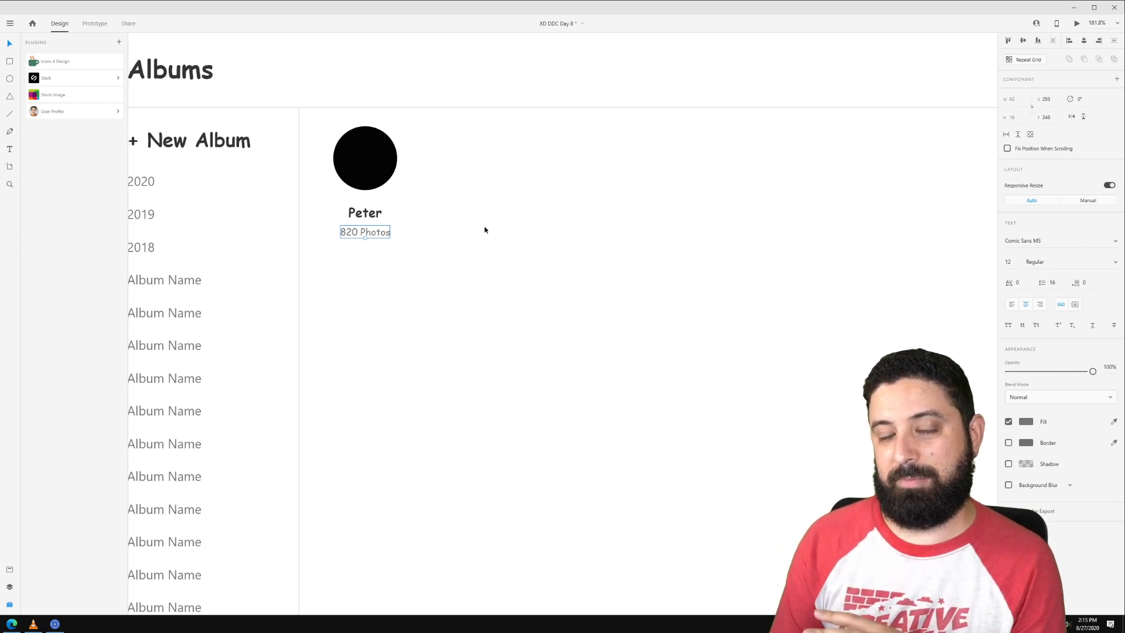
Step: Move the circle, name and photo count left together
shift+click(367, 219)
drag(384, 169, 381, 184)
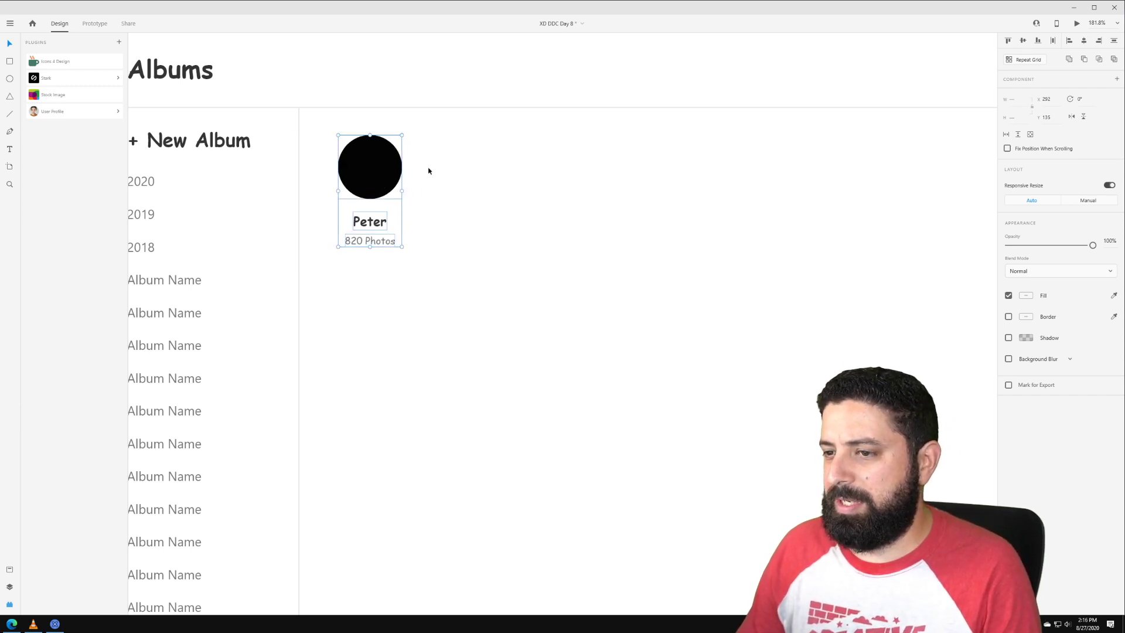
scroll(429, 170, down, 5)
Step: Group the circle, name and photo count, and move the card slightly lower
key(ctrl+g)
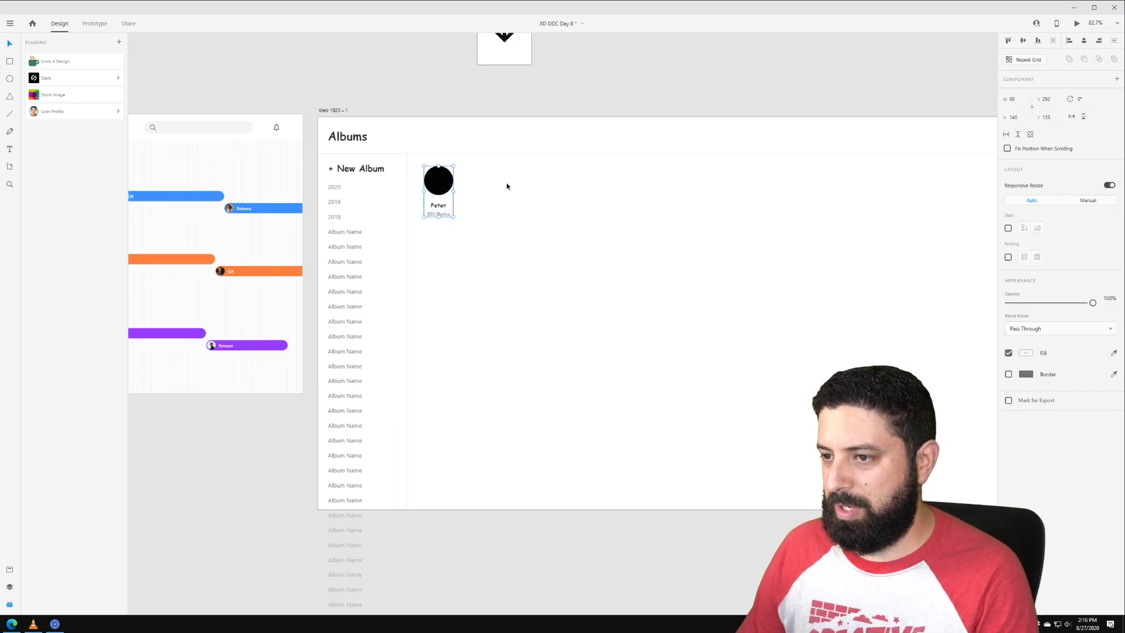
drag(685, 89, 609, 114)
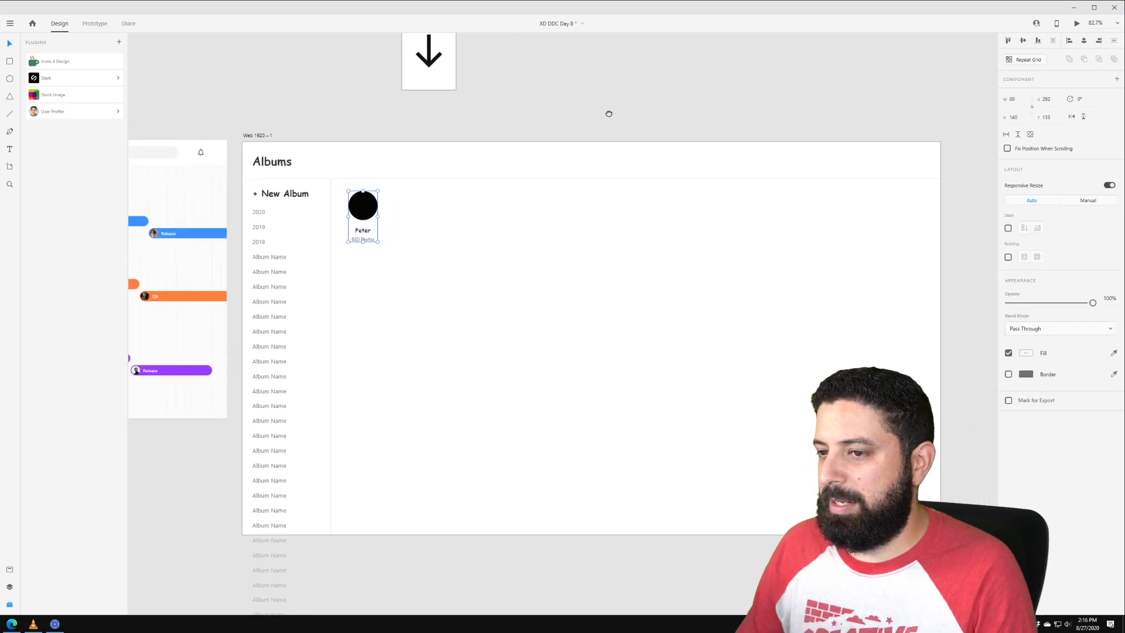
drag(368, 202, 365, 222)
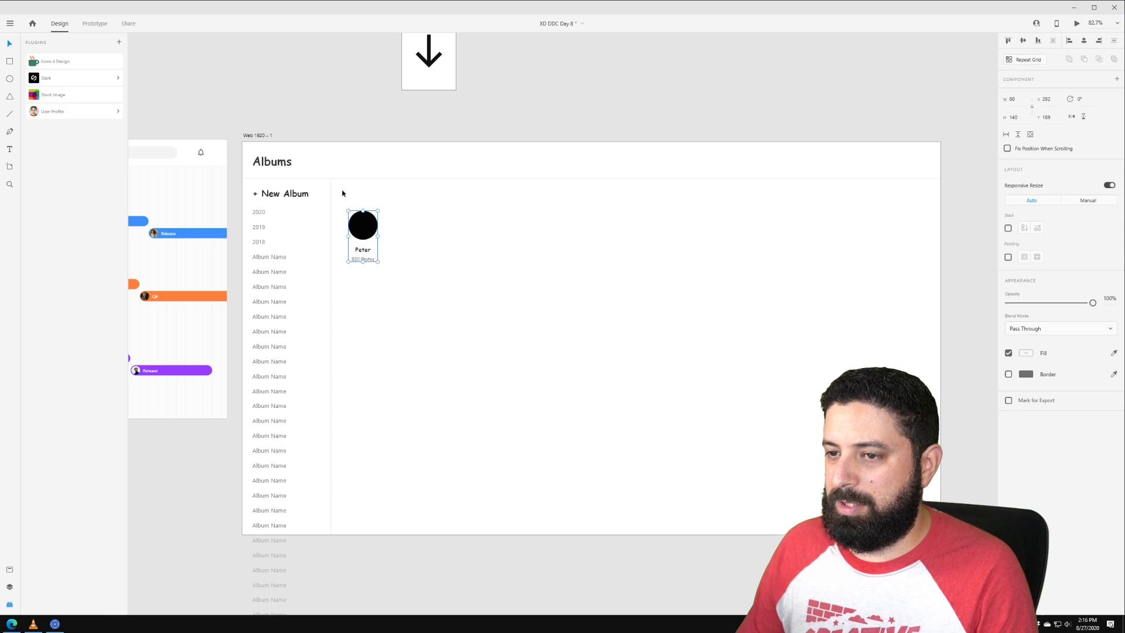
click(342, 198)
Step: Duplicate the Albums title beside the card, retitle it 'Recognized Faces' and shrink it slightly
click(272, 162)
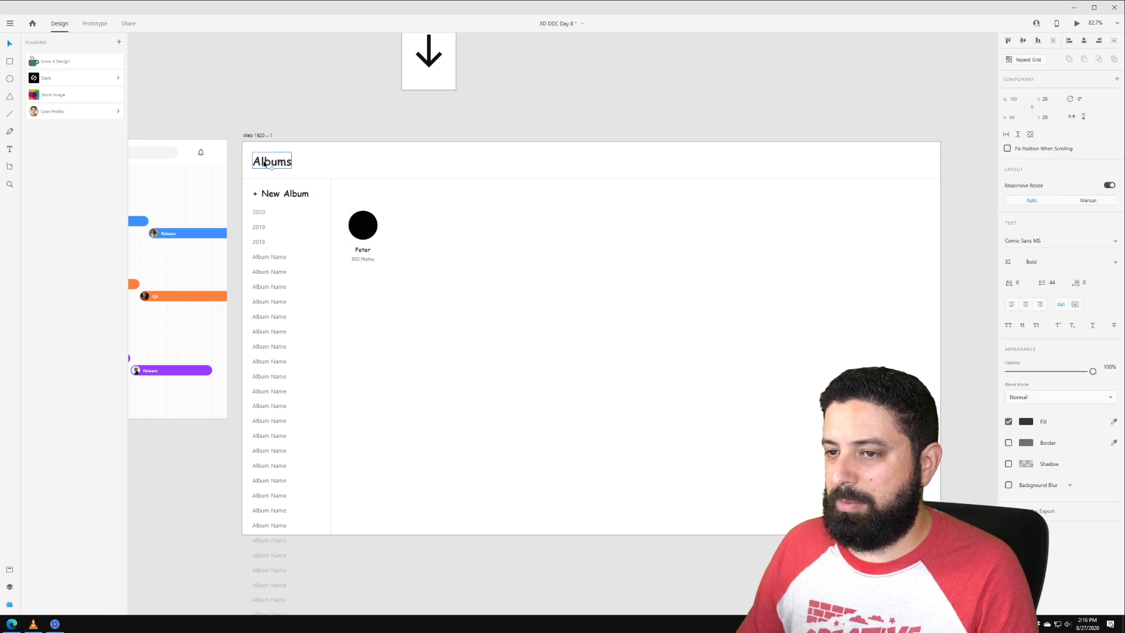
drag(272, 163, 352, 195)
double_click(353, 196)
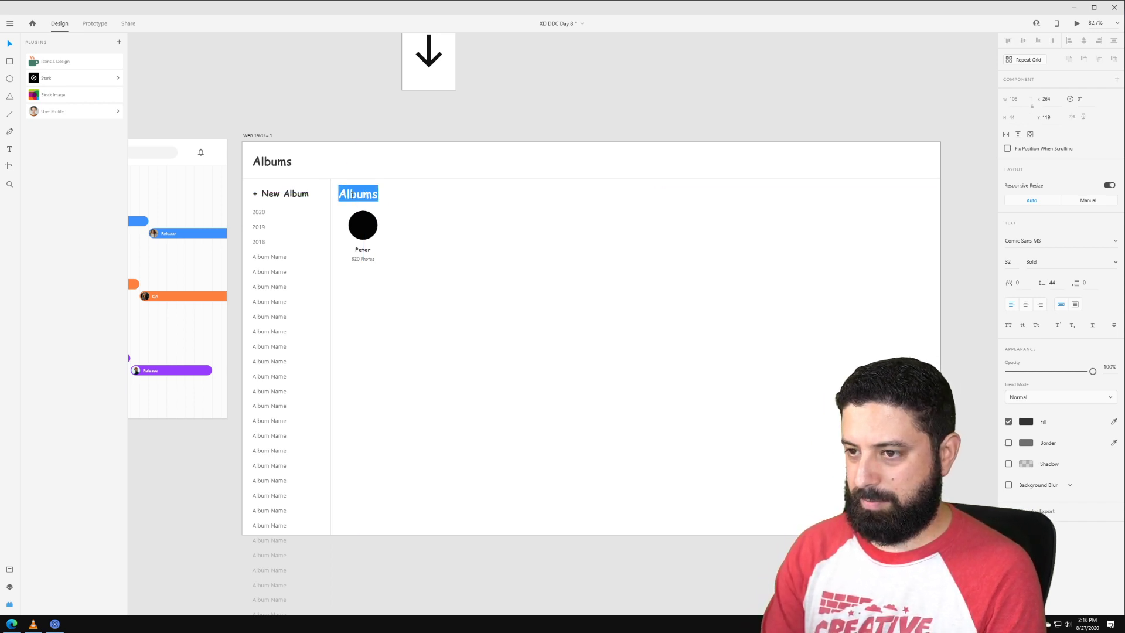
text(Rec)
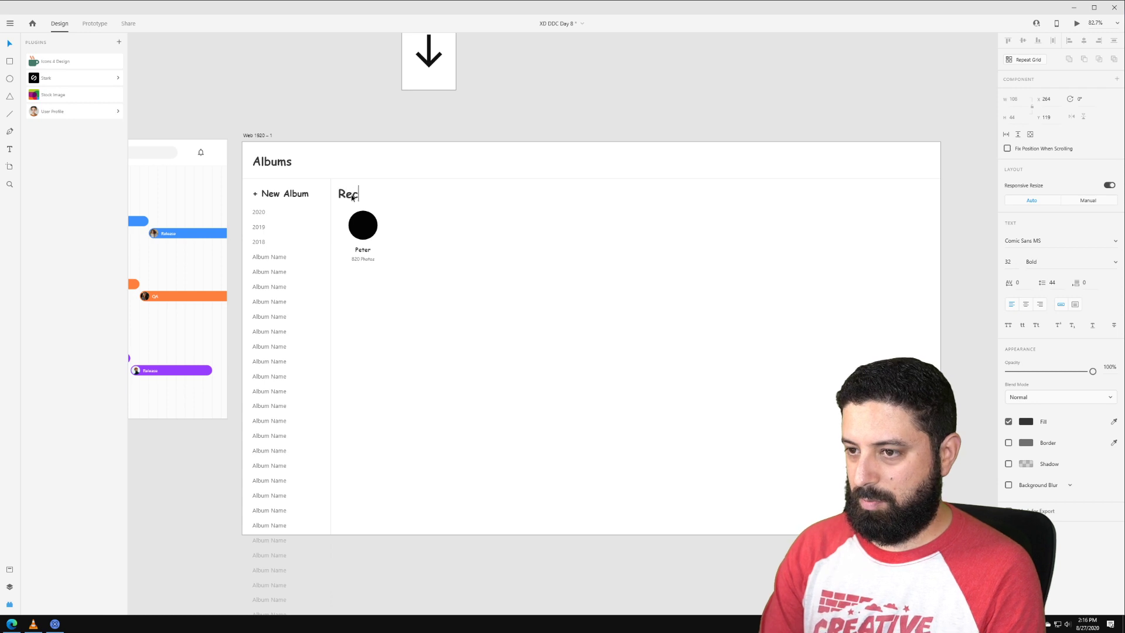
text(ognized Faces)
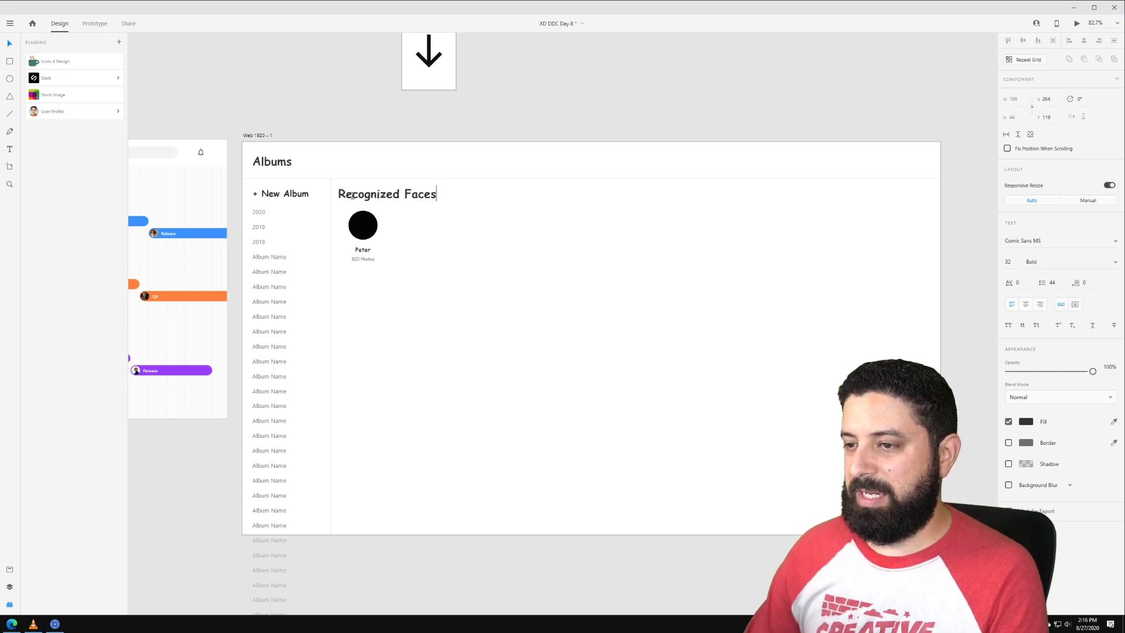
key(Escape)
drag(1016, 261, 970, 264)
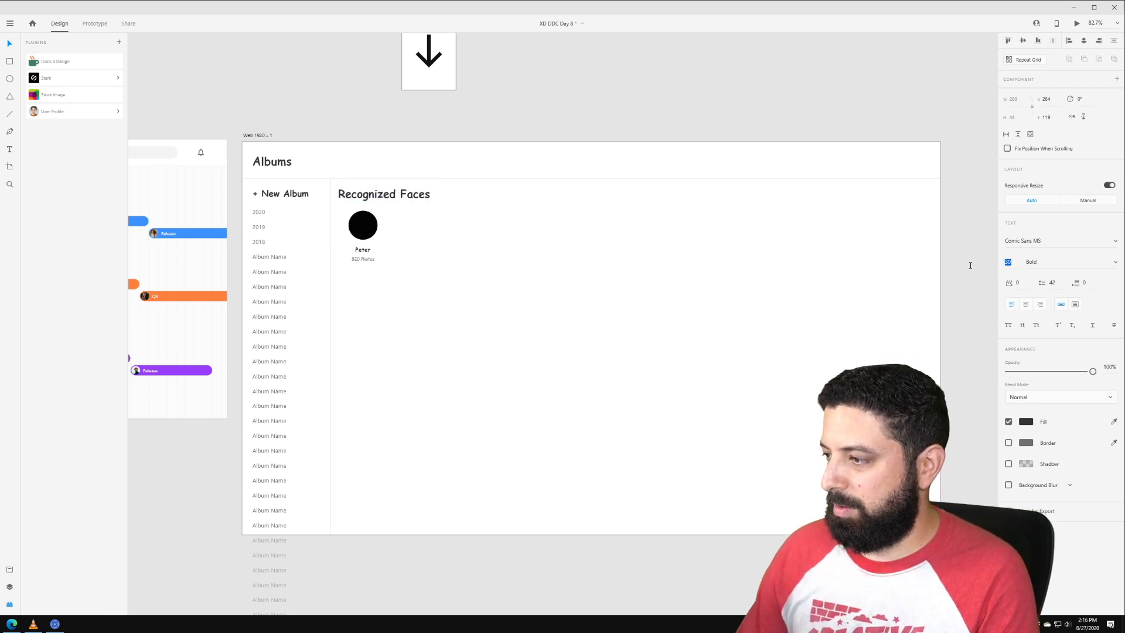
Step: Restore the heading to full opacity, resize it to 16, and align the Peter card beneath it
key(2)
key(4)
drag(1045, 372, 1094, 371)
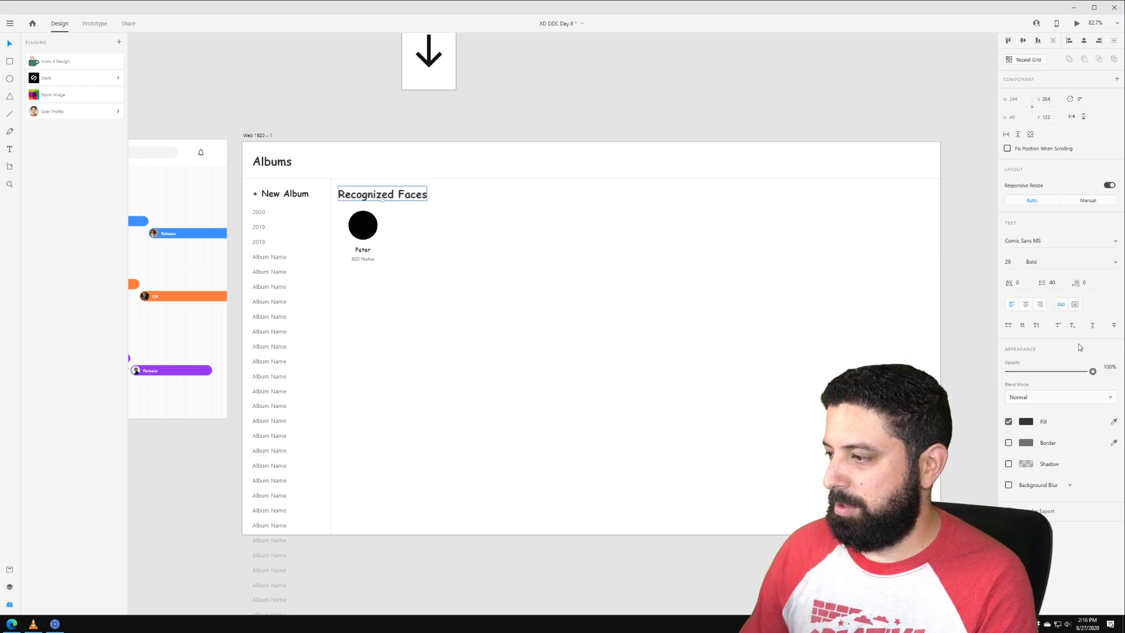
text(24)
key(Return)
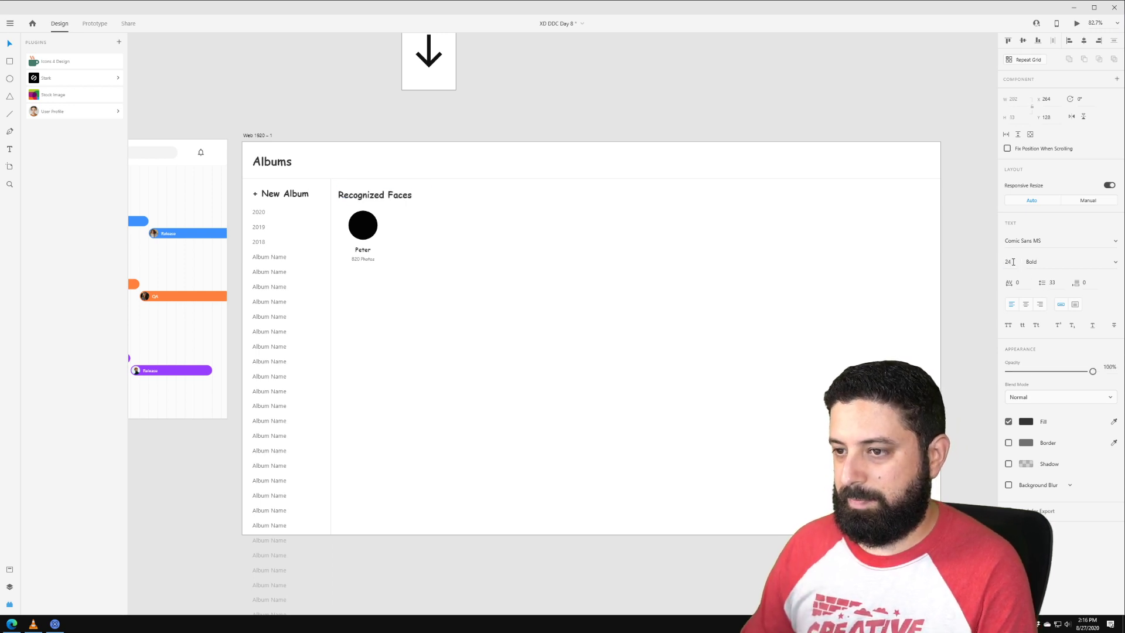
click(1013, 263)
text(167)
key(Return)
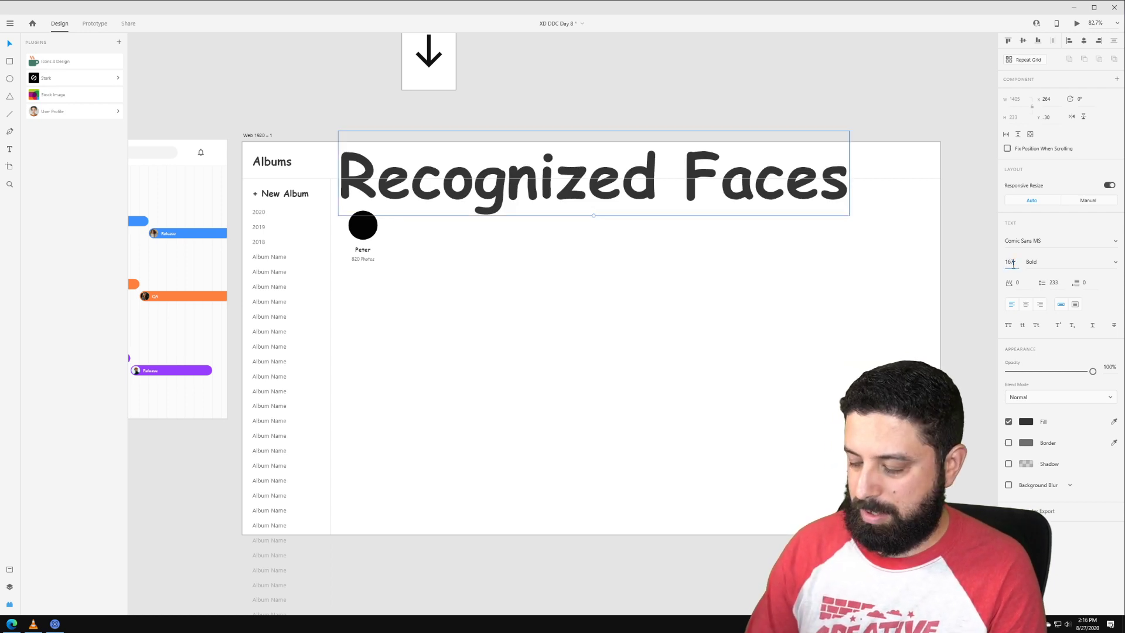
key(BackSpace)
key(Return)
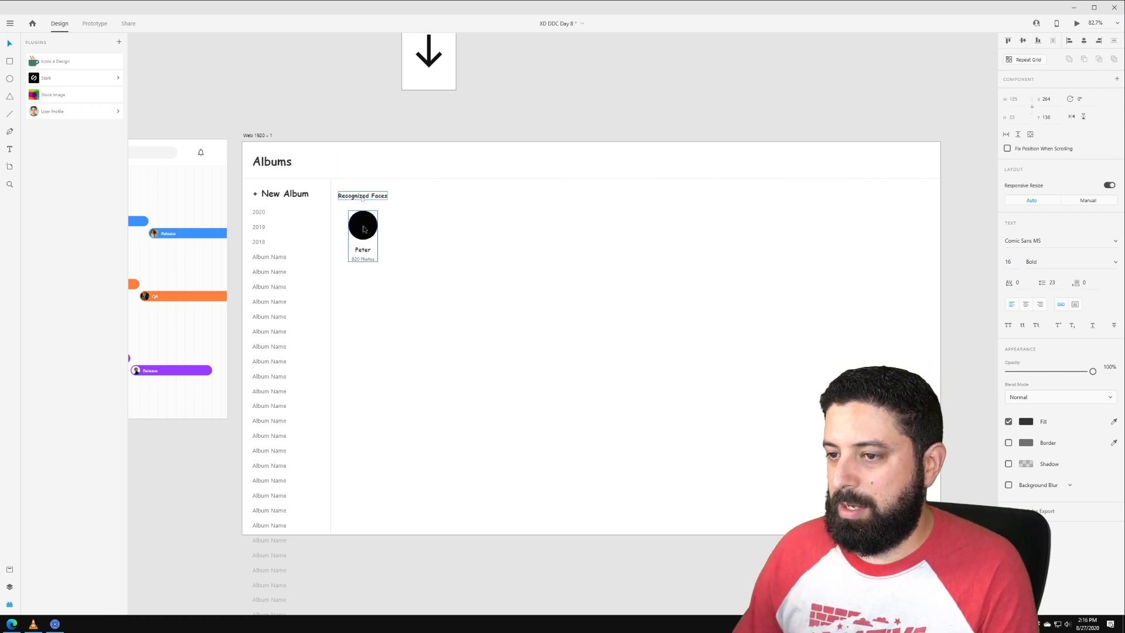
drag(358, 230, 356, 285)
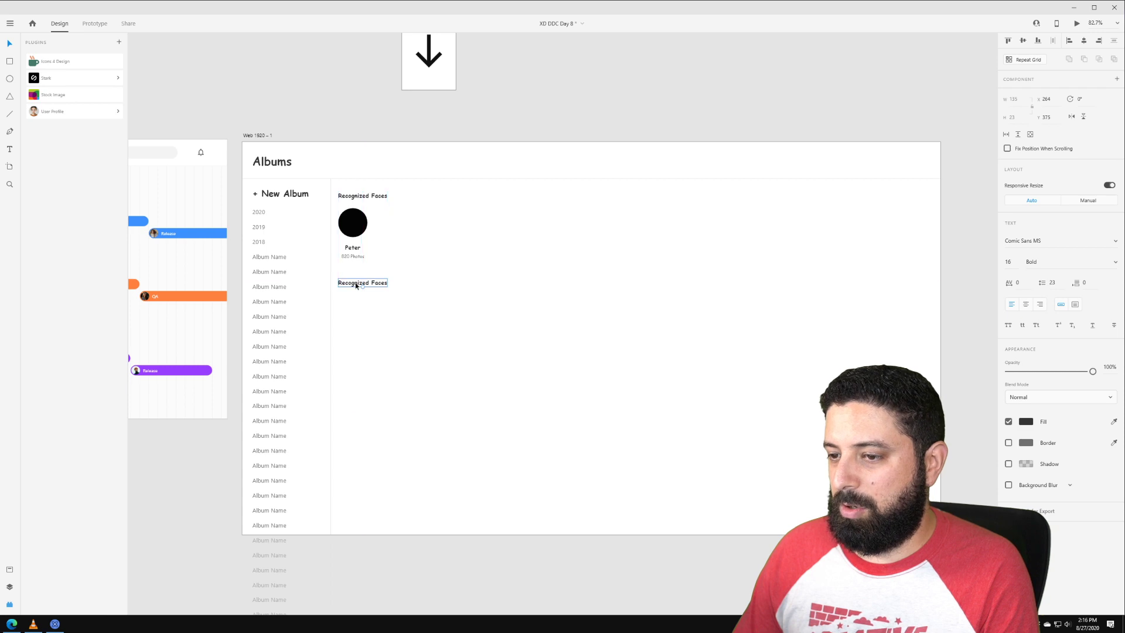
Step: Retype the copied heading as 'Faces To Organize'
double_click(356, 283)
text(Faces To Organize)
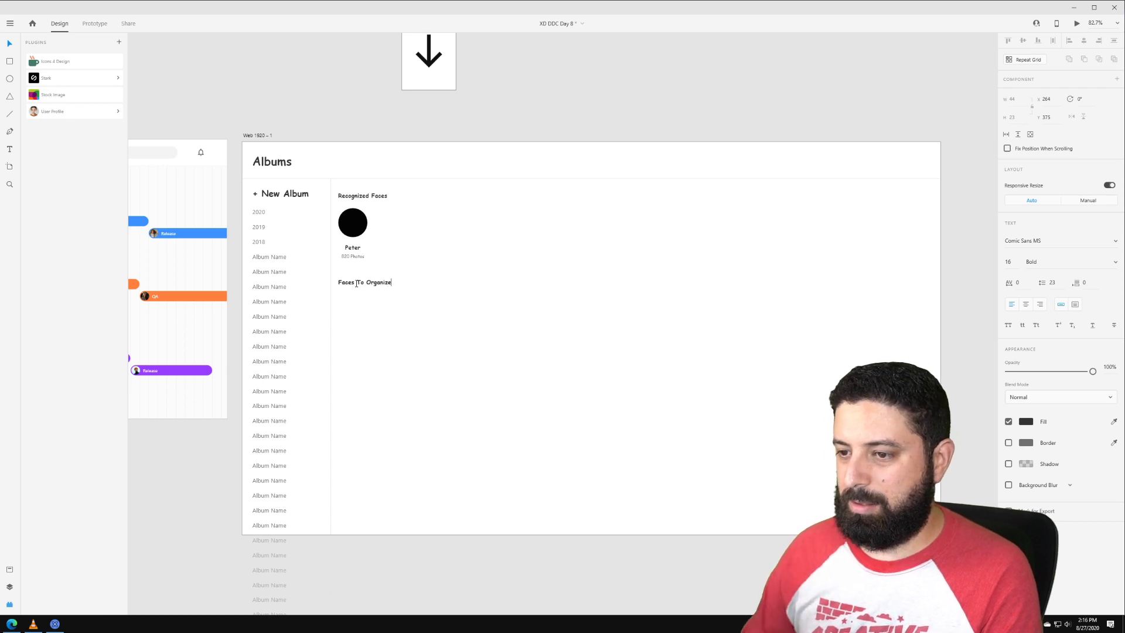
key(Escape)
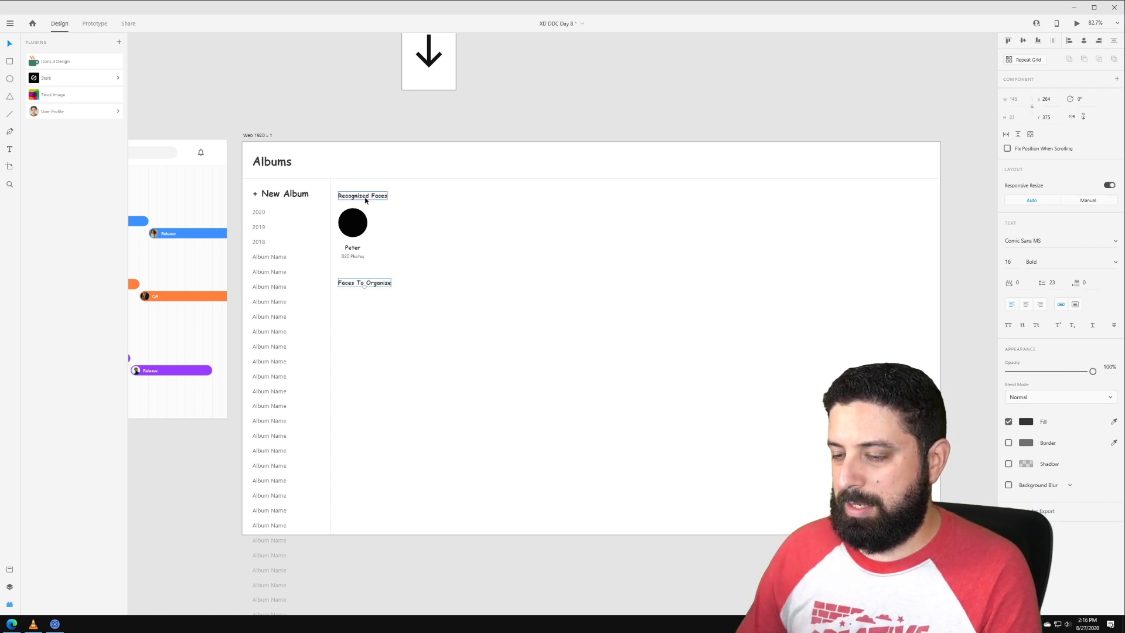
Step: Duplicate a heading further down the page and retype it as 'Undetectable'
drag(365, 200, 365, 344)
double_click(365, 344)
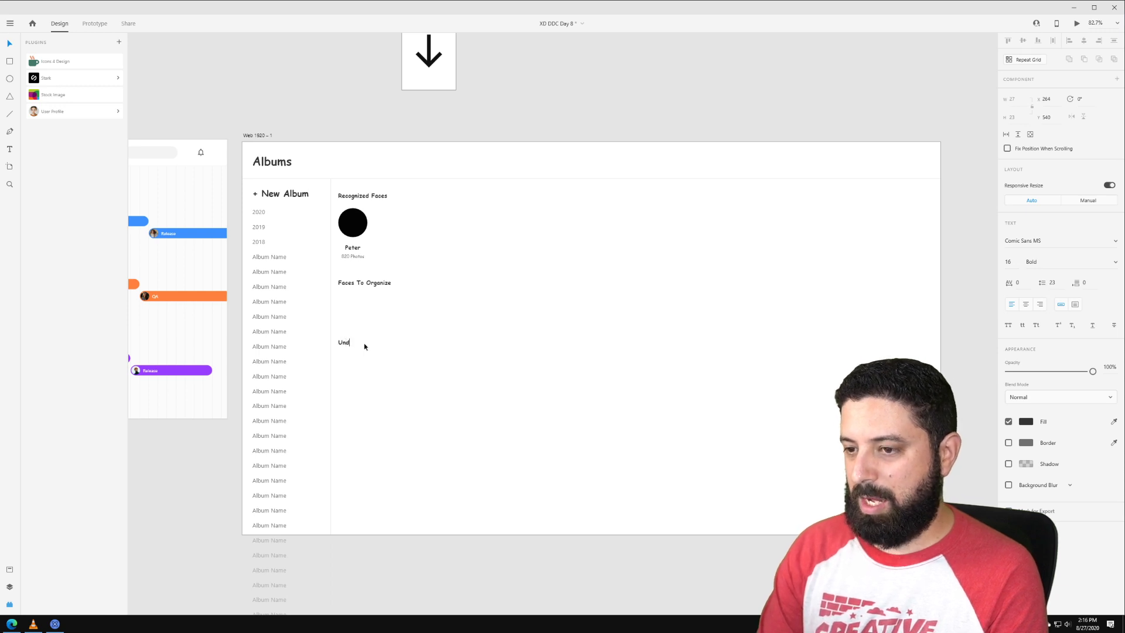
text(Undetectable)
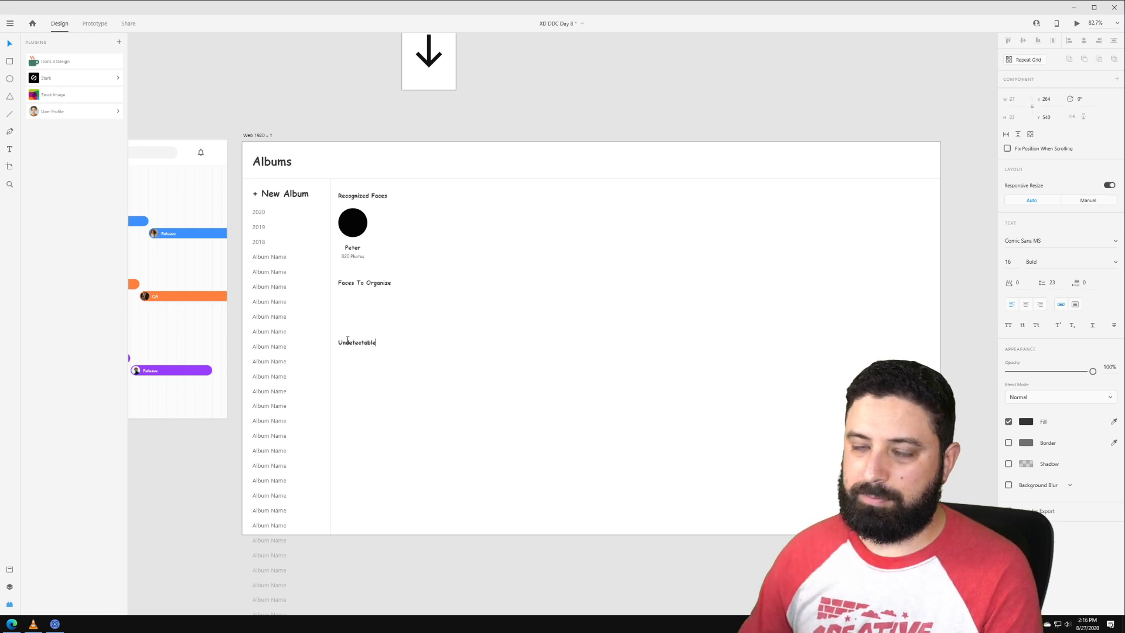
key(Escape)
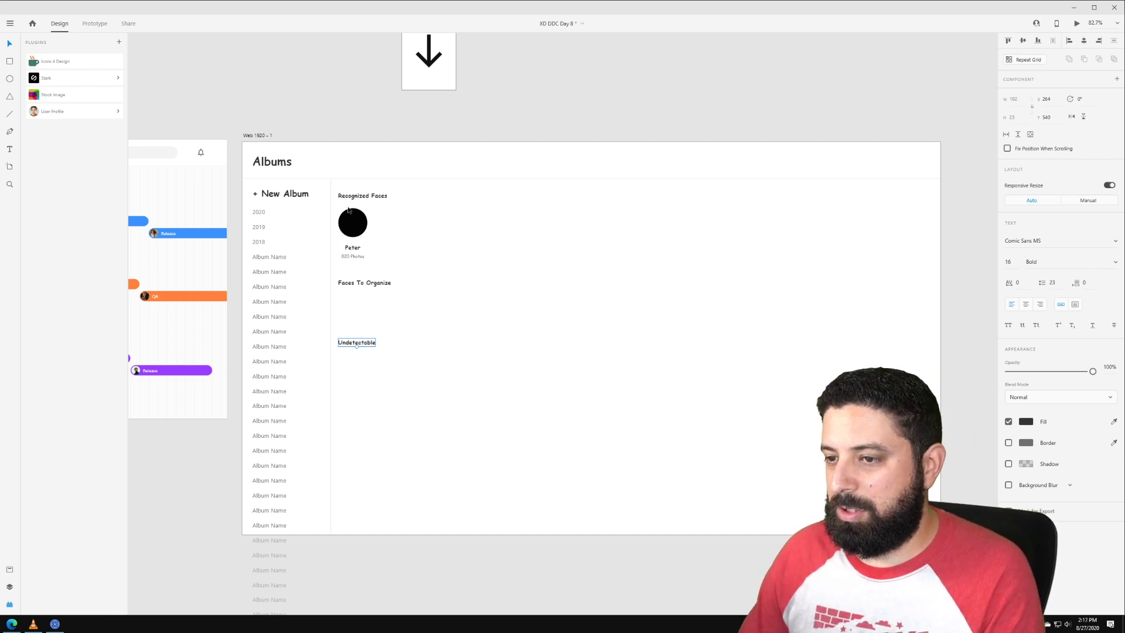
Step: Copy the Peter card under Faces To Organize and Undetectable, nudging the Undetectable heading down
drag(349, 227, 348, 315)
click(373, 344)
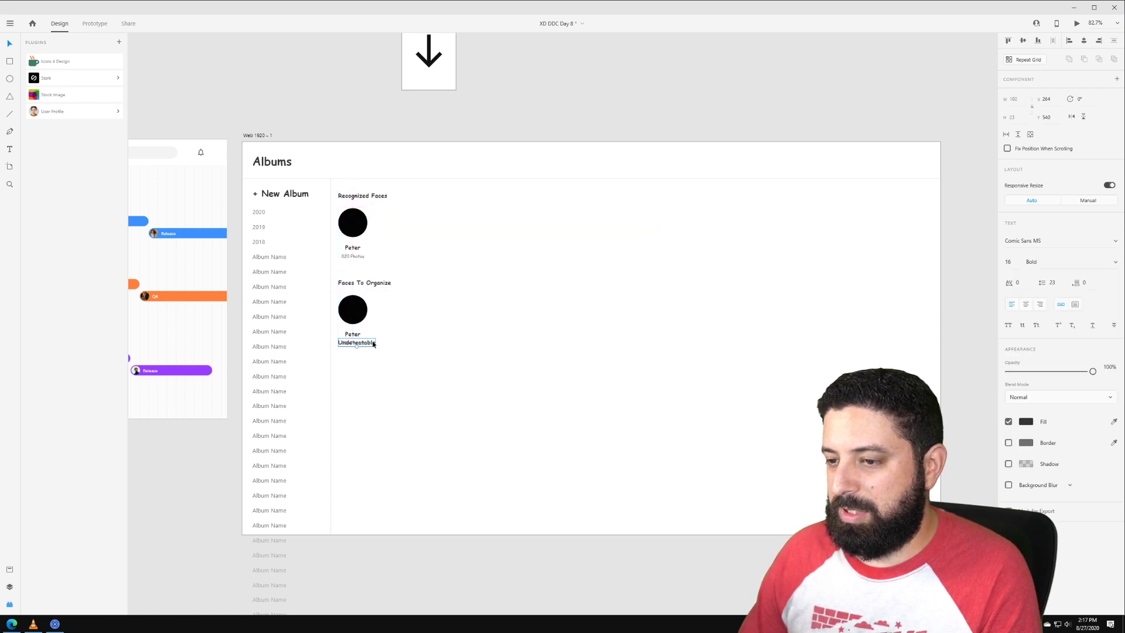
key(shift+Down)
key(shift+Down)
key(shift+Down)
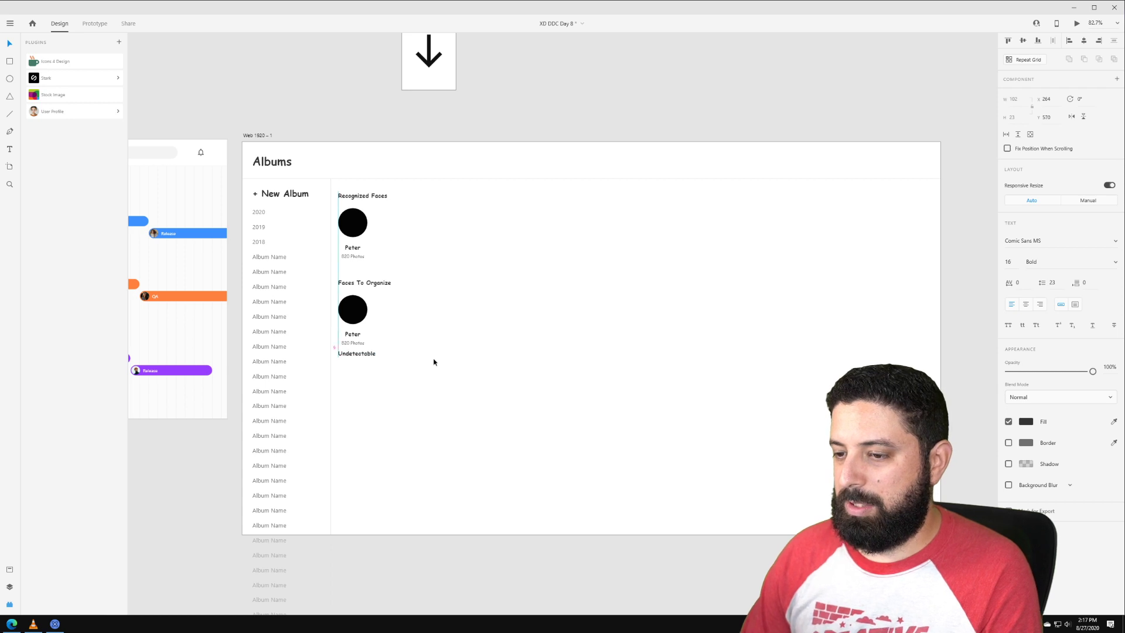
drag(350, 310, 348, 394)
Step: Turn the Recognized Faces Peter card into a repeat grid
click(495, 336)
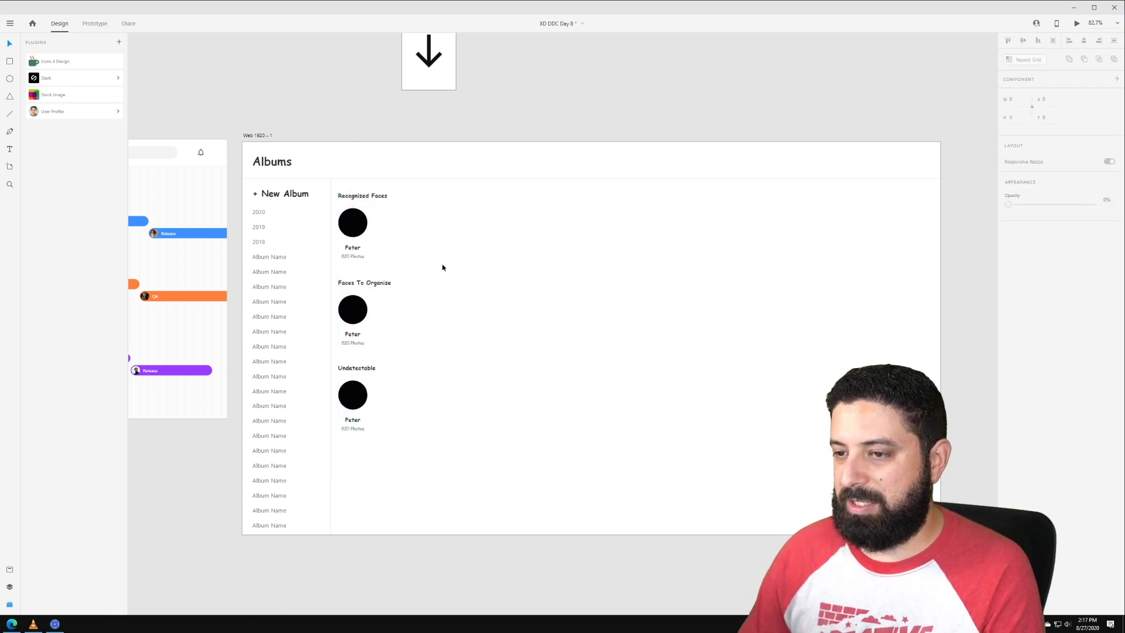
drag(401, 263, 990, 236)
key(ctrl+r)
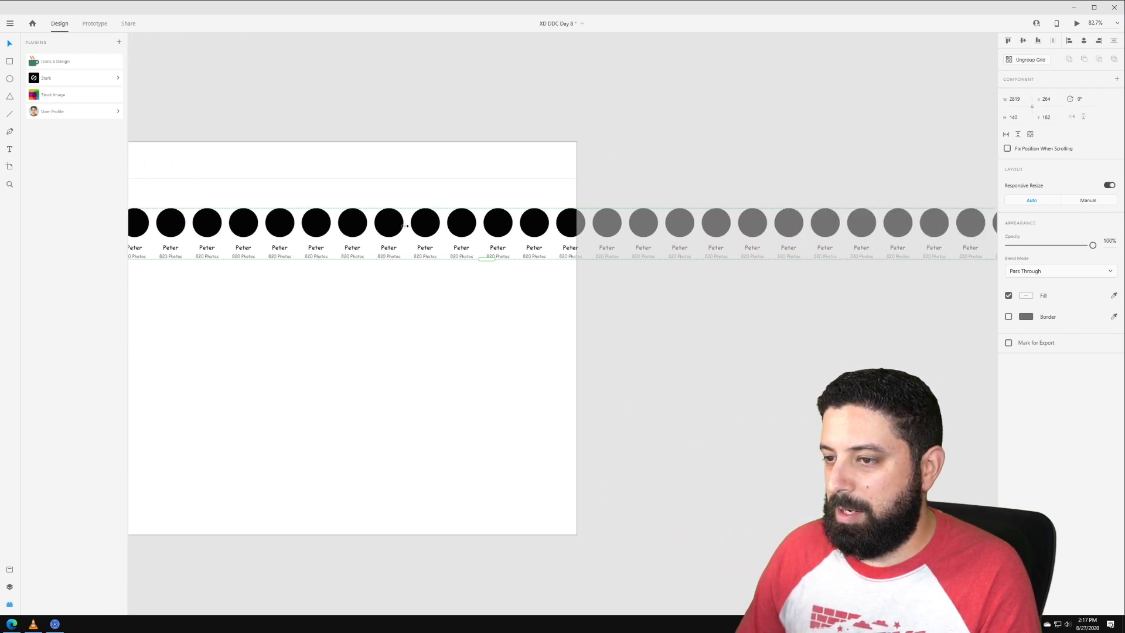
Step: Widen the column gaps between faces in the Recognized Faces repeat row
drag(408, 225, 493, 222)
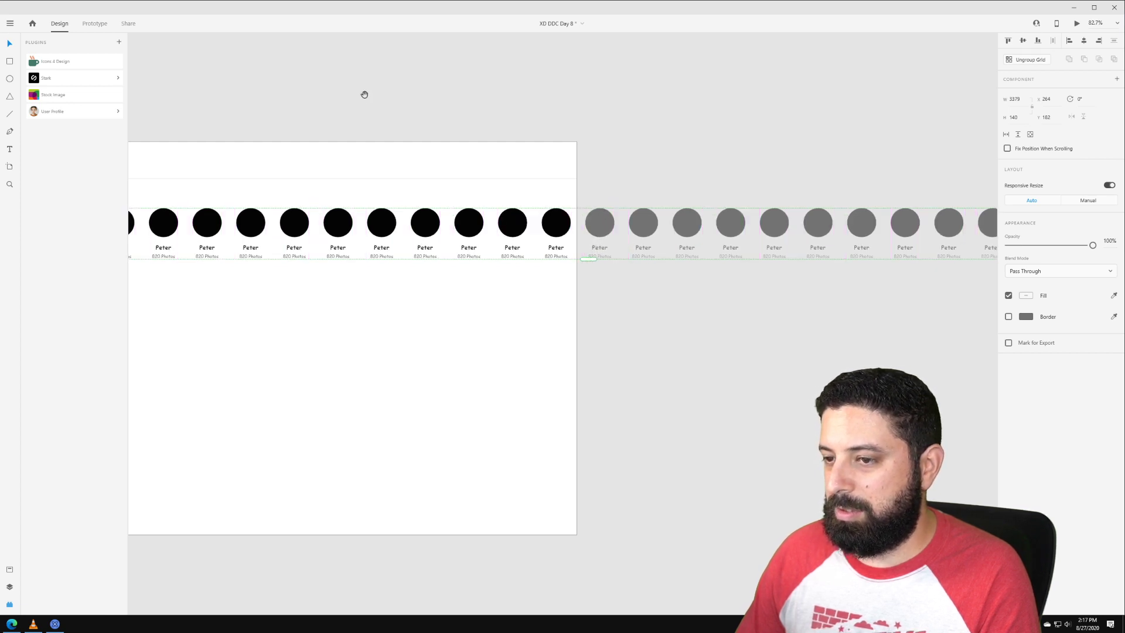
drag(271, 101, 557, 83)
click(557, 82)
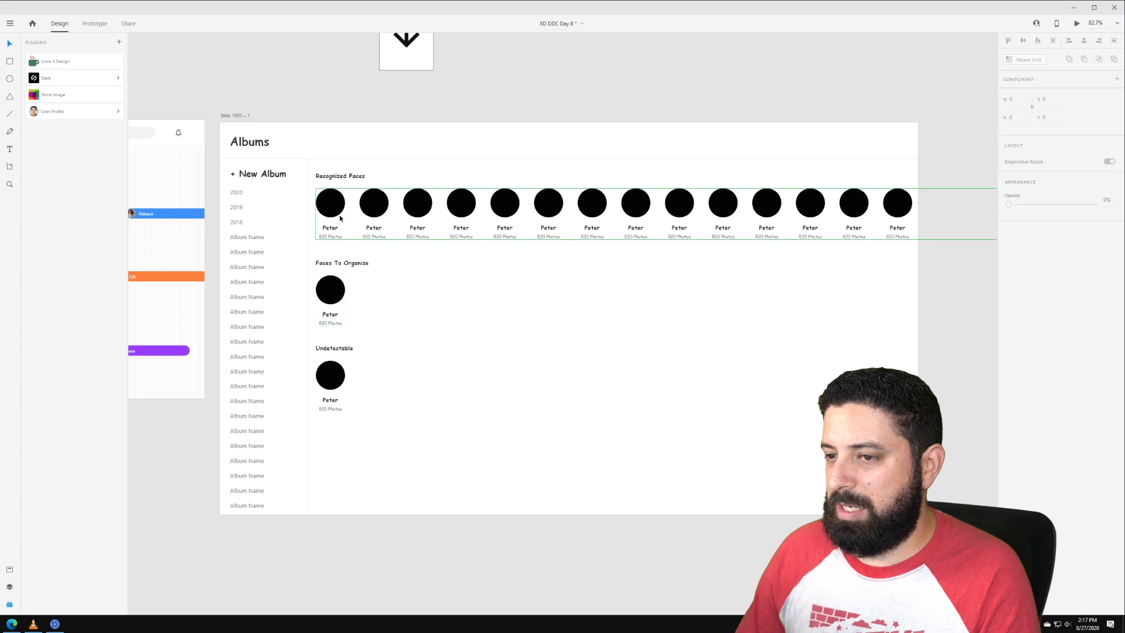
click(373, 207)
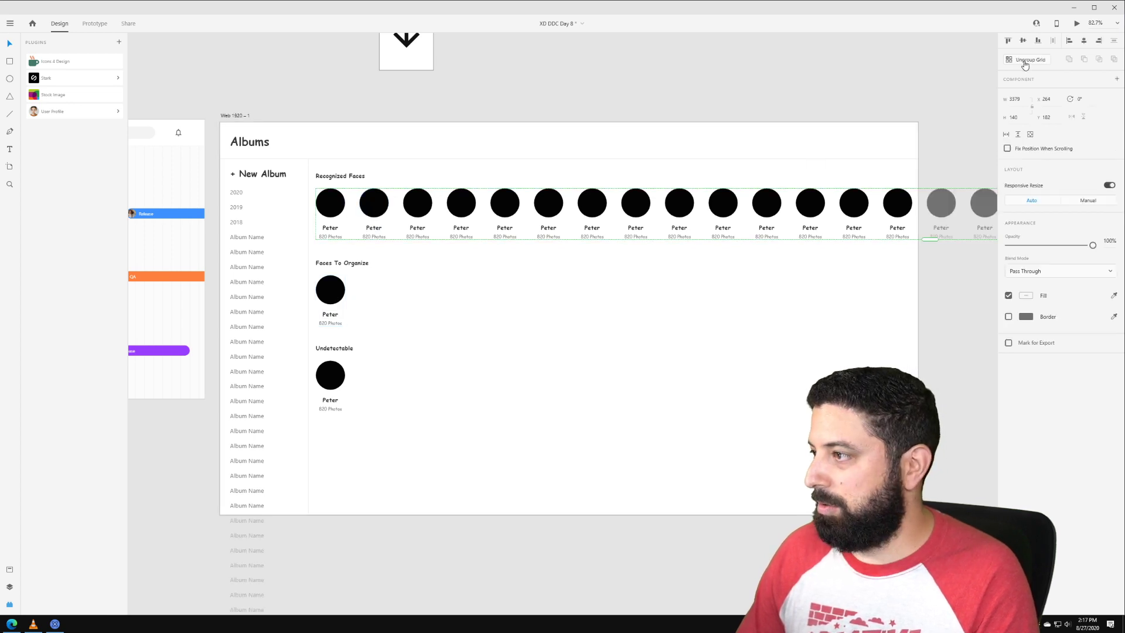
key(Escape)
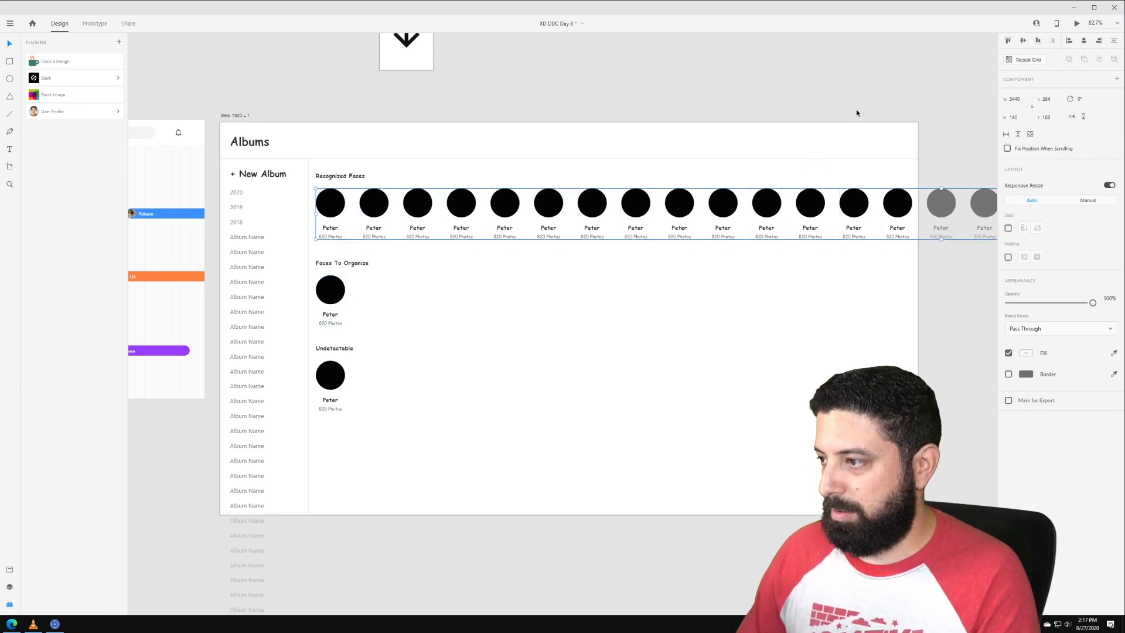
scroll(798, 211, down, 5)
scroll(820, 161, right, 3)
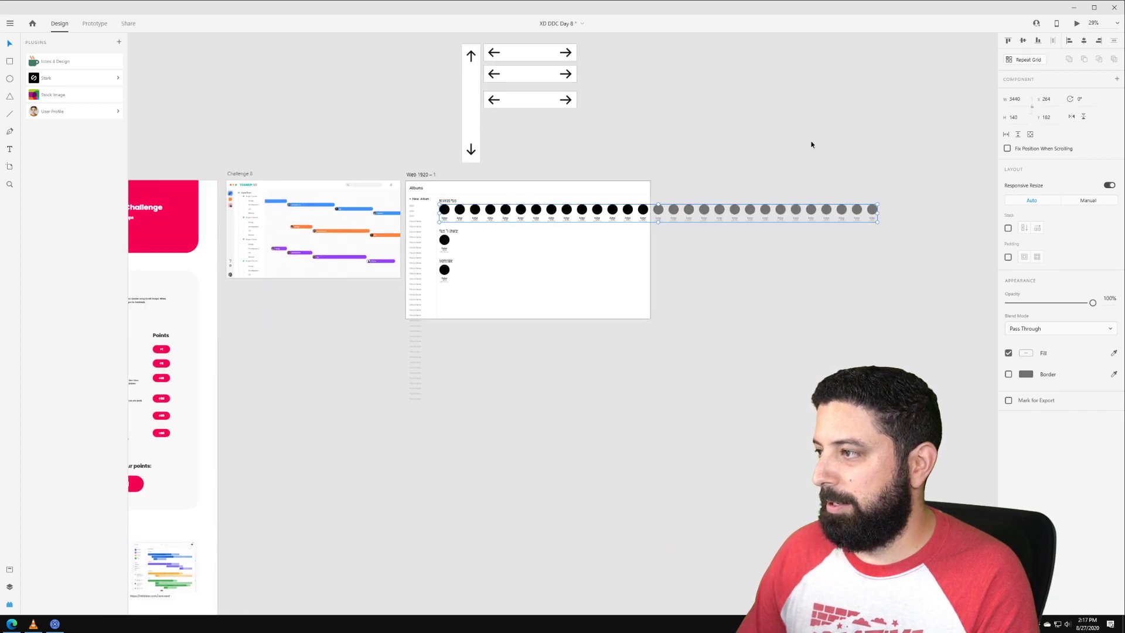
Step: Repeat the Faces To Organize and Undetectable Peter cards into long rows, ungrouping each grid
click(444, 241)
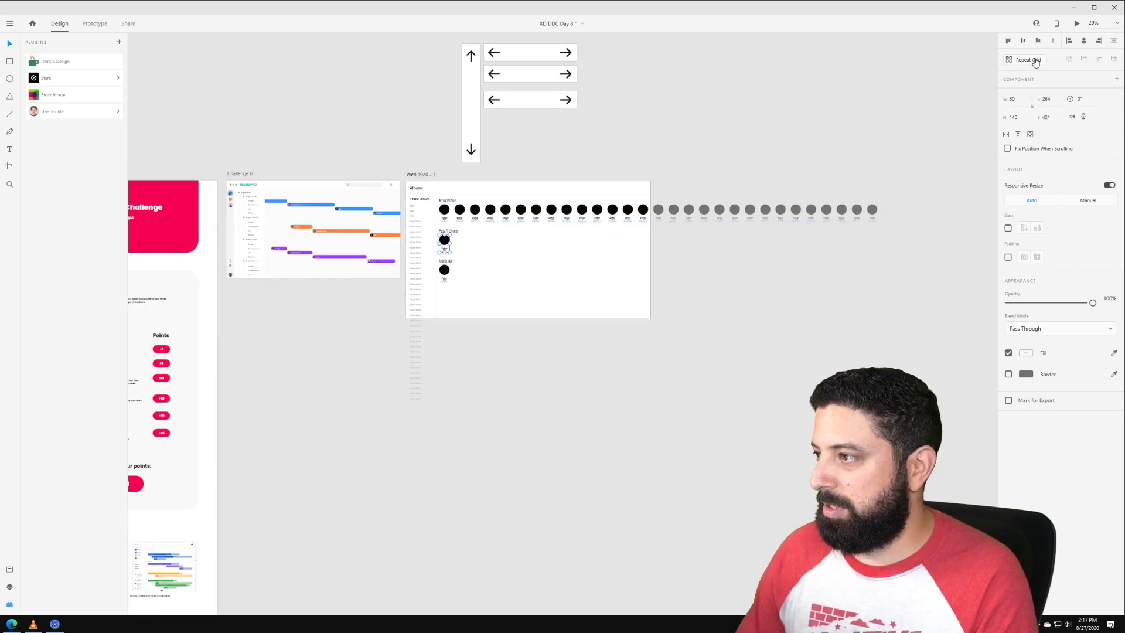
click(1028, 60)
drag(451, 242, 890, 239)
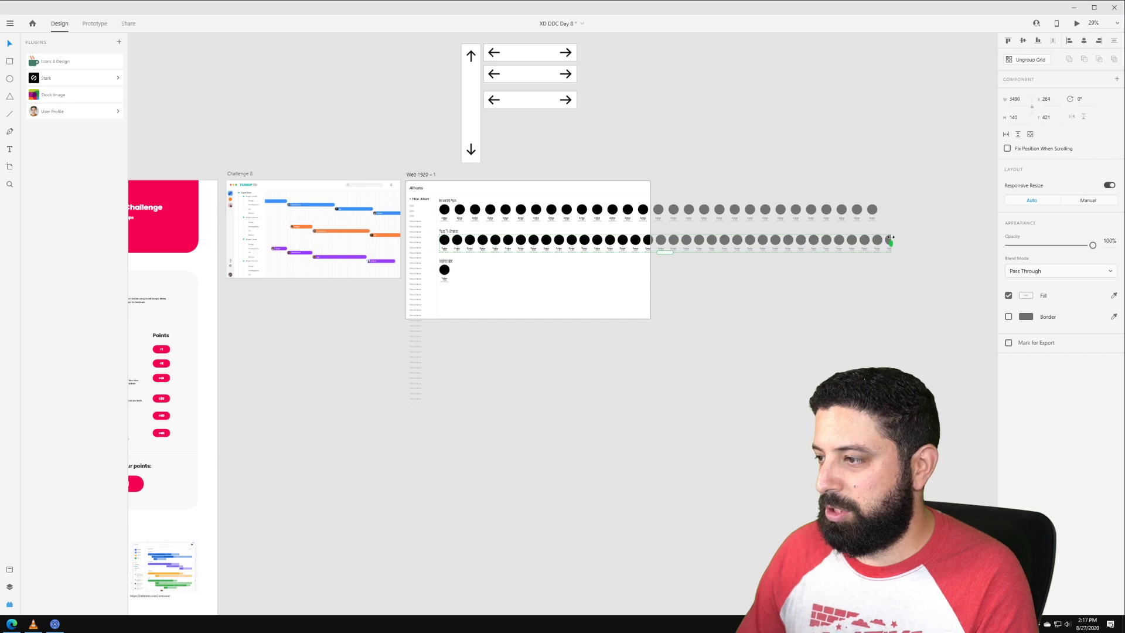
click(1041, 59)
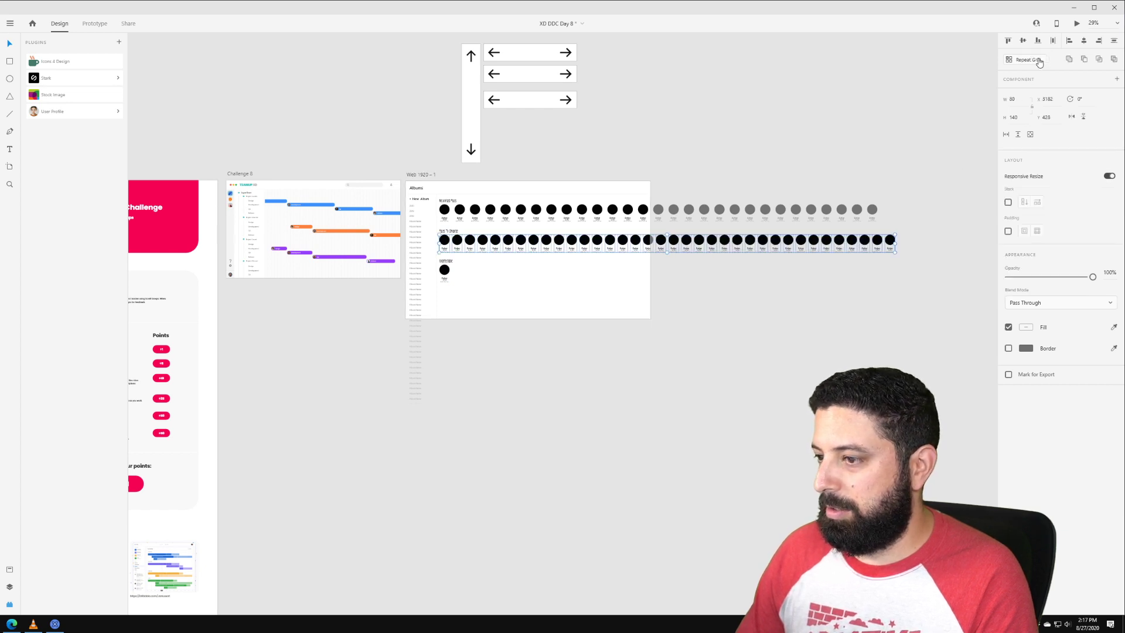
key(ctrl+shift+g)
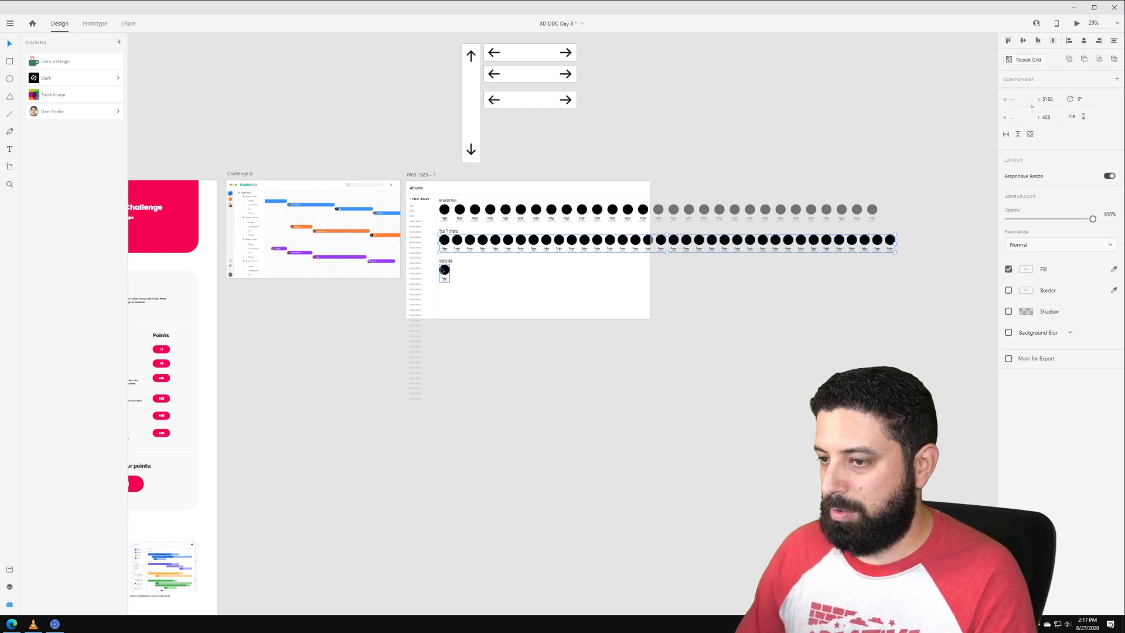
click(444, 271)
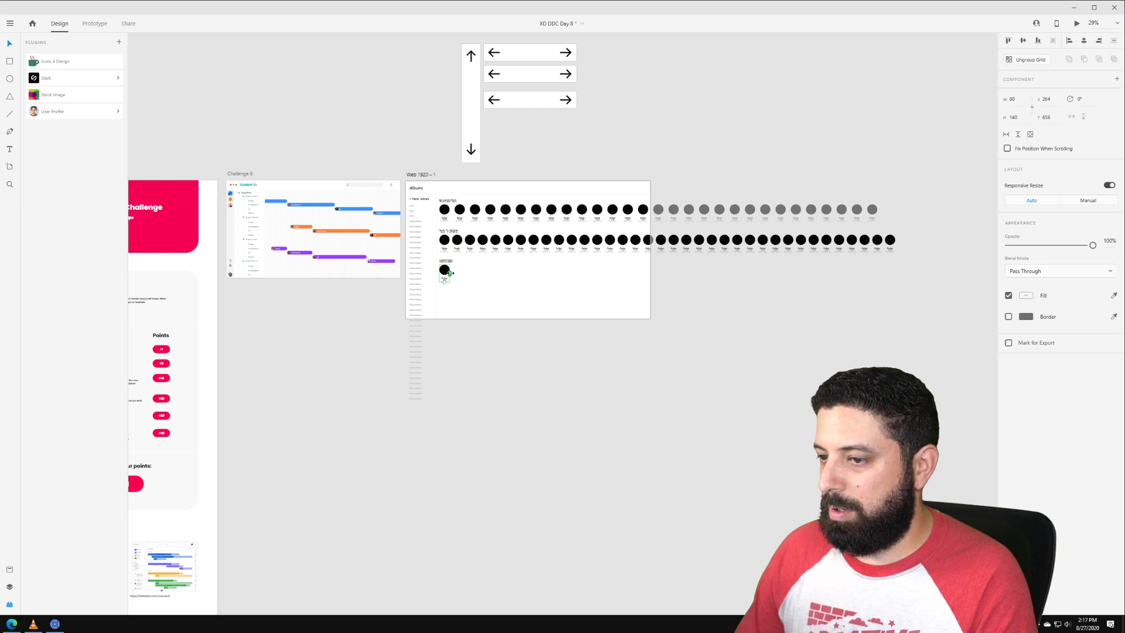
drag(451, 273, 899, 270)
key(ctrl+shift+g)
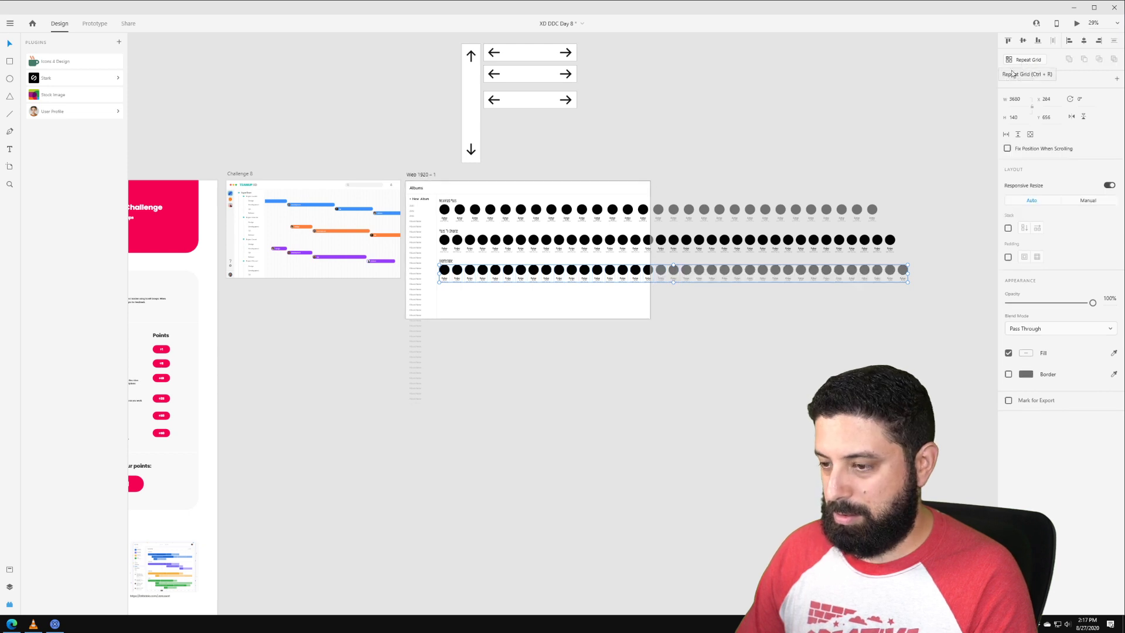
Step: Select the first two faces in the Recognized Faces row
scroll(508, 218, up, 3)
click(446, 208)
shift+click(425, 203)
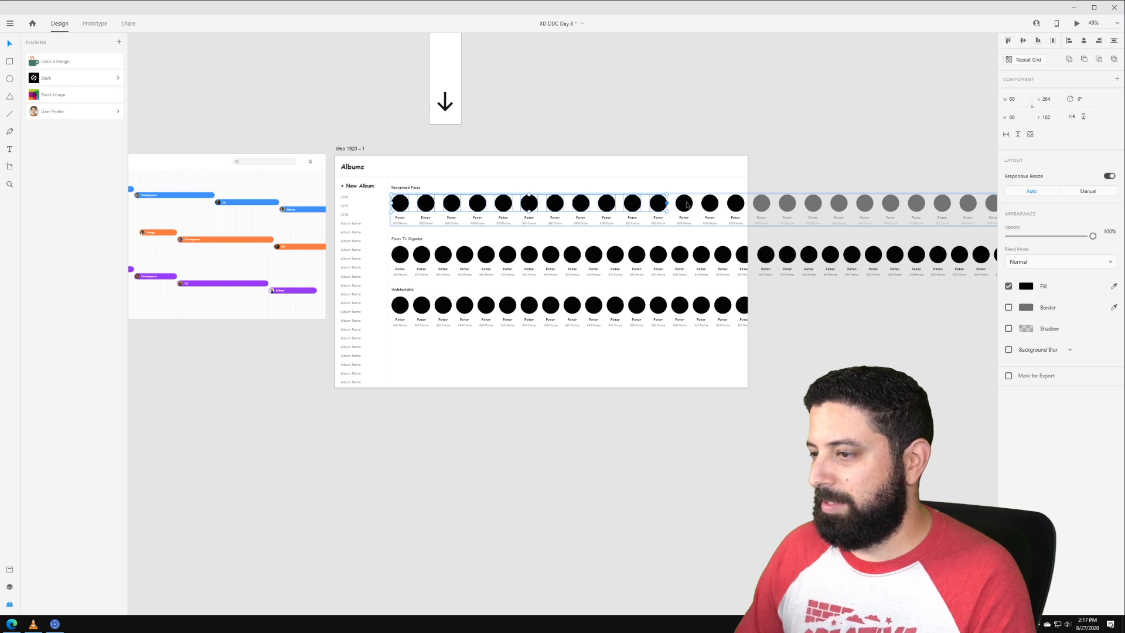
Step: Try selecting individual faces, ending with the whole Recognized Faces row selected
ctrl+shift+click(713, 208)
ctrl+shift+click(747, 208)
ctrl+shift+click(737, 206)
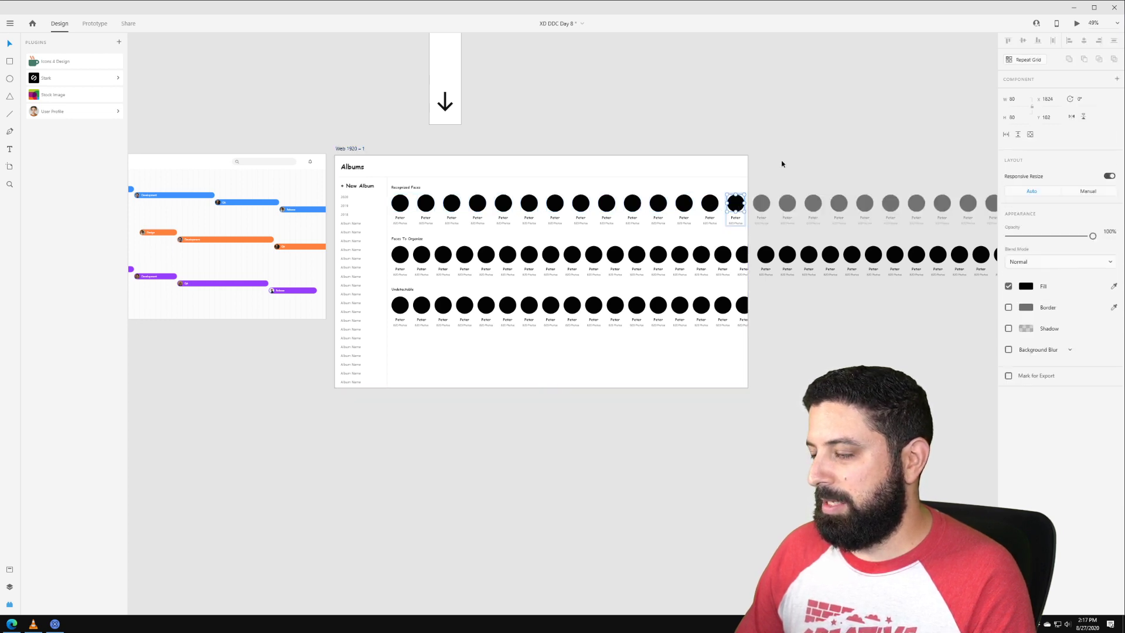
ctrl+shift+click(685, 208)
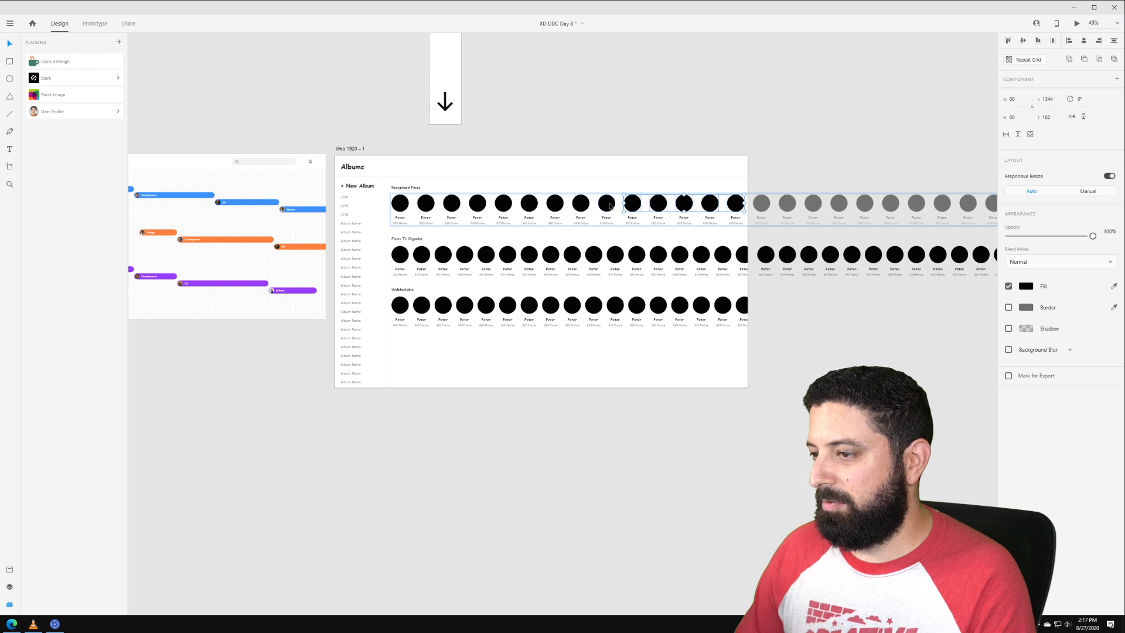
ctrl+shift+click(507, 207)
click(626, 151)
click(607, 210)
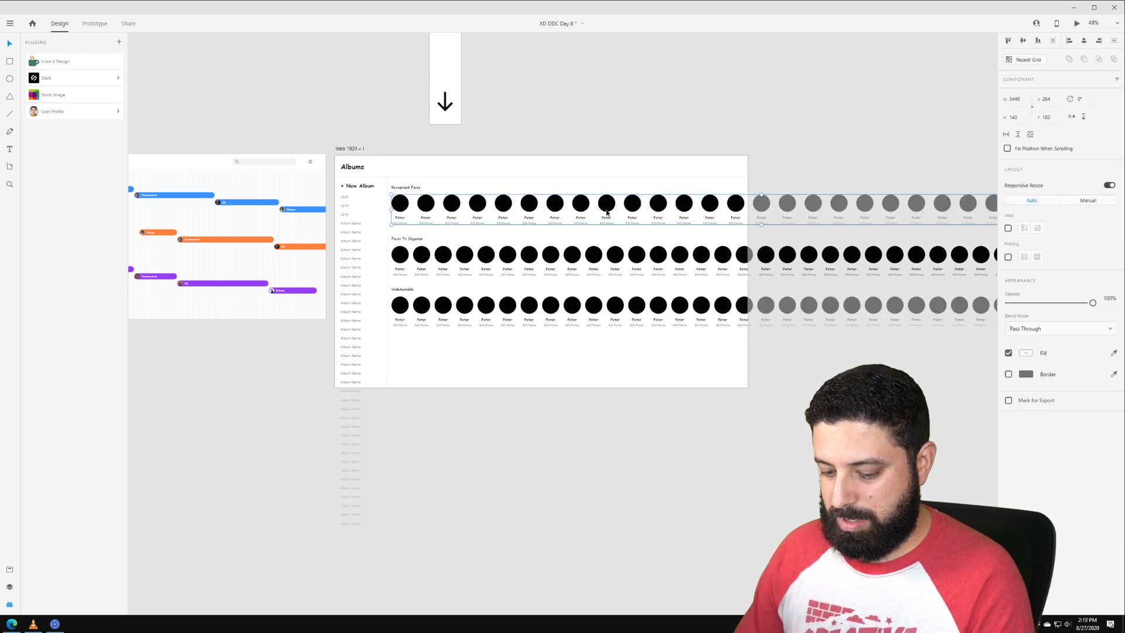
Step: Undo an accidental artboard move and expand the User Profile plugin's options
click(625, 169)
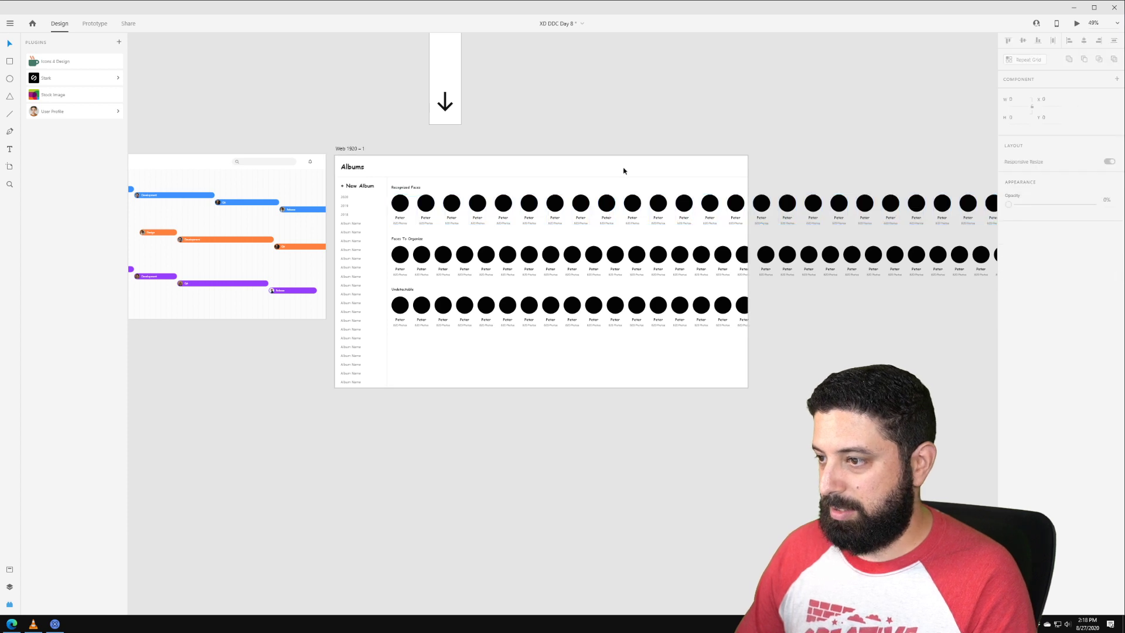
drag(389, 196, 214, 209)
key(ctrl+z)
click(401, 205)
click(451, 233)
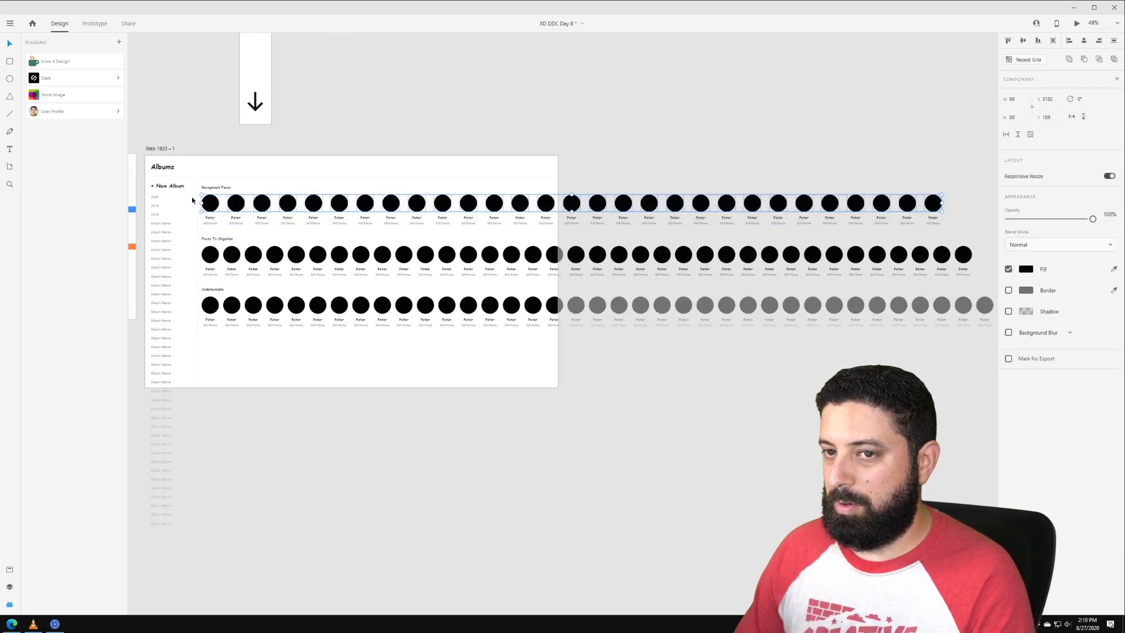
click(99, 111)
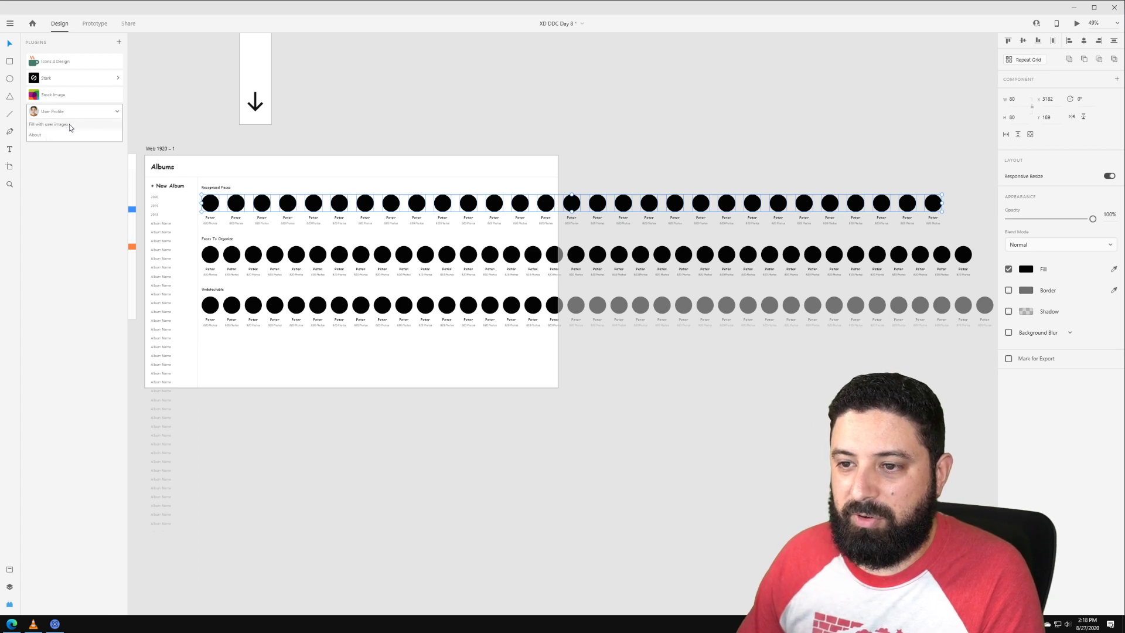
Step: Fill the Recognized Faces circles with user images and dismiss the Done message
click(70, 124)
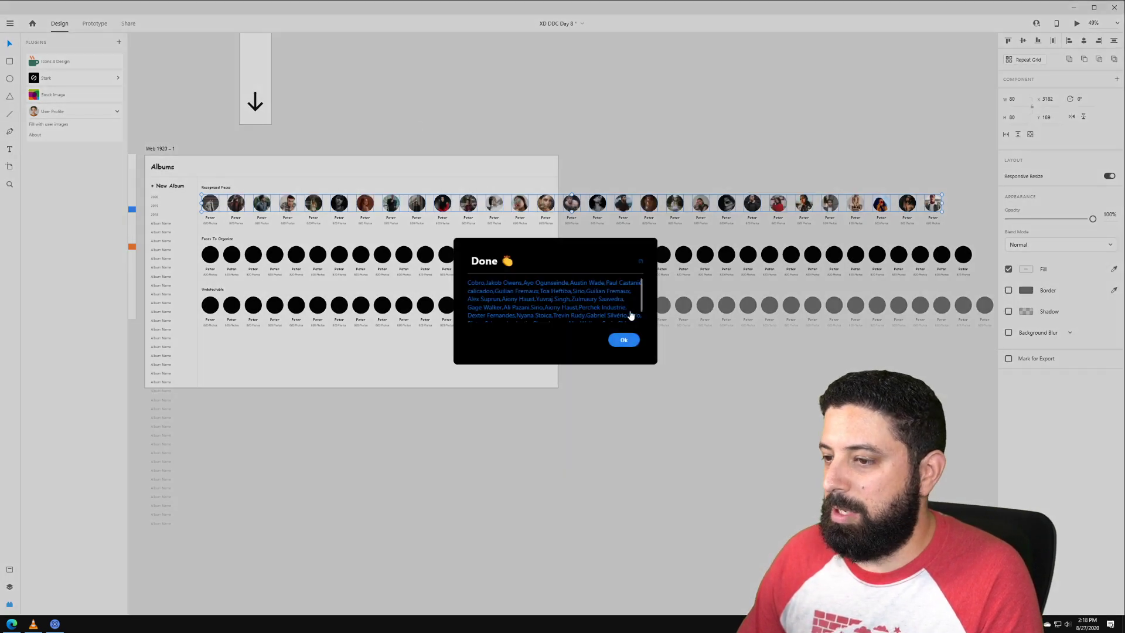
click(624, 341)
click(455, 139)
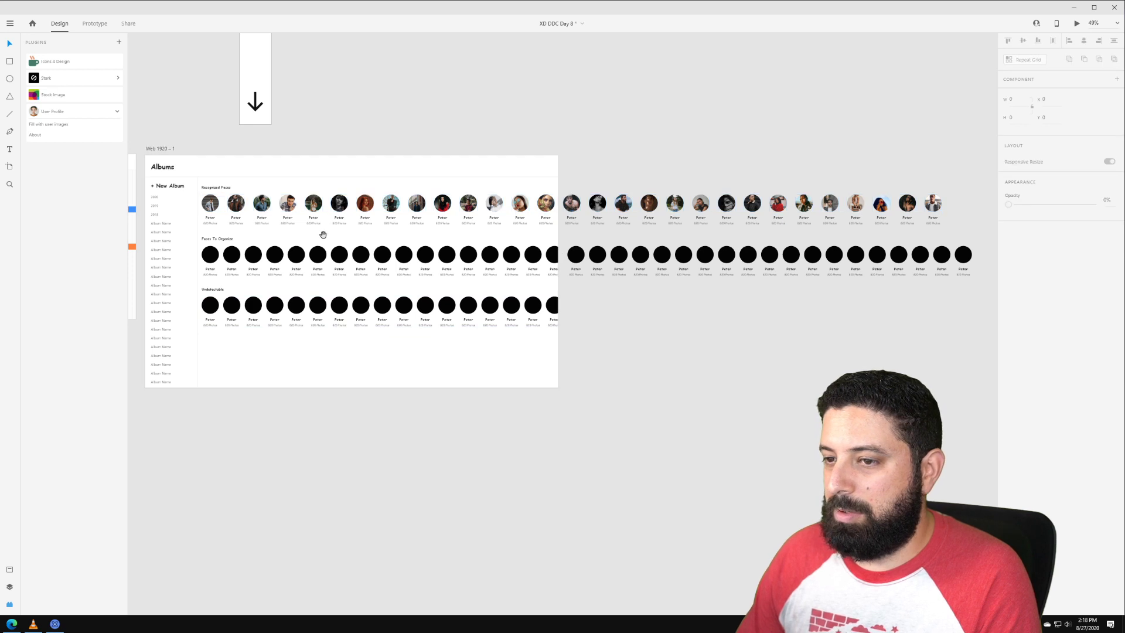
Step: Undo an accidental move of the Web 1920 – 1 artboard and clear the selection
drag(321, 230, 415, 170)
click(431, 194)
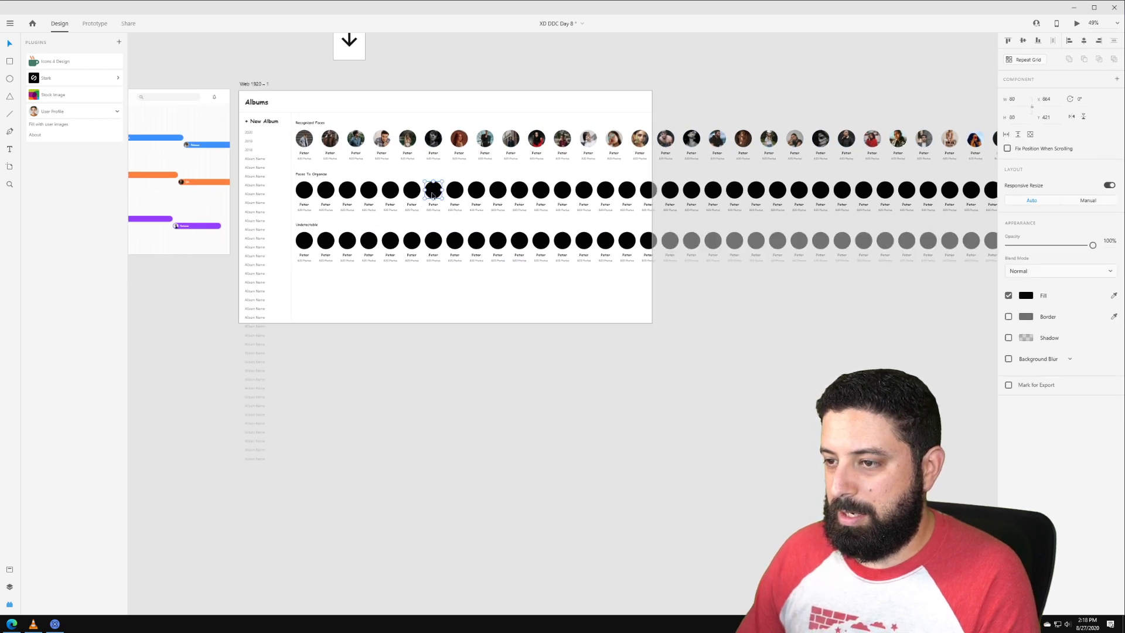
click(295, 180)
drag(295, 181, 370, 184)
key(ctrl+z)
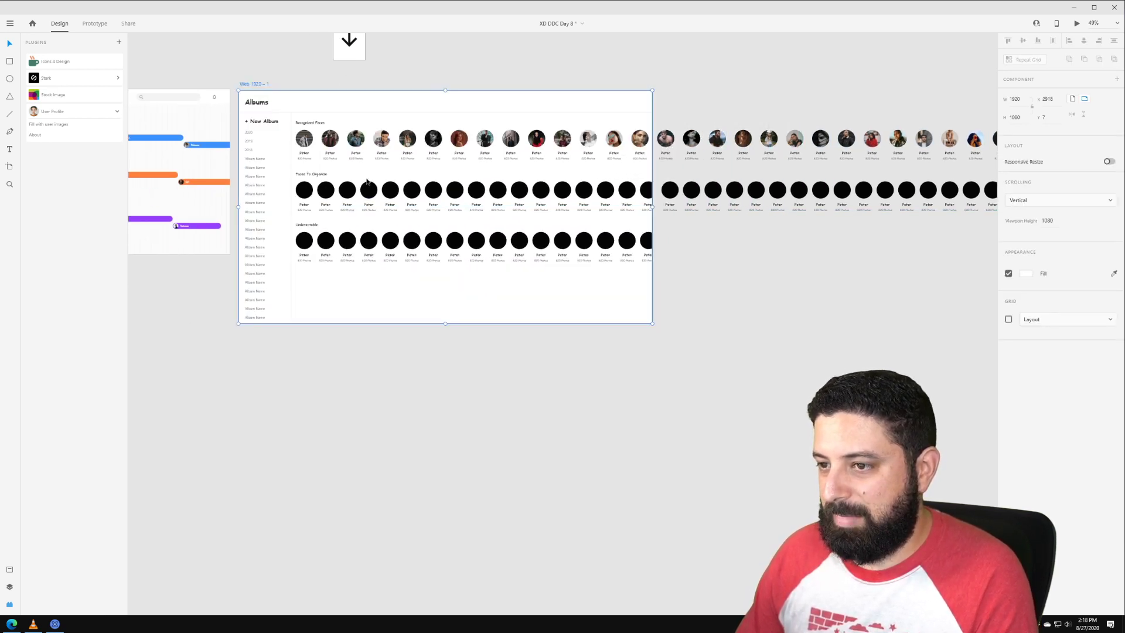
click(841, 246)
Step: Fill the Faces To Organize circles with user profile photos
scroll(772, 75, down, 3)
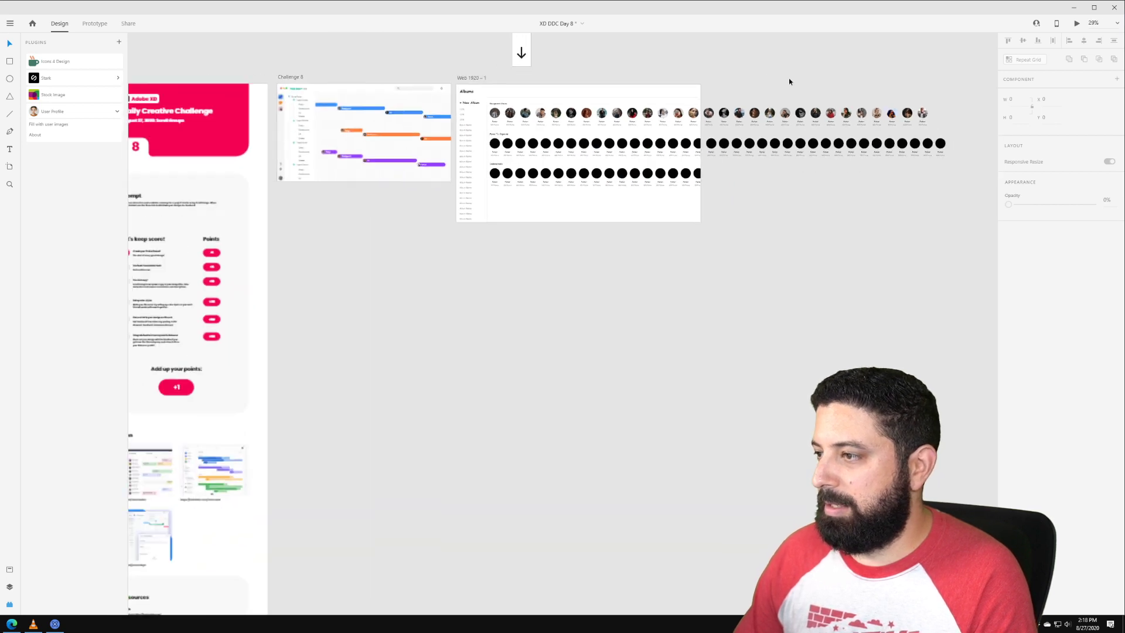
drag(966, 143, 468, 148)
click(73, 125)
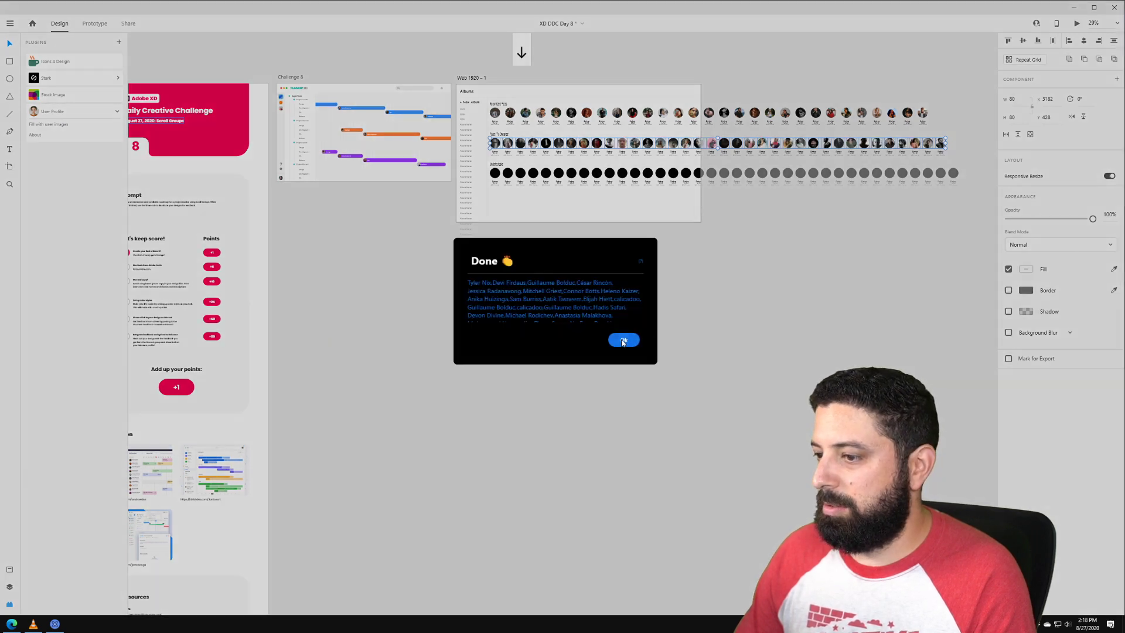
click(623, 341)
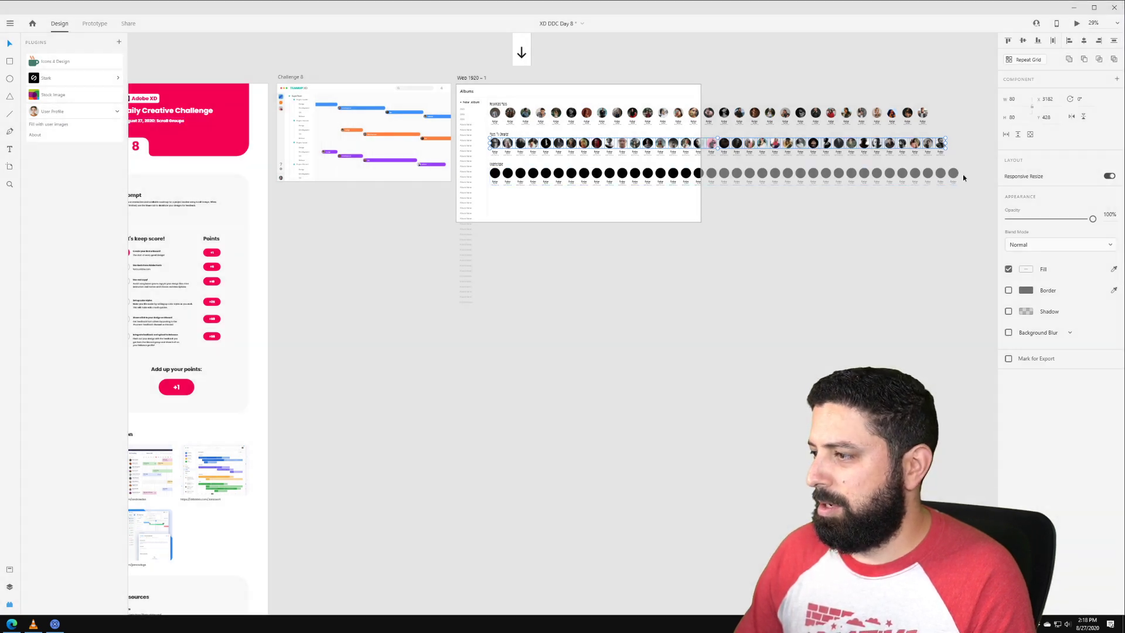
click(963, 174)
Step: Ungroup the Undetectable row and fill its circles with user profile photos
click(649, 175)
double_click(649, 175)
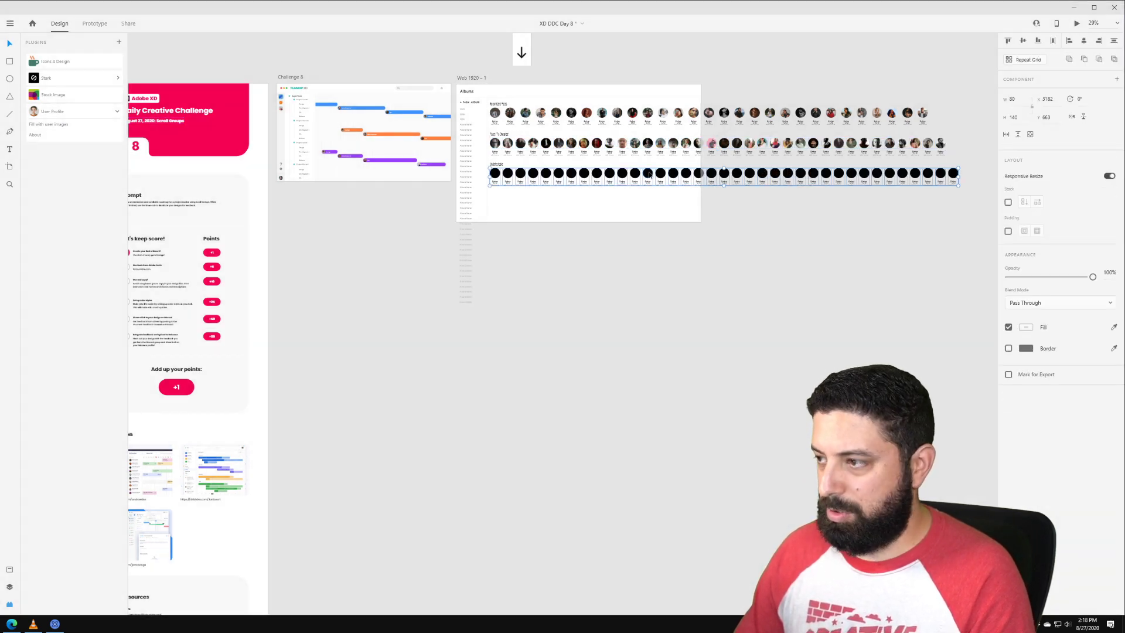
key(ctrl+shift+g)
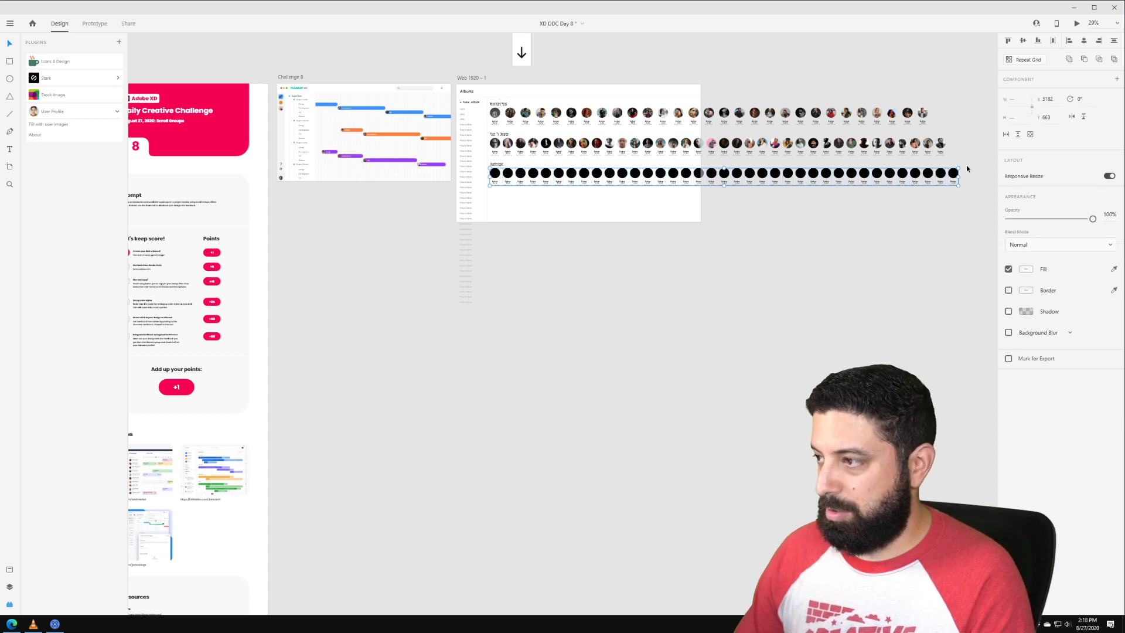
click(977, 172)
drag(979, 173, 492, 171)
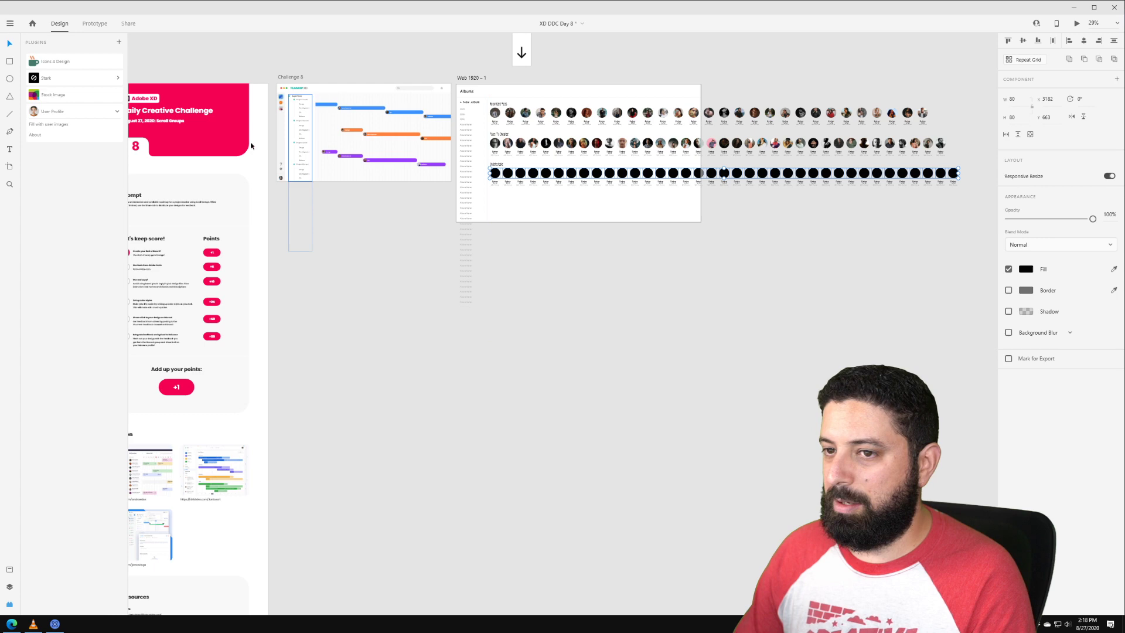
click(57, 124)
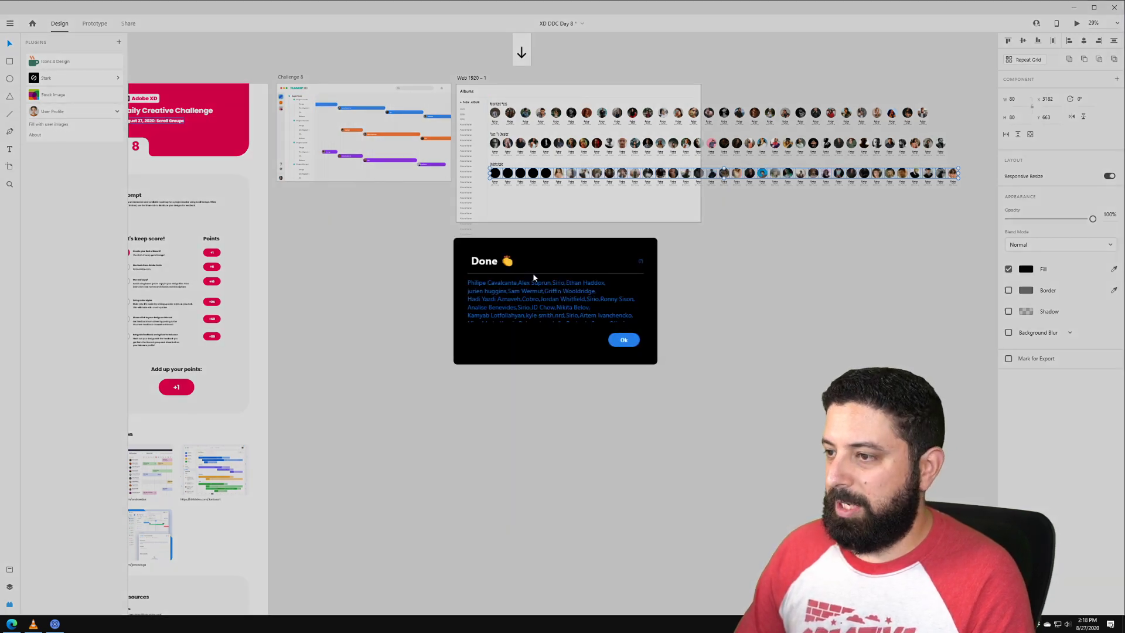
click(627, 339)
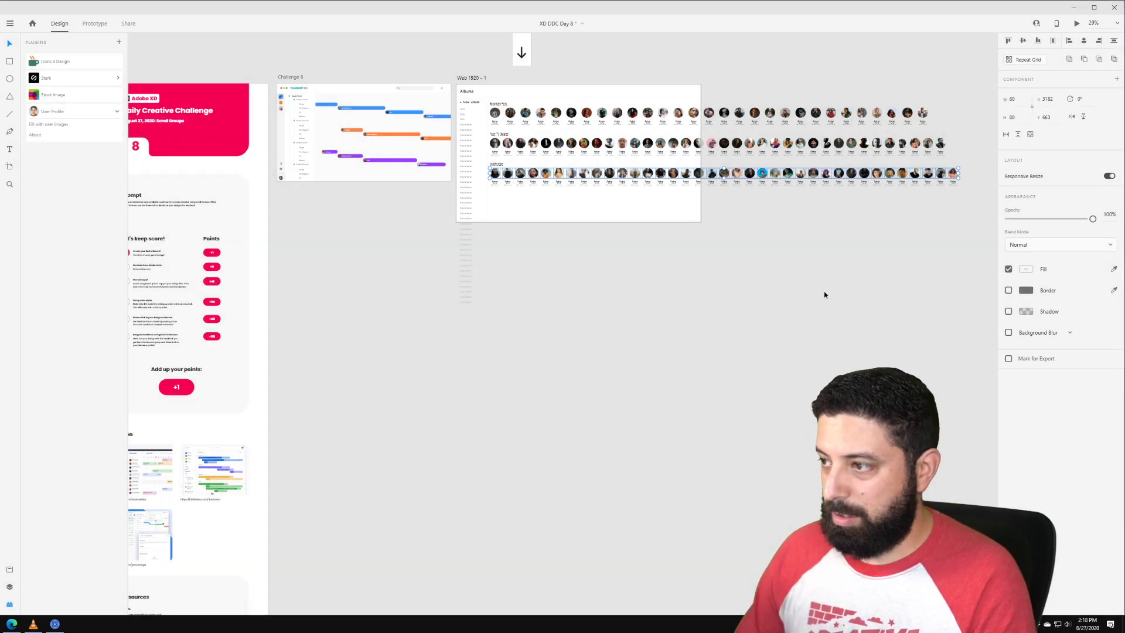
click(975, 202)
Step: Check the Undetectable, Faces To Organize and Recognized Faces rows by selecting each in turn
drag(916, 197, 730, 184)
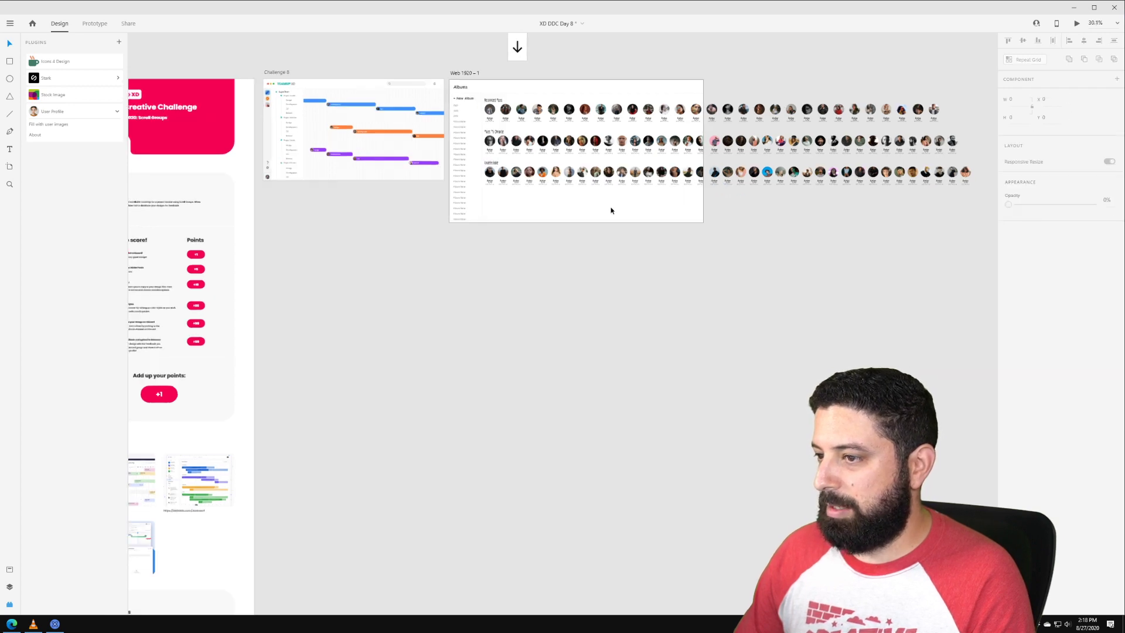
scroll(610, 209, up, 5)
scroll(521, 172, down, 3)
scroll(670, 258, up, 2)
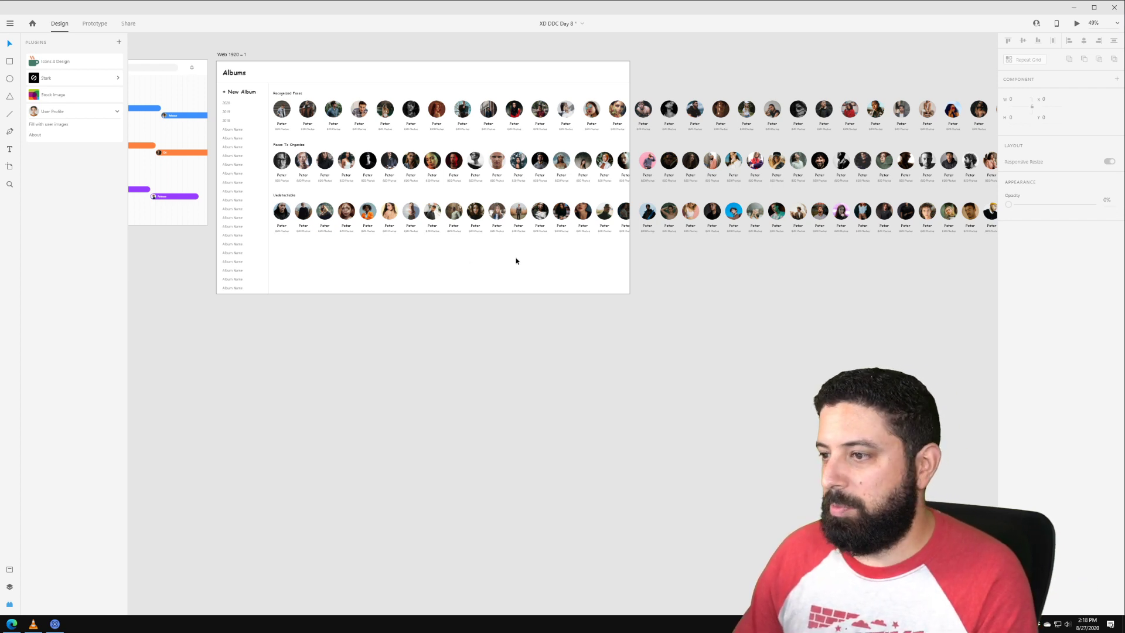
scroll(515, 260, down, 2)
drag(946, 248, 328, 214)
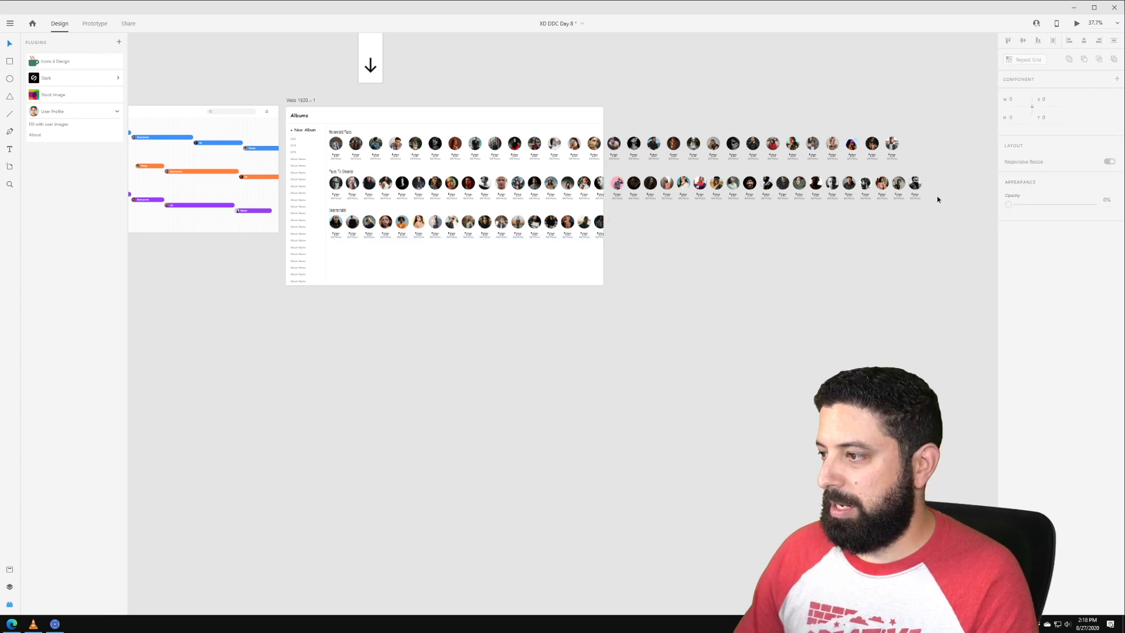
drag(940, 201, 327, 175)
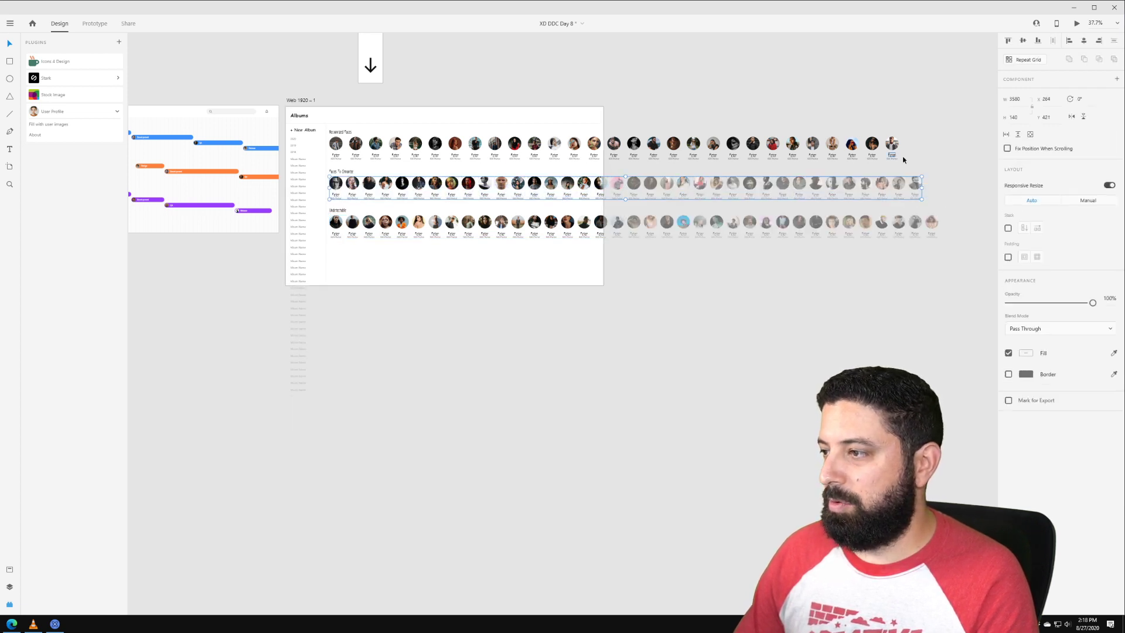
drag(934, 158, 328, 140)
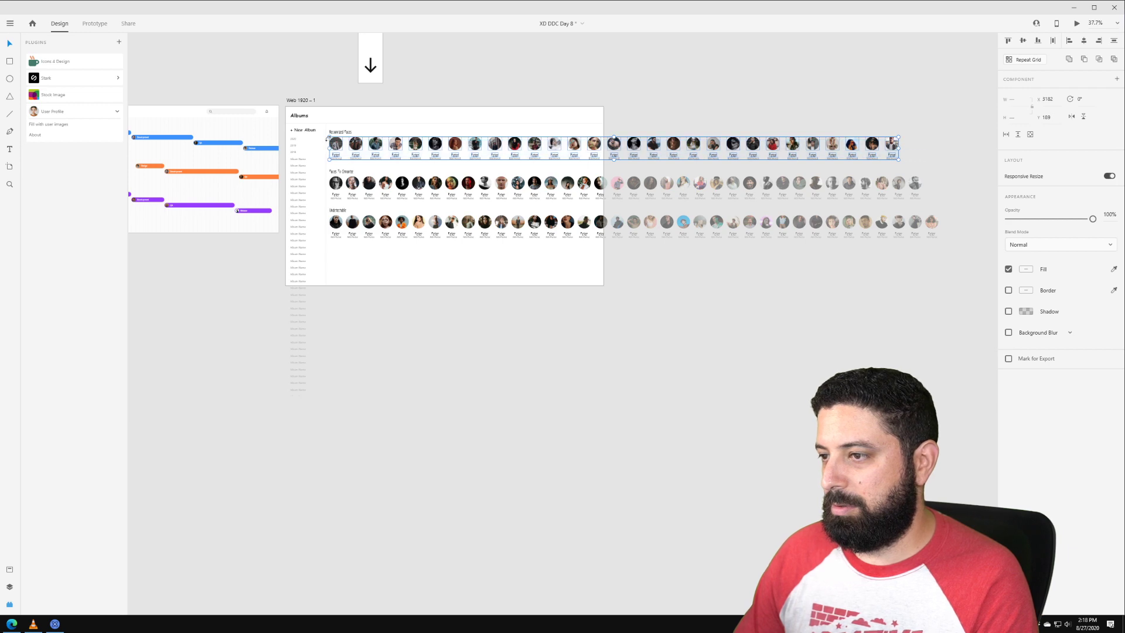
click(466, 94)
ctrl+scroll(329, 128, up, 3)
ctrl+scroll(330, 129, up, 2)
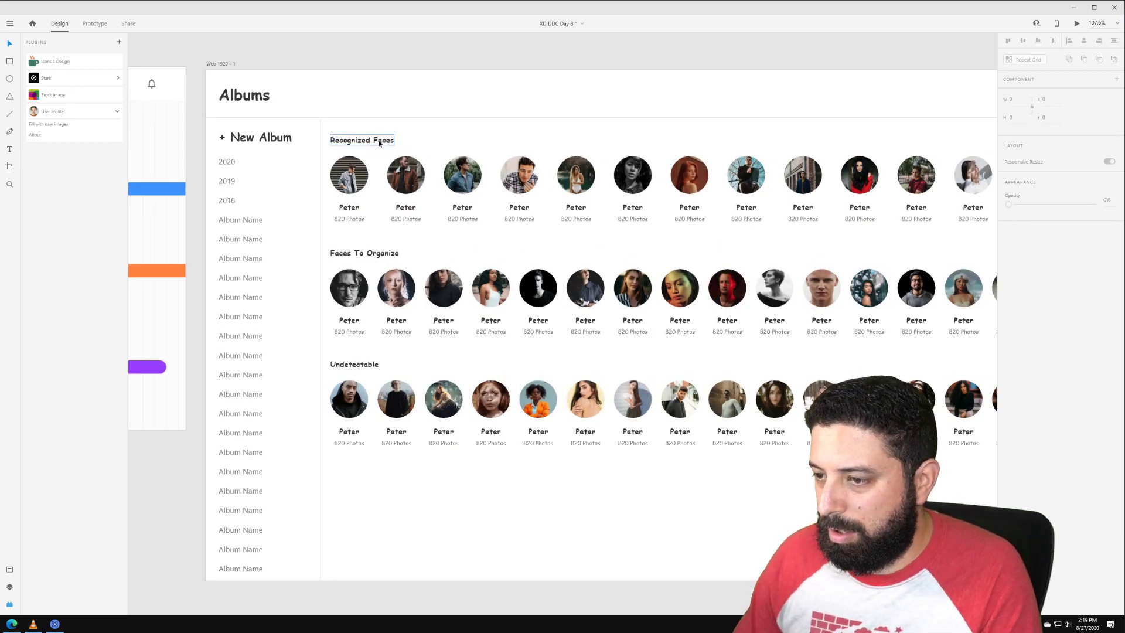
Step: Select the three section headings, the + New Album label and the Albums title
click(369, 144)
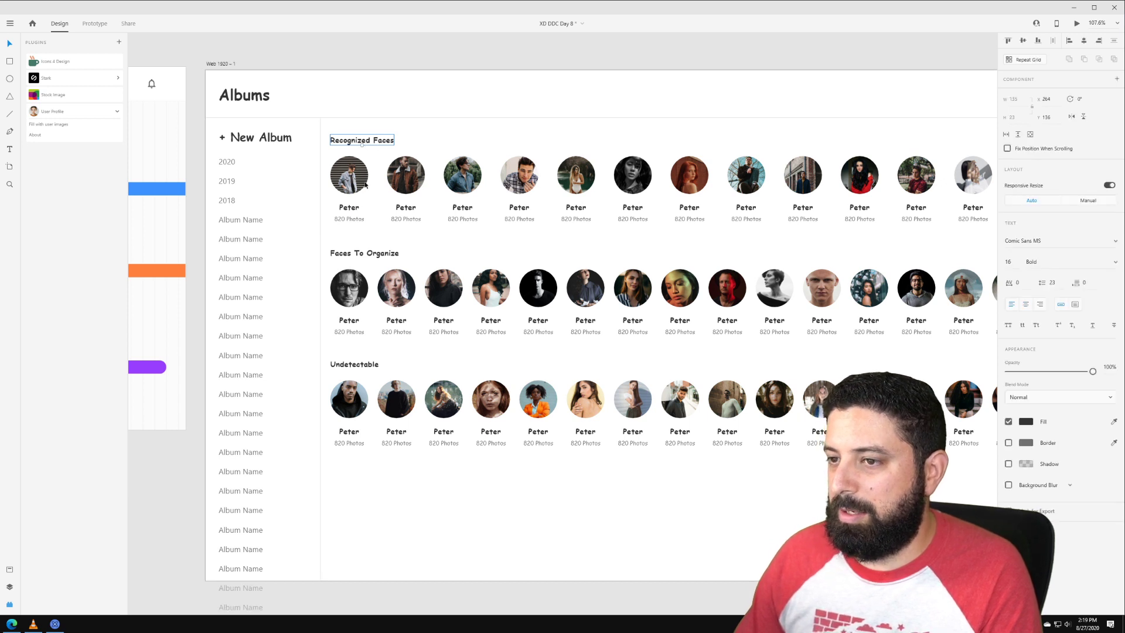
shift+click(371, 254)
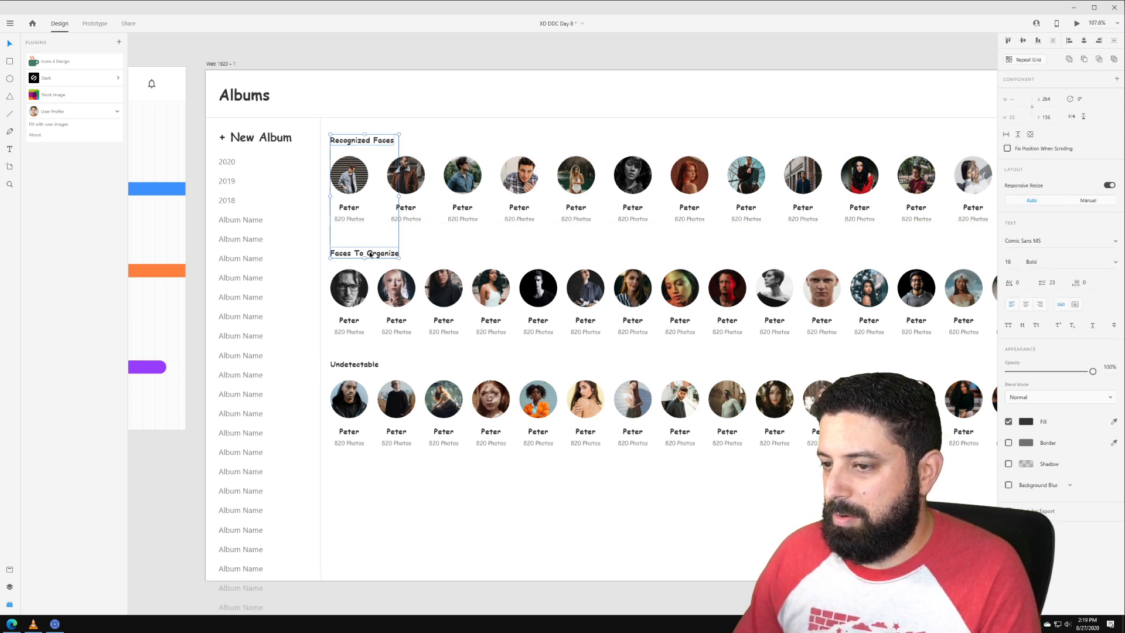
shift+click(359, 366)
shift+click(261, 137)
shift+click(244, 96)
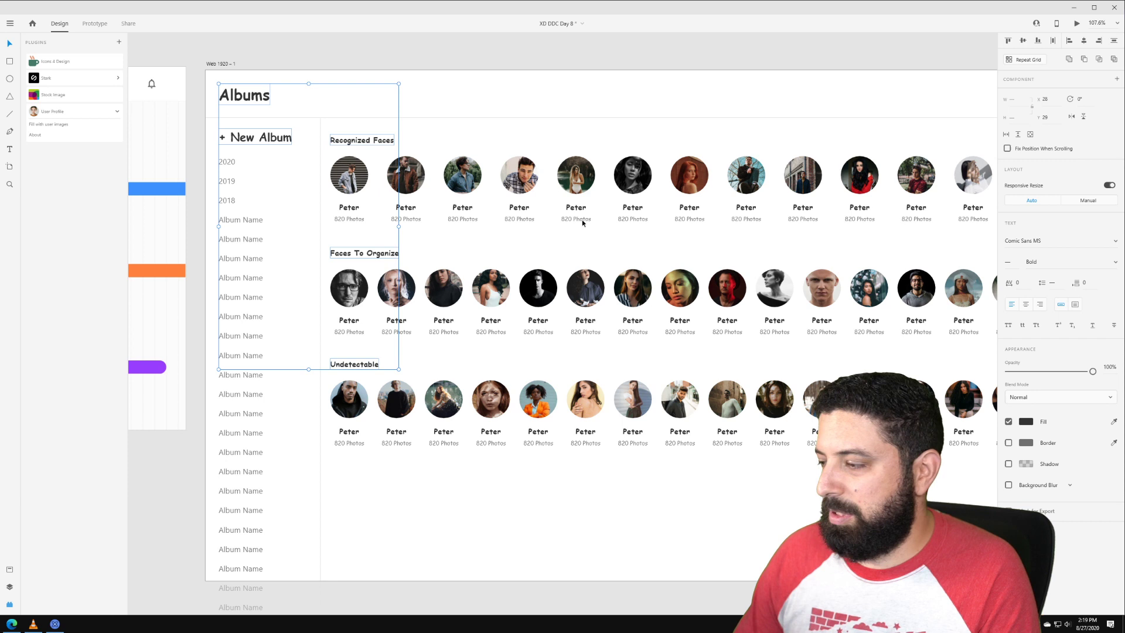
Step: Change the selected titles' text fill to a dark blue
click(1027, 422)
click(982, 382)
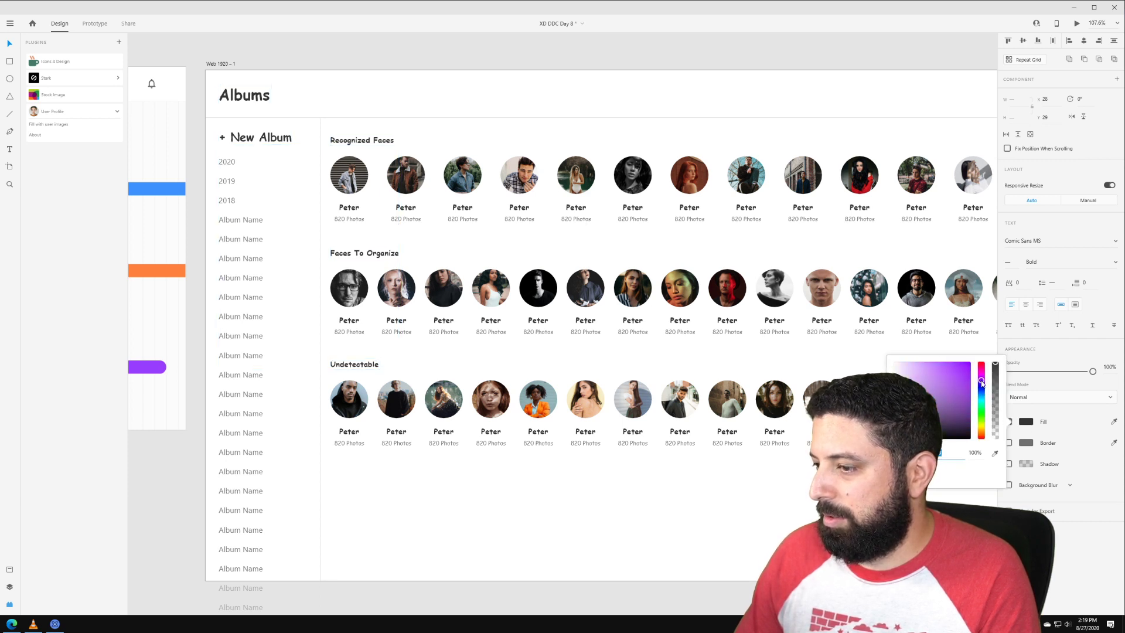
click(945, 396)
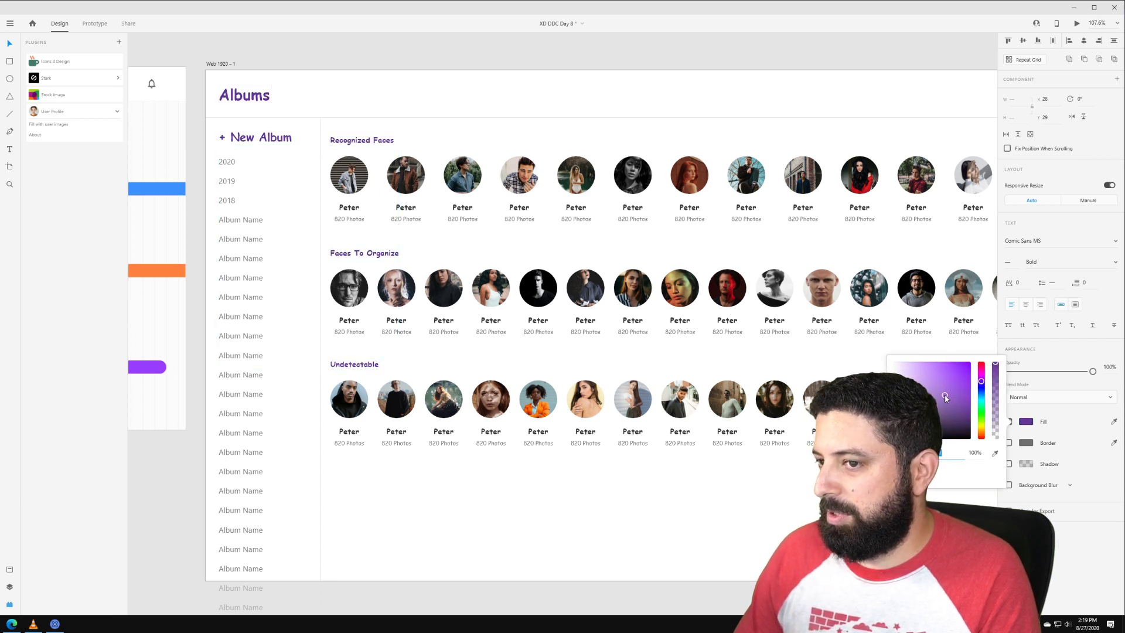
click(981, 390)
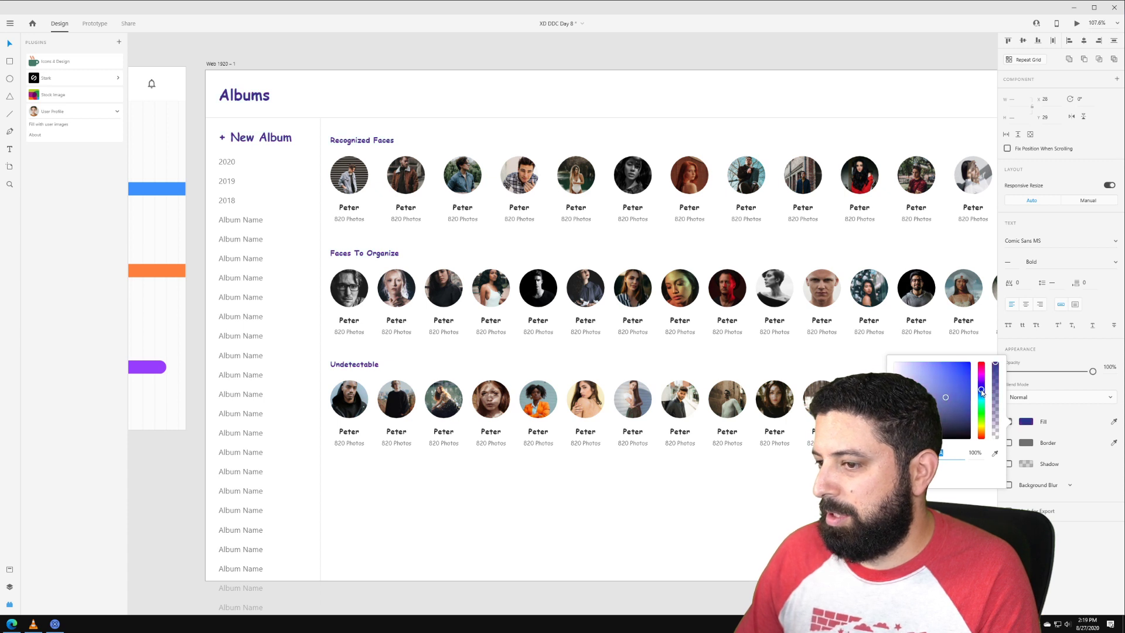
click(951, 404)
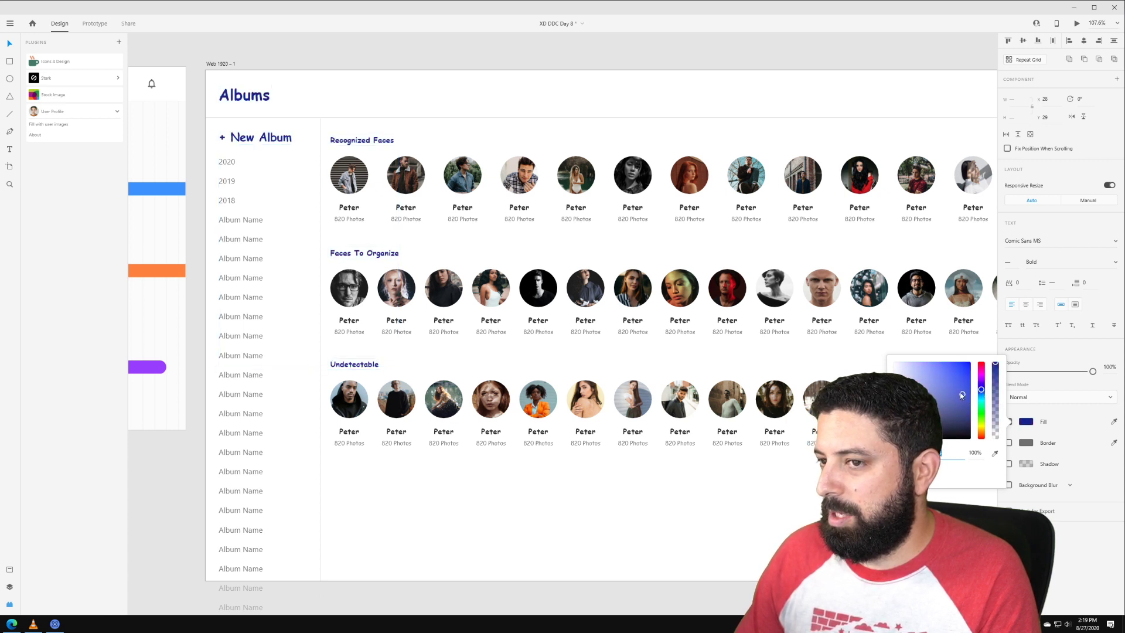
click(457, 80)
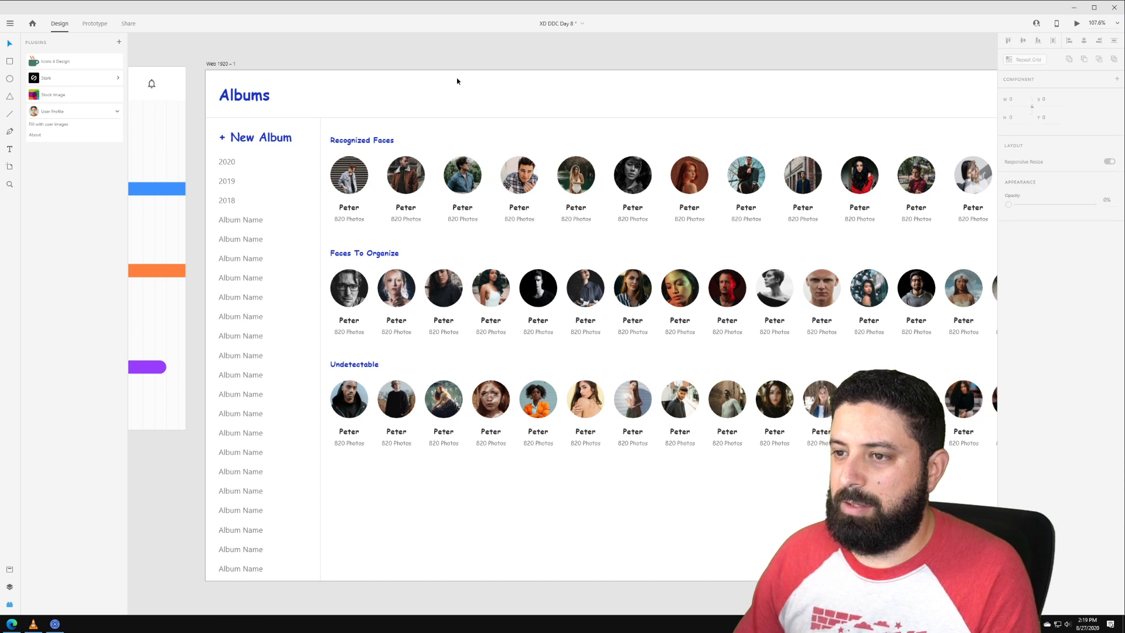
click(228, 165)
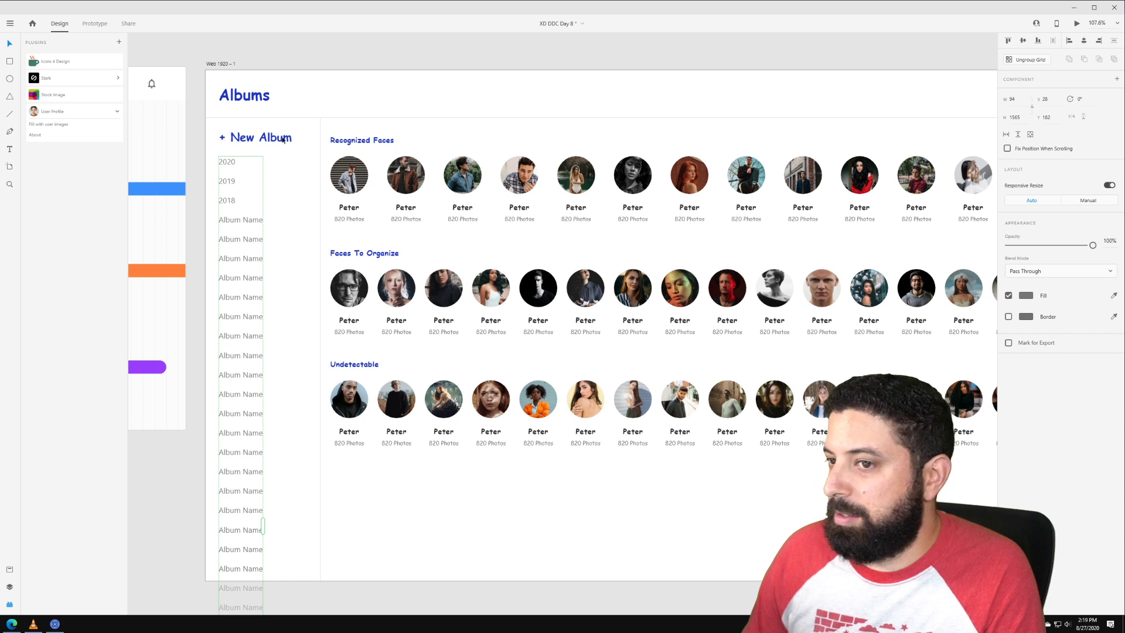
Step: Make the album name list scroll vertically and the Recognized Faces row scroll horizontally, aligned at the divider
click(1018, 134)
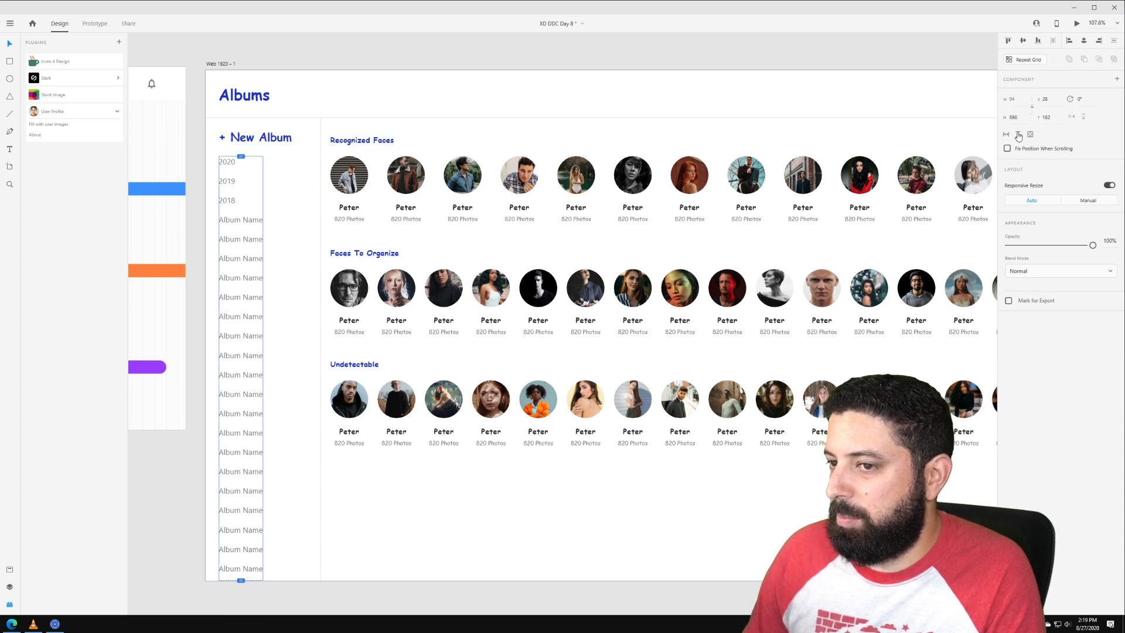
scroll(238, 367, down, 1)
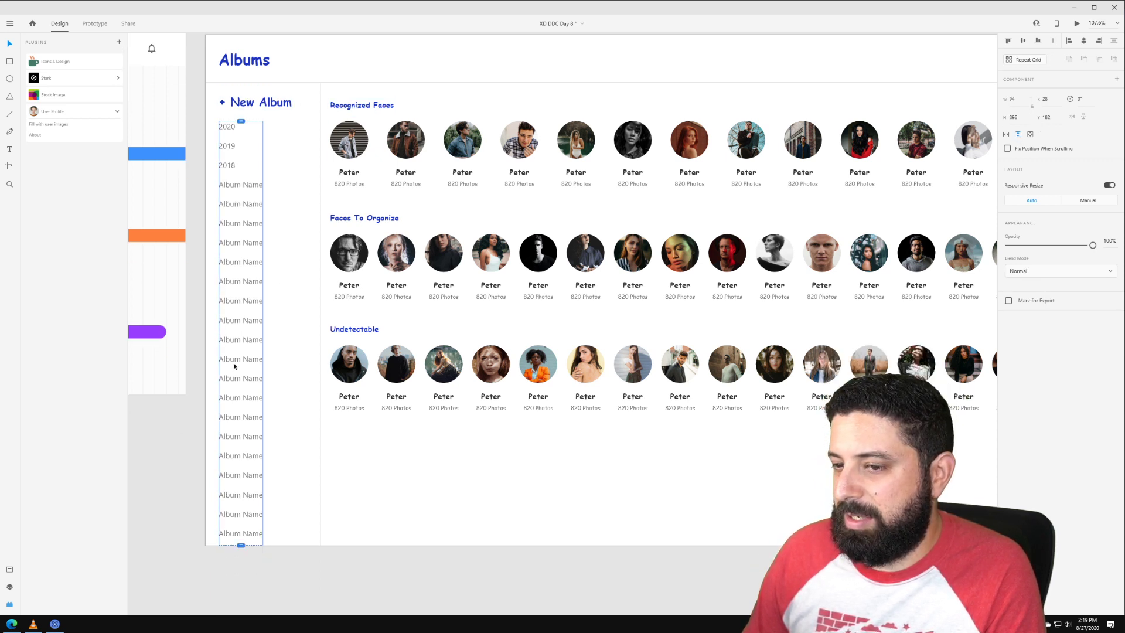
click(337, 160)
drag(608, 50, 515, 142)
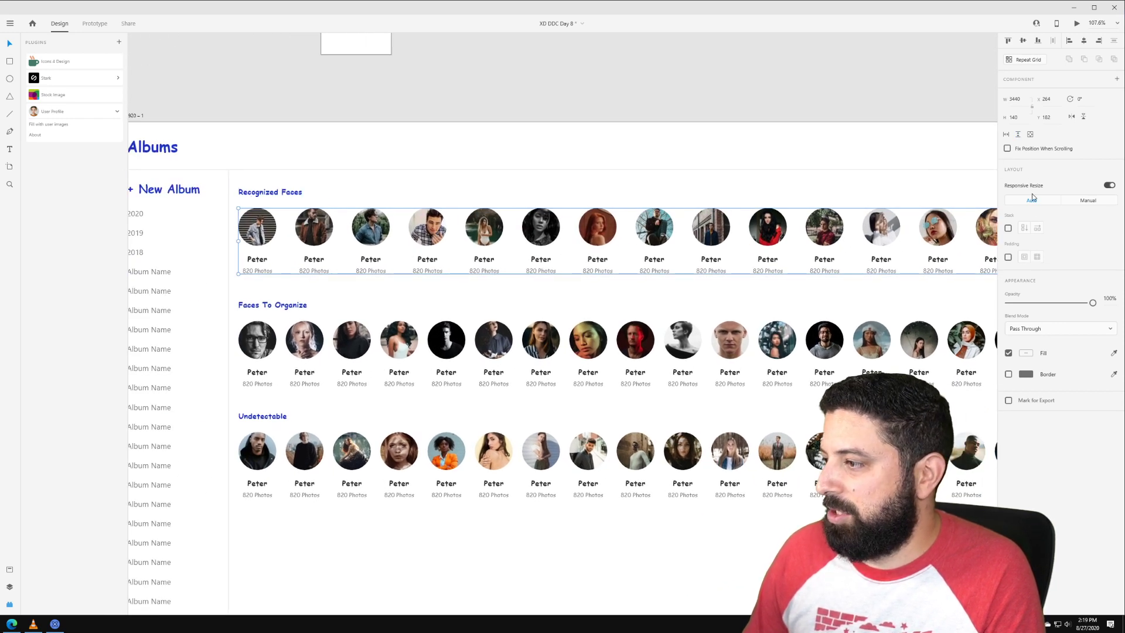
click(1006, 136)
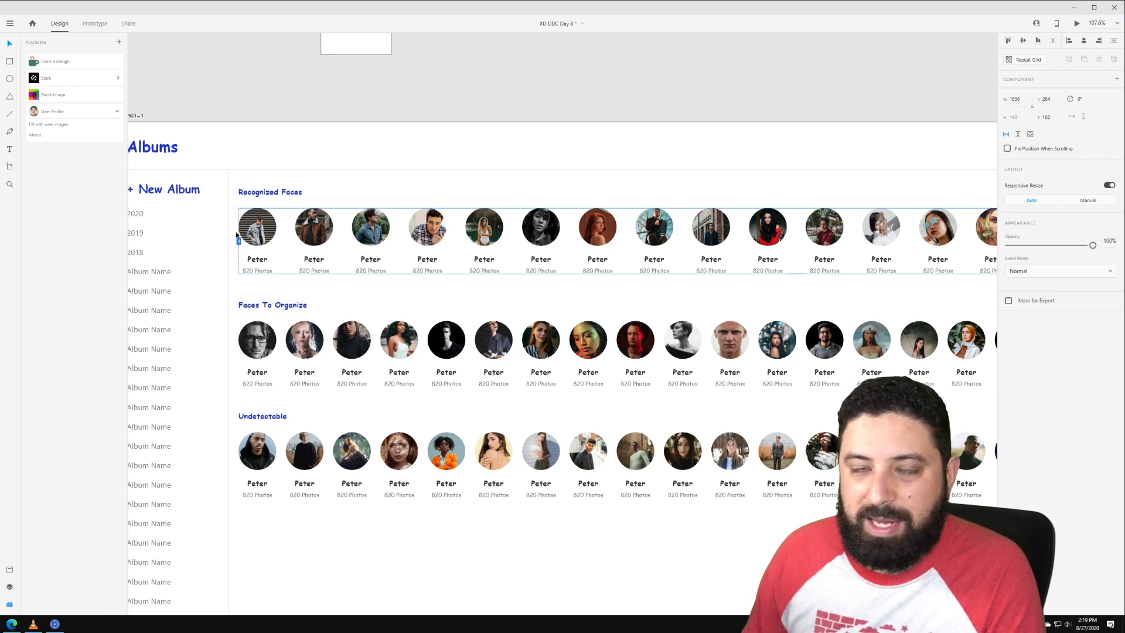
drag(231, 240, 228, 241)
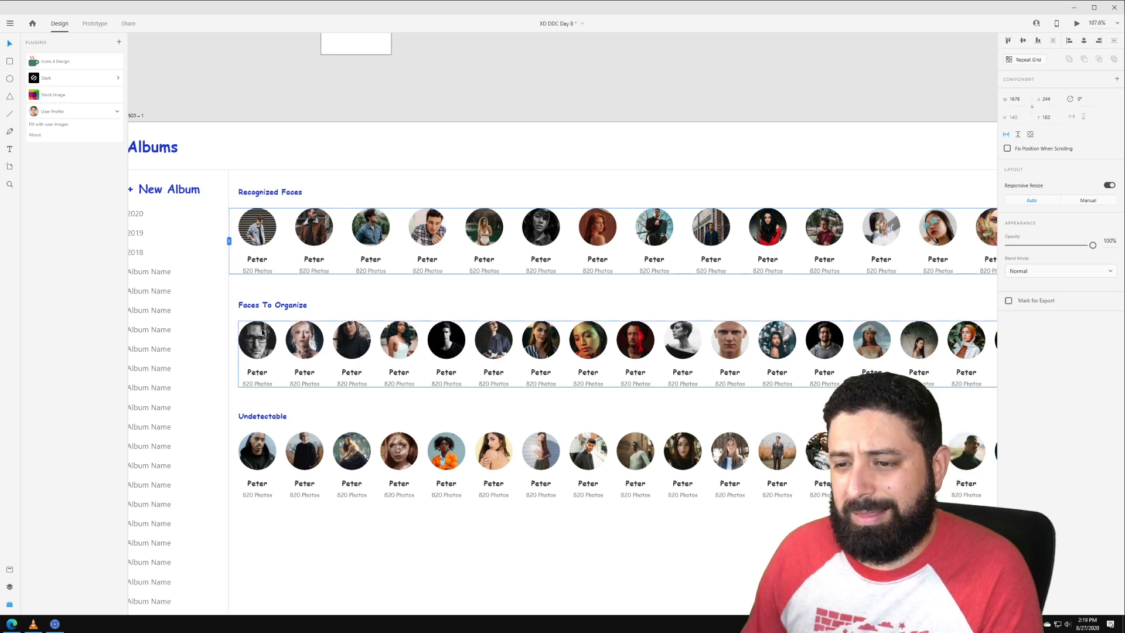
Step: Make the Faces To Organize and Undetectable rows scroll horizontally, with left edges at the divider
click(364, 347)
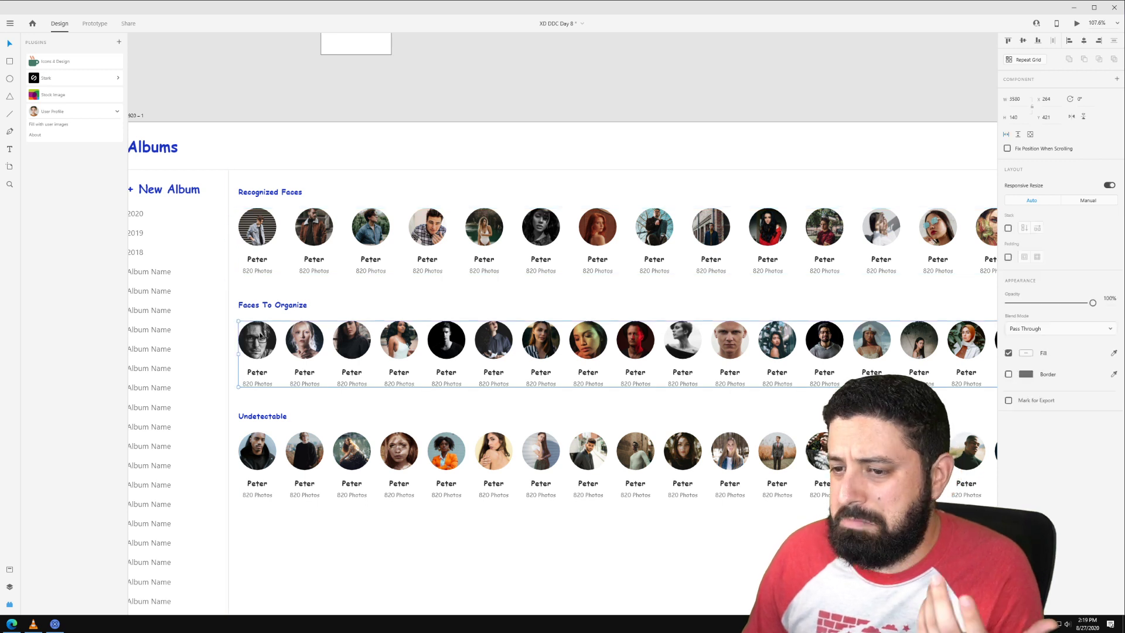
click(1008, 135)
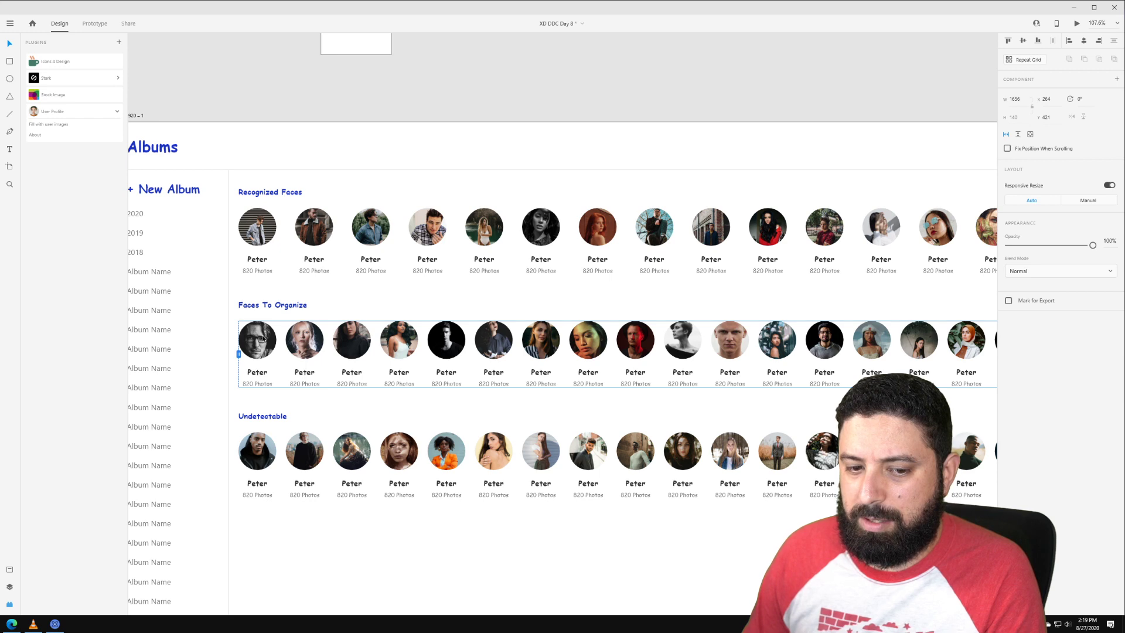
drag(239, 354, 228, 354)
click(405, 452)
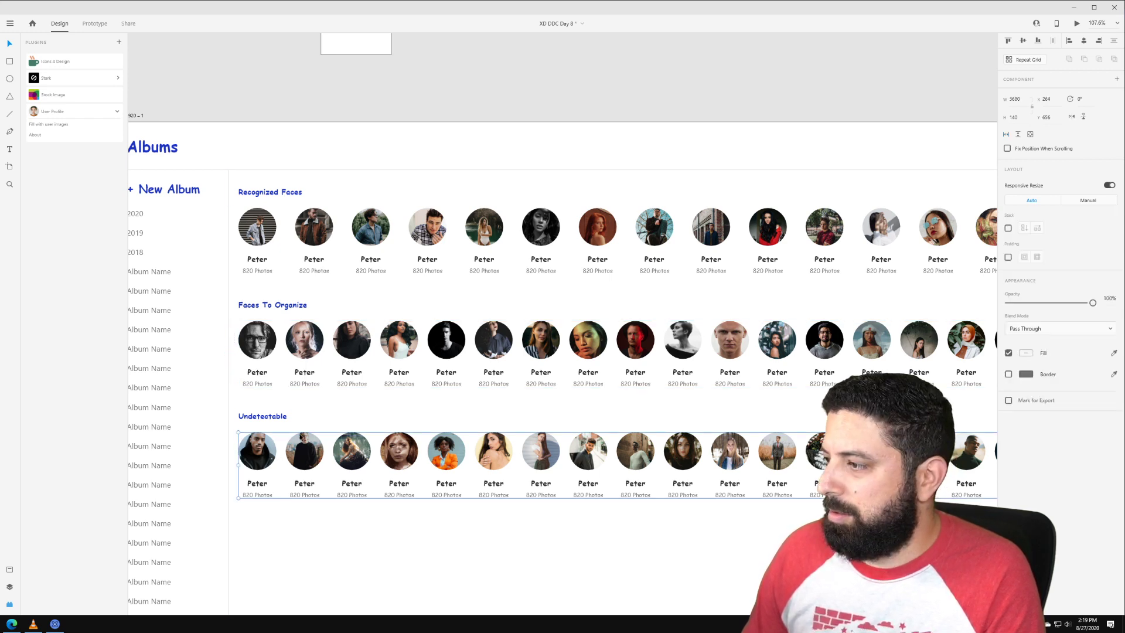
scroll(534, 319, down, 5)
click(1007, 135)
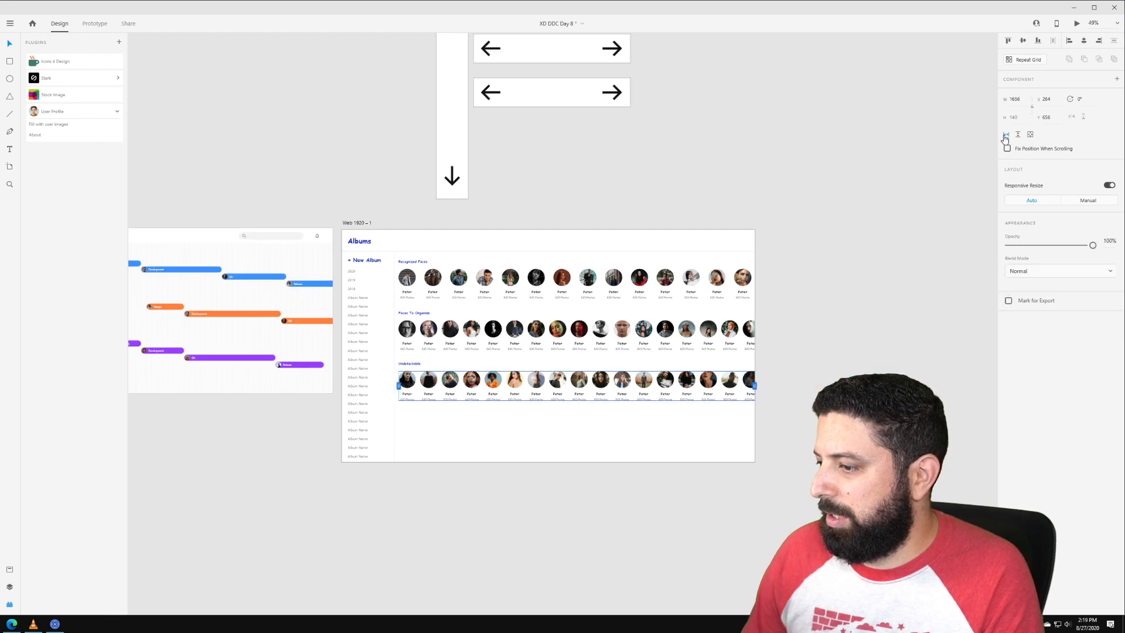
scroll(404, 390, up, 5)
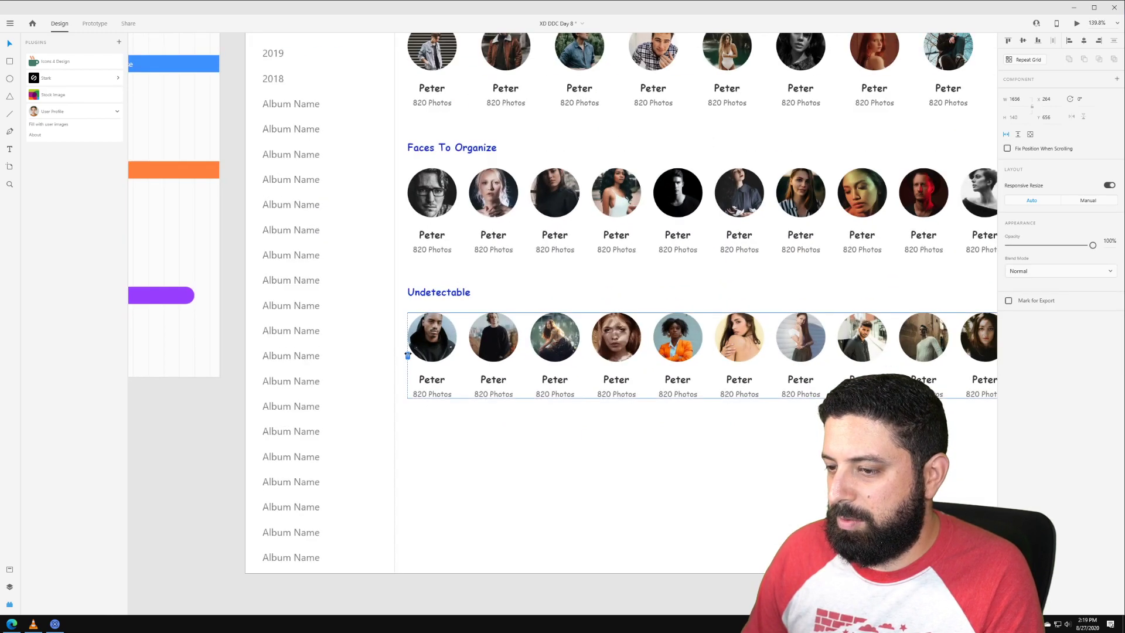
drag(405, 354, 391, 354)
scroll(394, 354, down, 4)
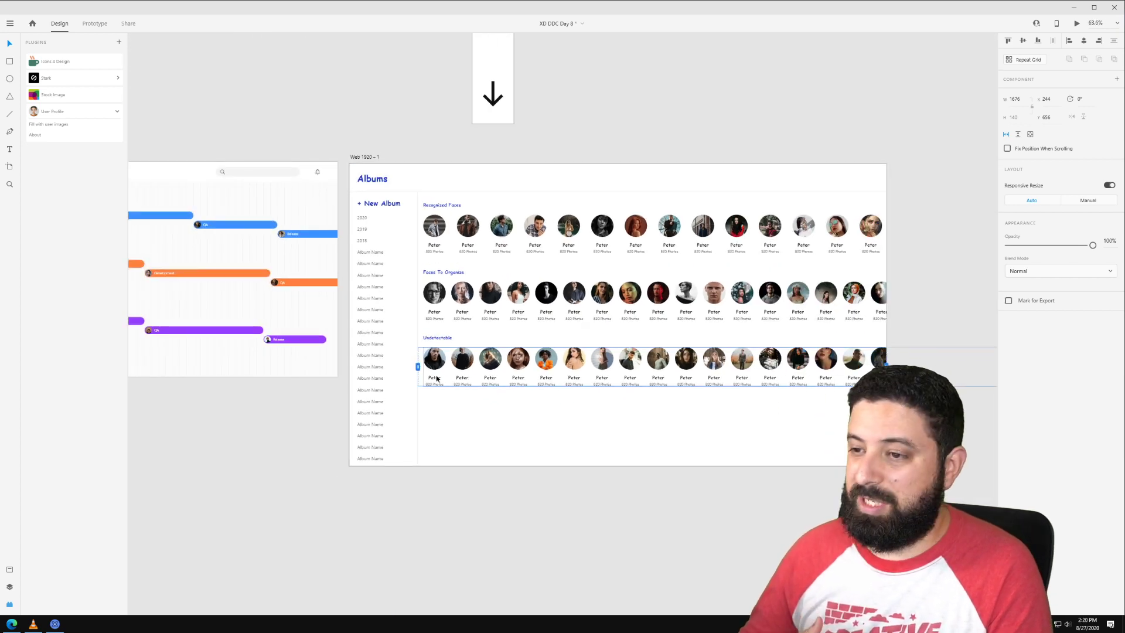
click(420, 133)
click(366, 157)
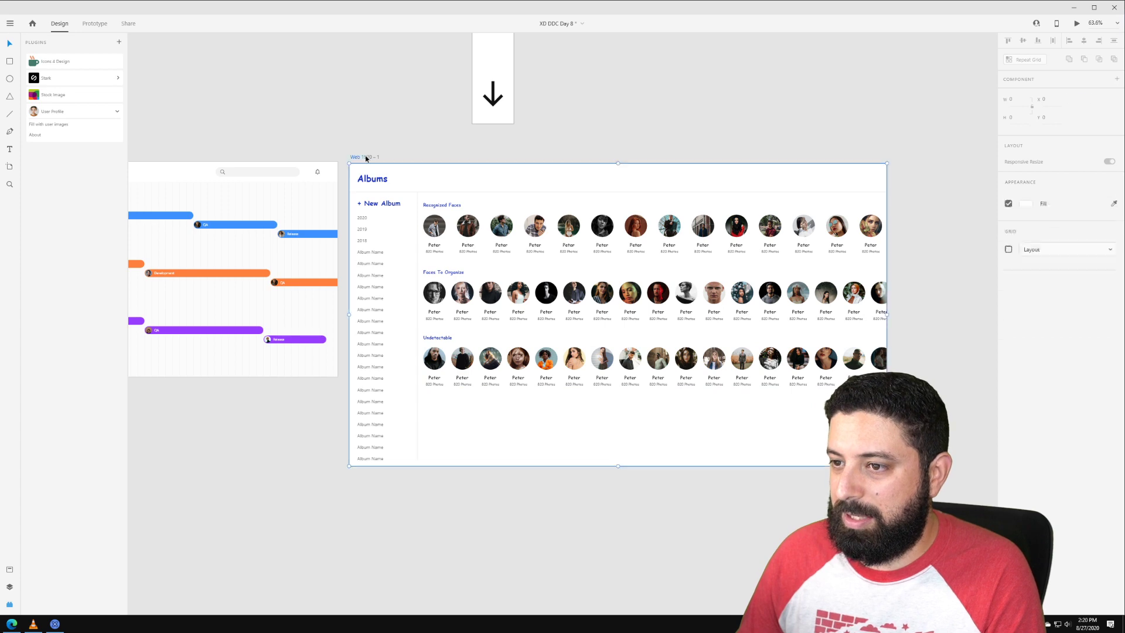
Step: Preview the Albums artboard on desktop and scroll the album name list up and down
click(1076, 24)
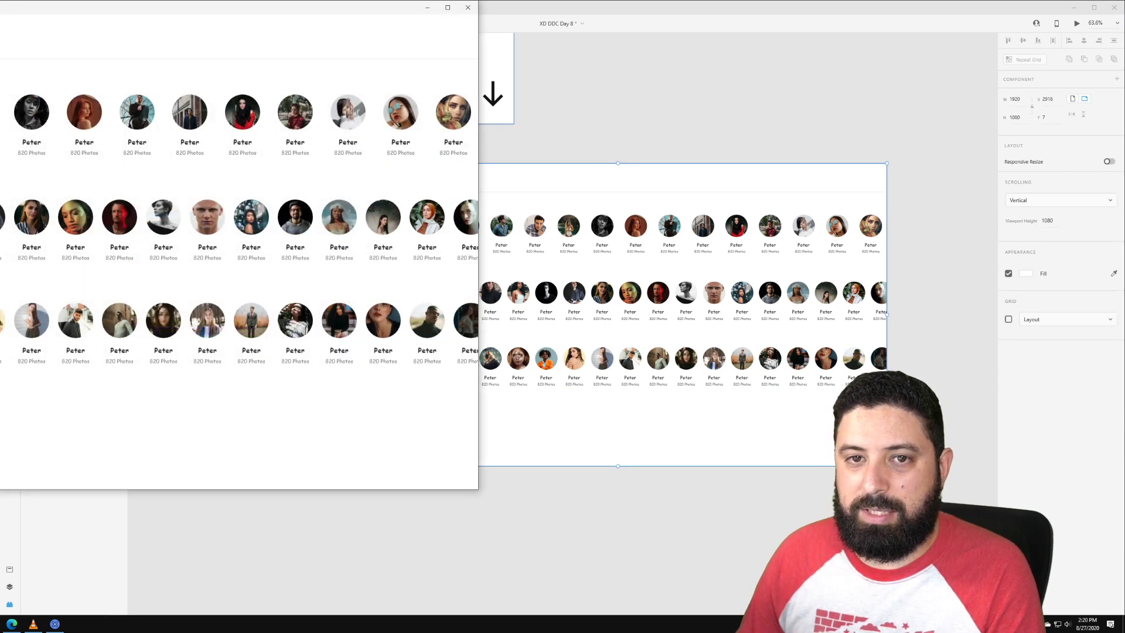
drag(6, 7, 296, 74)
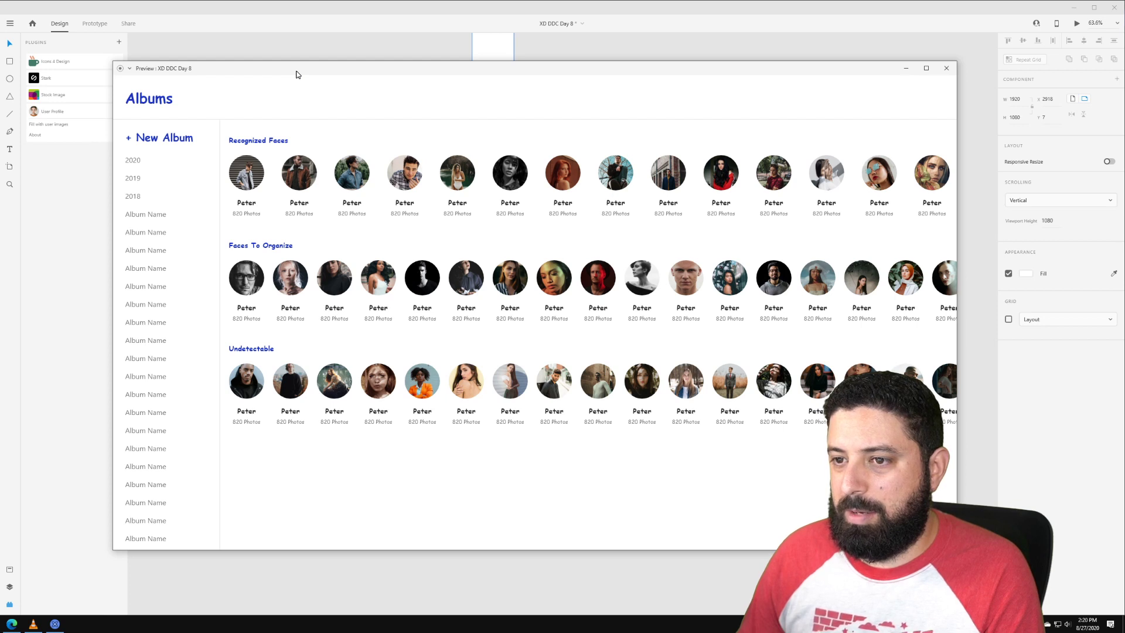
scroll(144, 225, down, 5)
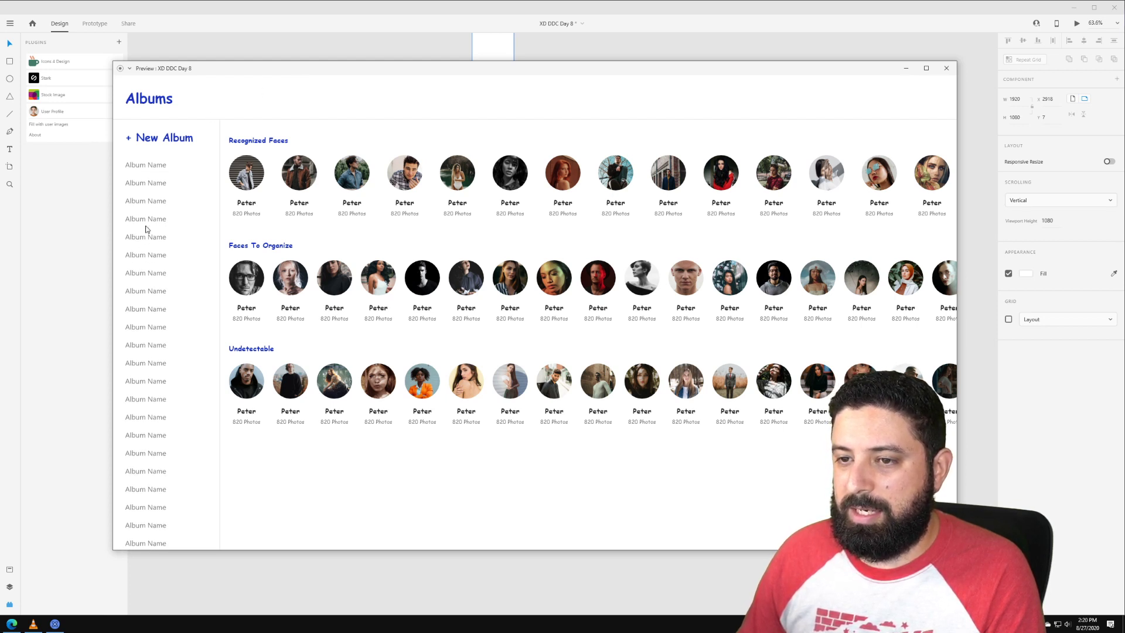
scroll(156, 268, down, 3)
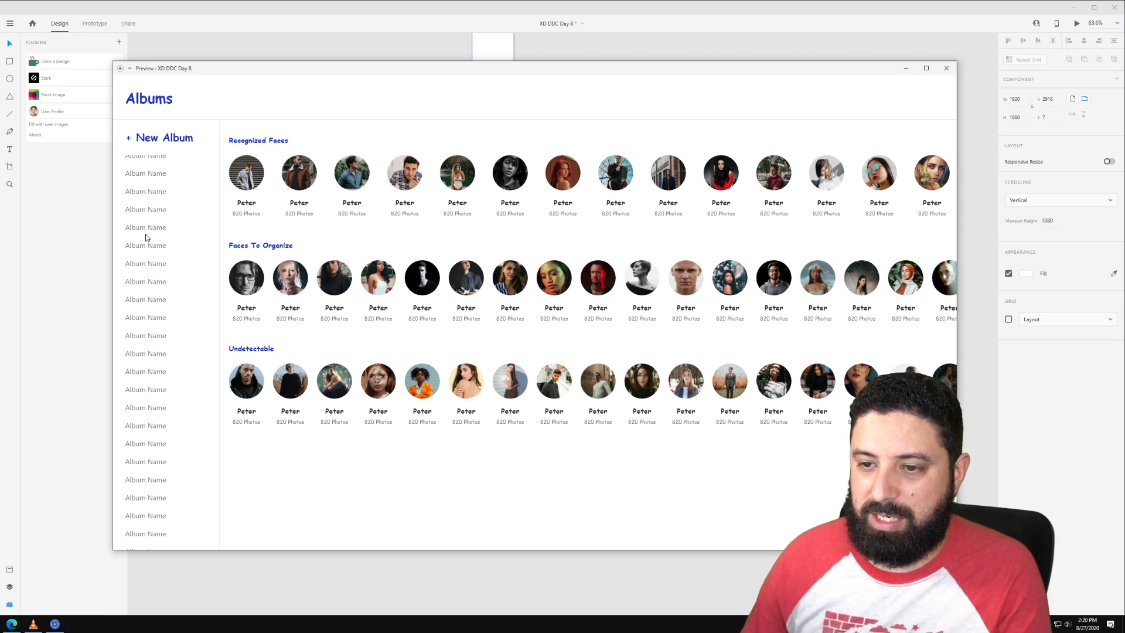
scroll(147, 241, up, 5)
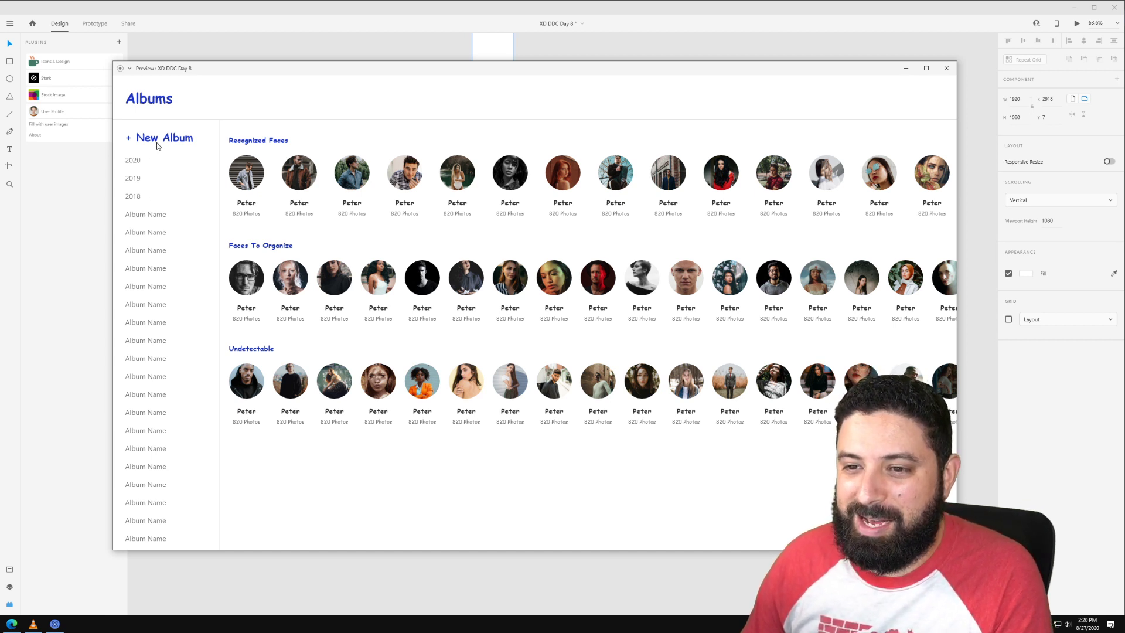
scroll(151, 229, down, 3)
scroll(151, 229, up, 3)
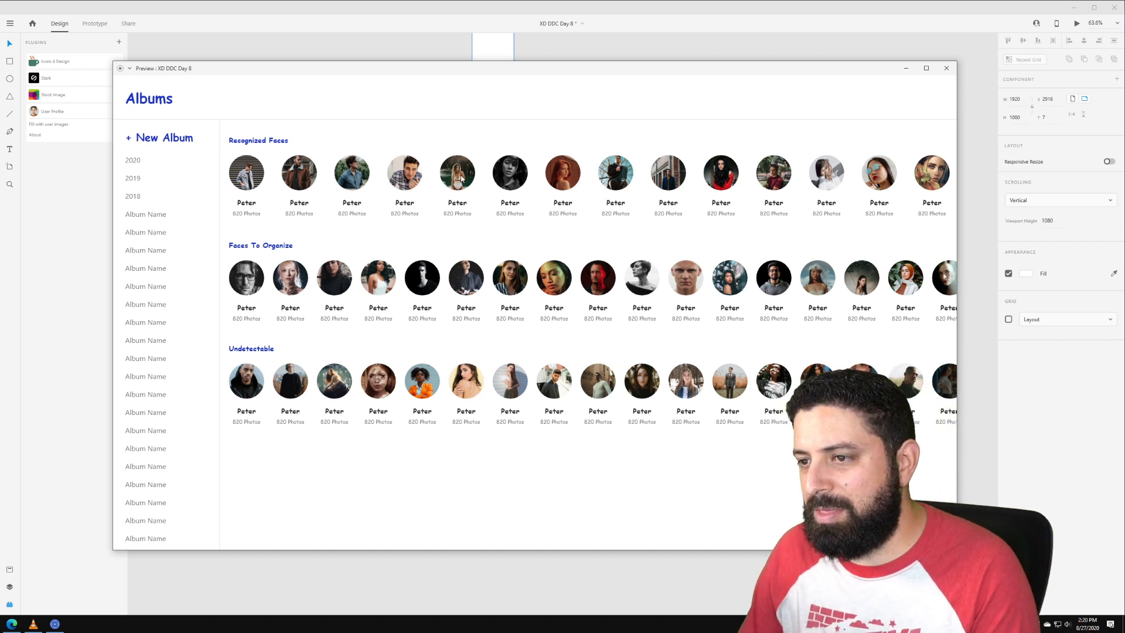
mouse_move(467, 179)
mouse_down()
mouse_move(103, 217)
mouse_move(465, 193)
mouse_up()
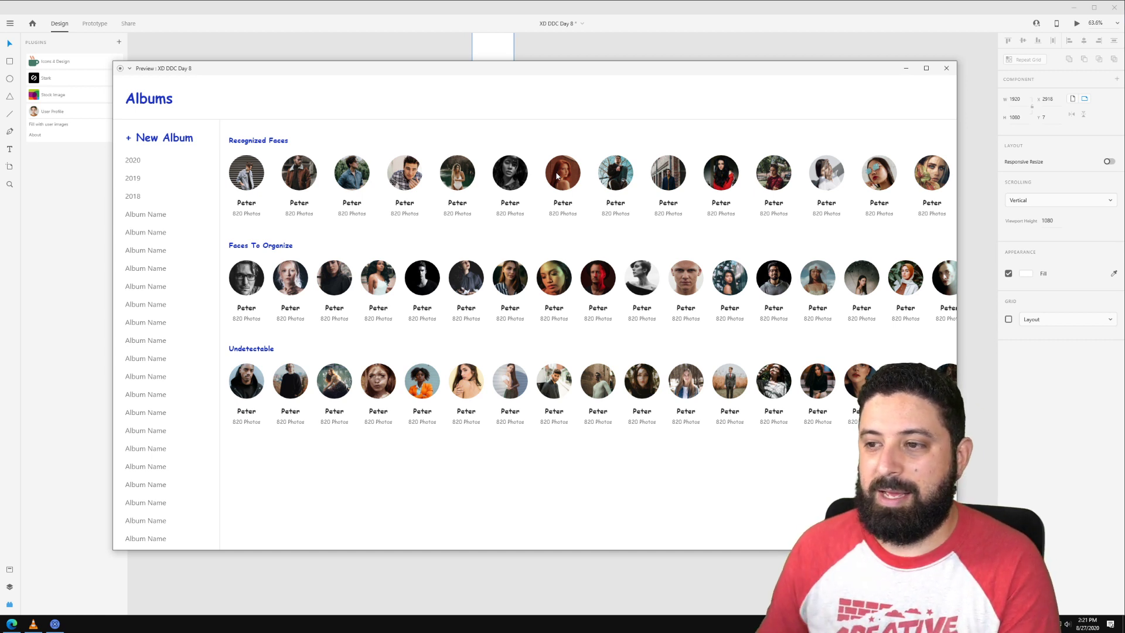
Step: Scroll the face rows left and right in the preview to confirm sideways scrolling
scroll(305, 289, right, 5)
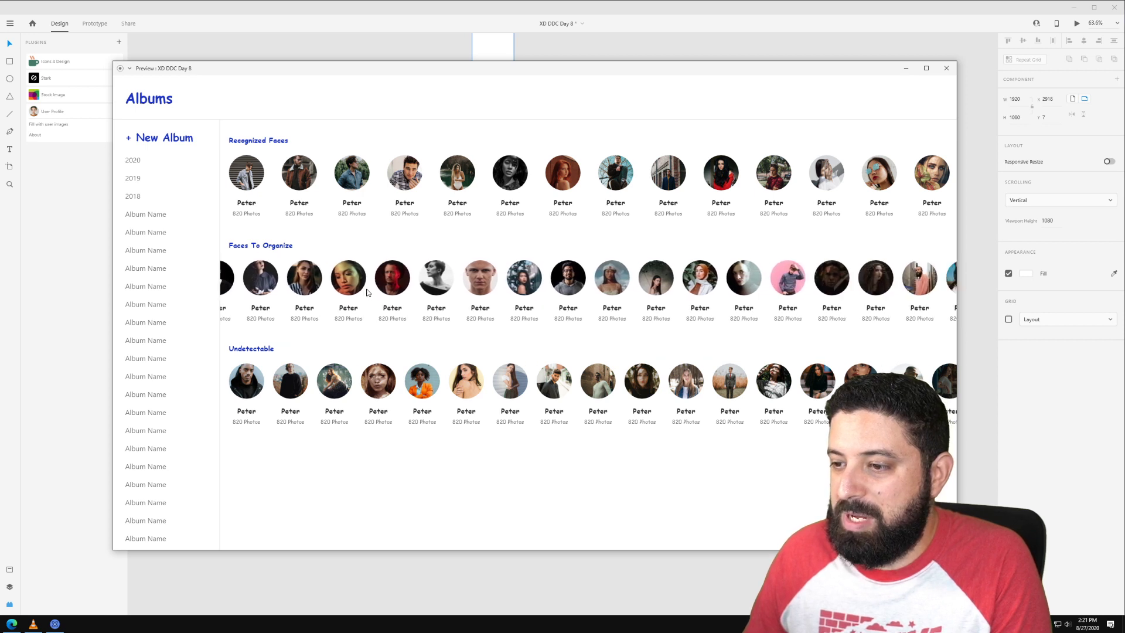
drag(304, 289, 290, 289)
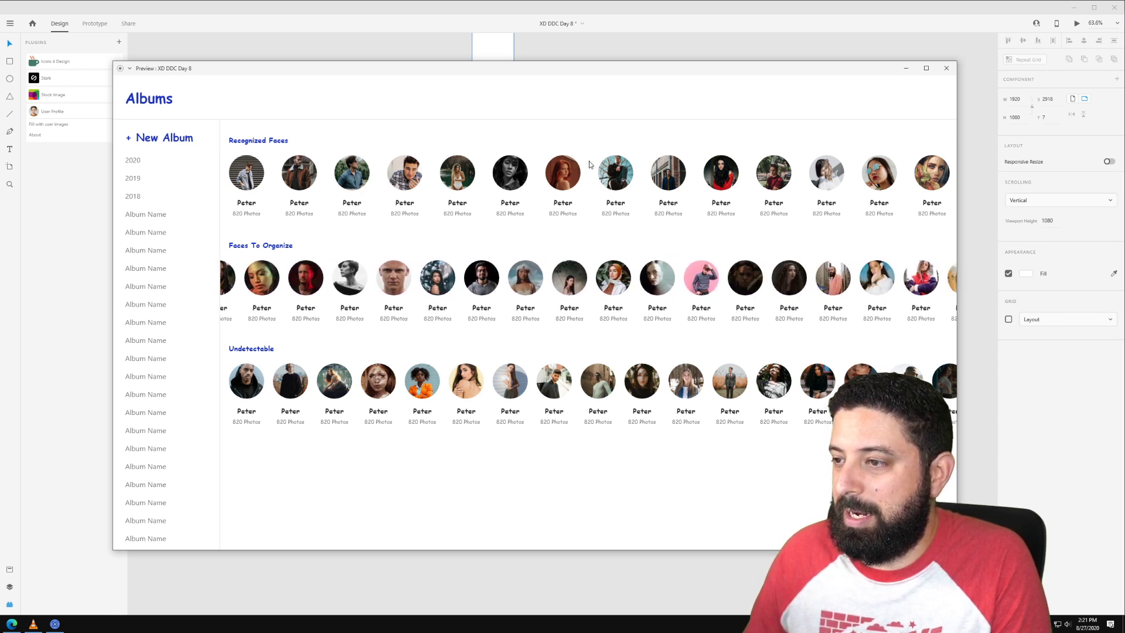
scroll(292, 176, right, 6)
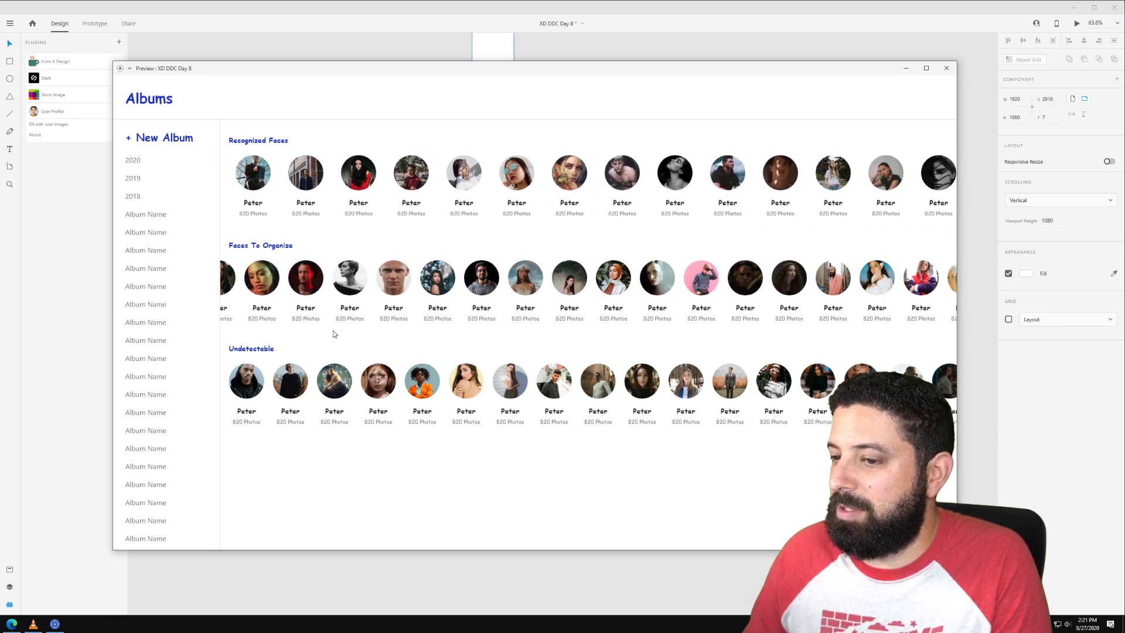
scroll(356, 411, right, 3)
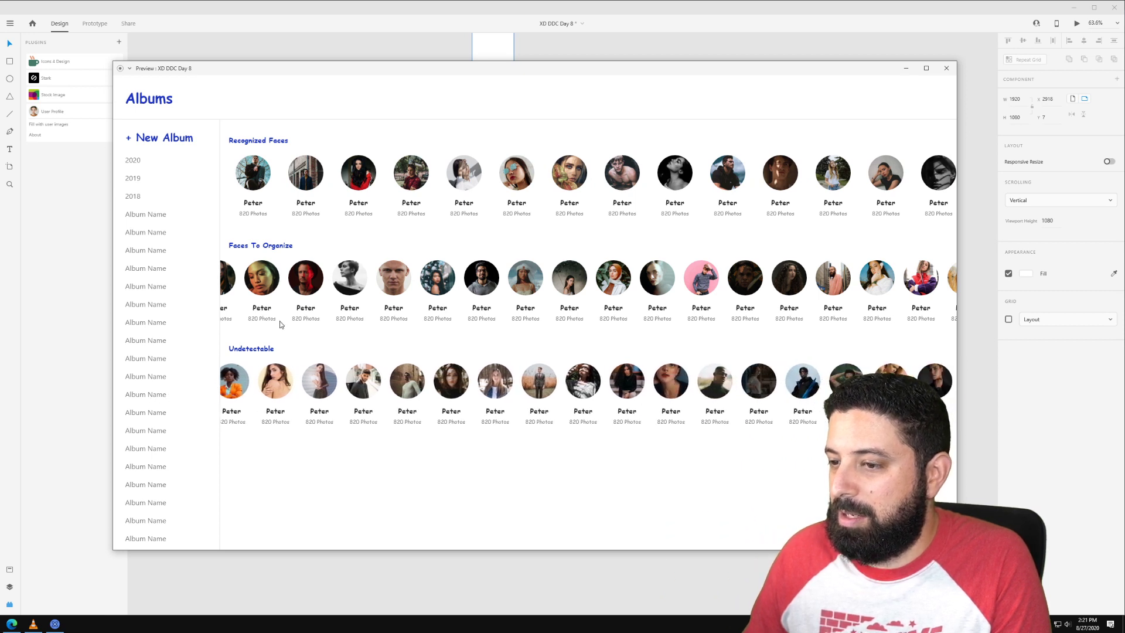
scroll(363, 284, left, 3)
Step: Close the preview and select the year and album name list on the canvas
scroll(141, 309, down, 2)
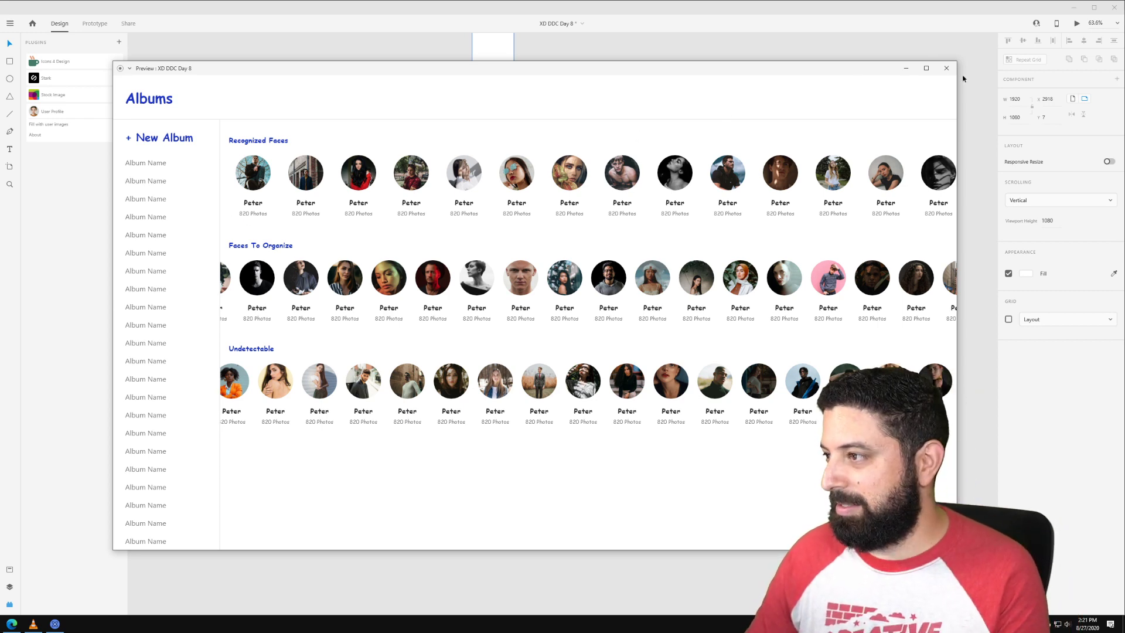
click(947, 69)
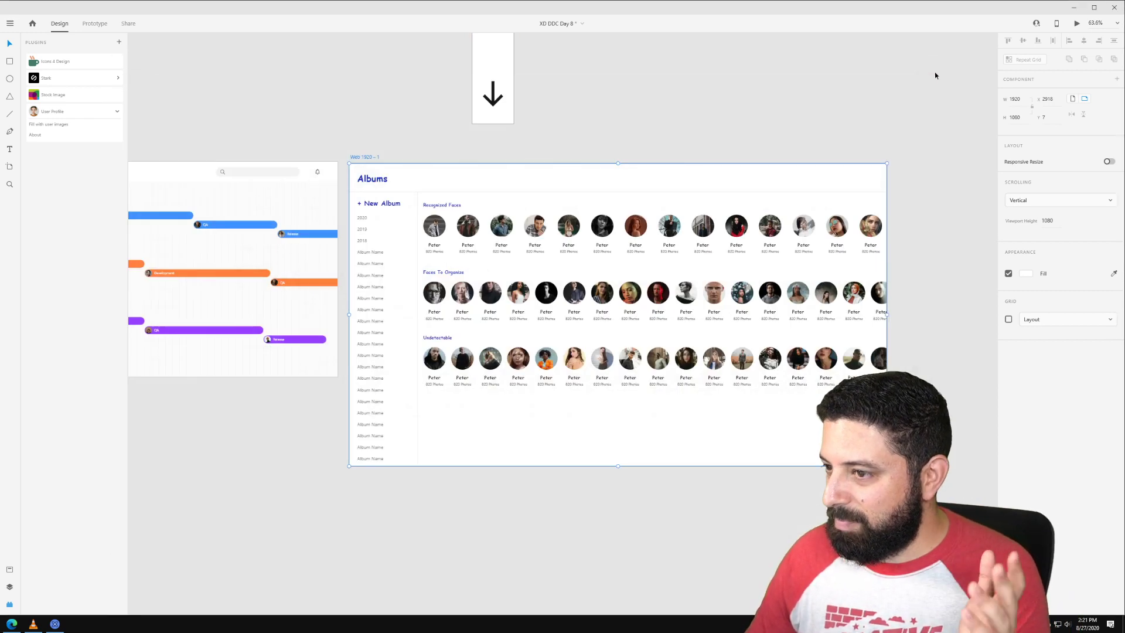
click(362, 224)
Step: Pan the canvas past the Albums artboard and switch to the Edge browser
scroll(397, 221, up, 4)
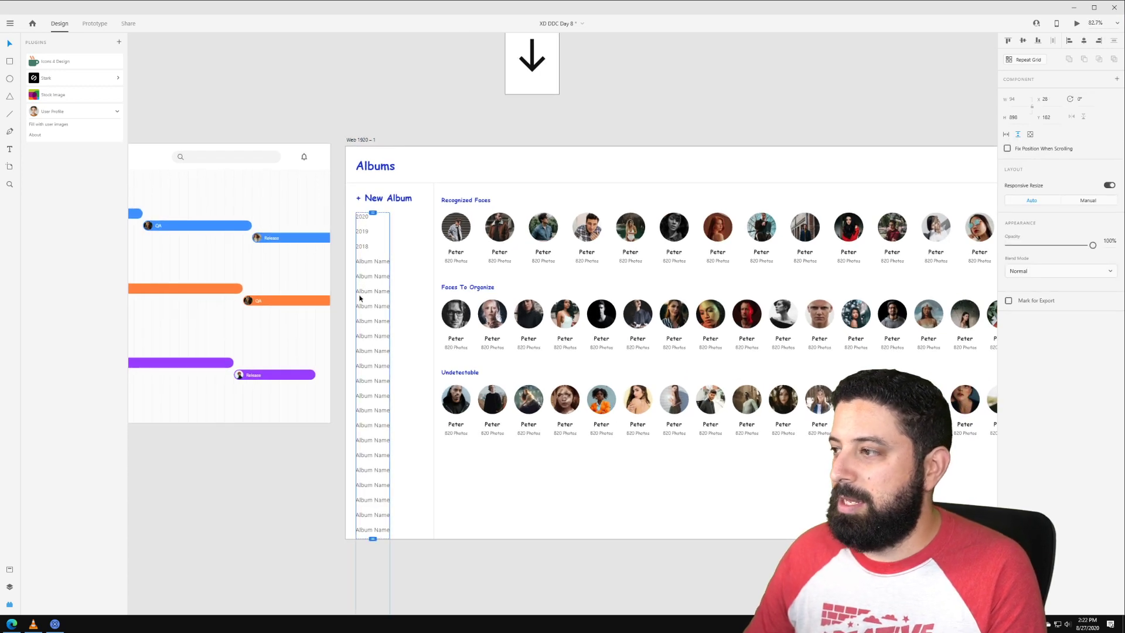
scroll(428, 221, up, 2)
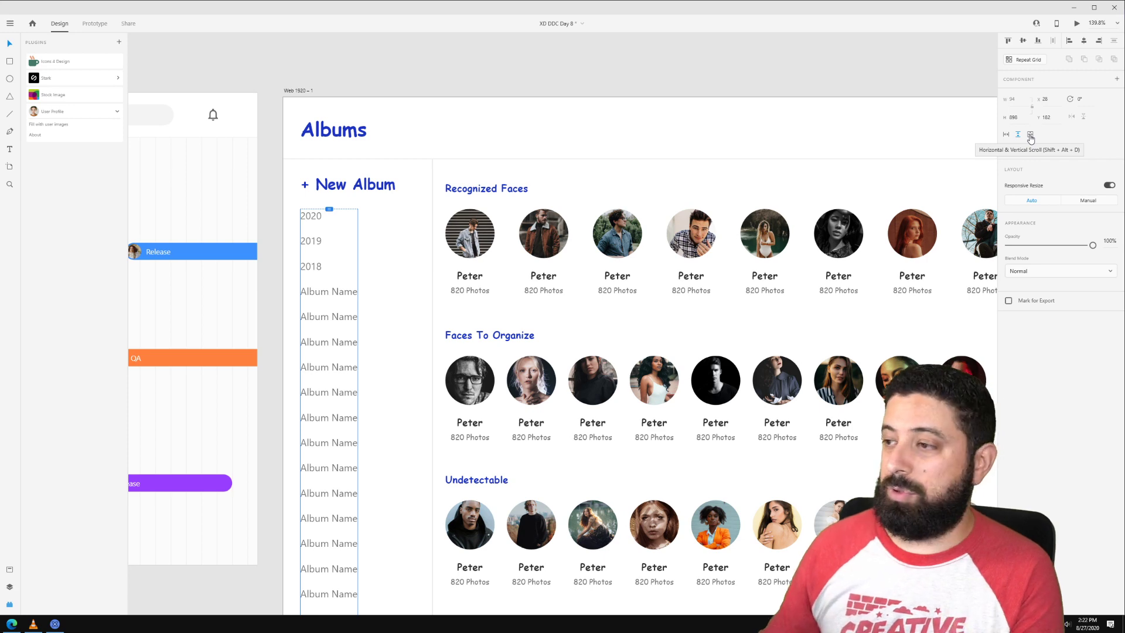
scroll(766, 113, down, 4)
drag(775, 82, 610, 99)
drag(990, 110, 513, 142)
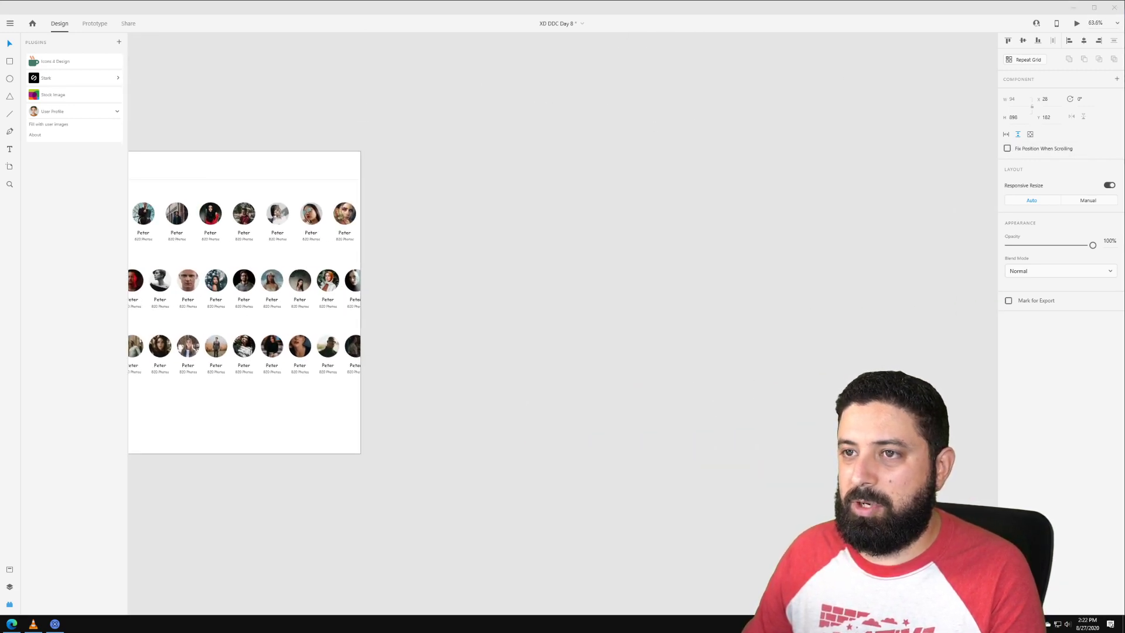
key(alt+Tab)
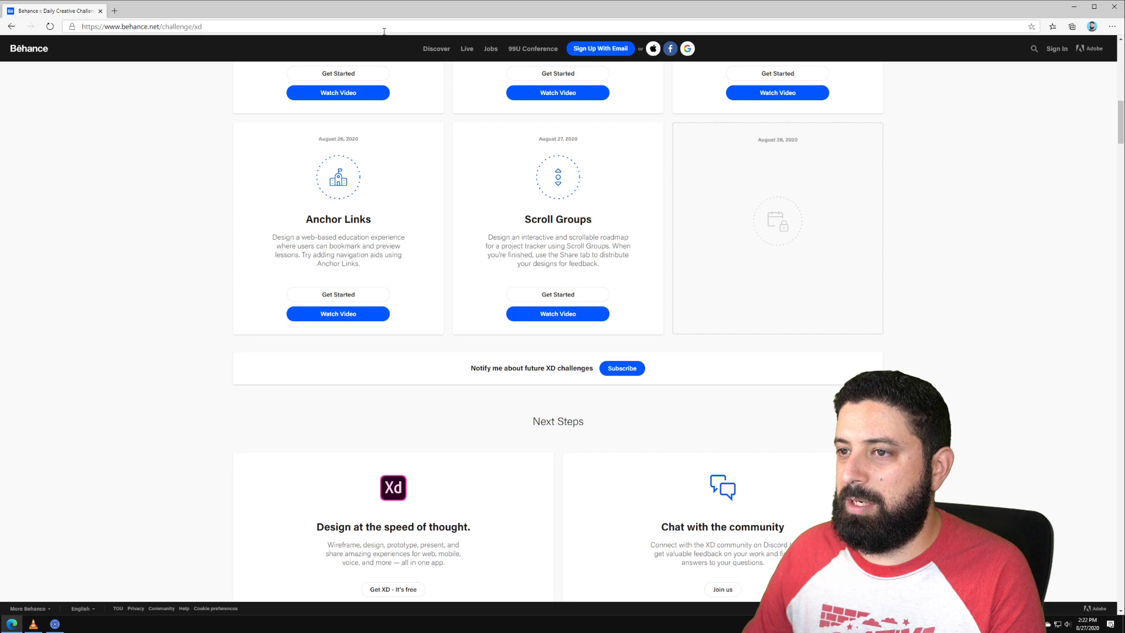
Step: Load maps.google.com in a new browser tab
click(115, 12)
text(maps.g)
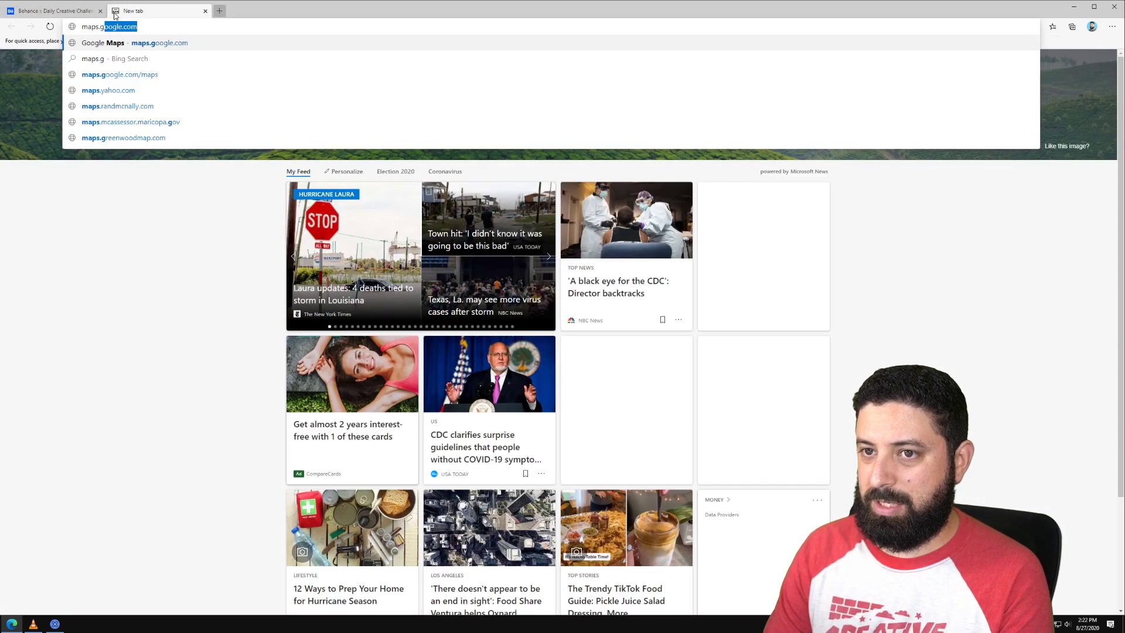
text(oogle.com)
key(Return)
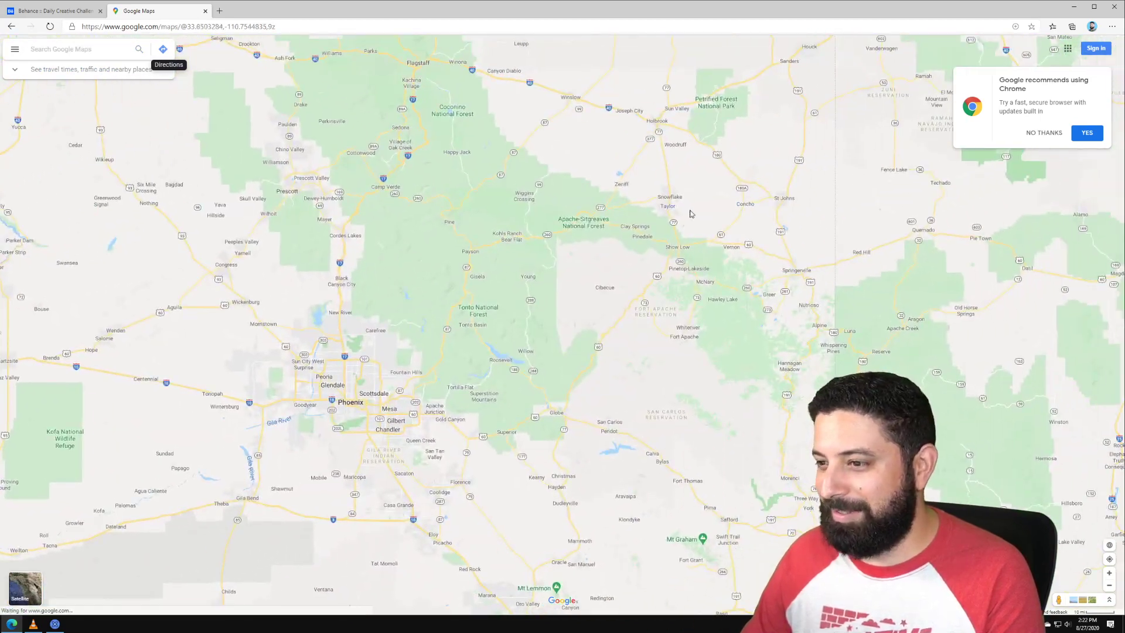
Step: Navigate the map across Arizona and Sonora, then center it on downtown Phoenix streets
drag(681, 365, 559, 242)
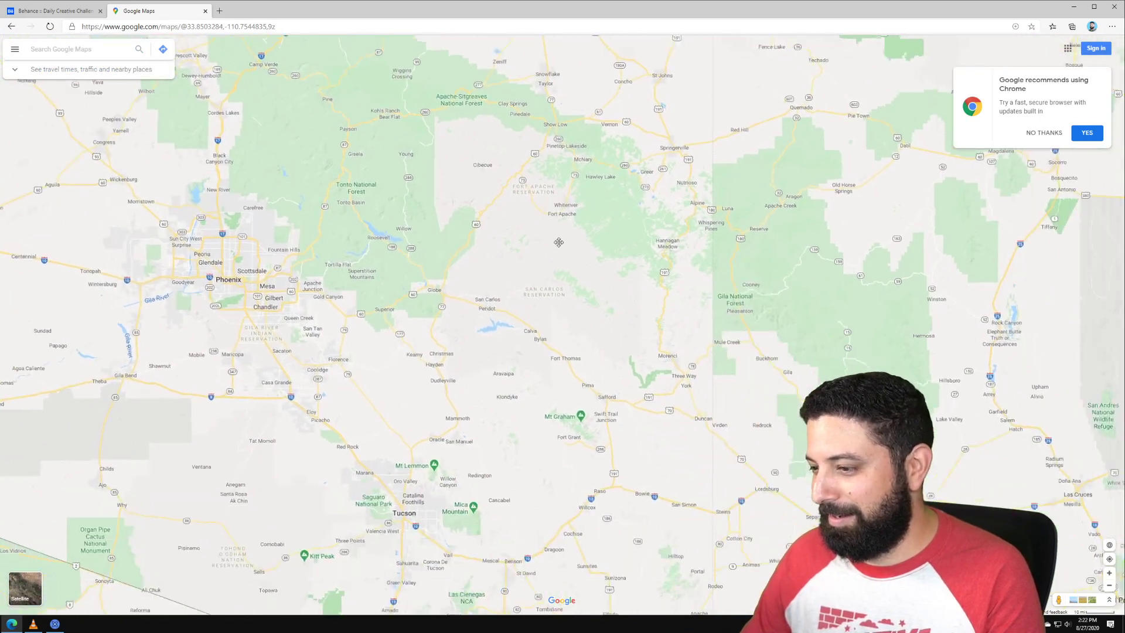
scroll(548, 322, up, 5)
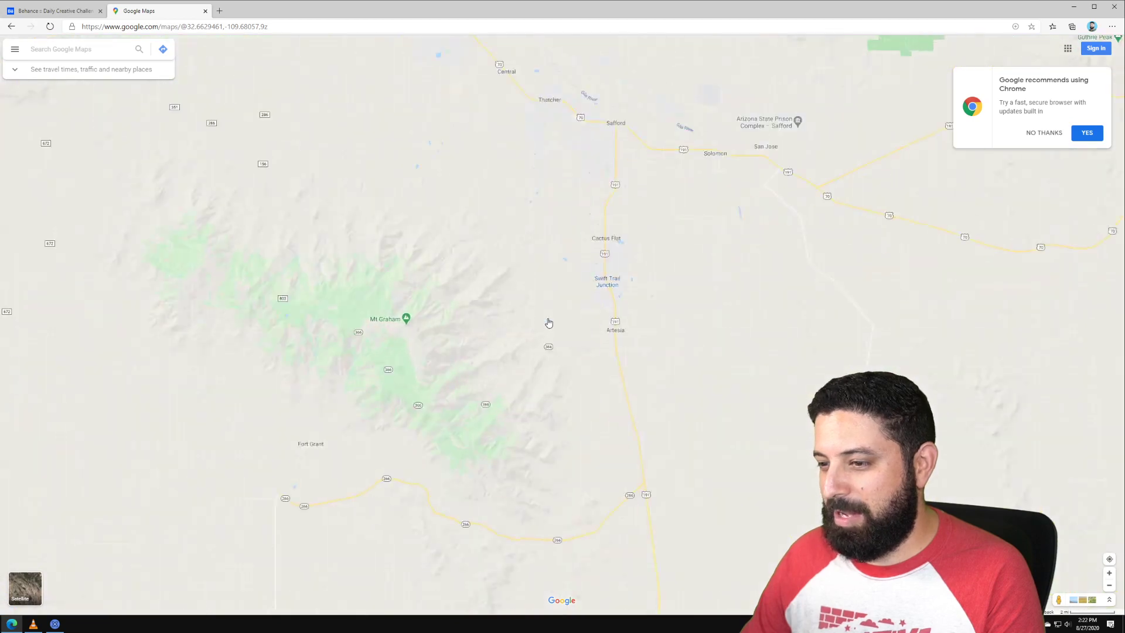
scroll(548, 323, up, 5)
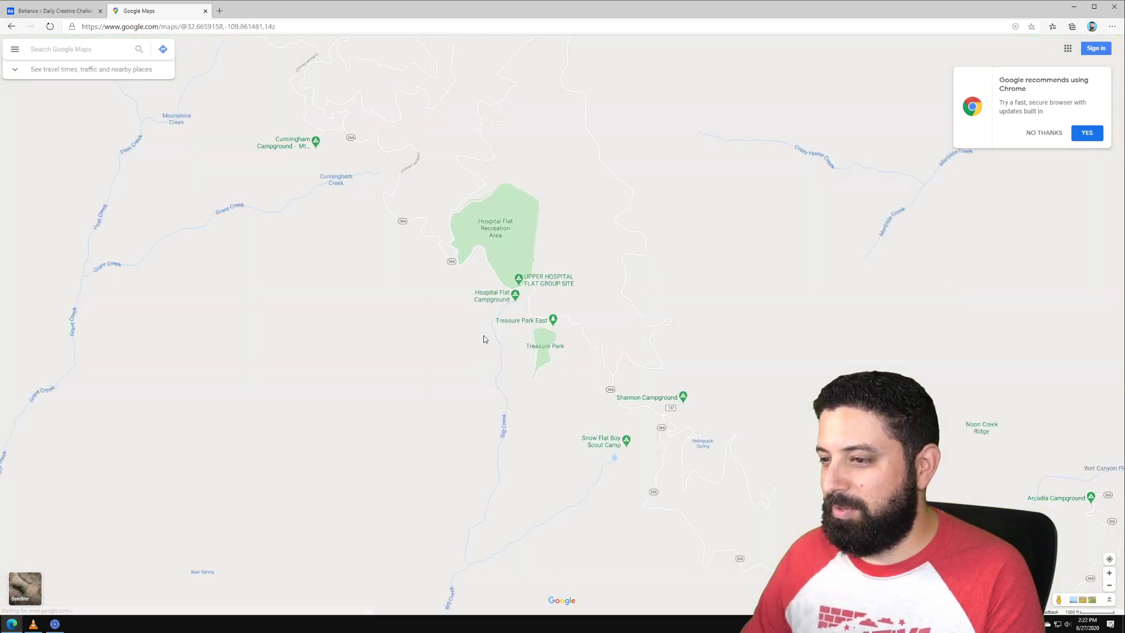
scroll(525, 308, up, 3)
drag(635, 120, 648, 296)
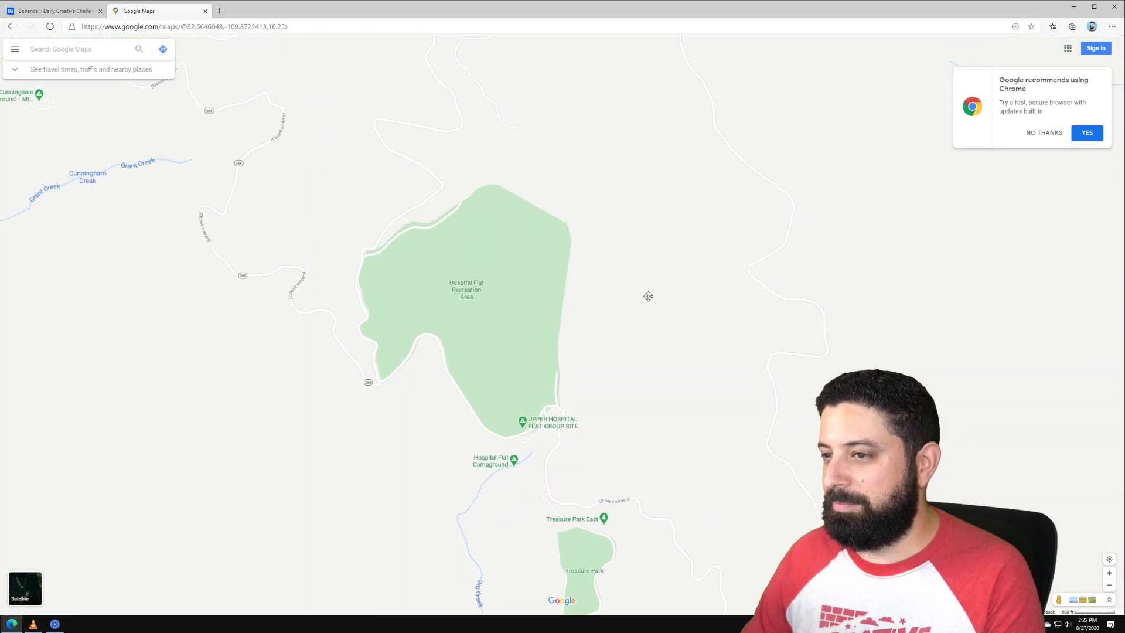
scroll(647, 293, down, 7)
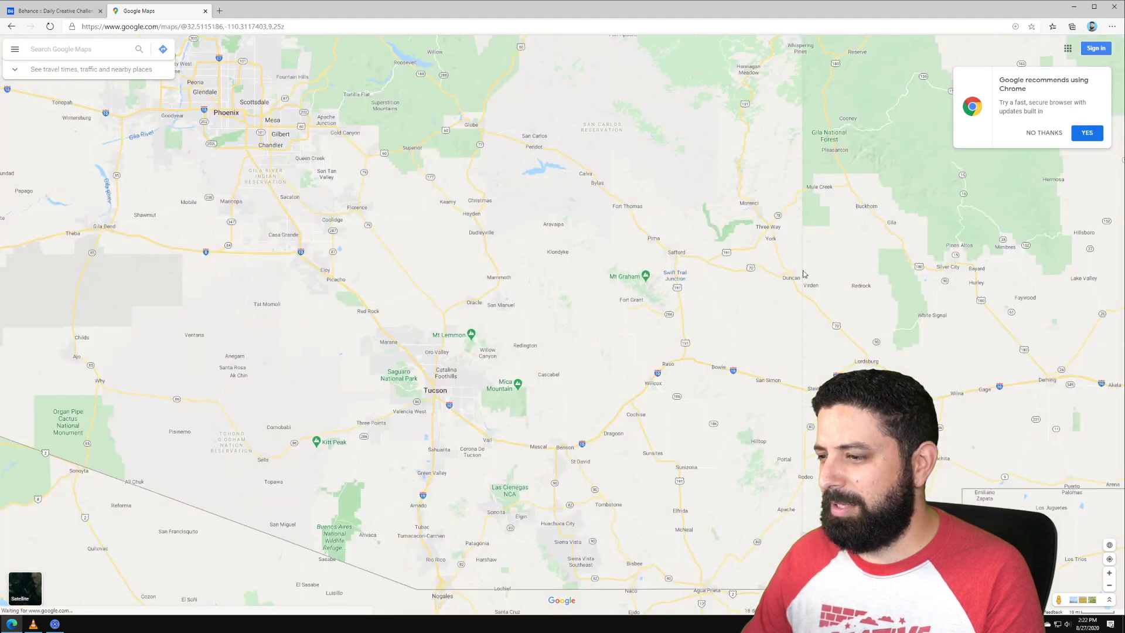
drag(310, 260, 530, 50)
drag(645, 407, 442, 150)
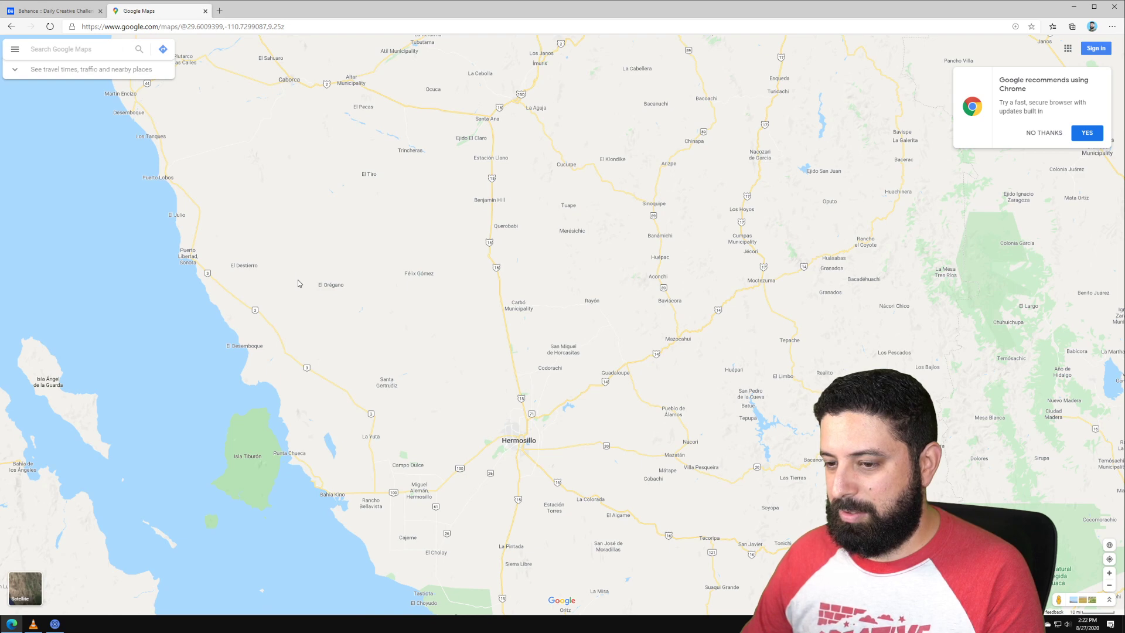
drag(212, 186, 317, 295)
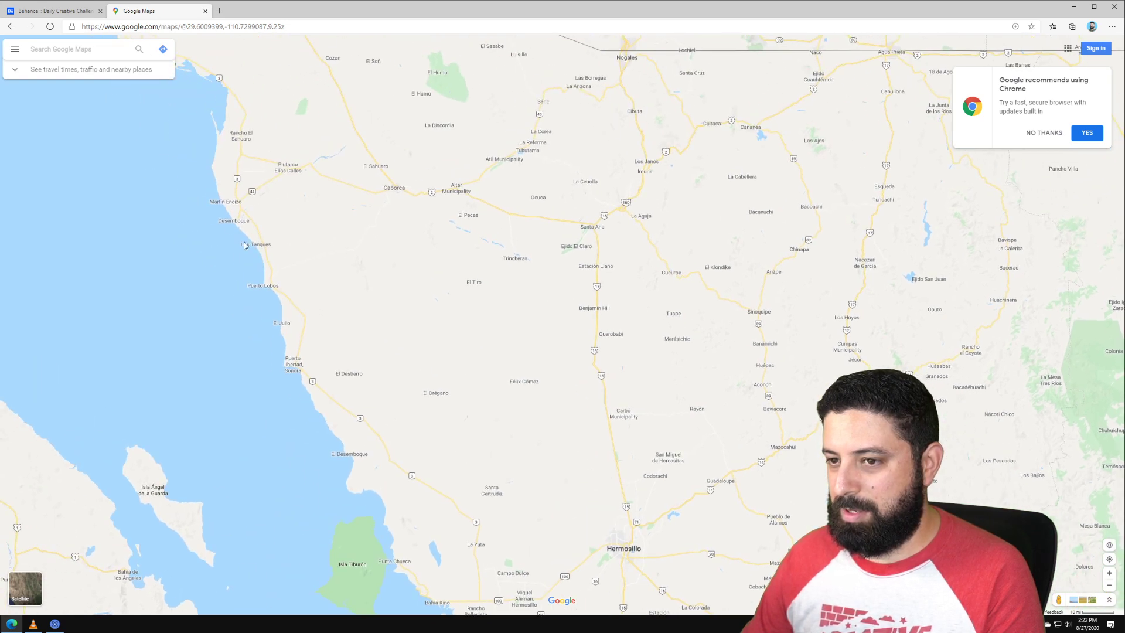
scroll(328, 139, down, 2)
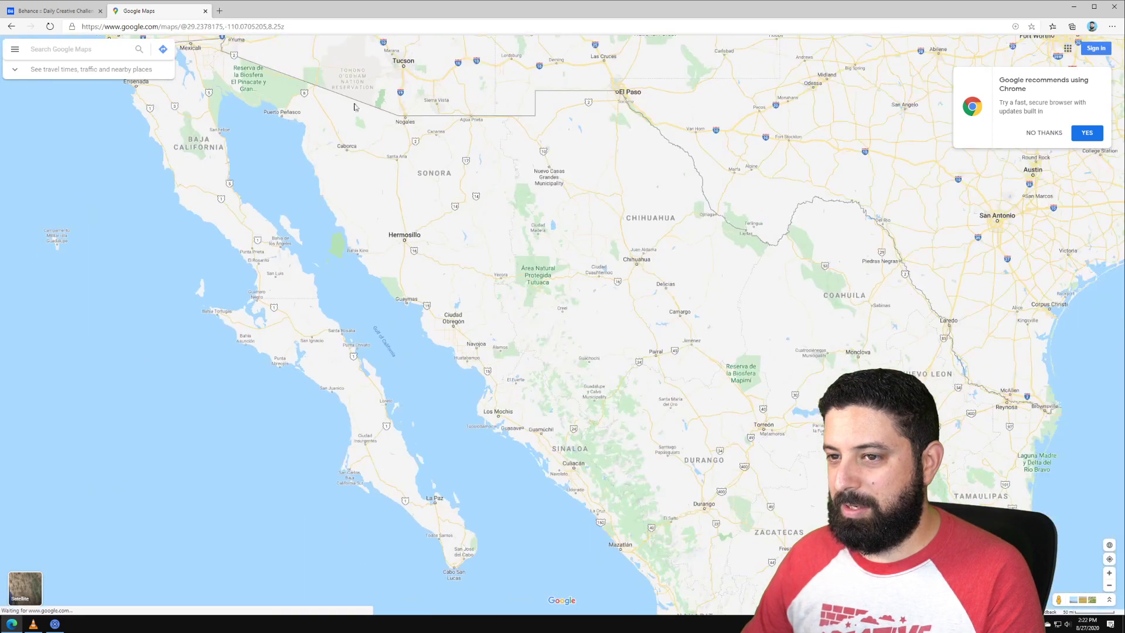
drag(354, 106, 419, 344)
scroll(381, 251, up, 4)
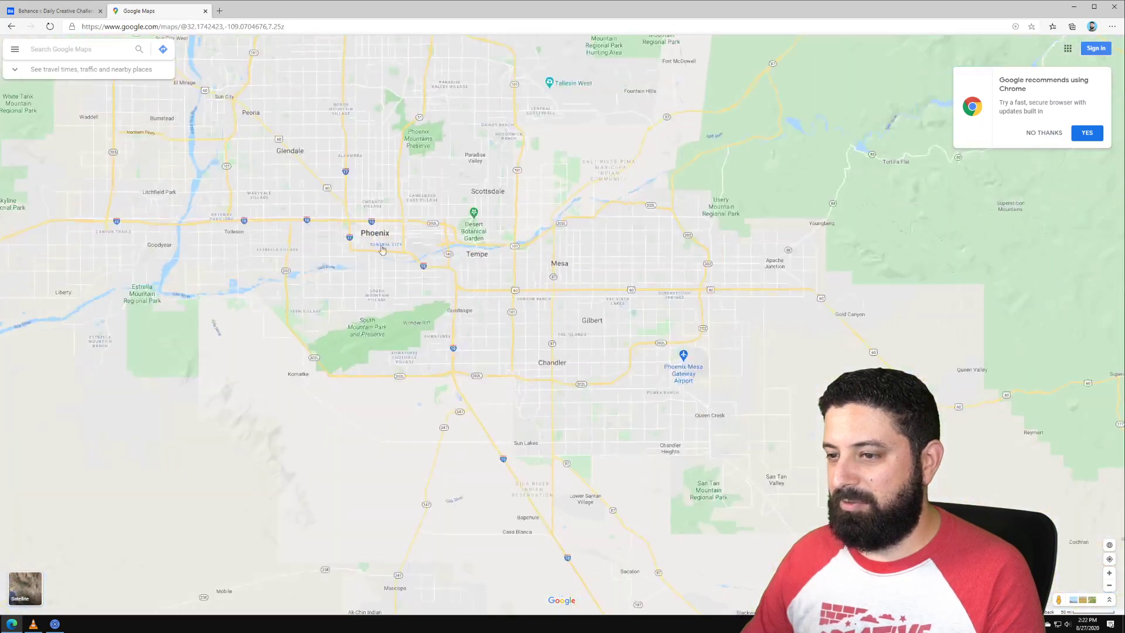
scroll(381, 250, up, 8)
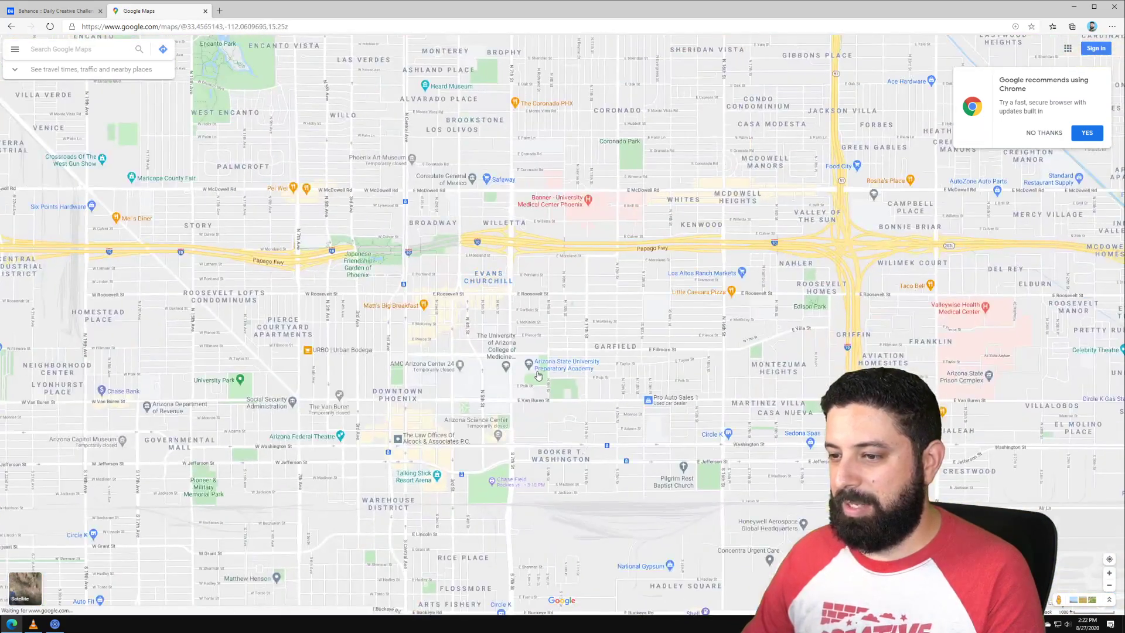
drag(538, 375, 640, 268)
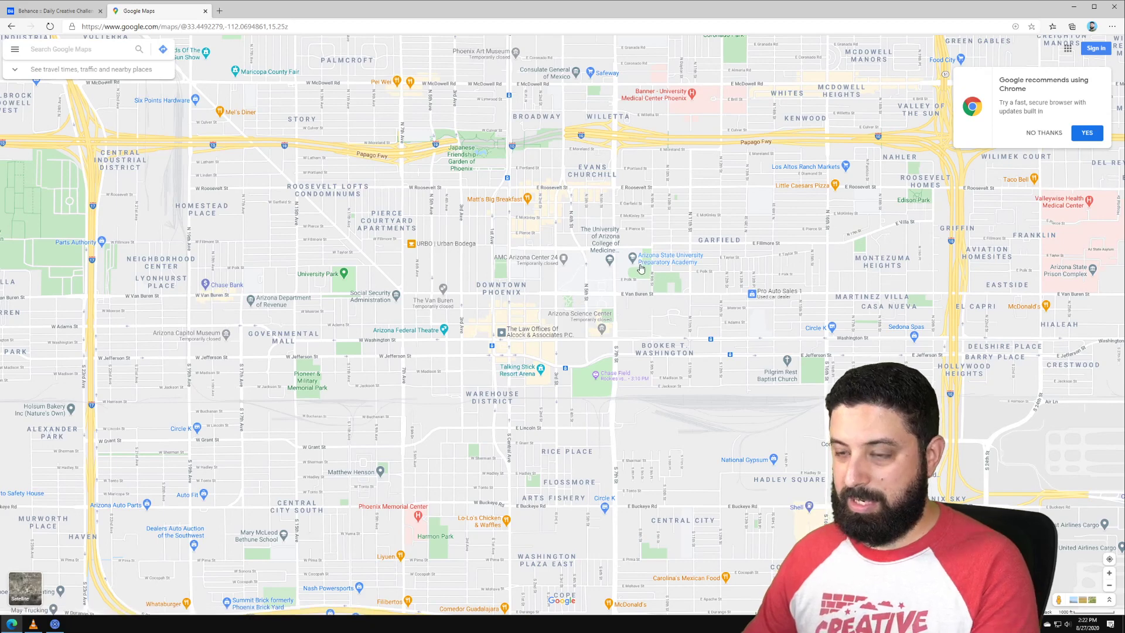
Step: Capture a screen clip of the downtown Phoenix map with Win+Shift+S
key(super+shift+s)
drag(177, 45, 495, 306)
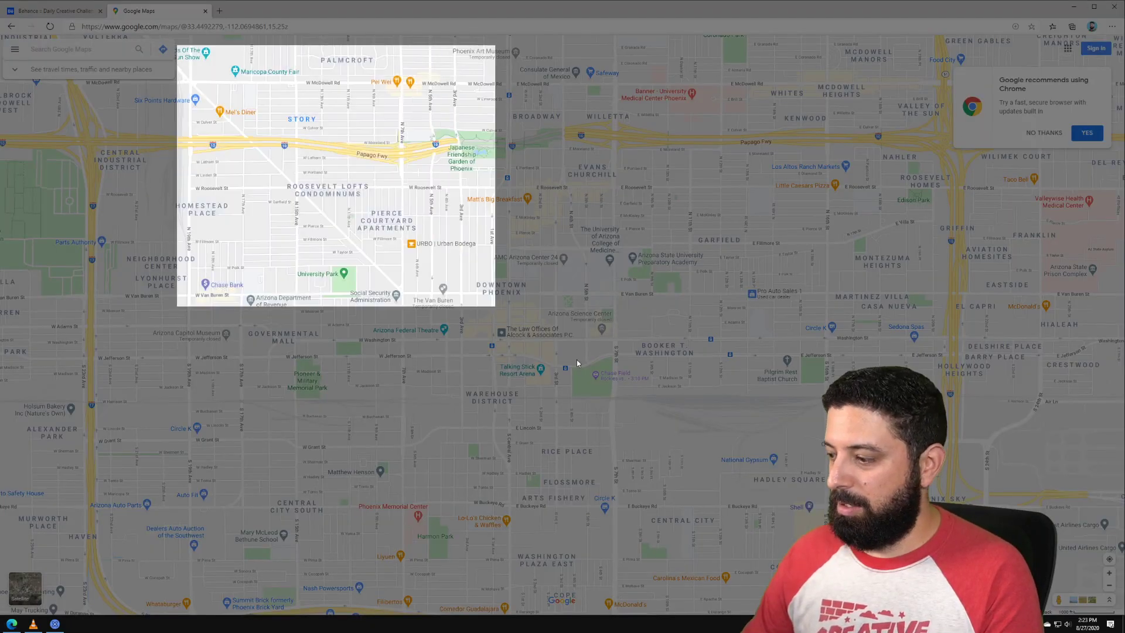
drag(577, 359, 869, 602)
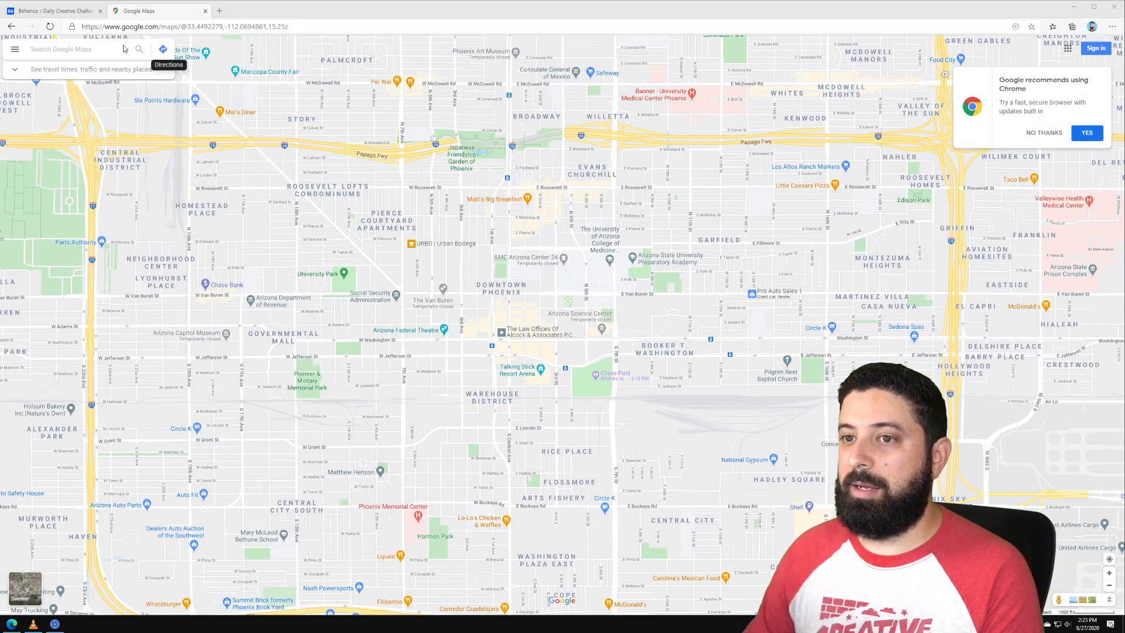
Step: Open the screenshot's share link in a new tab and copy the map image
click(219, 11)
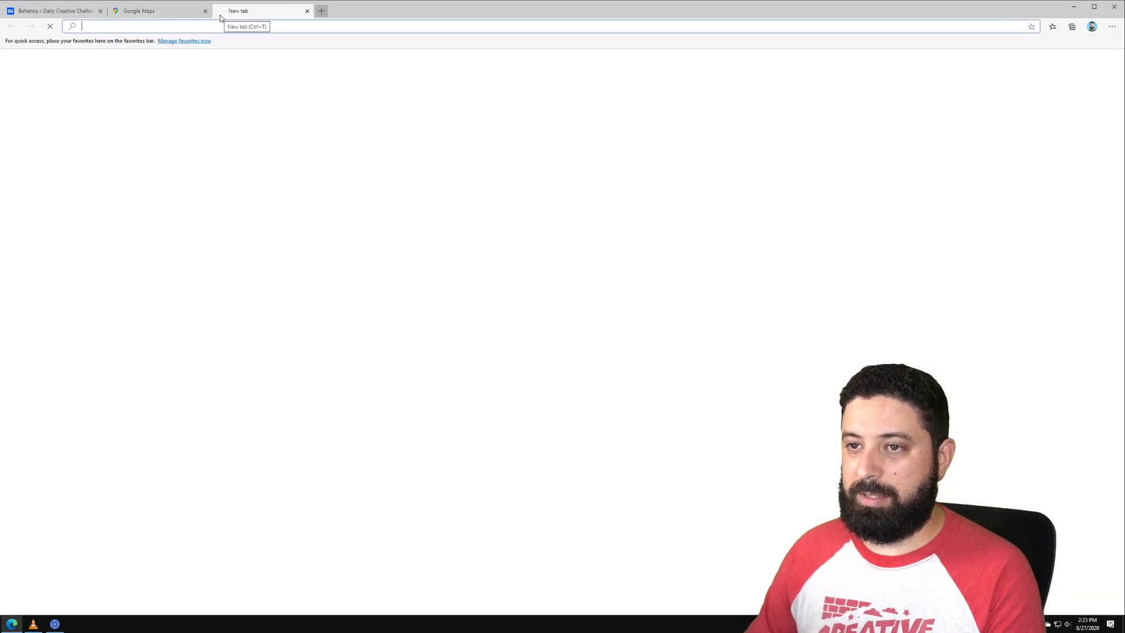
key(Return)
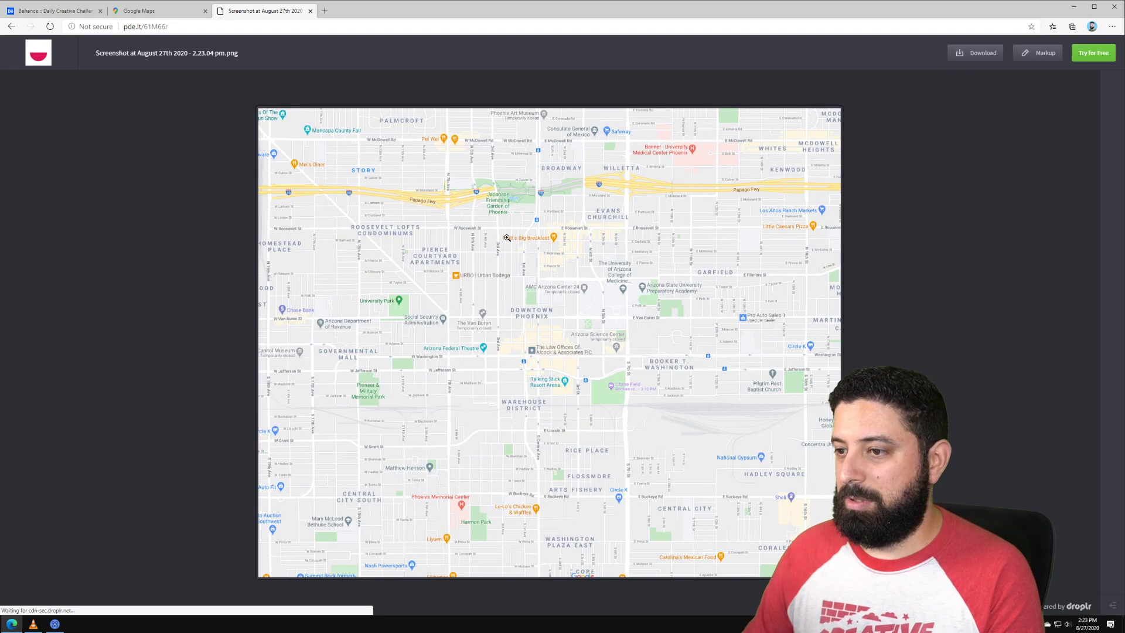
right_click(507, 239)
click(542, 275)
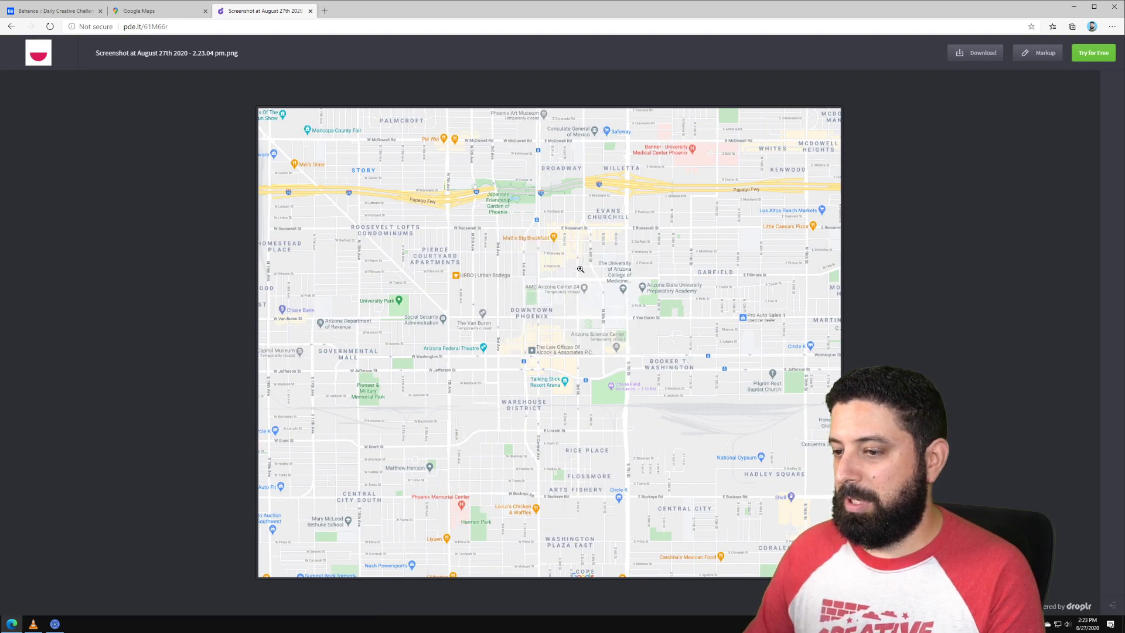
click(0, 624)
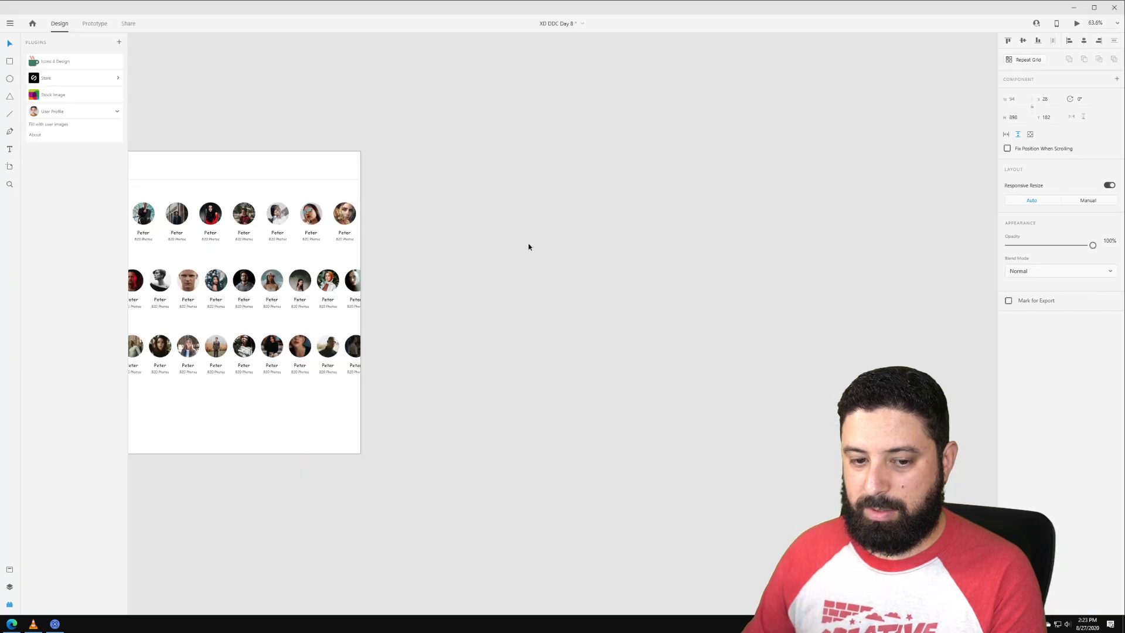
Step: Add an iPhone X, XS, 11 Pro artboard and paste the Phoenix map image onto it
click(557, 236)
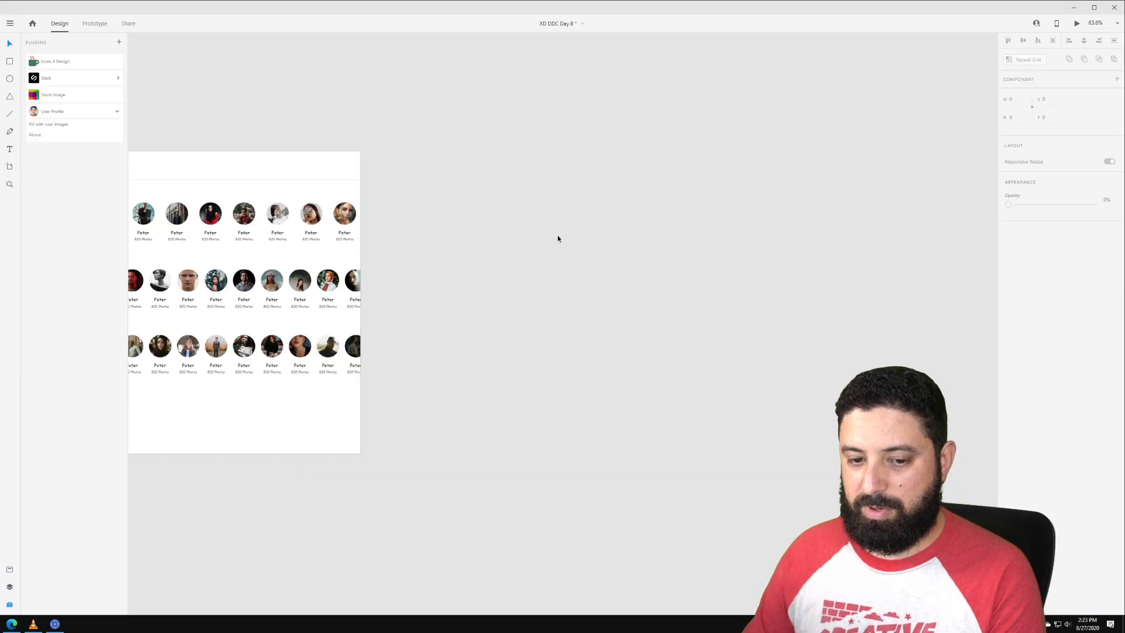
key(a)
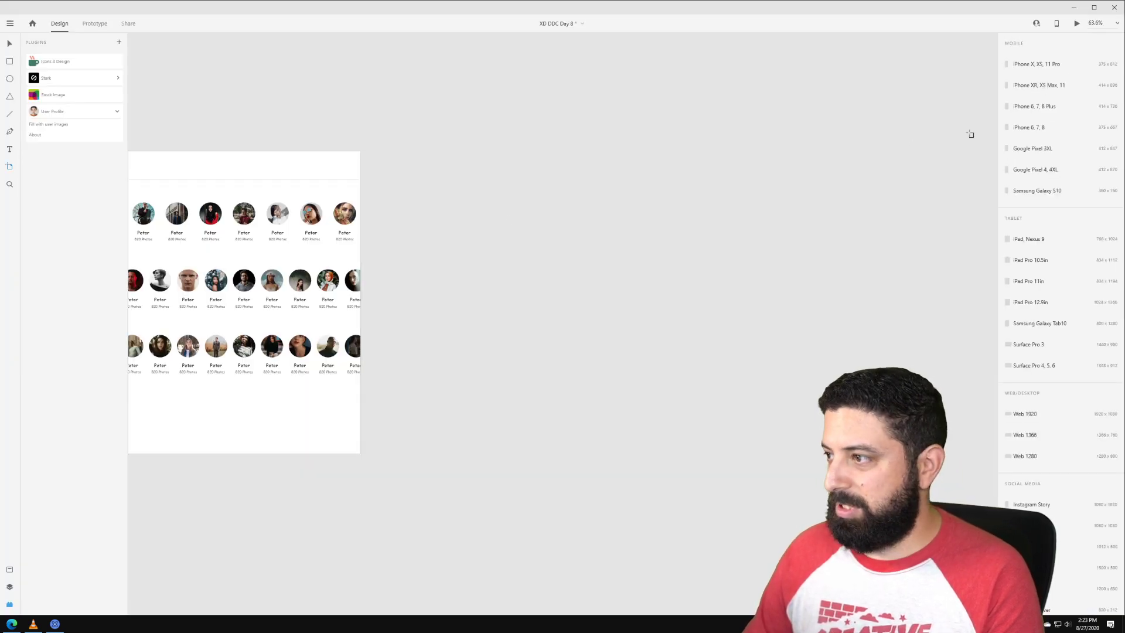
click(1061, 65)
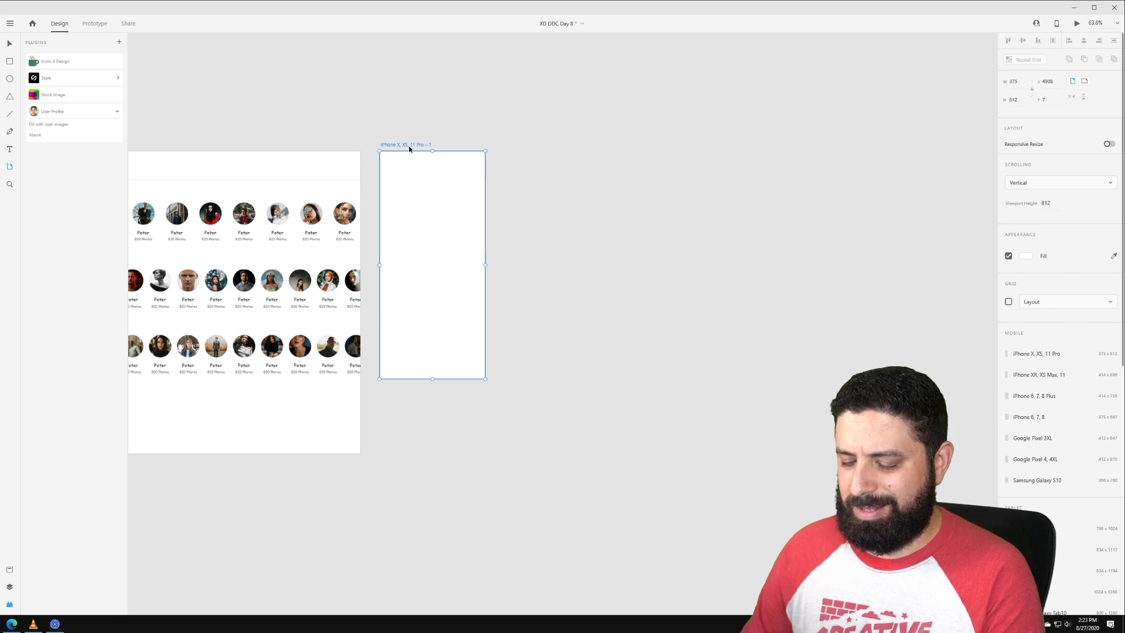
key(ctrl+v)
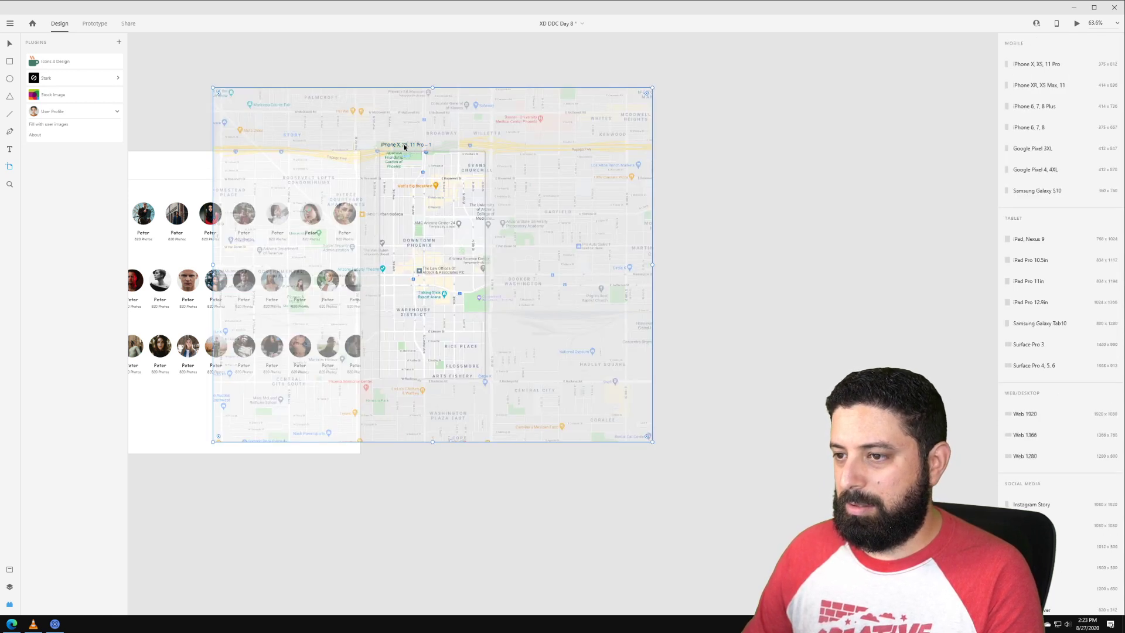
Step: Center the artboard over the map and make the map scroll horizontally and vertically
key(v)
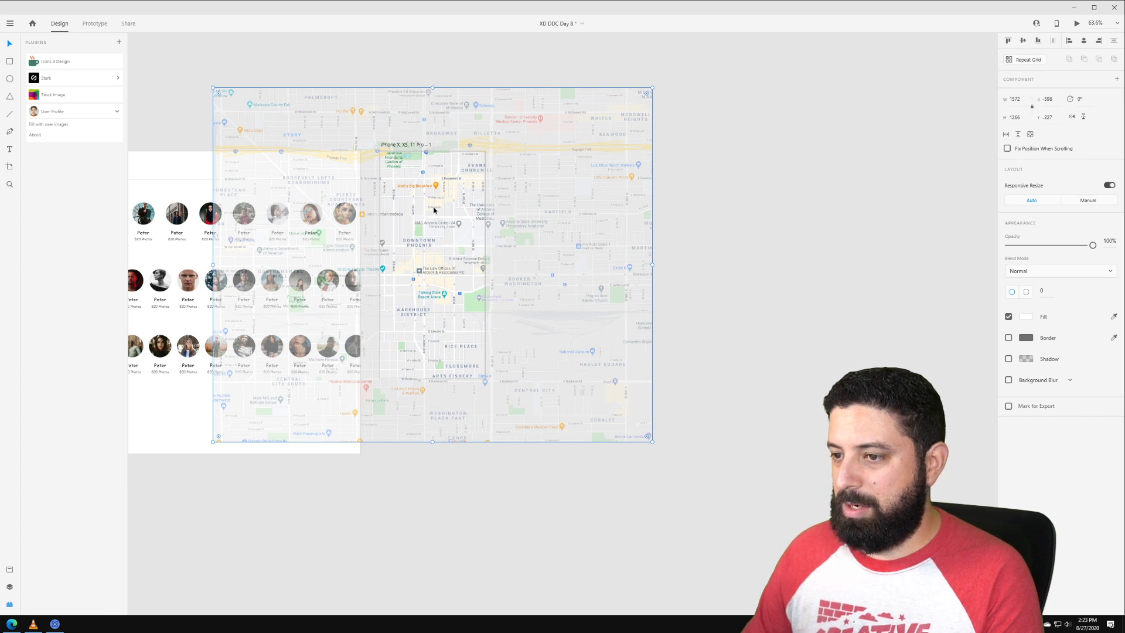
click(721, 150)
drag(386, 144, 595, 146)
click(612, 205)
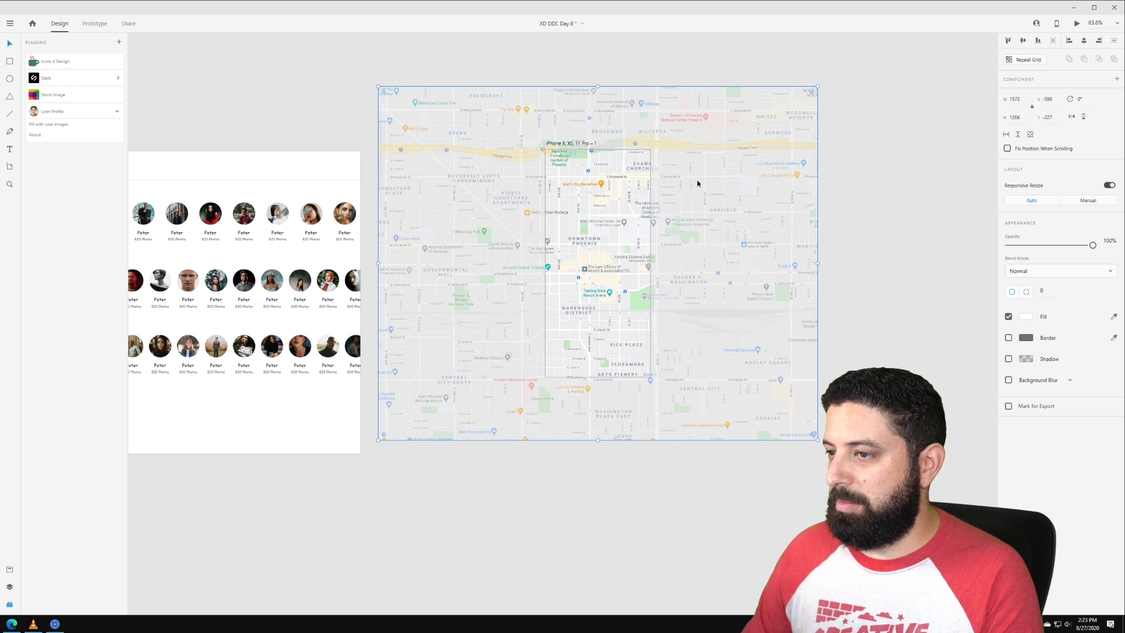
click(1030, 135)
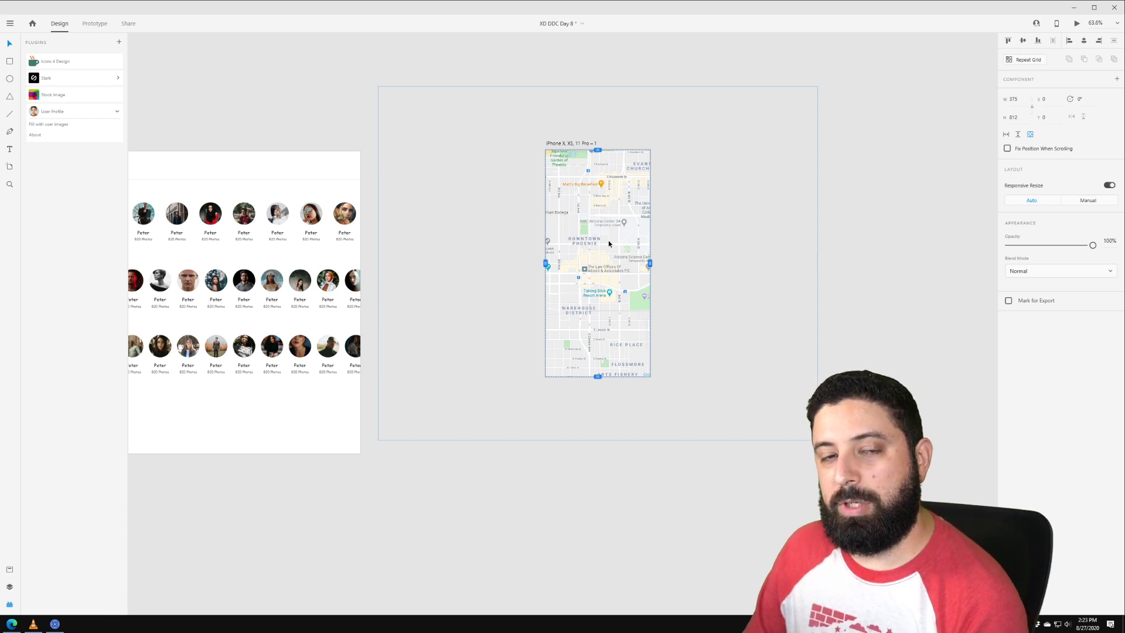
Step: Preview the iPhone artboard beside the canvas and drag the Phoenix map around to Palmcroft
click(1077, 24)
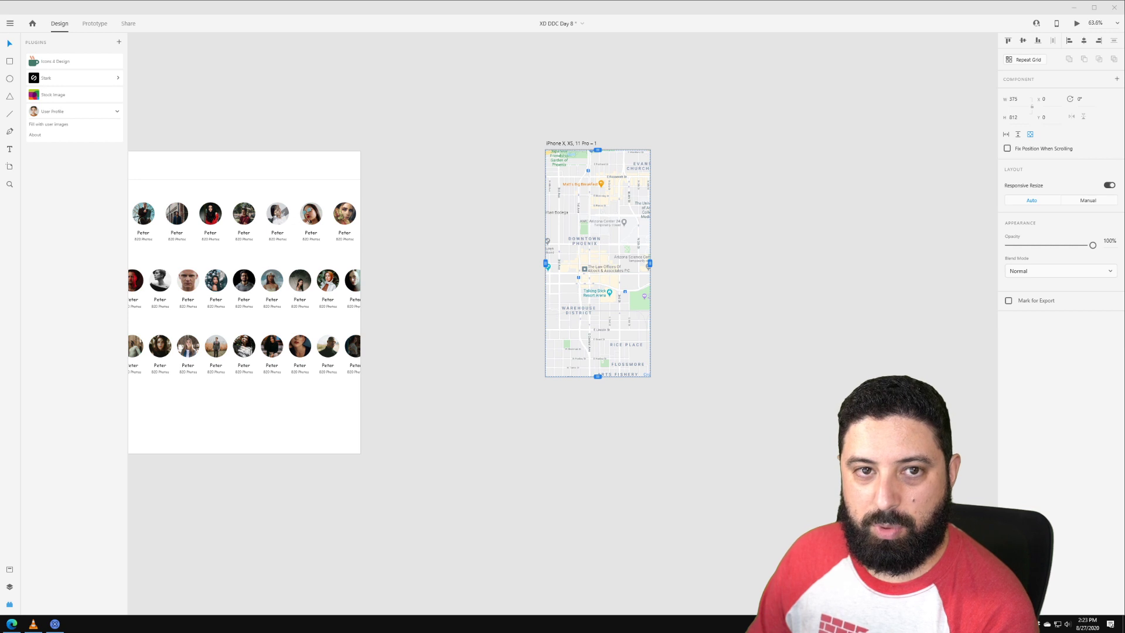
drag(0, 116, 378, 101)
drag(452, 185, 472, 203)
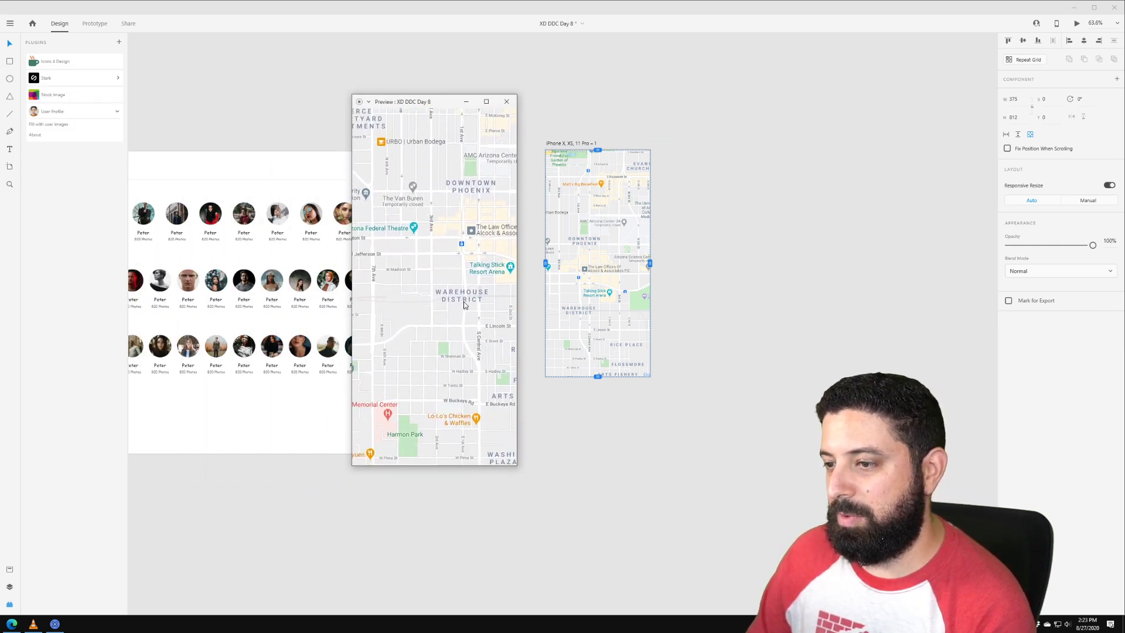
mouse_move(464, 305)
mouse_down()
mouse_move(311, 226)
mouse_move(480, 243)
mouse_move(509, 258)
mouse_move(465, 276)
mouse_move(466, 289)
mouse_up()
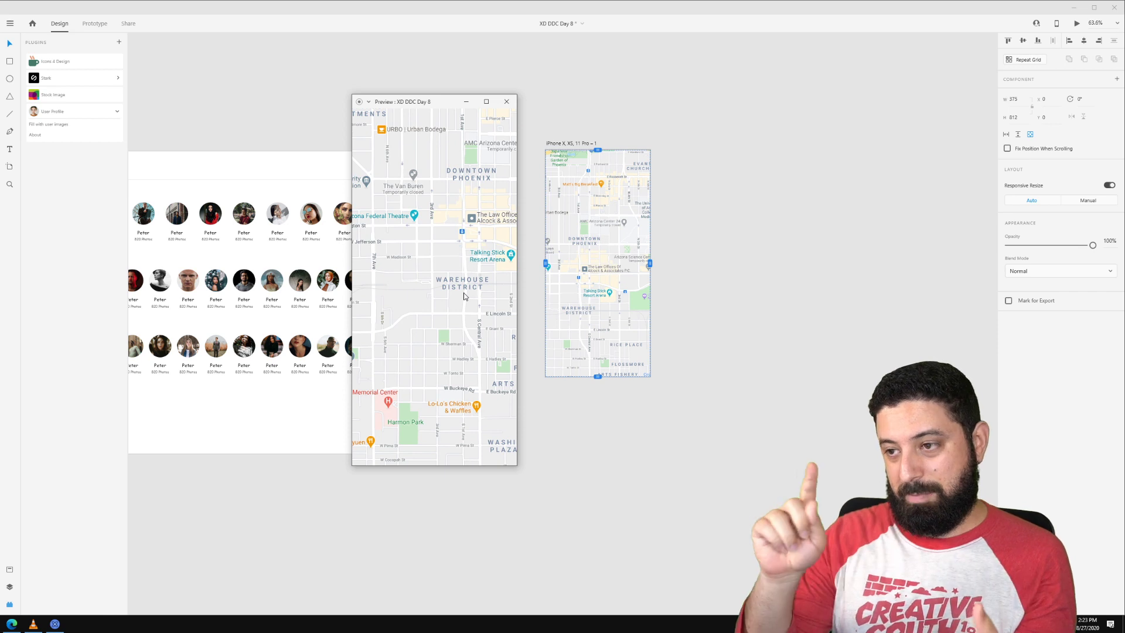
drag(425, 202, 445, 384)
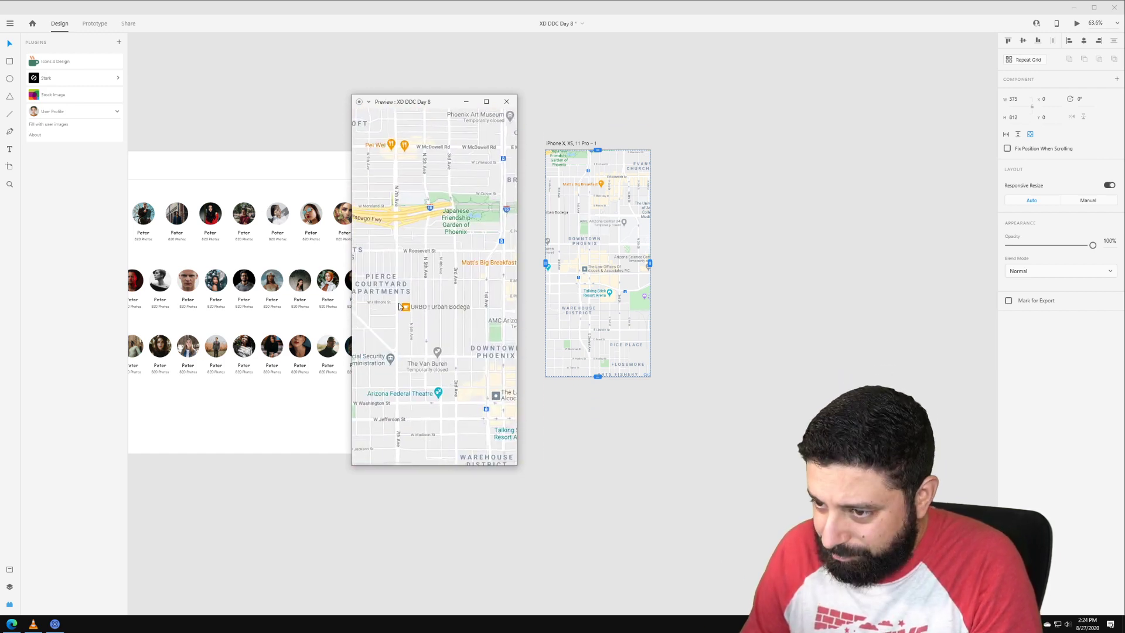
drag(382, 338, 469, 345)
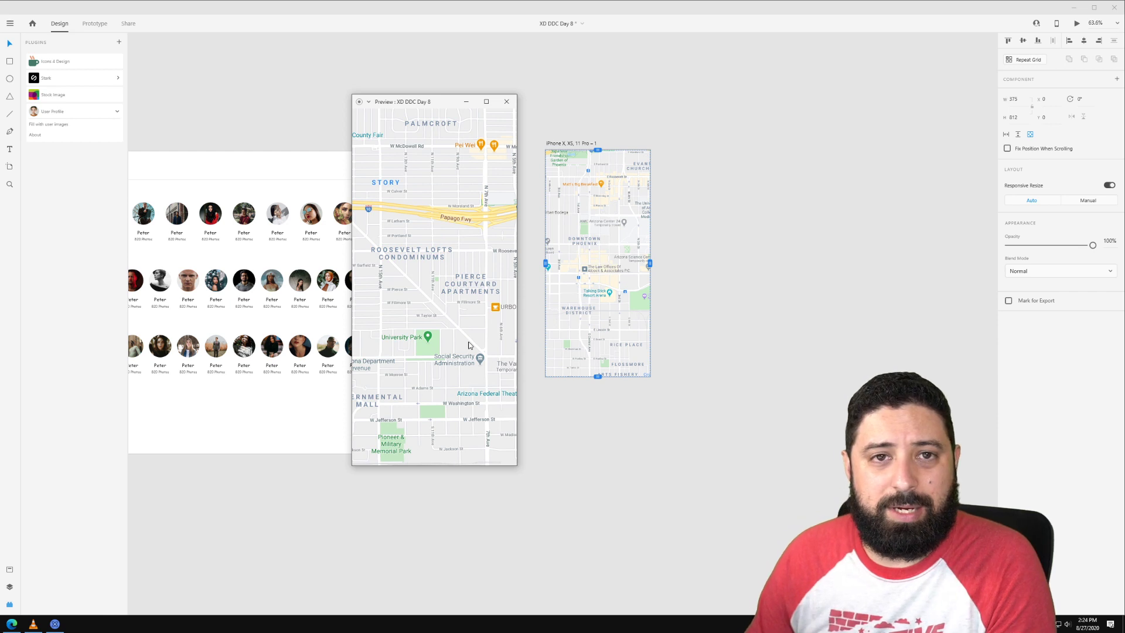